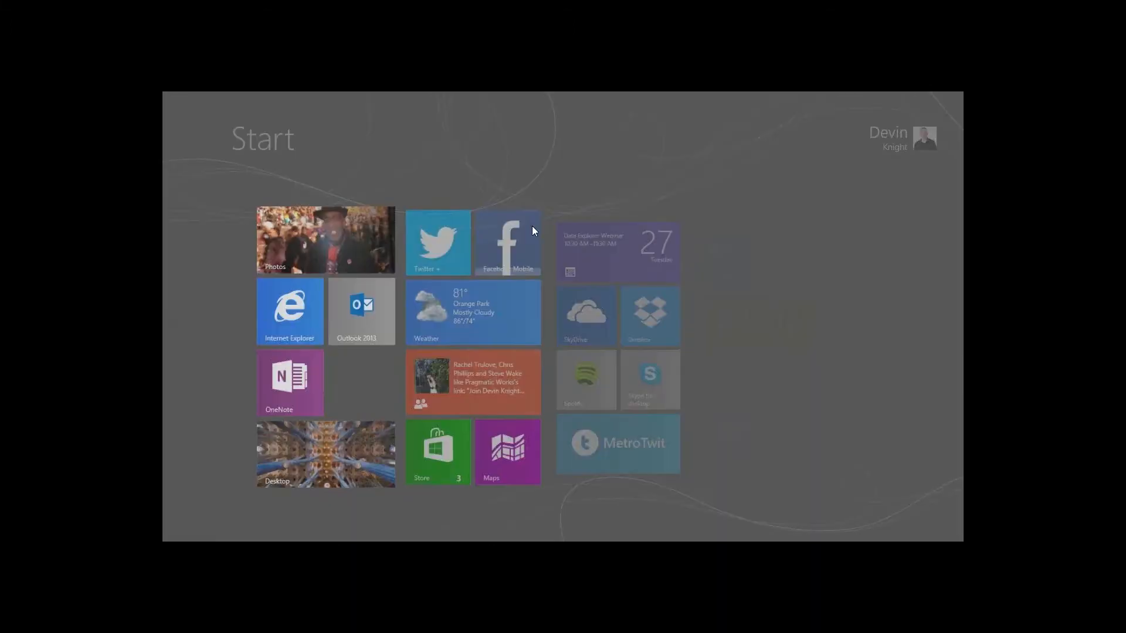
# Step: Search the computer's files for "zoomit" and return to the blank Excel workbook
pyautogui.write('zoom')
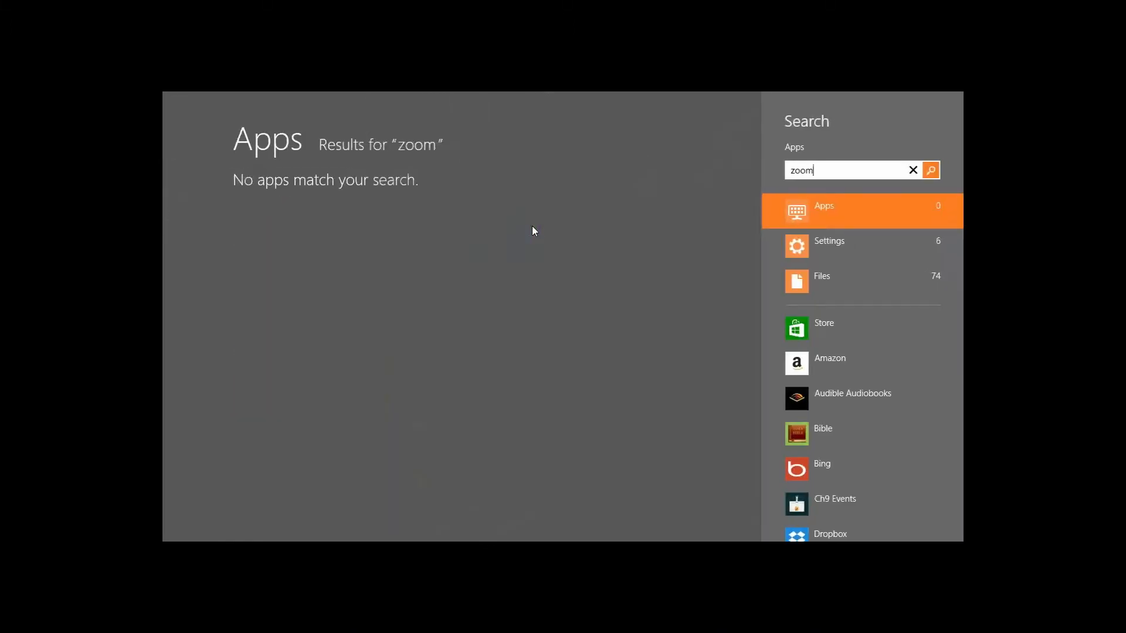
pyautogui.write('it')
pyautogui.press('Down')
pyautogui.press('Down')
pyautogui.press('Down')
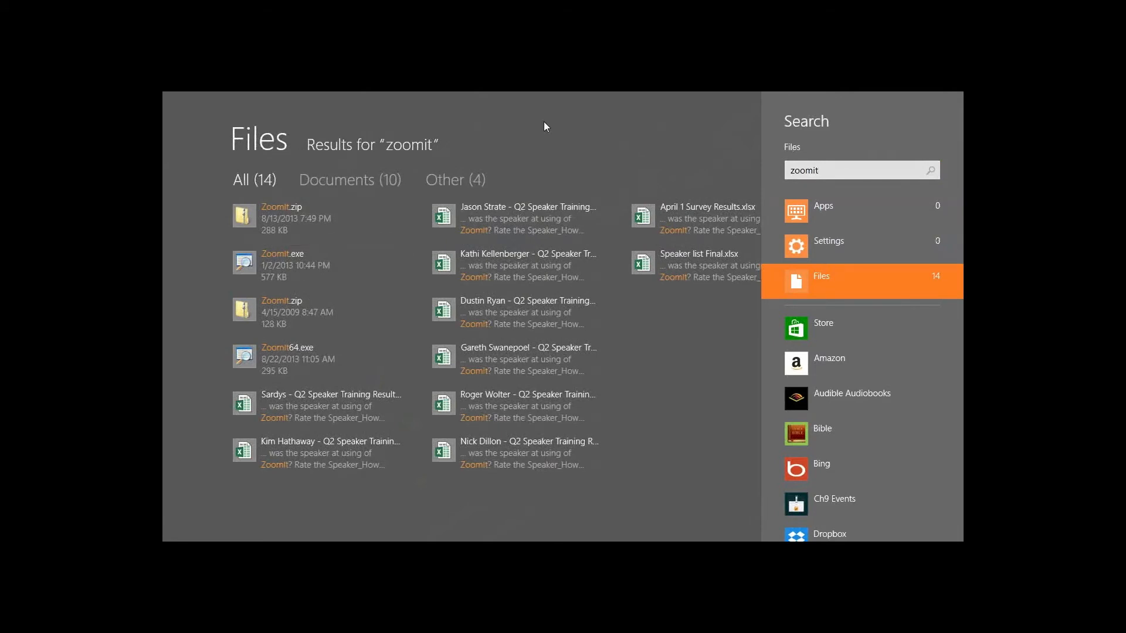
pyautogui.press('super')
pyautogui.hotkey('ctrl', '1')
pyautogui.press('Escape')
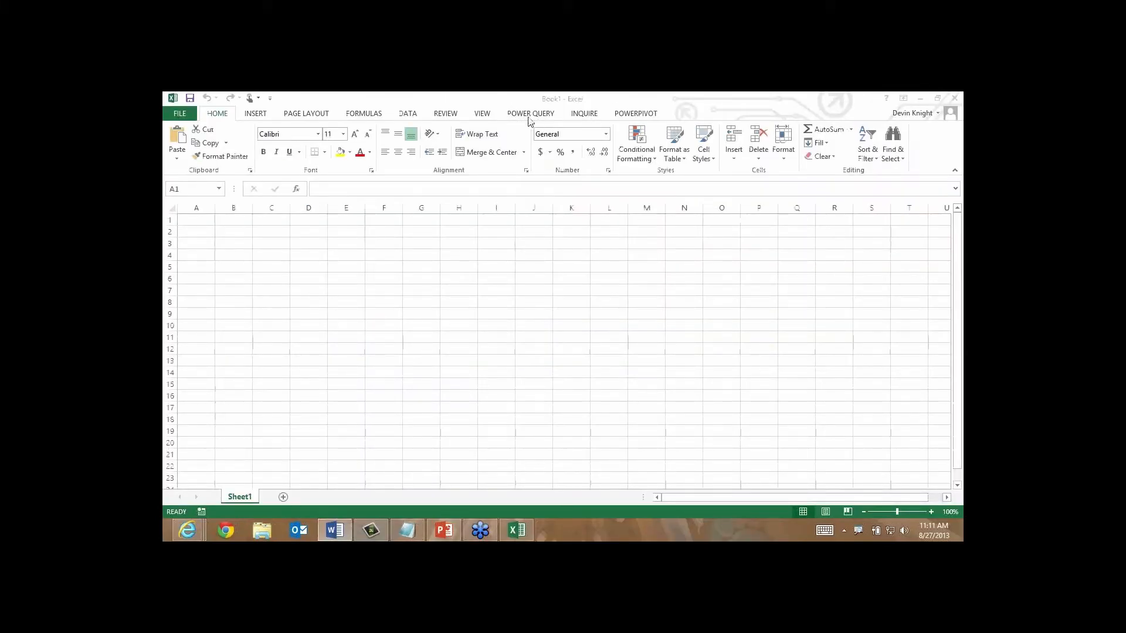
# Step: Check in Excel's COM Add-ins list that Microsoft Power Query for Excel is enabled
pyautogui.click(180, 115)
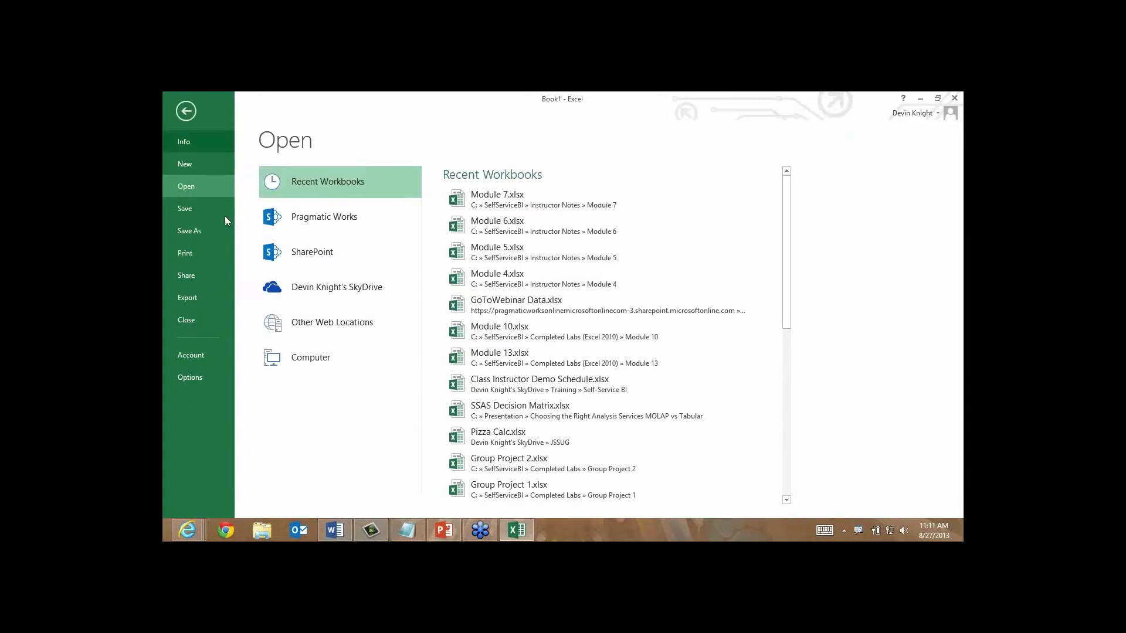
pyautogui.click(193, 377)
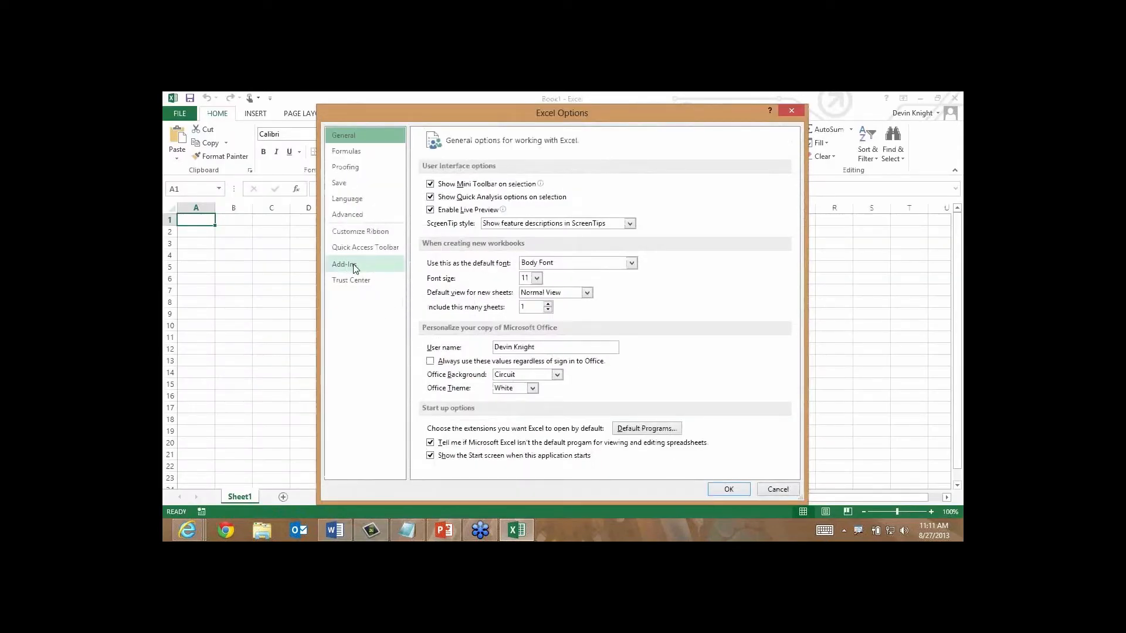
pyautogui.click(354, 265)
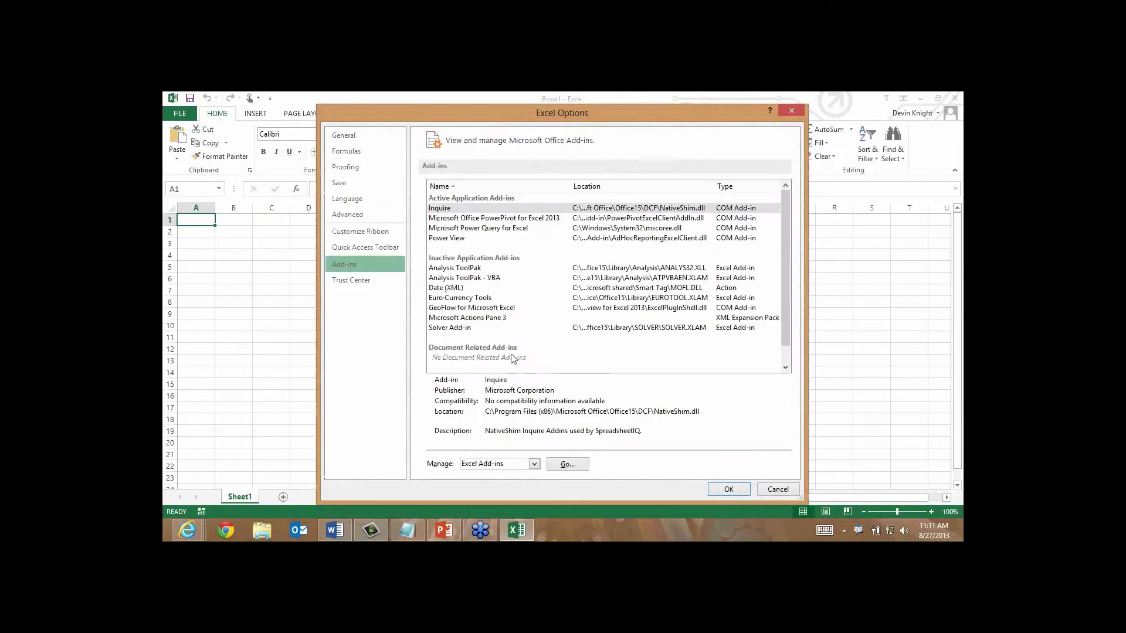
pyautogui.click(534, 465)
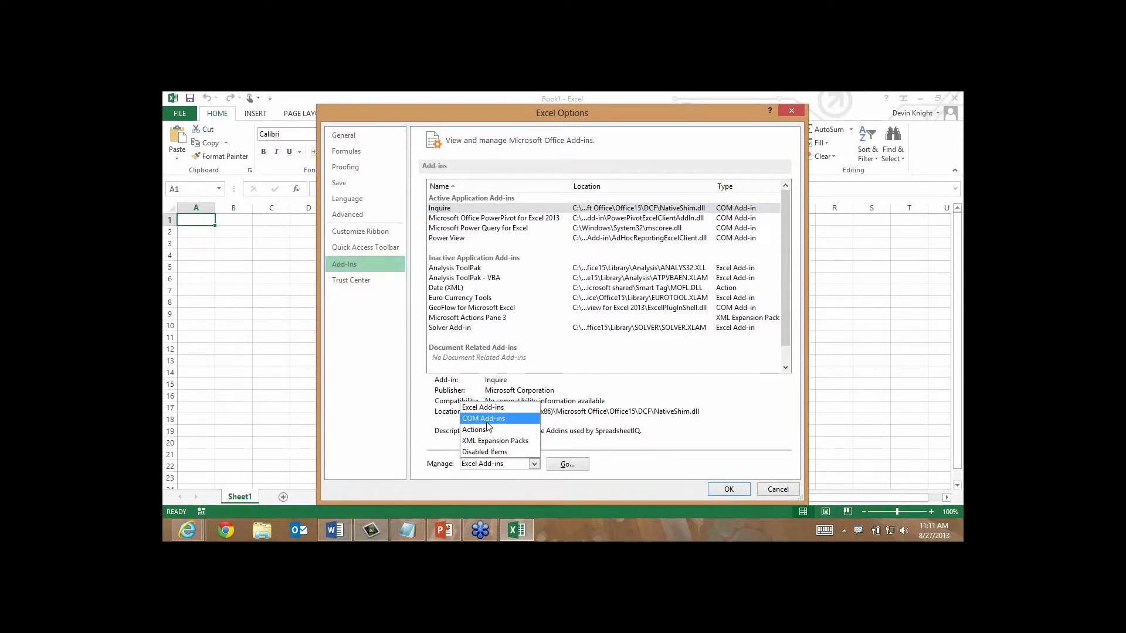
pyautogui.click(498, 419)
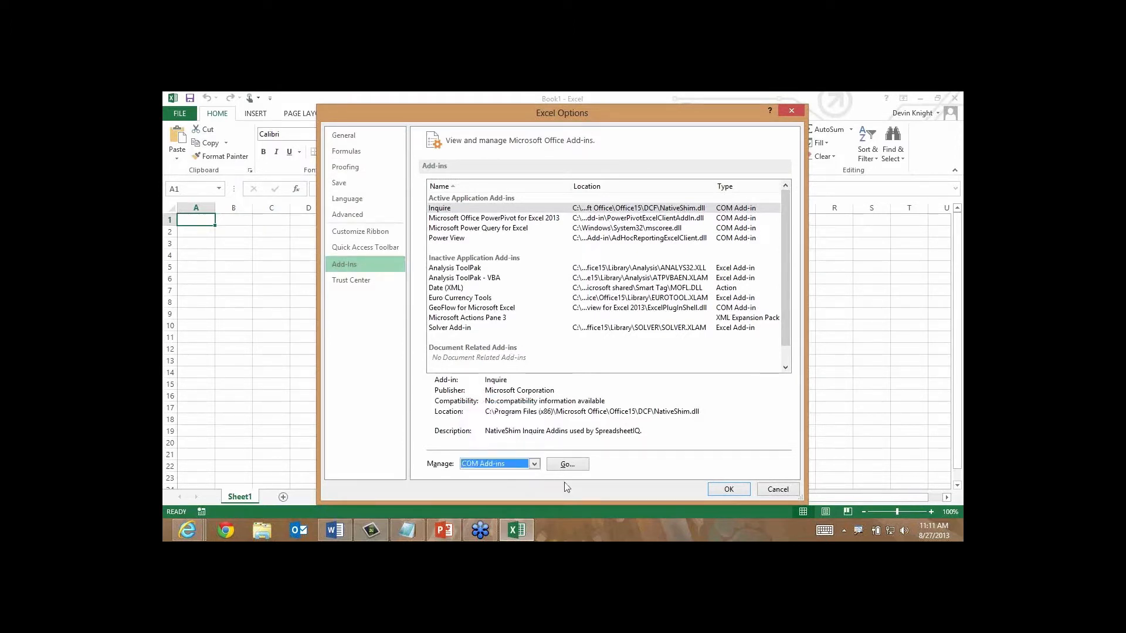
pyautogui.press('Return')
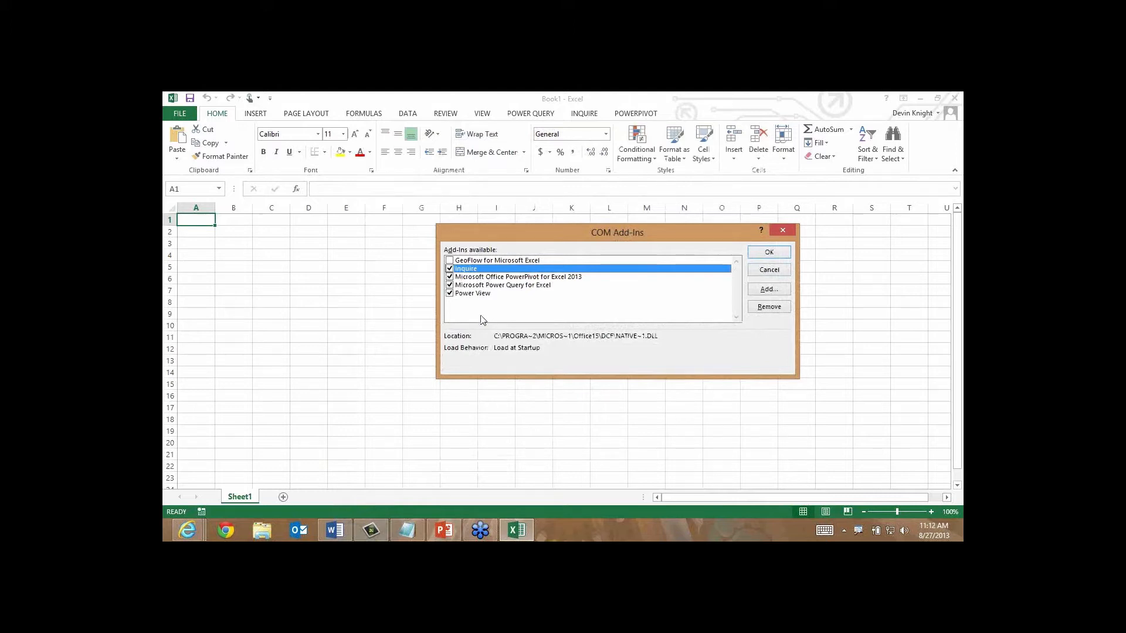
pyautogui.click(466, 286)
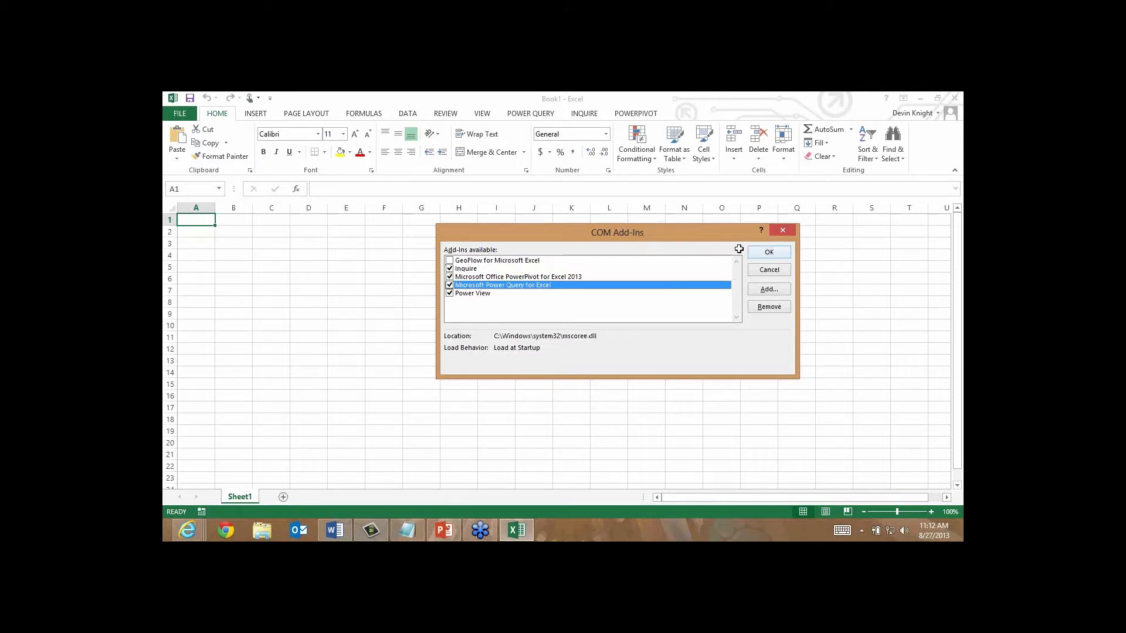
pyautogui.click(757, 252)
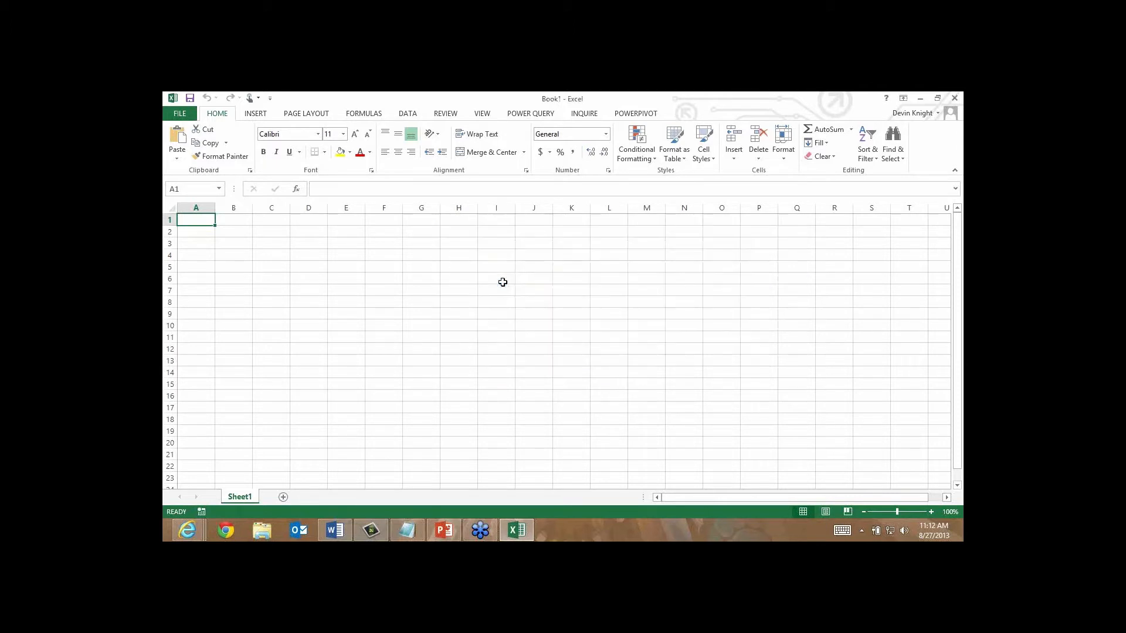
# Step: Examine Power Query's external data and Excel table import commands, including the list of other sources
pyautogui.click(530, 116)
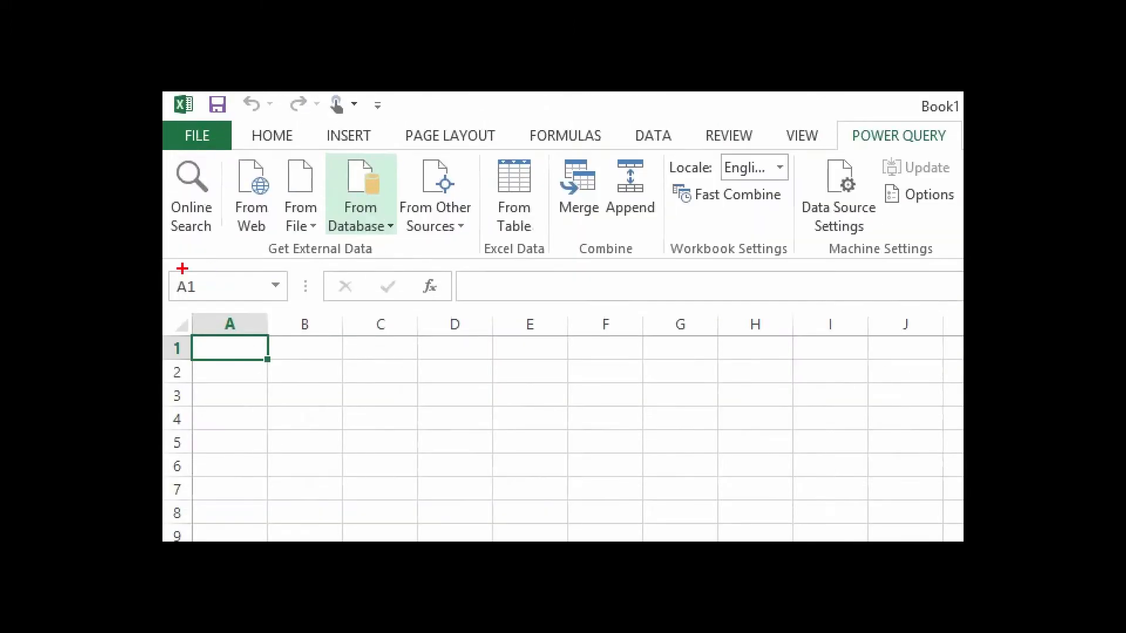
pyautogui.moveTo(163, 148)
pyautogui.mouseDown()
pyautogui.moveTo(314, 219)
pyautogui.moveTo(490, 270)
pyautogui.moveTo(480, 263)
pyautogui.mouseUp()
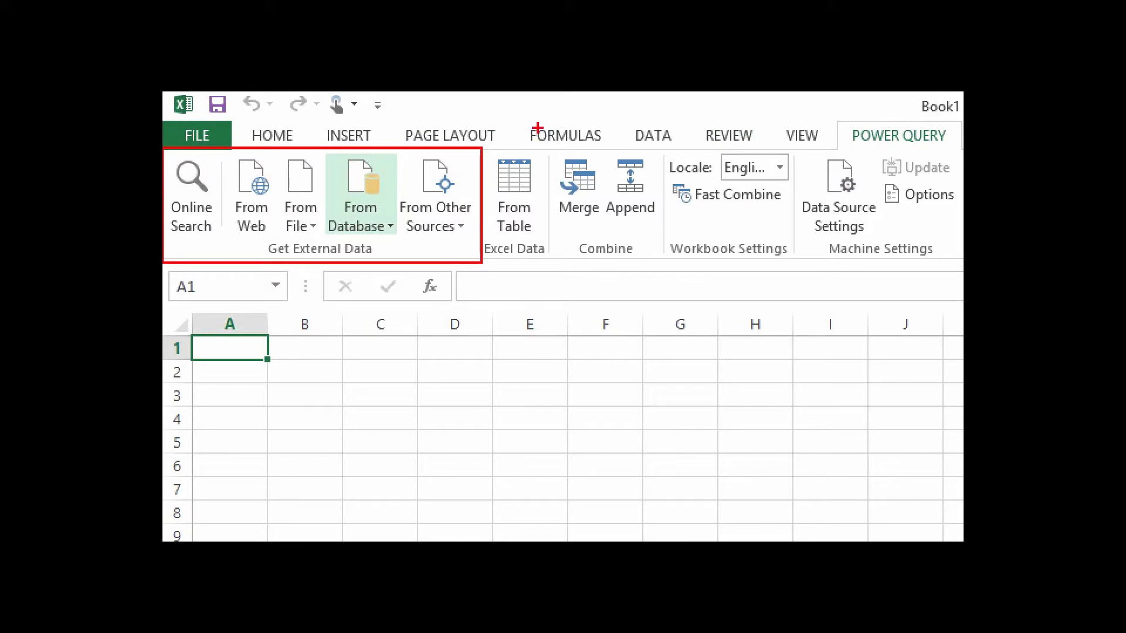
pyautogui.moveTo(548, 151)
pyautogui.mouseDown()
pyautogui.moveTo(482, 235)
pyautogui.moveTo(484, 265)
pyautogui.mouseUp()
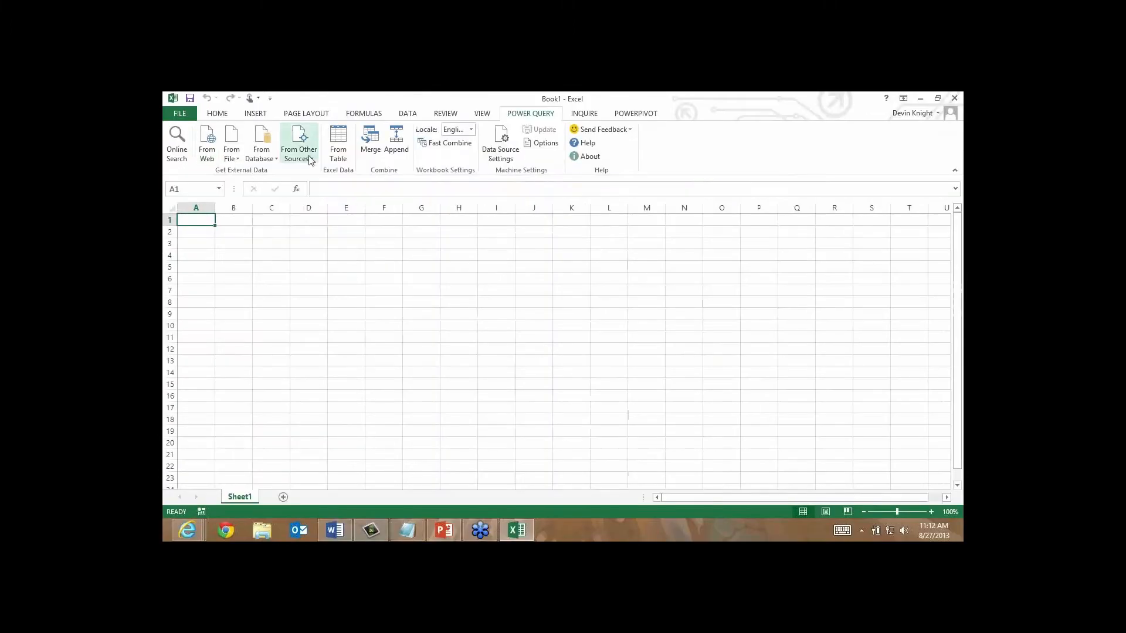
pyautogui.click(310, 160)
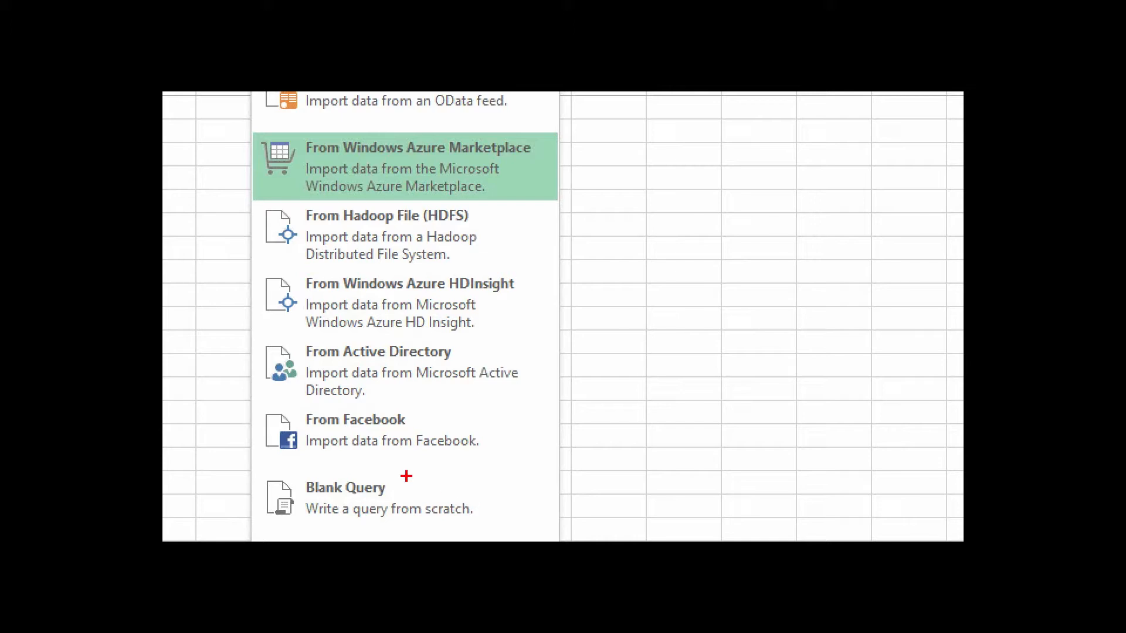
pyautogui.press('Escape')
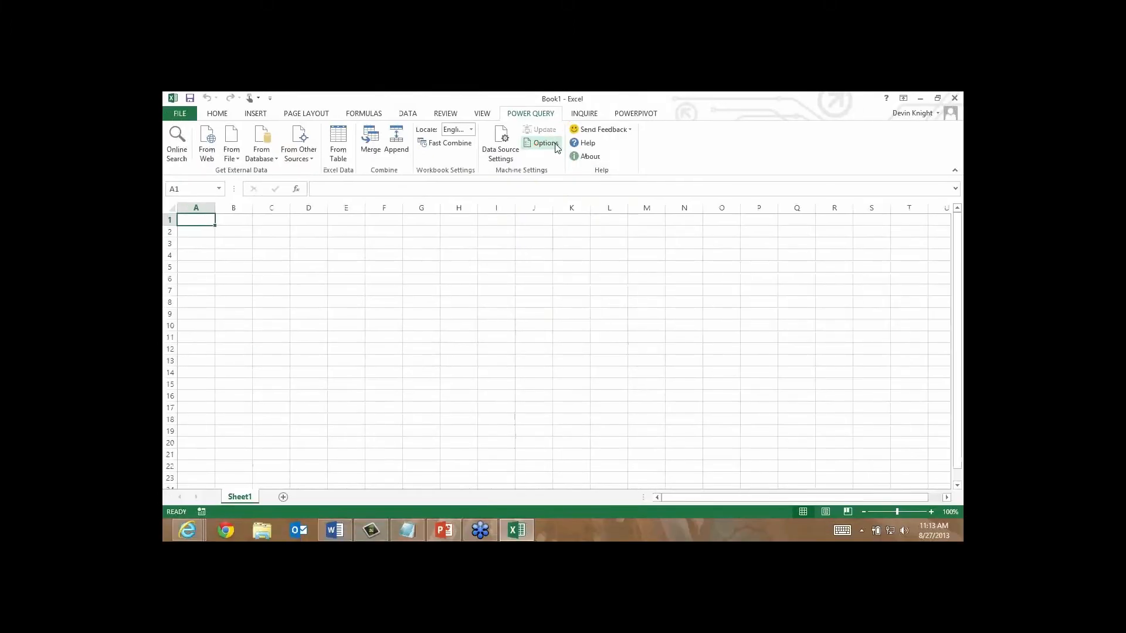
# Step: Review the Advanced Query Editing setting in the Power Query options and close them
pyautogui.click(555, 144)
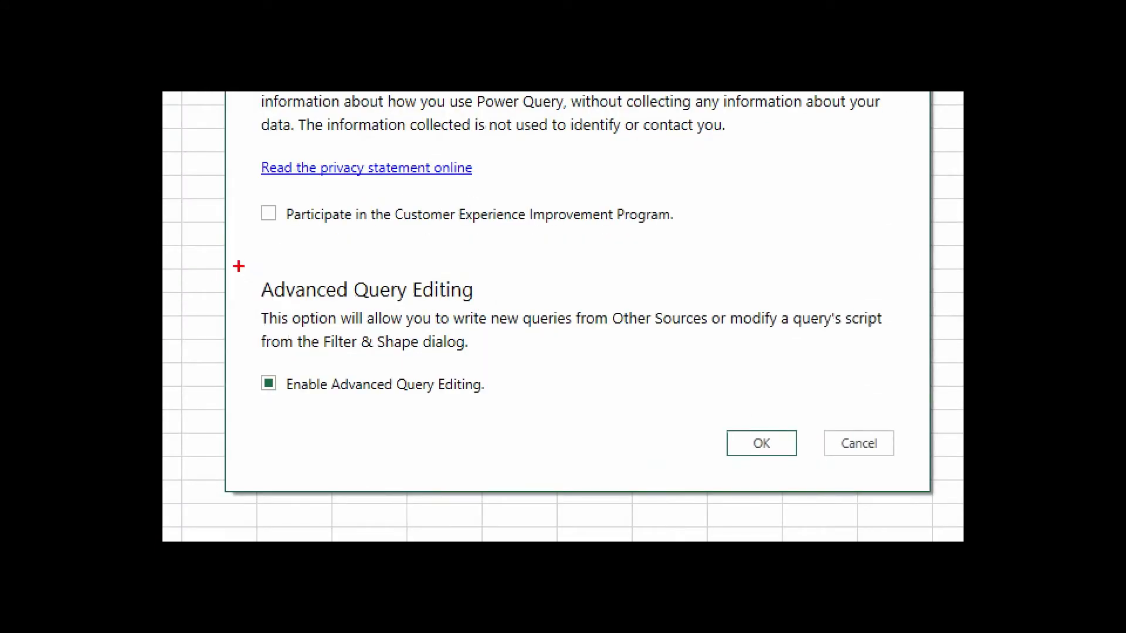
pyautogui.moveTo(239, 267)
pyautogui.mouseDown()
pyautogui.moveTo(645, 398)
pyautogui.moveTo(923, 417)
pyautogui.mouseUp()
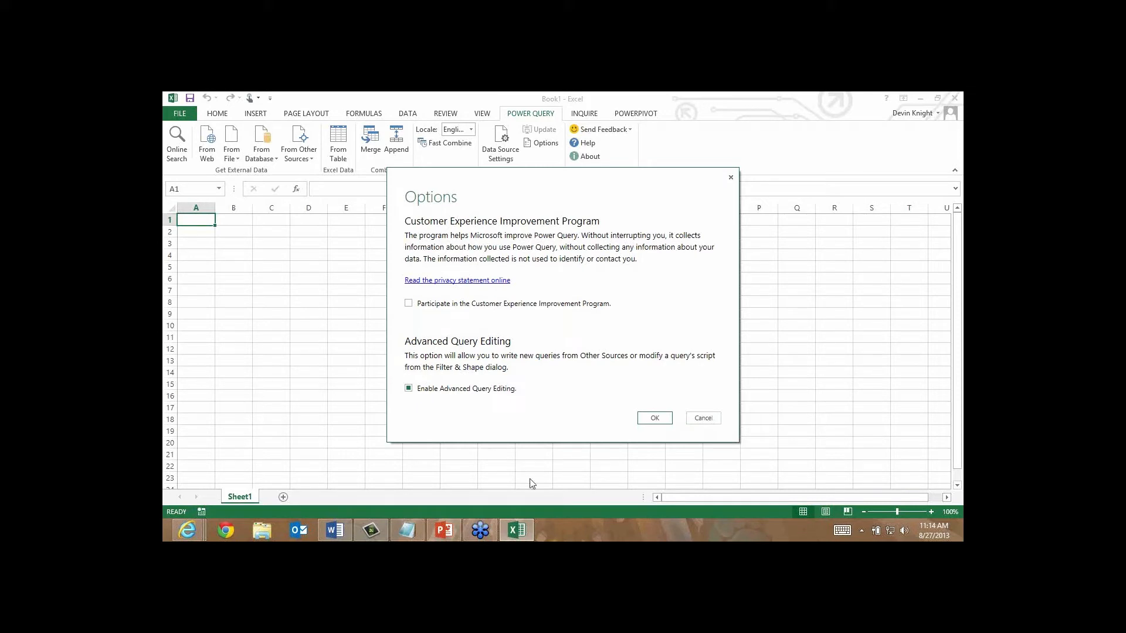
pyautogui.click(730, 177)
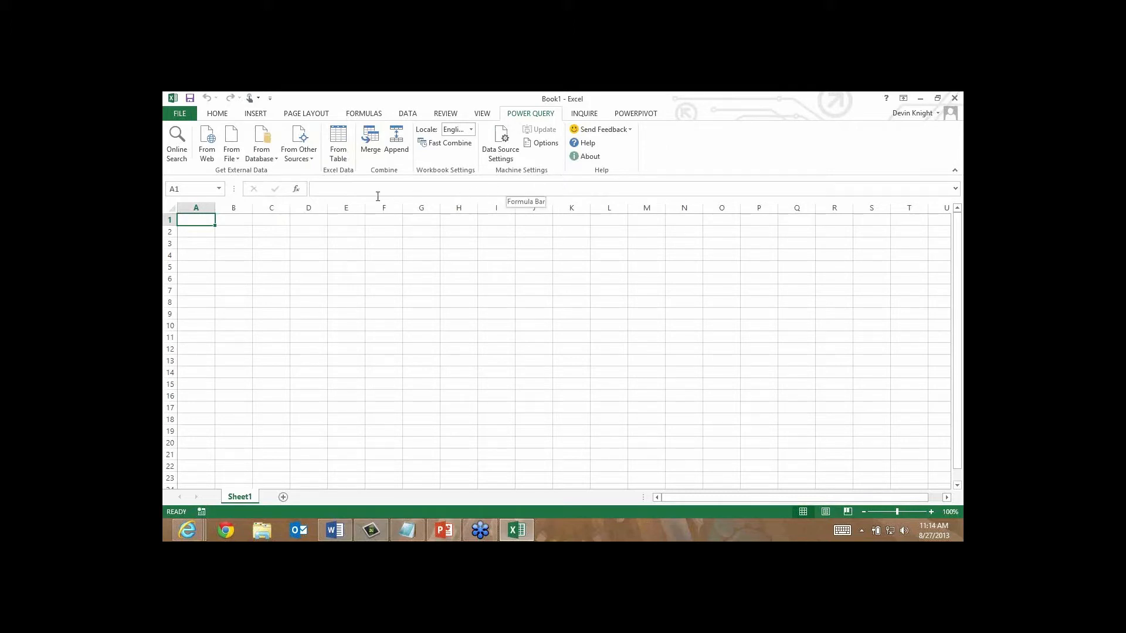
# Step: Search online for "largest cities in americas" and load the Wikipedia table of largest cities in the Americas into a worksheet
pyautogui.click(178, 142)
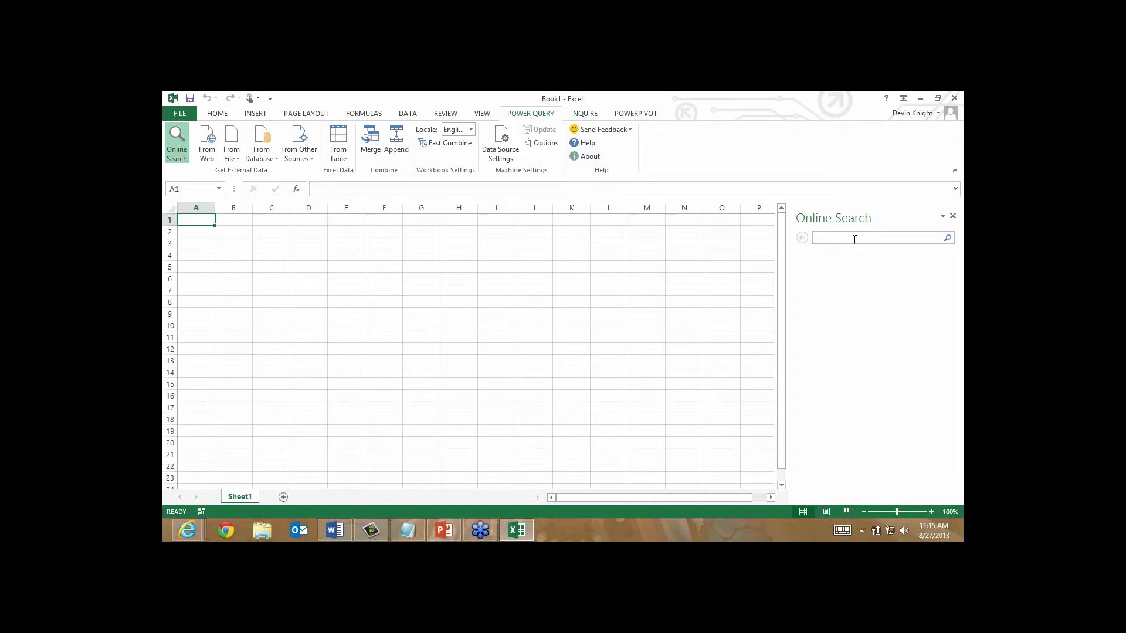
pyautogui.write('largest cities in americas')
pyautogui.press('Return')
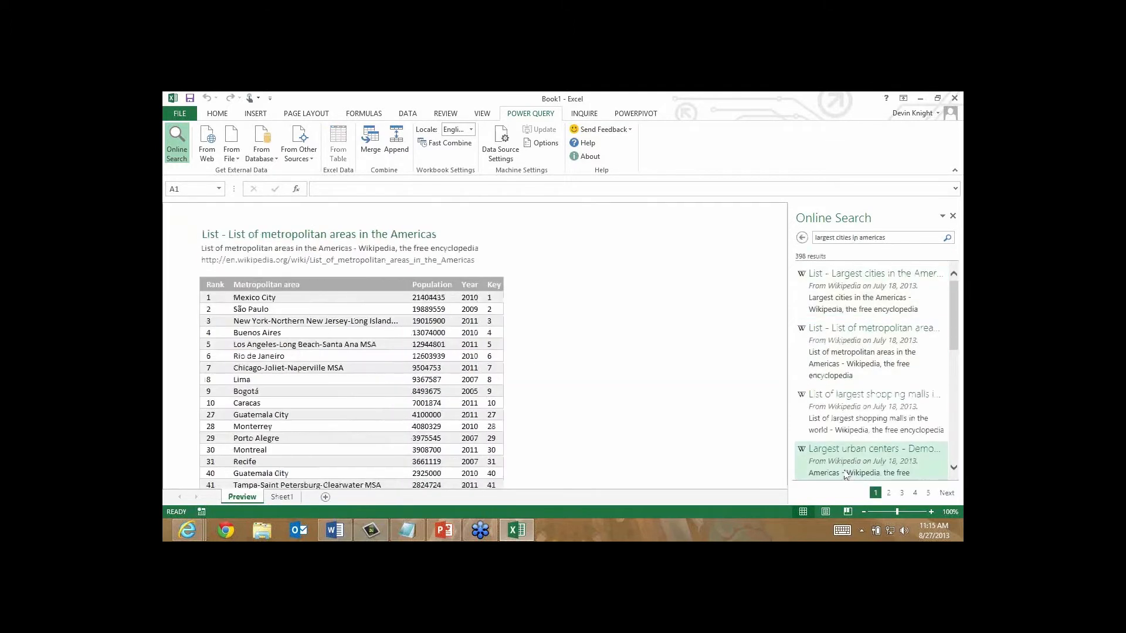
pyautogui.moveTo(844, 296)
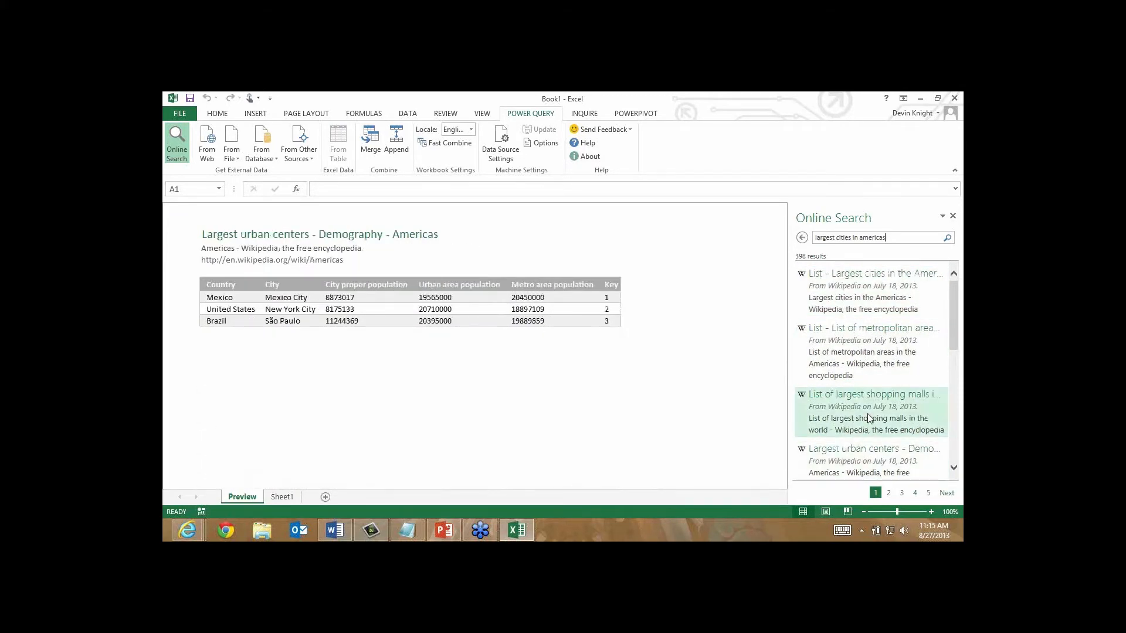
pyautogui.moveTo(869, 417)
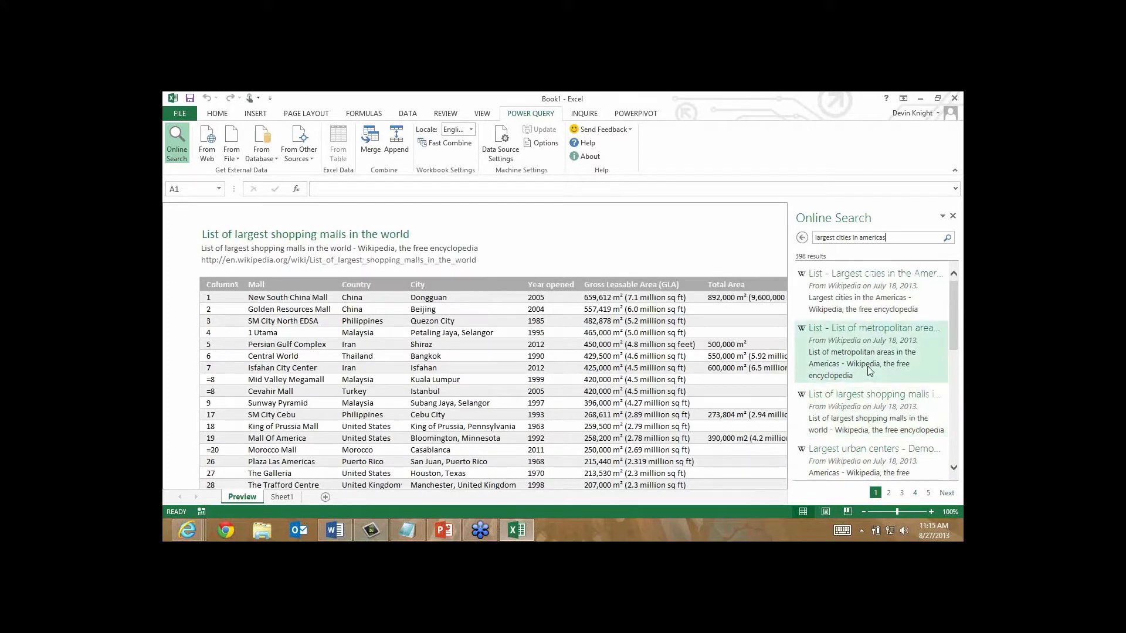
pyautogui.moveTo(869, 369)
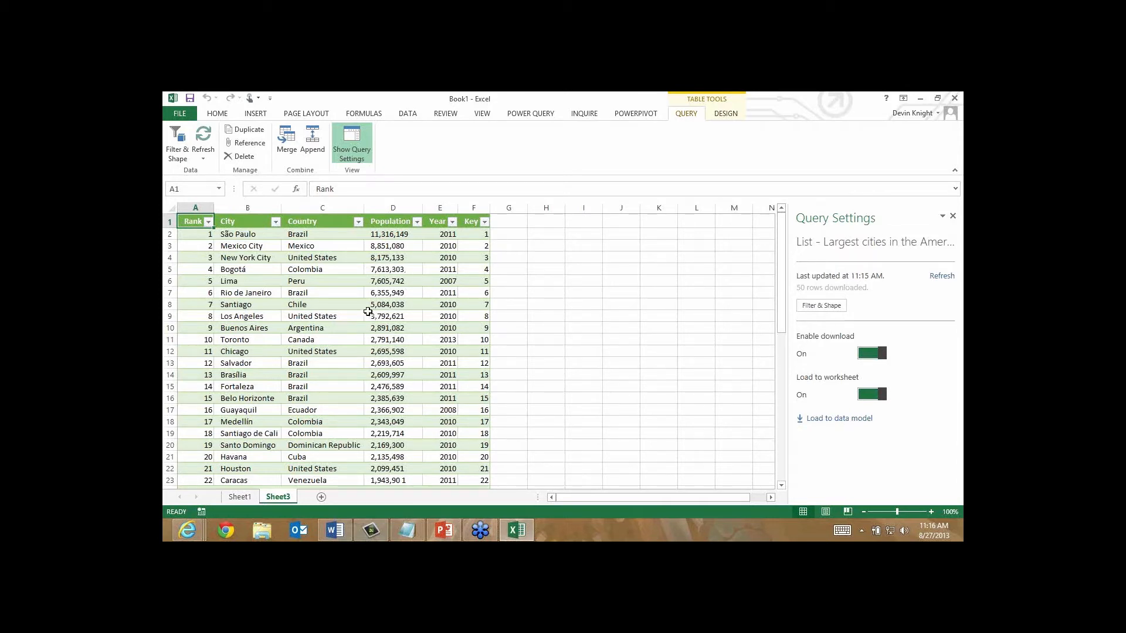
# Step: Refresh the largest cities query from its settings and review the worksheet and data model load options
pyautogui.click(343, 270)
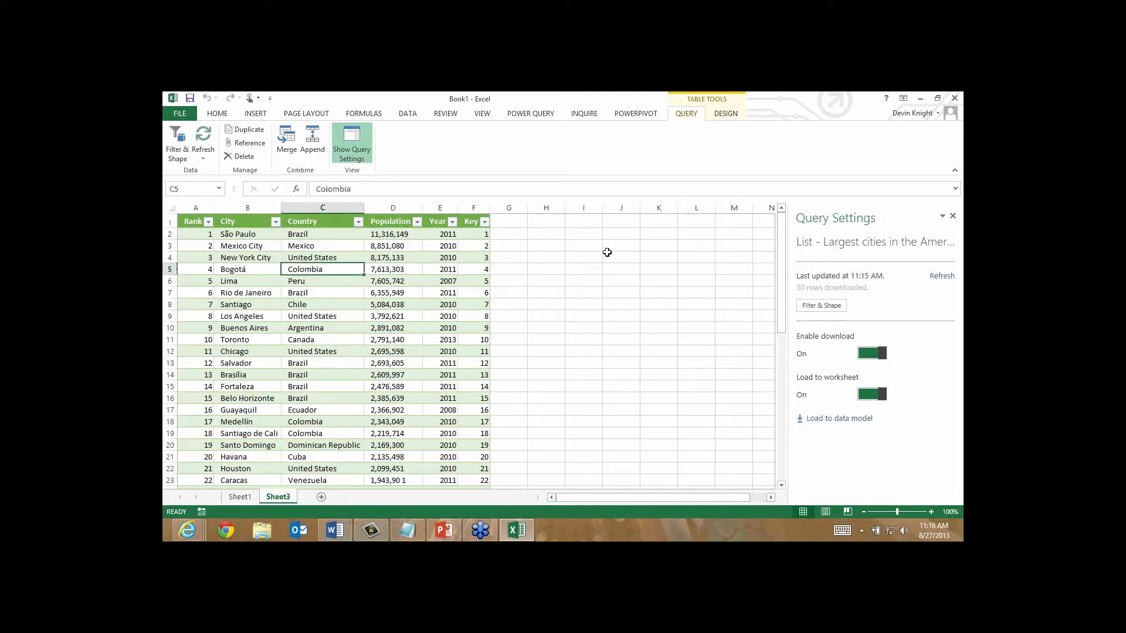
pyautogui.click(607, 253)
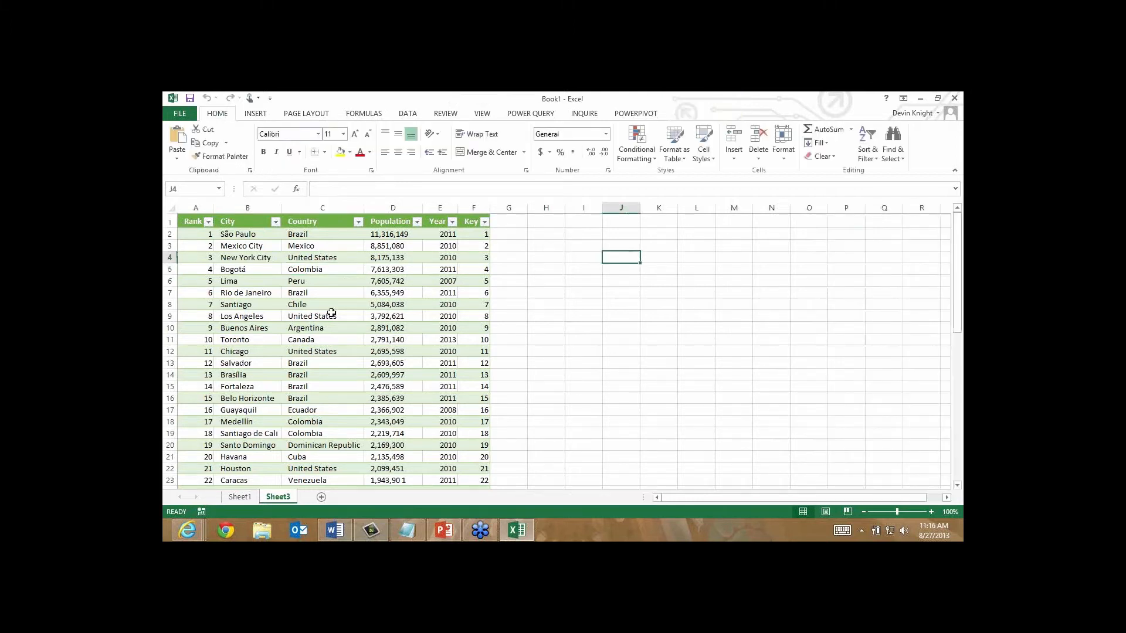
pyautogui.click(284, 259)
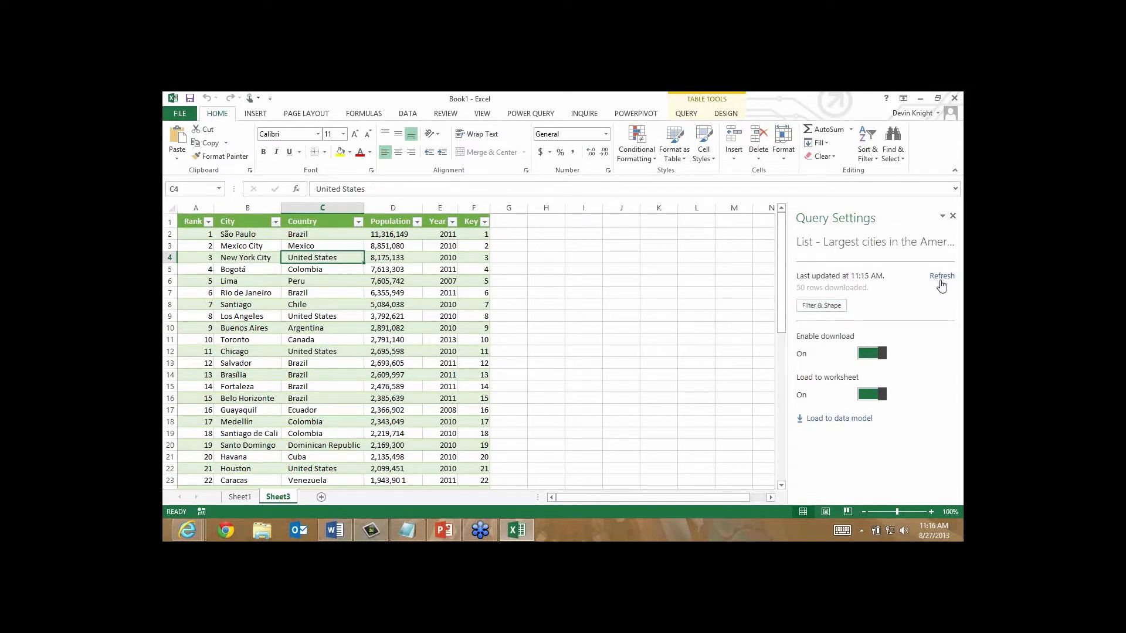
pyautogui.click(942, 277)
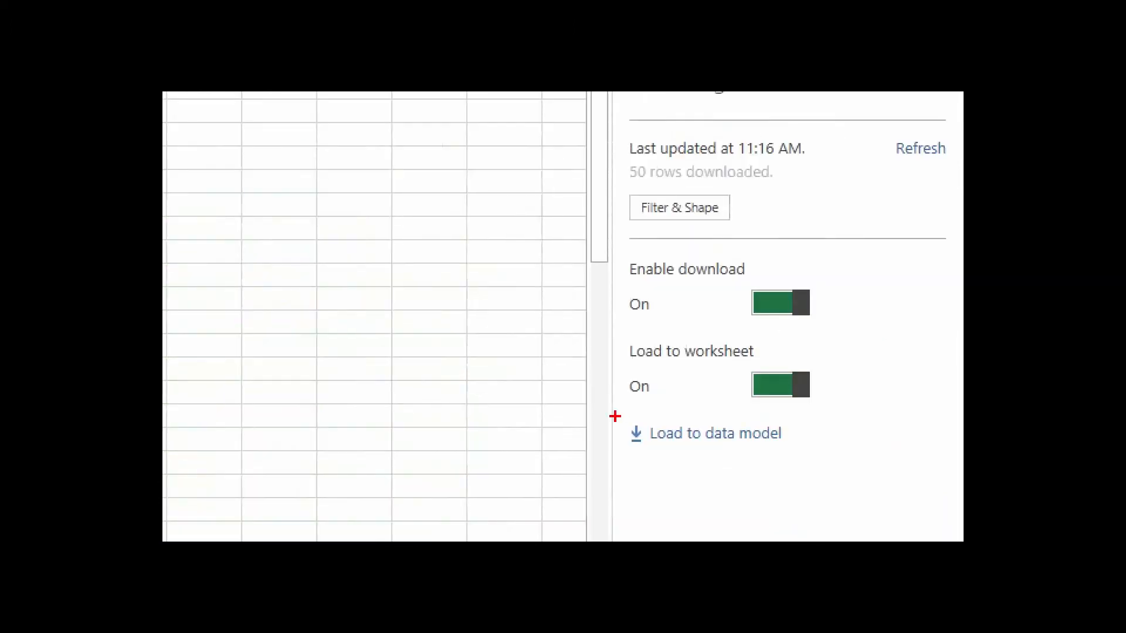
pyautogui.moveTo(786, 407); pyautogui.dragTo(889, 434)
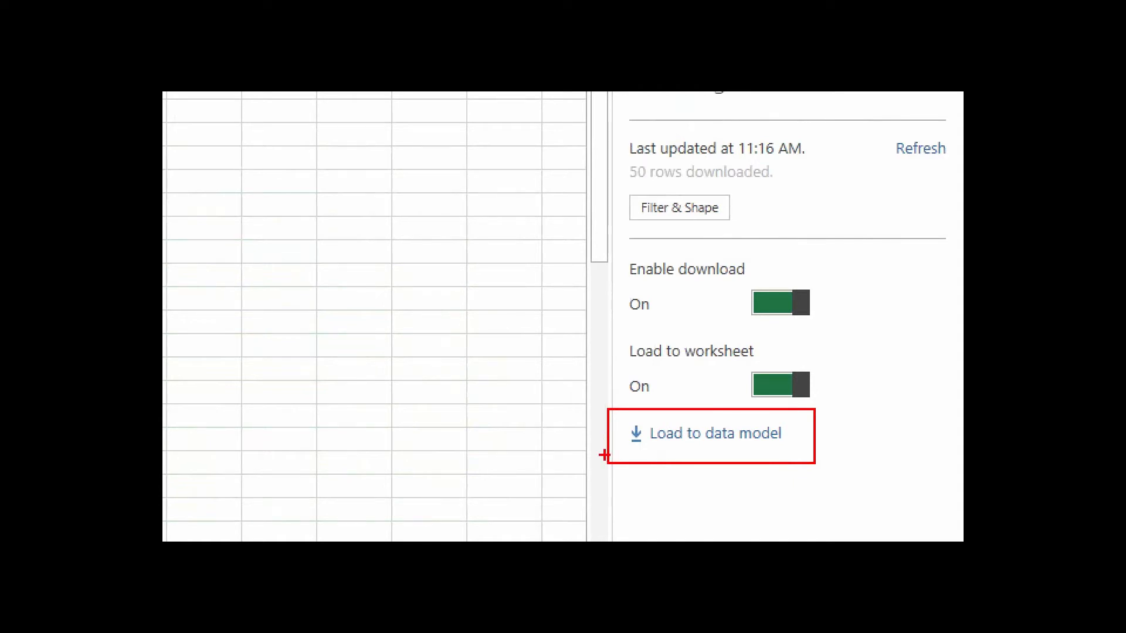
pyautogui.moveTo(599, 426); pyautogui.dragTo(446, 425)
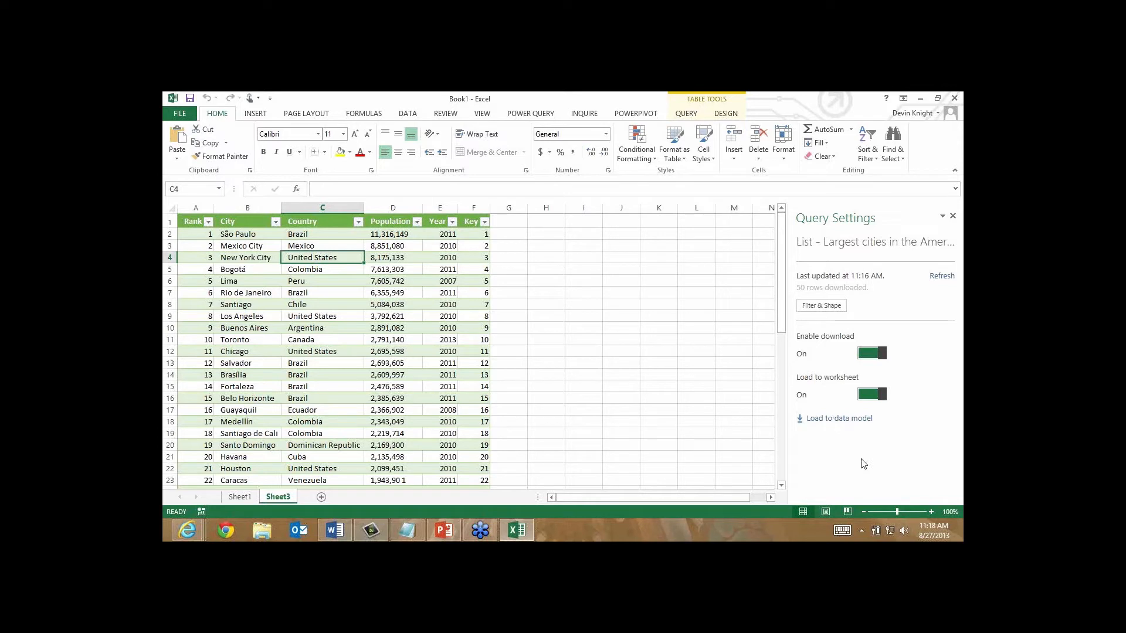
# Step: Open the largest cities query for filtering and shaping and rename it "Largest Cities"
pyautogui.click(832, 306)
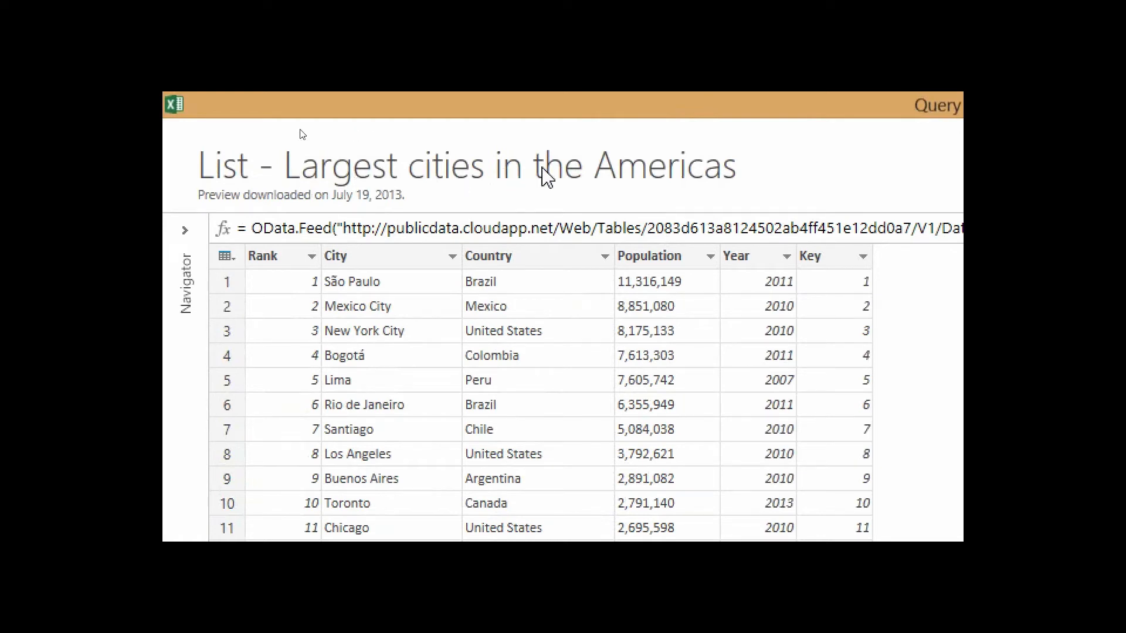
pyautogui.doubleClick(309, 179)
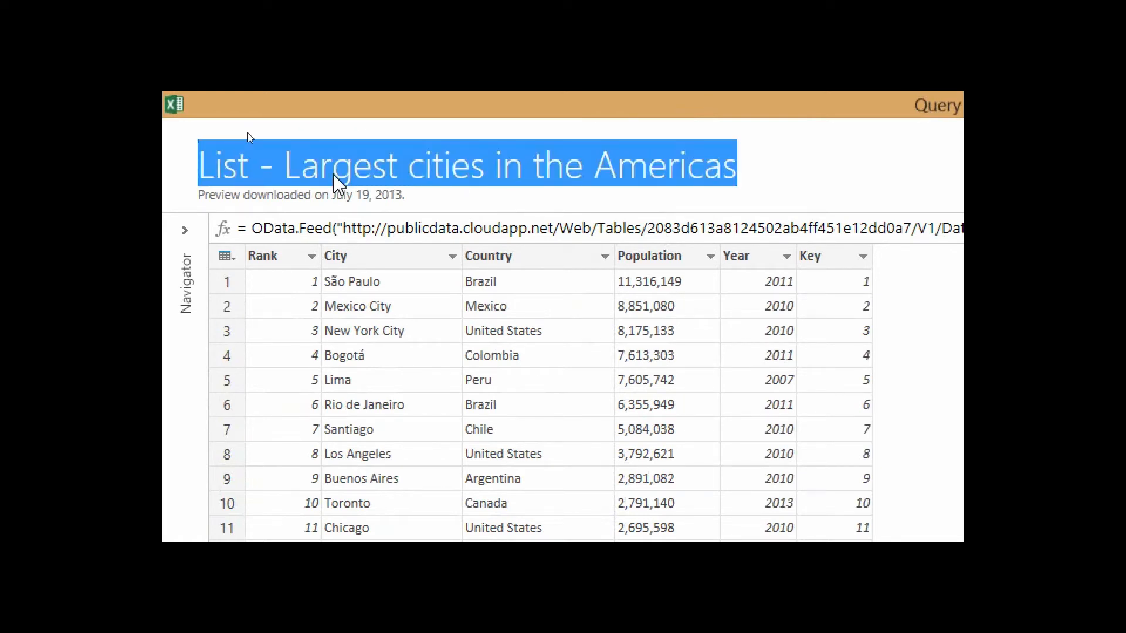
pyautogui.write('Larg')
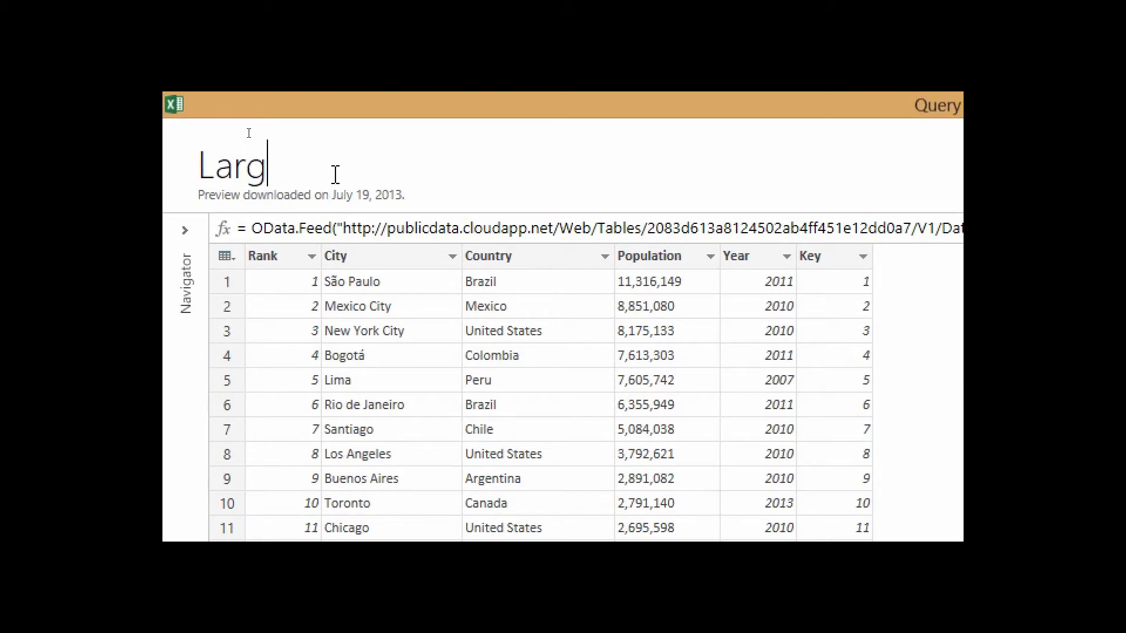
pyautogui.write('est Cities')
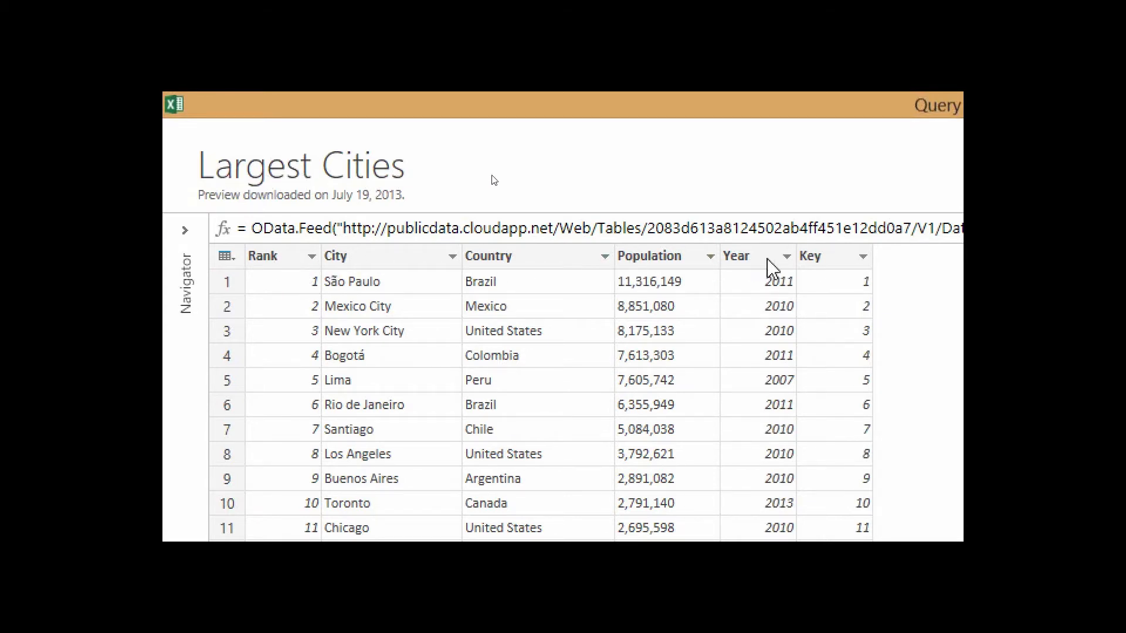
# Step: Remove the Rank and Key columns from the Largest Cities query
pyautogui.click(827, 259)
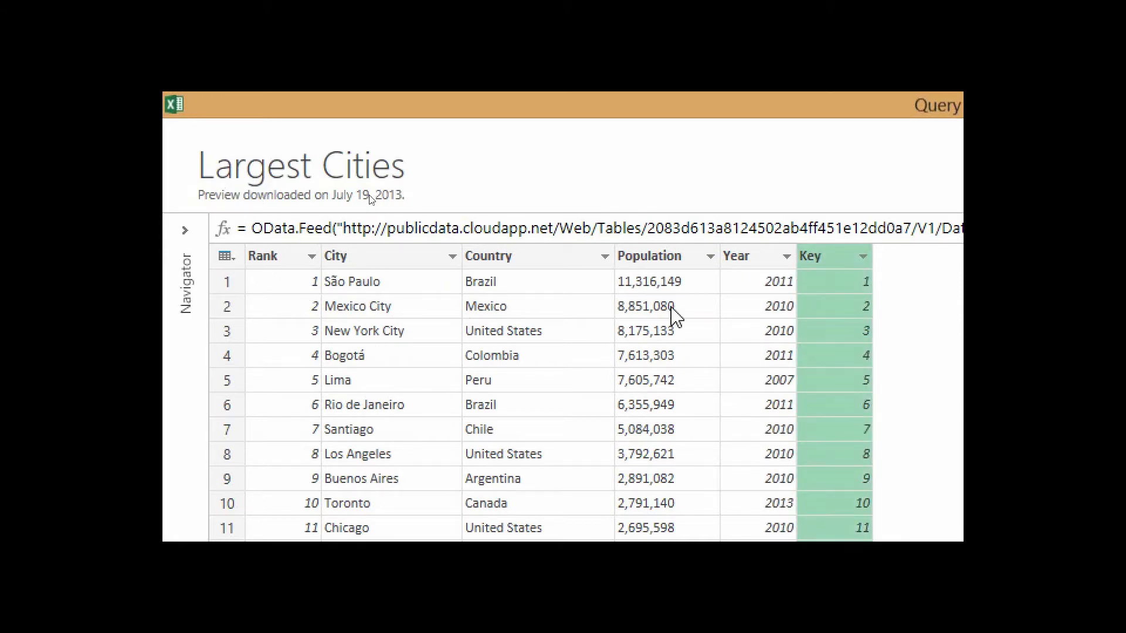
pyautogui.keyDown('ctrl'); pyautogui.click(273, 256); pyautogui.keyUp('ctrl')
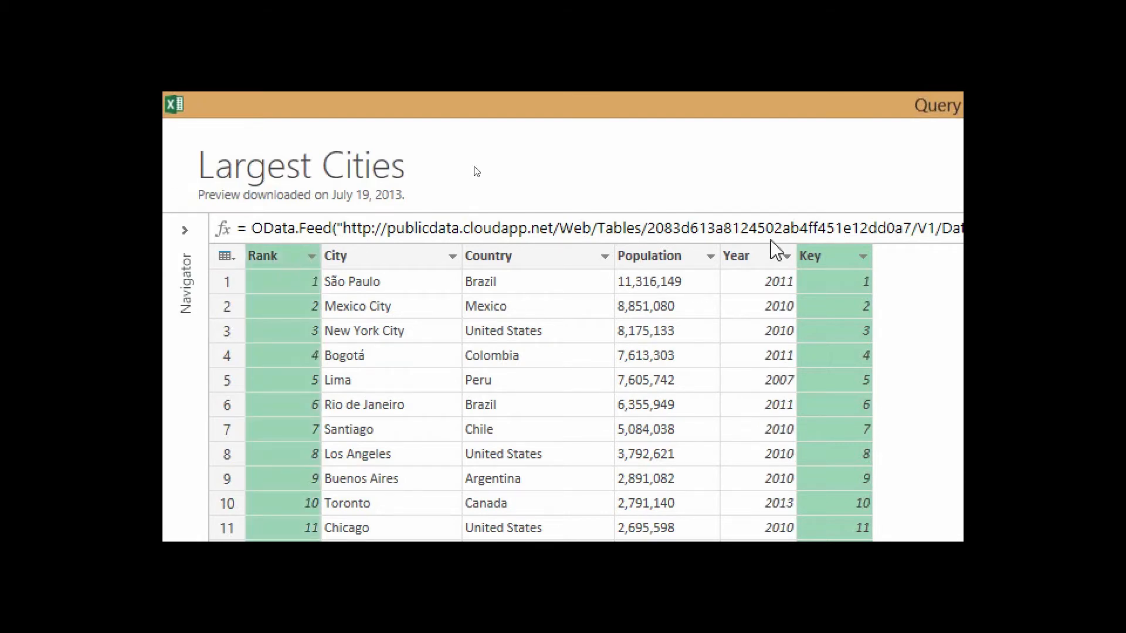
pyautogui.rightClick(275, 255)
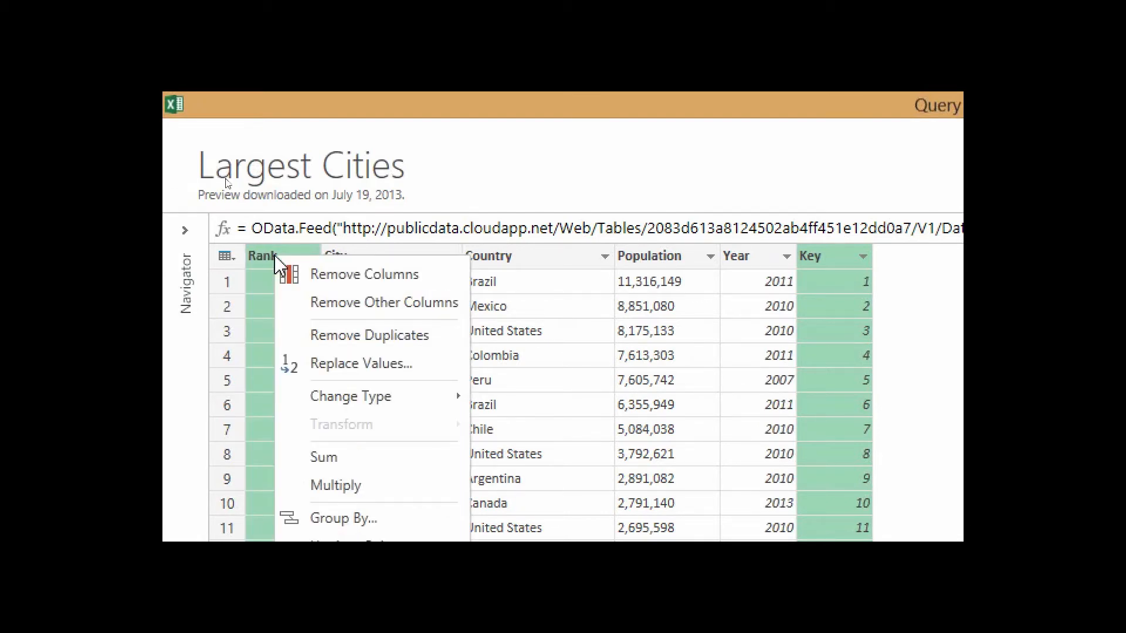
pyautogui.click(332, 285)
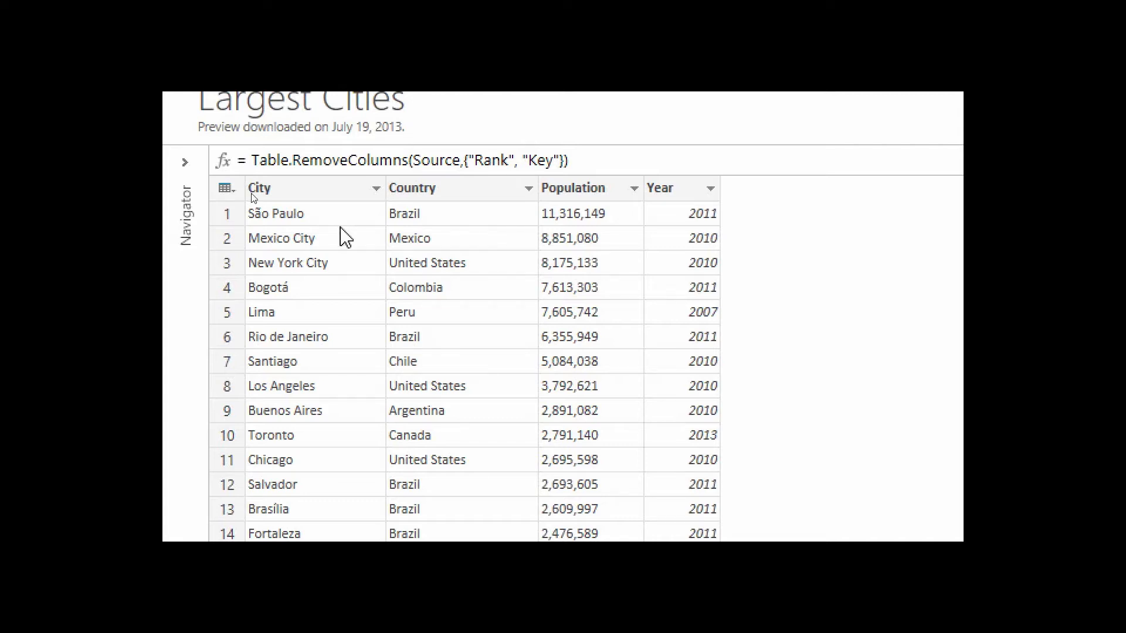
# Step: Duplicate the Country column in the Largest Cities query
pyautogui.click(457, 196)
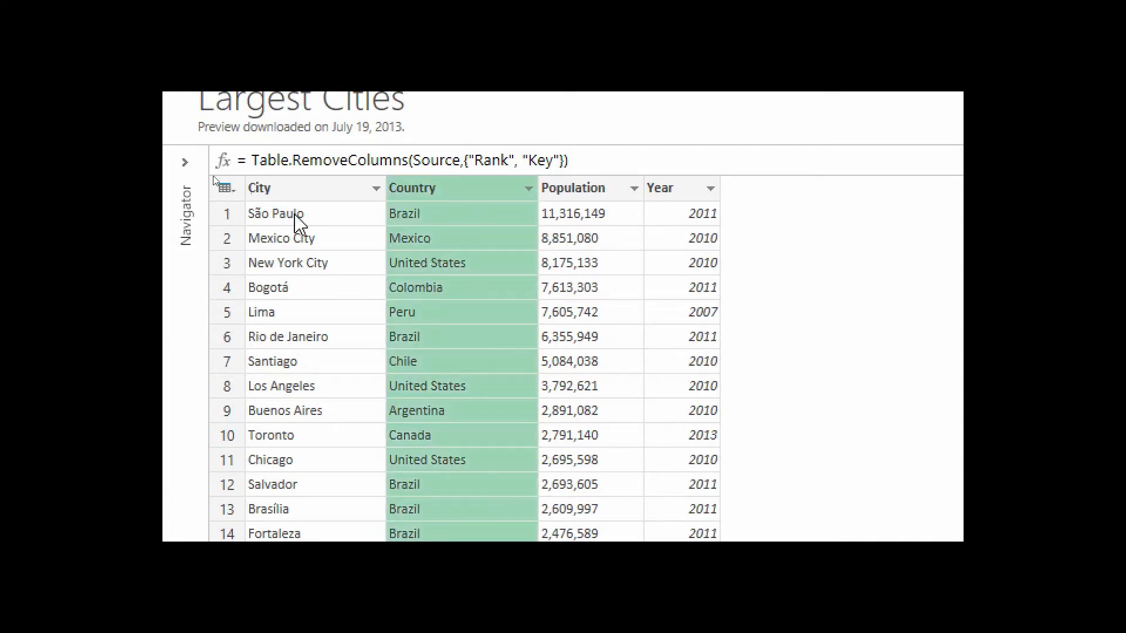
pyautogui.click(264, 190)
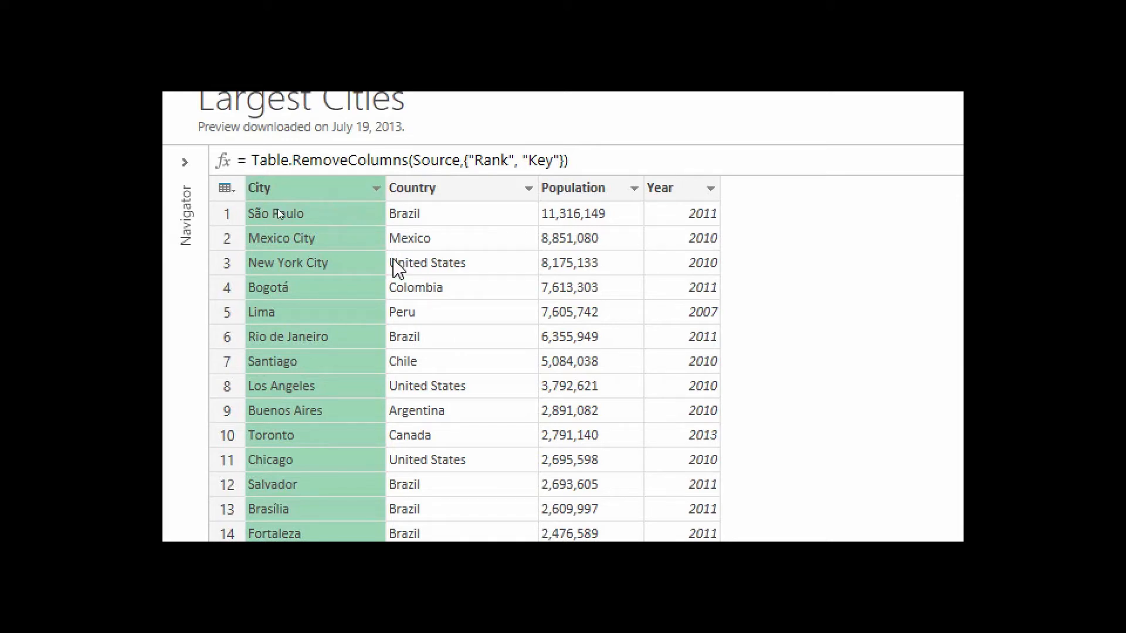
pyautogui.click(450, 189)
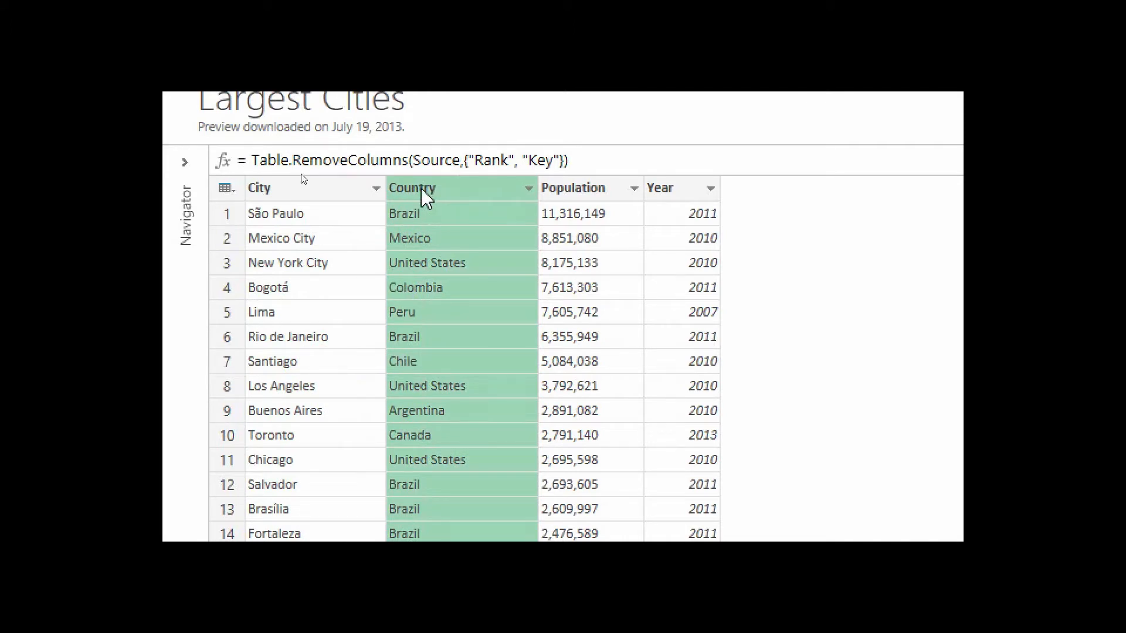
pyautogui.rightClick(448, 190)
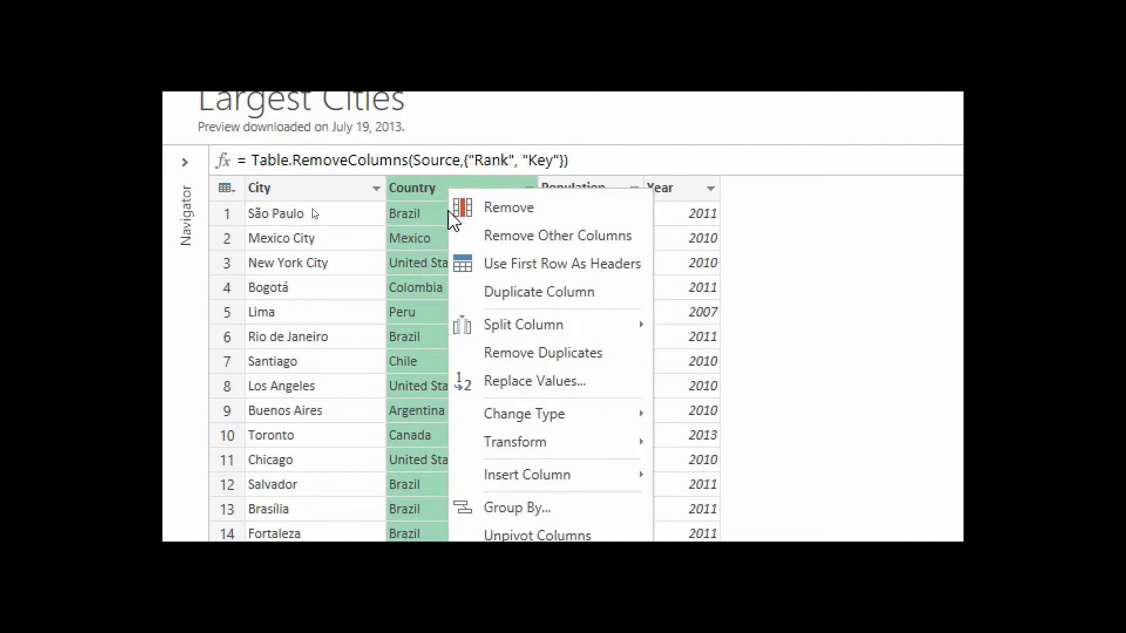
pyautogui.click(491, 291)
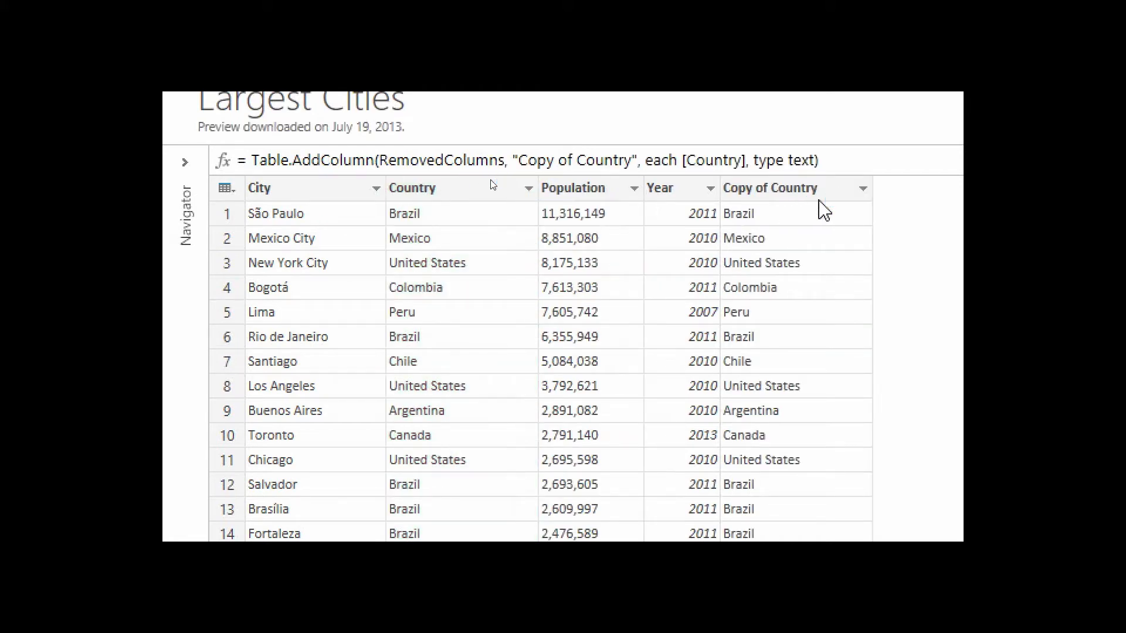
# Step: Merge the City and Copy of Country columns, in that order, using a custom separator of a comma followed by a space
pyautogui.click(297, 193)
pyautogui.click(755, 191)
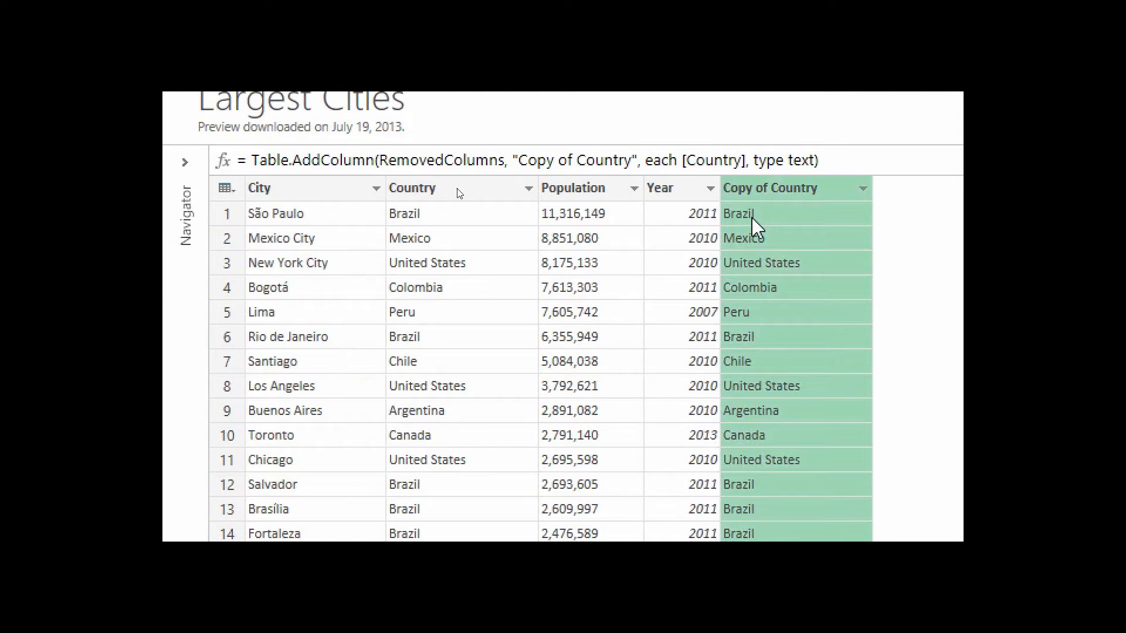
pyautogui.click(324, 196)
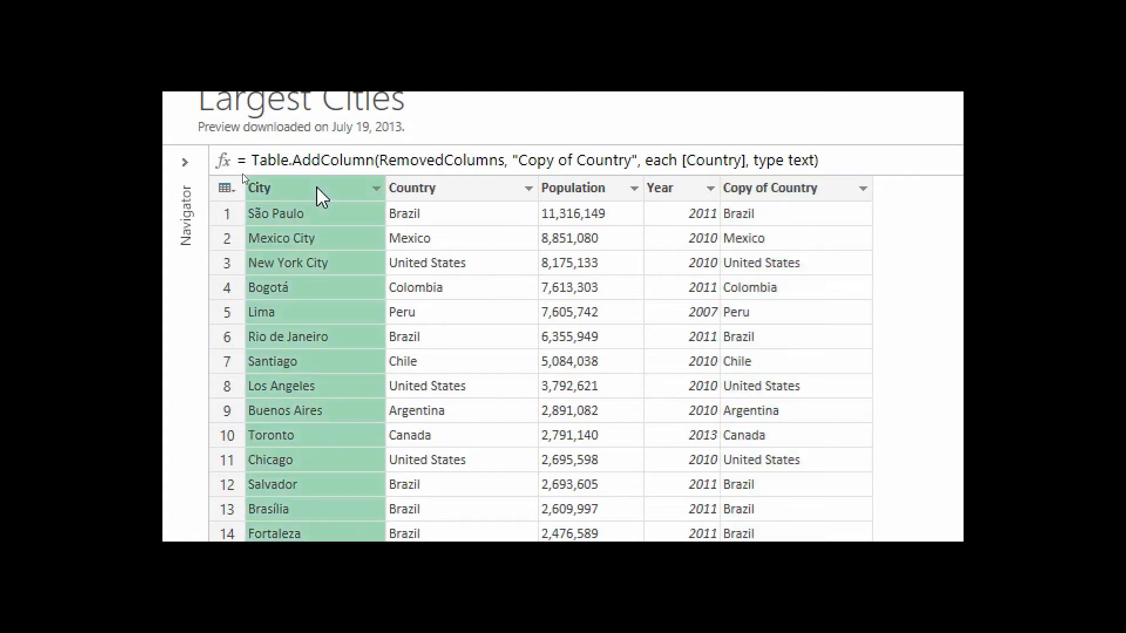
pyautogui.keyDown('ctrl'); pyautogui.click(770, 194); pyautogui.keyUp('ctrl')
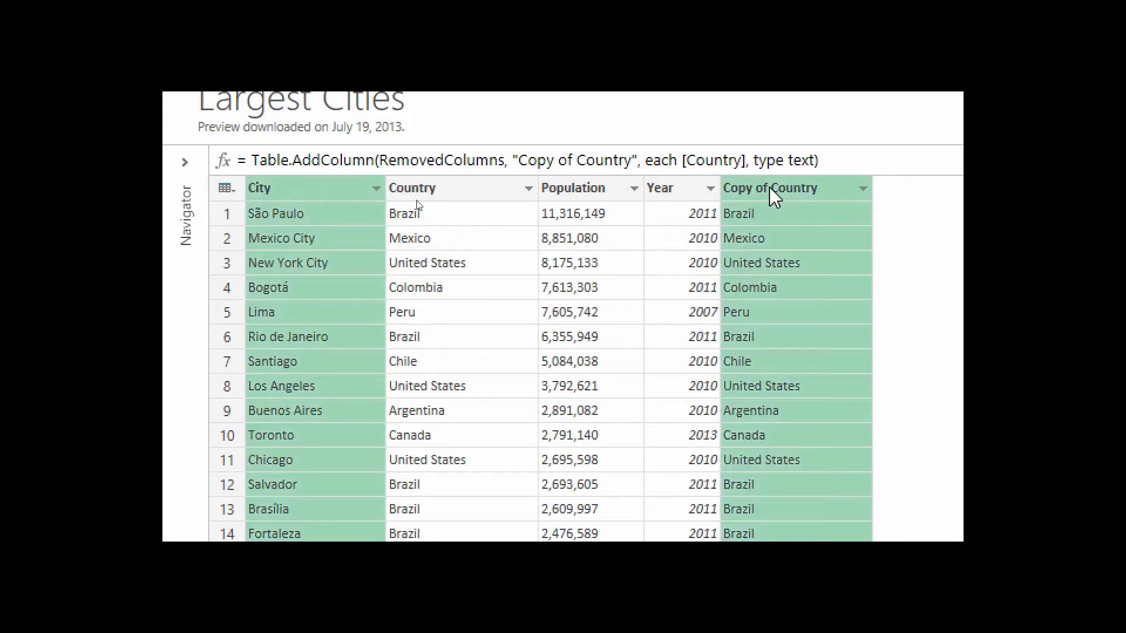
pyautogui.rightClick(321, 190)
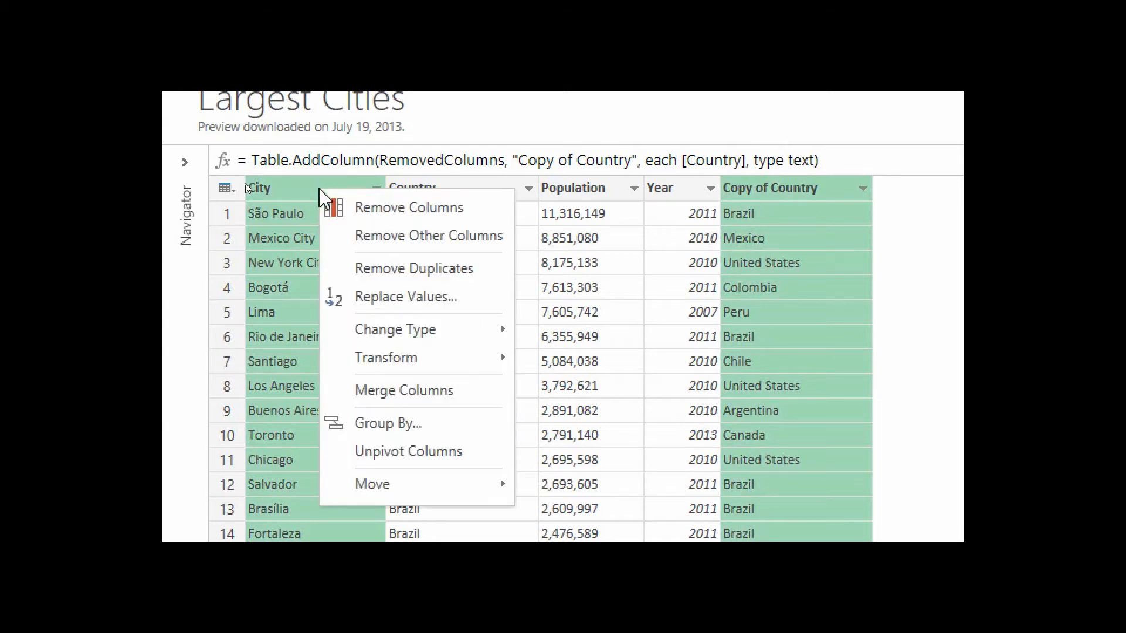
pyautogui.click(390, 395)
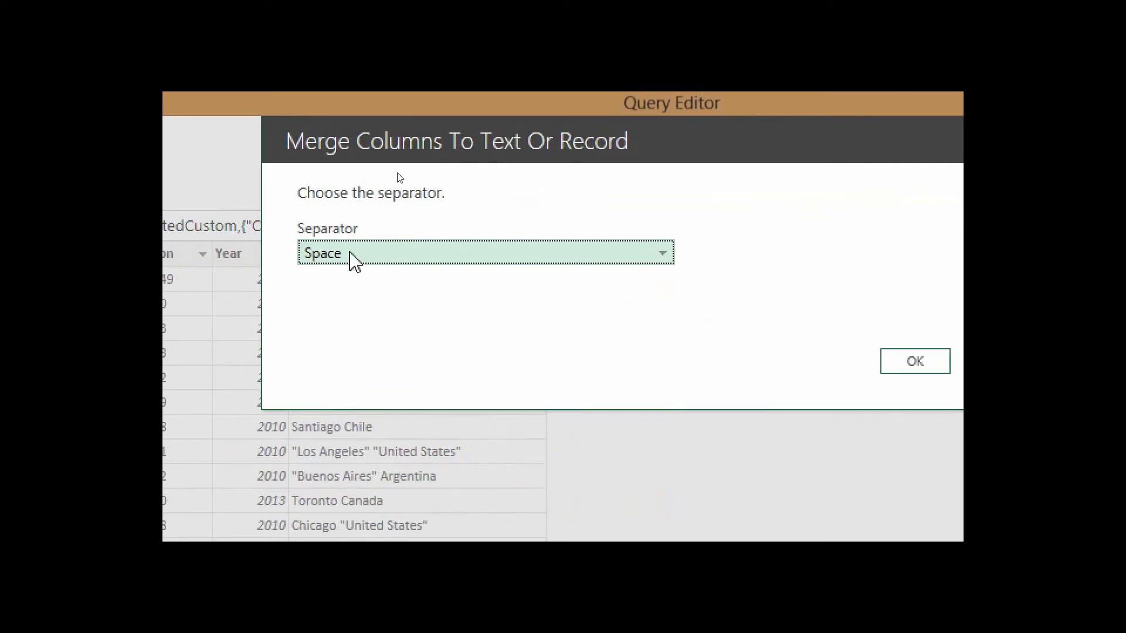
pyautogui.click(664, 262)
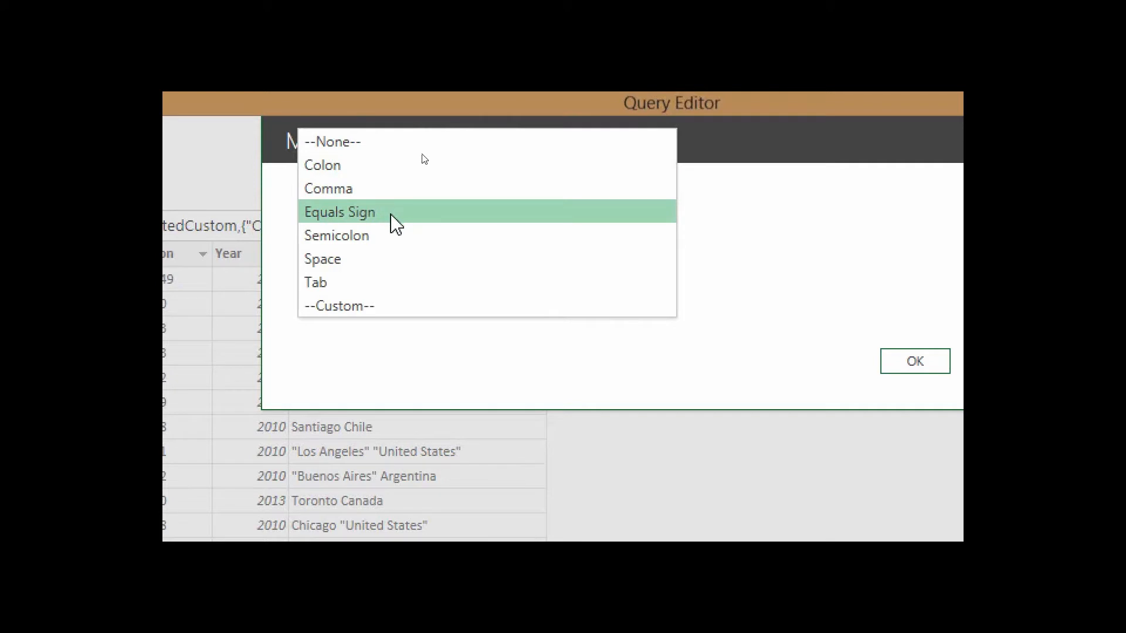
pyautogui.click(343, 307)
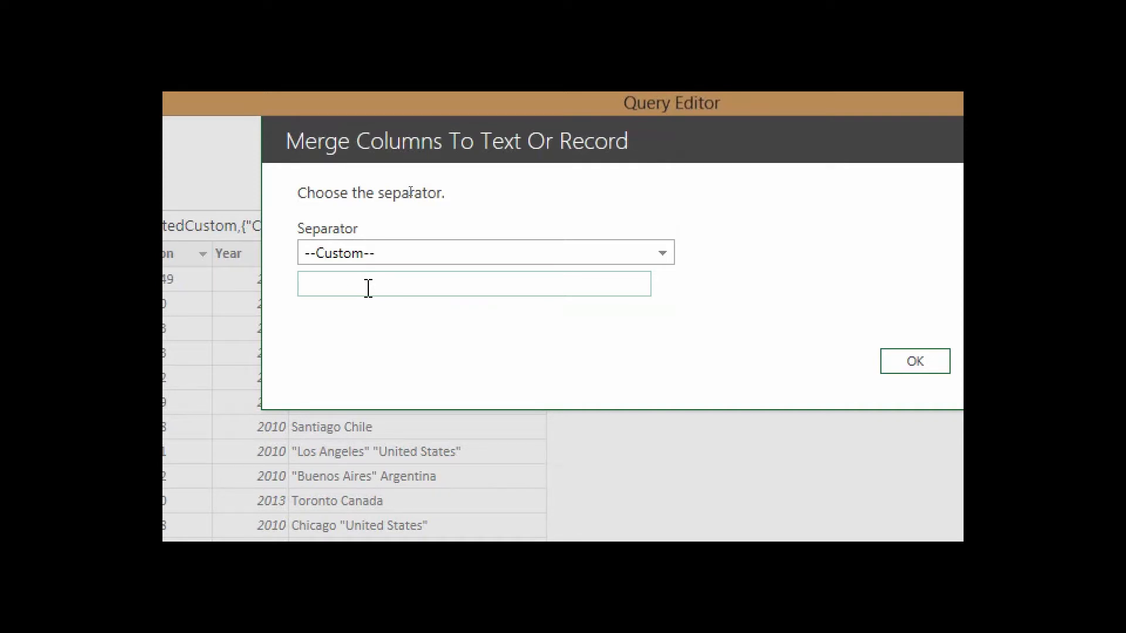
pyautogui.write(',')
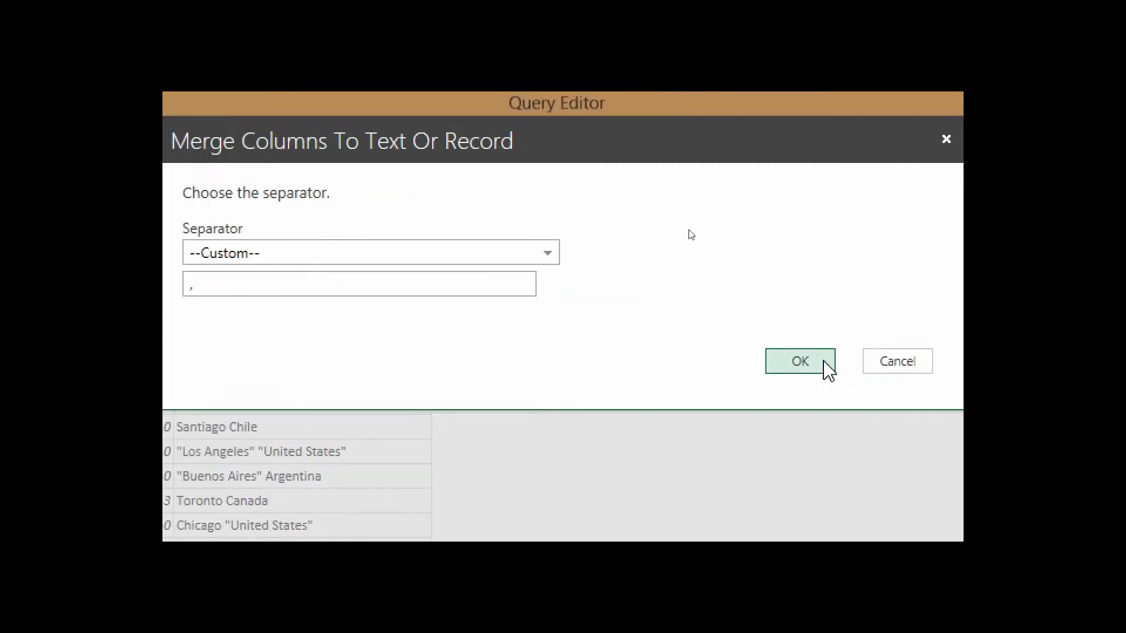
pyautogui.click(825, 362)
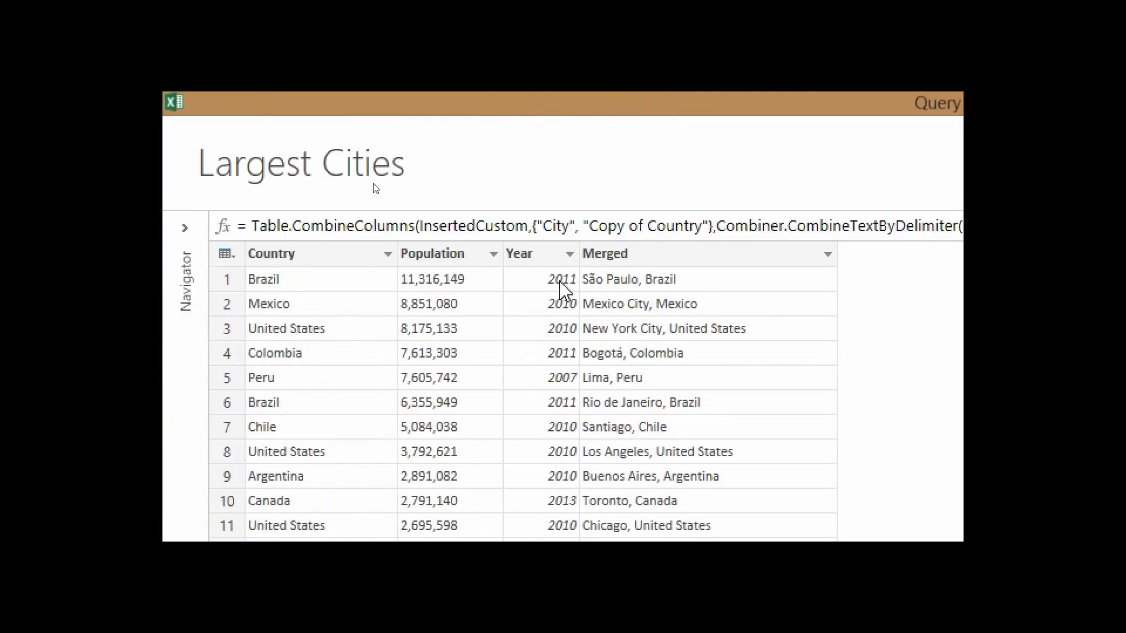
# Step: Rename the merged city and country column to "City"
pyautogui.click(608, 290)
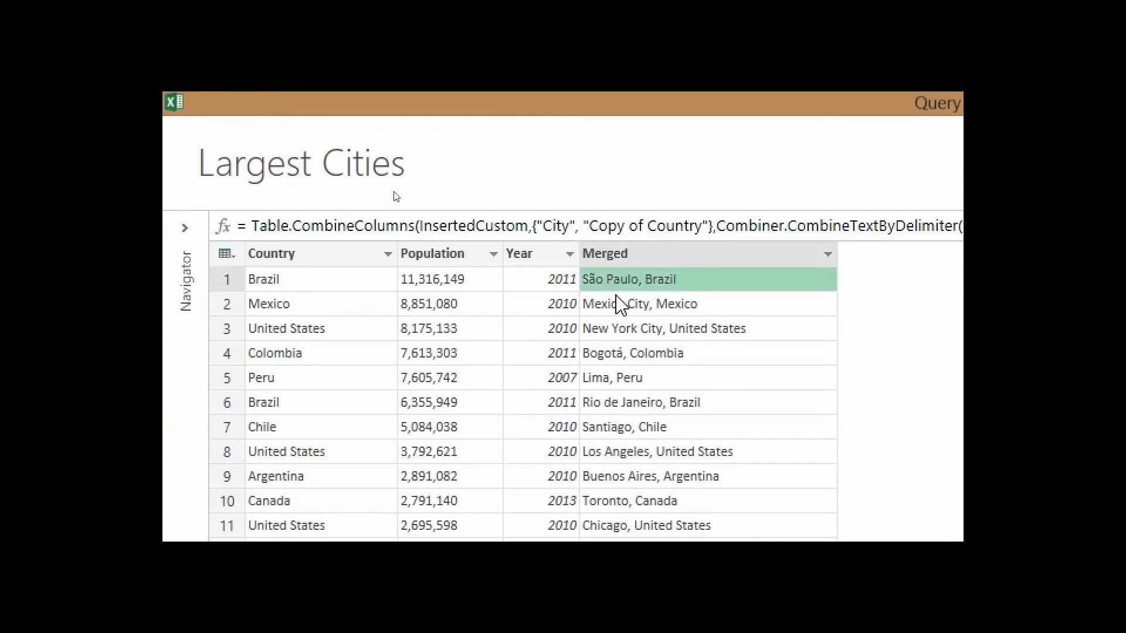
pyautogui.rightClick(610, 263)
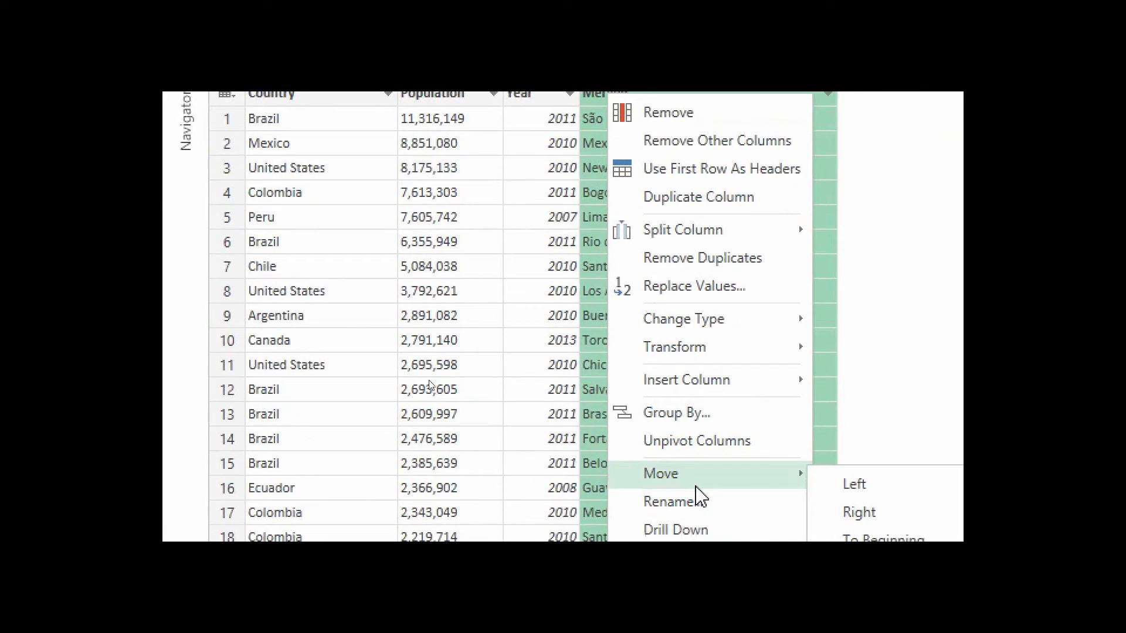
pyautogui.click(704, 369)
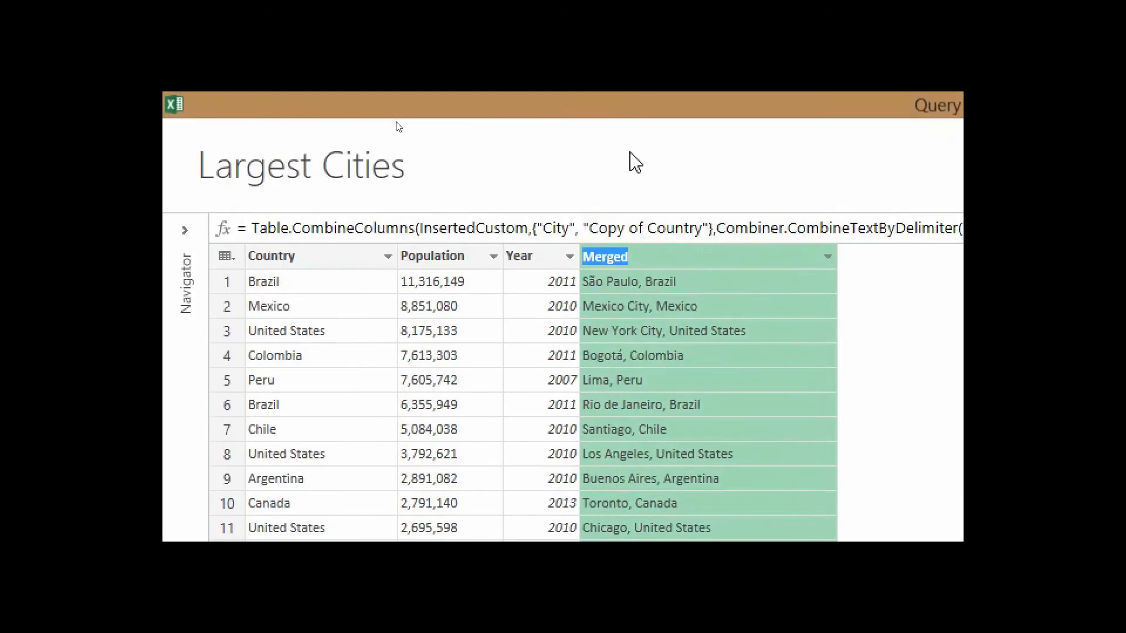
pyautogui.write('City')
pyautogui.press('Return')
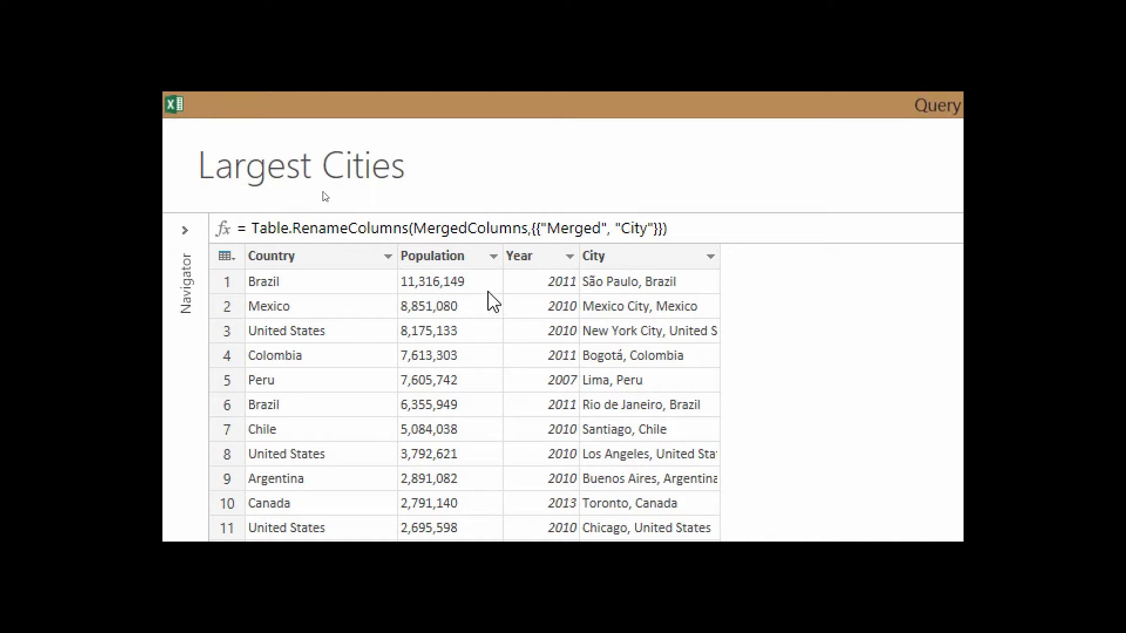
# Step: Inspect the Population value in the Caracas, Venezuela row and change the Population column's data type to Number
pyautogui.click(455, 262)
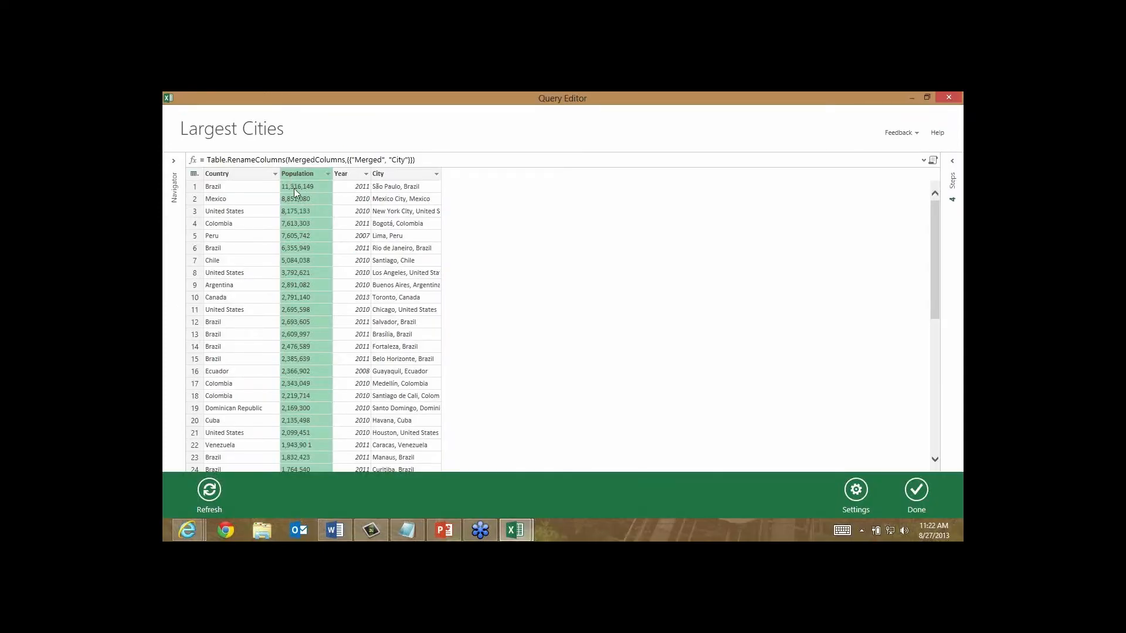
pyautogui.click(349, 444)
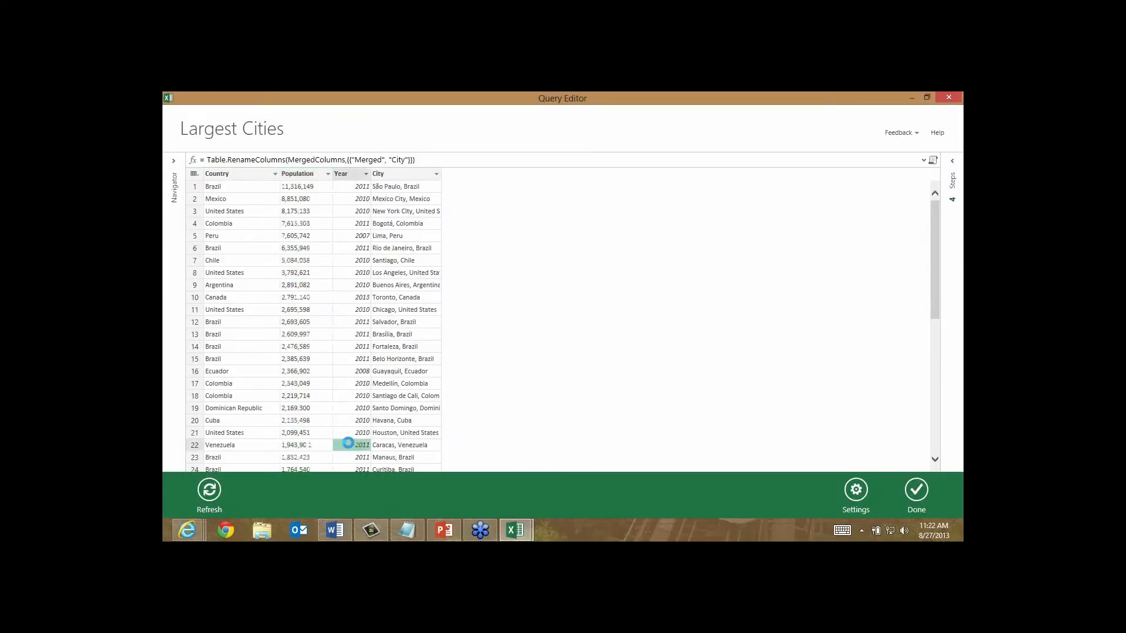
pyautogui.click(318, 386)
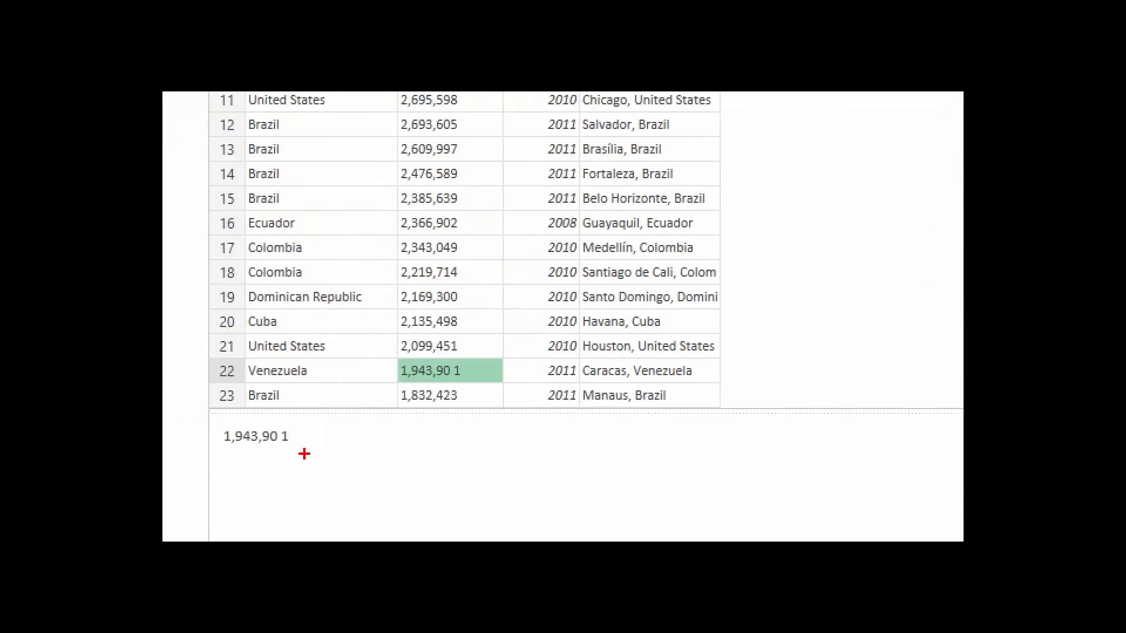
pyautogui.moveTo(282, 448); pyautogui.dragTo(309, 501)
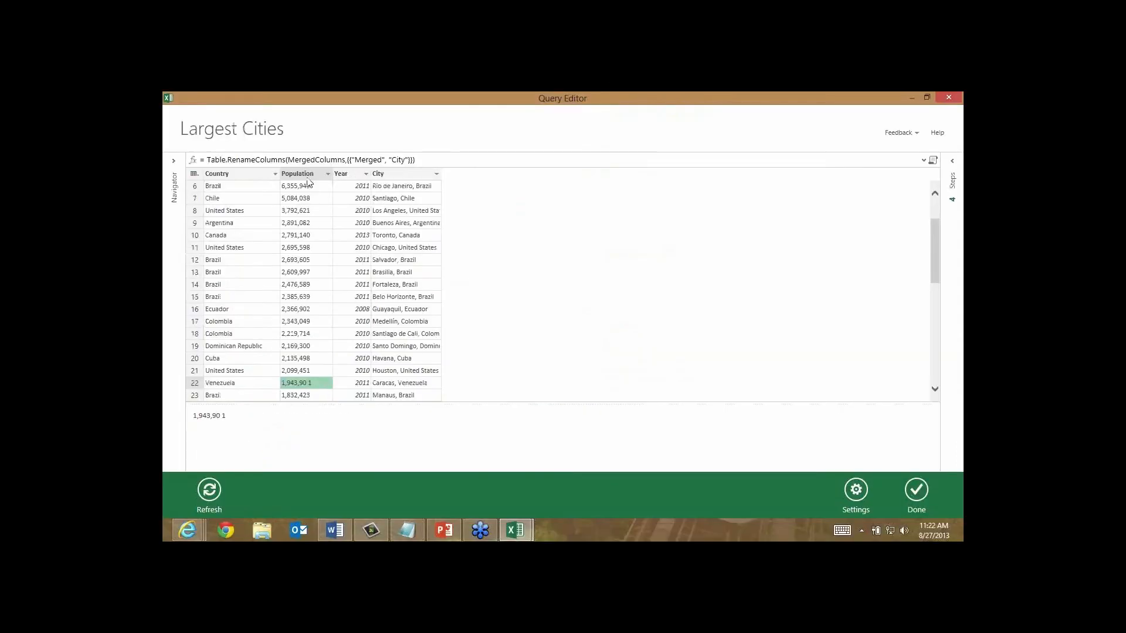
pyautogui.rightClick(308, 179)
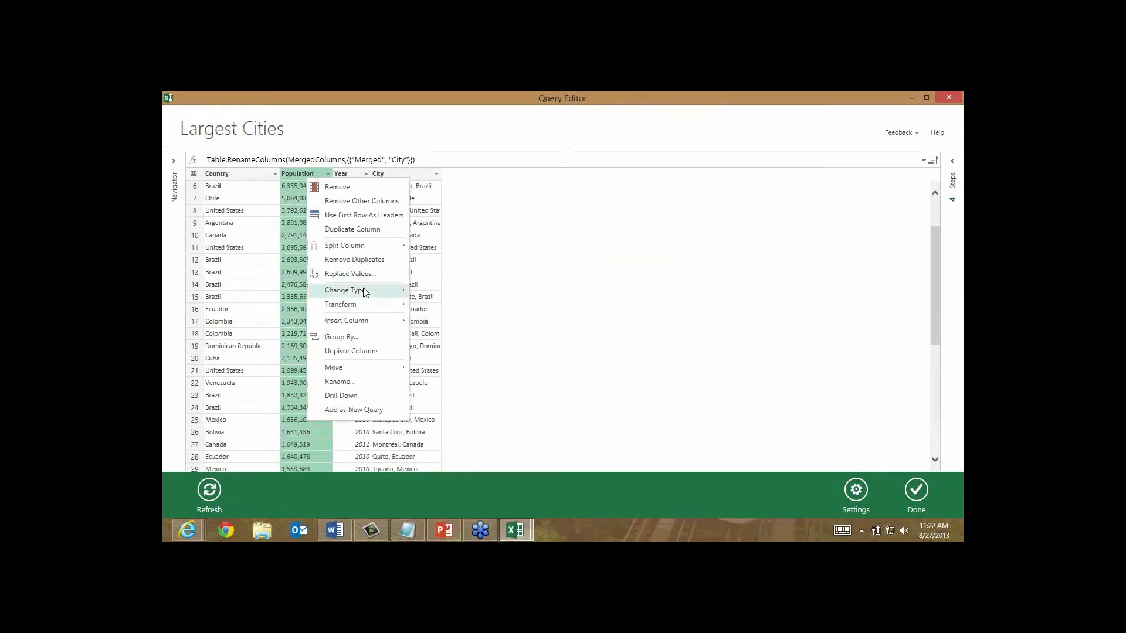
pyautogui.moveTo(367, 290)
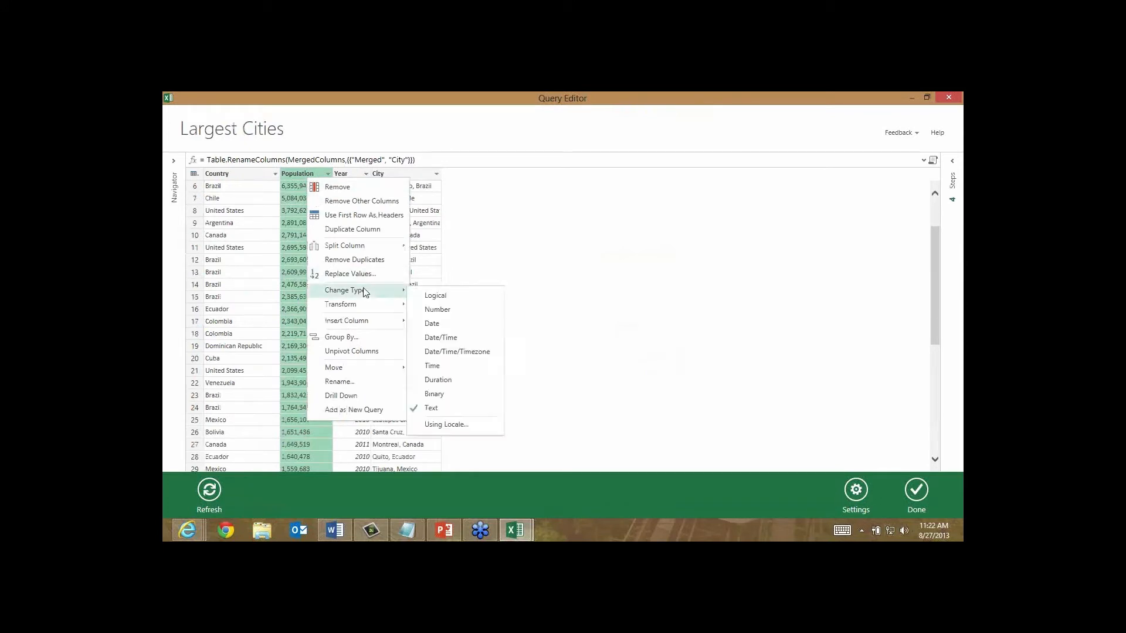
pyautogui.click(448, 309)
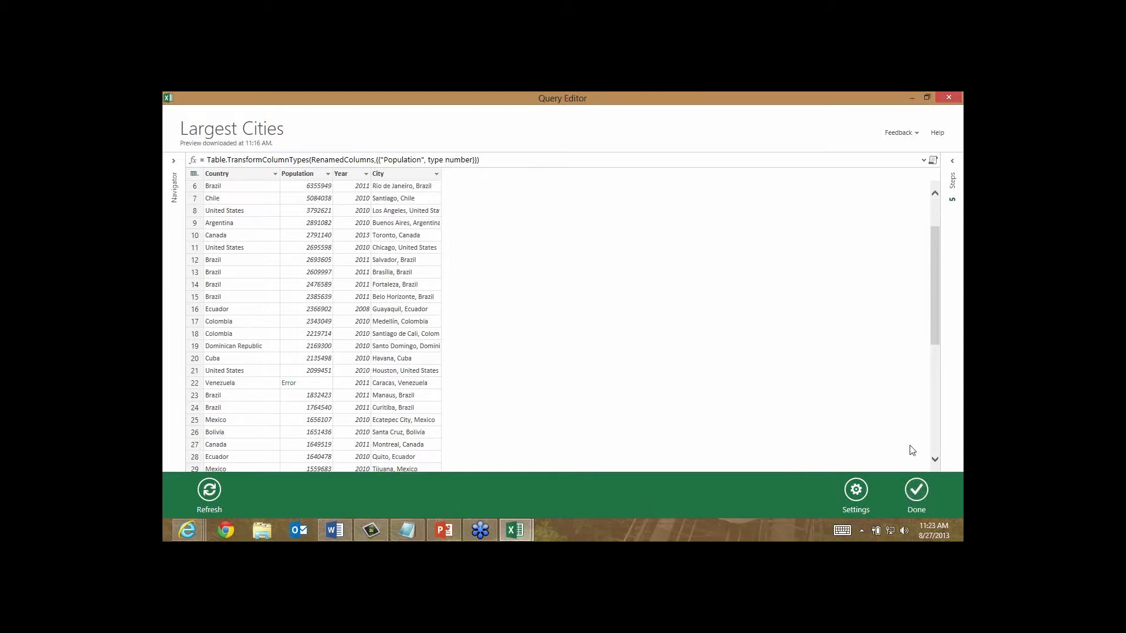
# Step: Review the recorded steps of the Largest Cities query, from Source through ChangedType, examining the formula and data preview at each stage
pyautogui.click(952, 165)
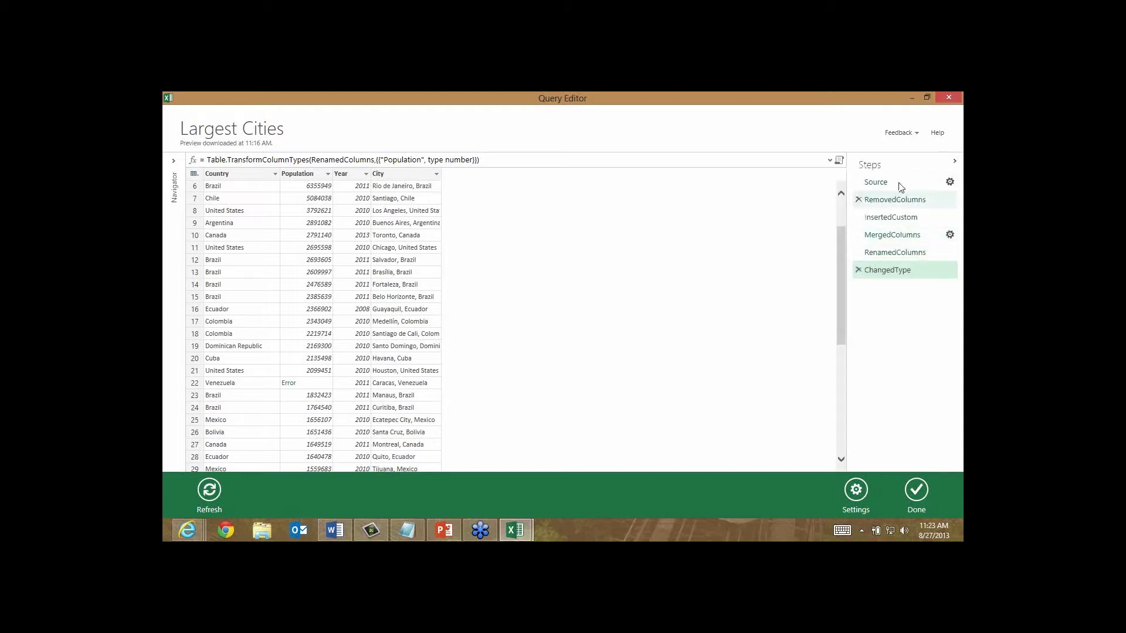
pyautogui.click(901, 253)
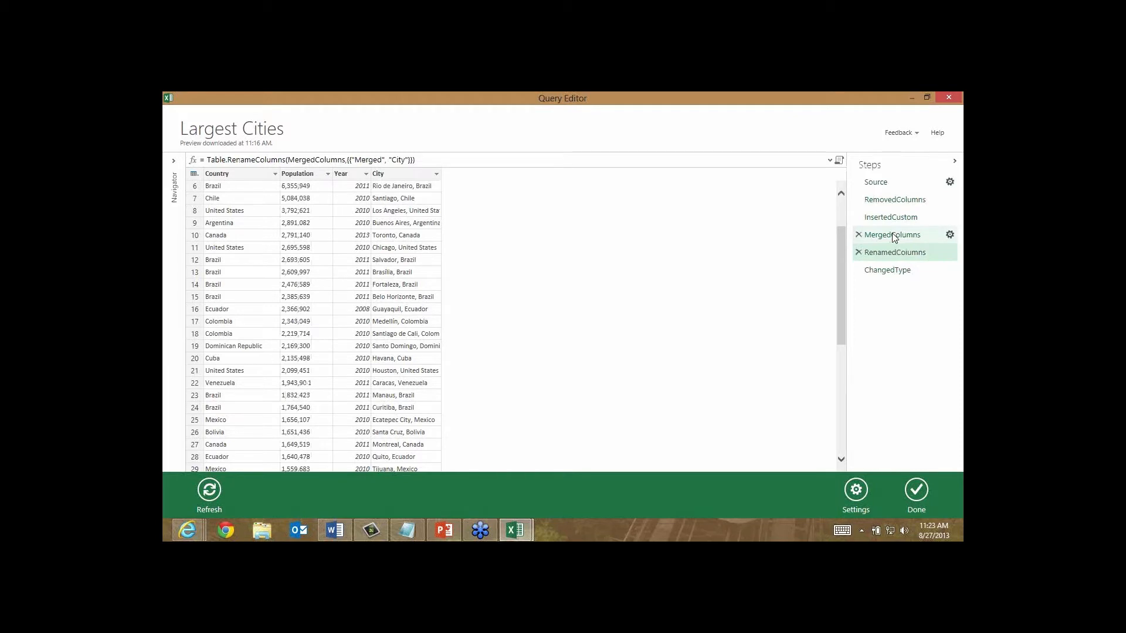
pyautogui.click(894, 236)
pyautogui.click(892, 218)
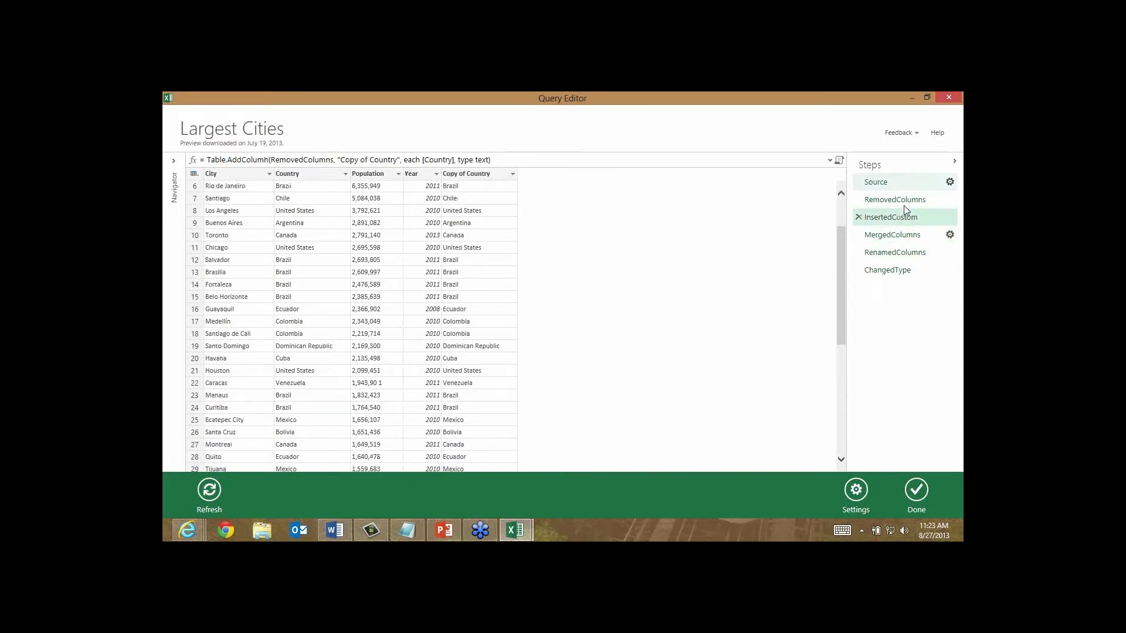
pyautogui.click(880, 184)
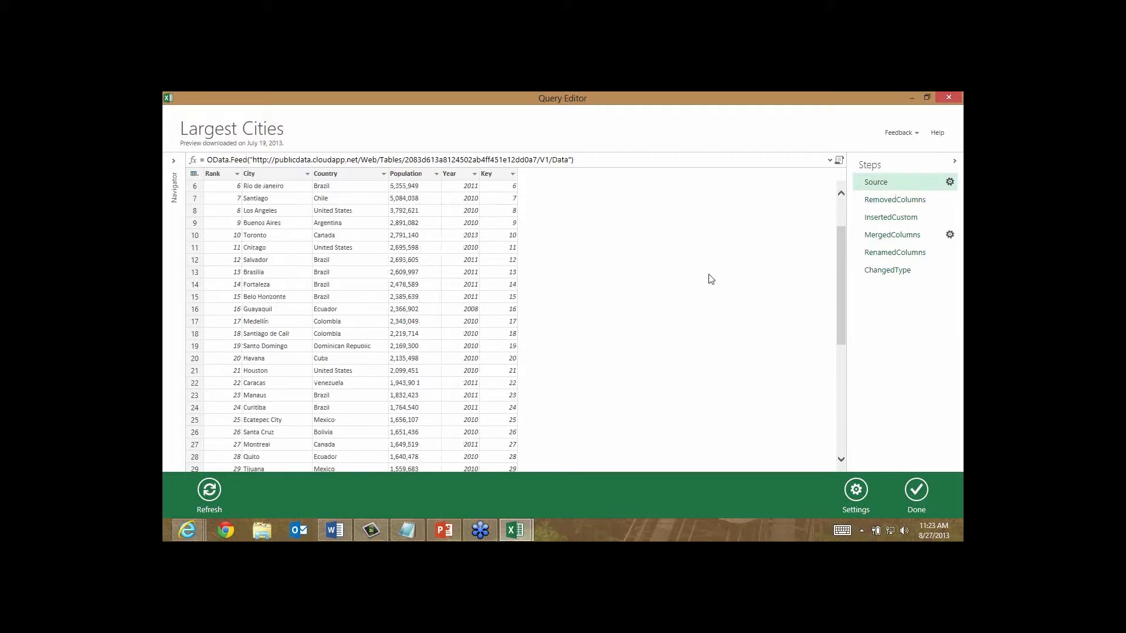
pyautogui.click(894, 220)
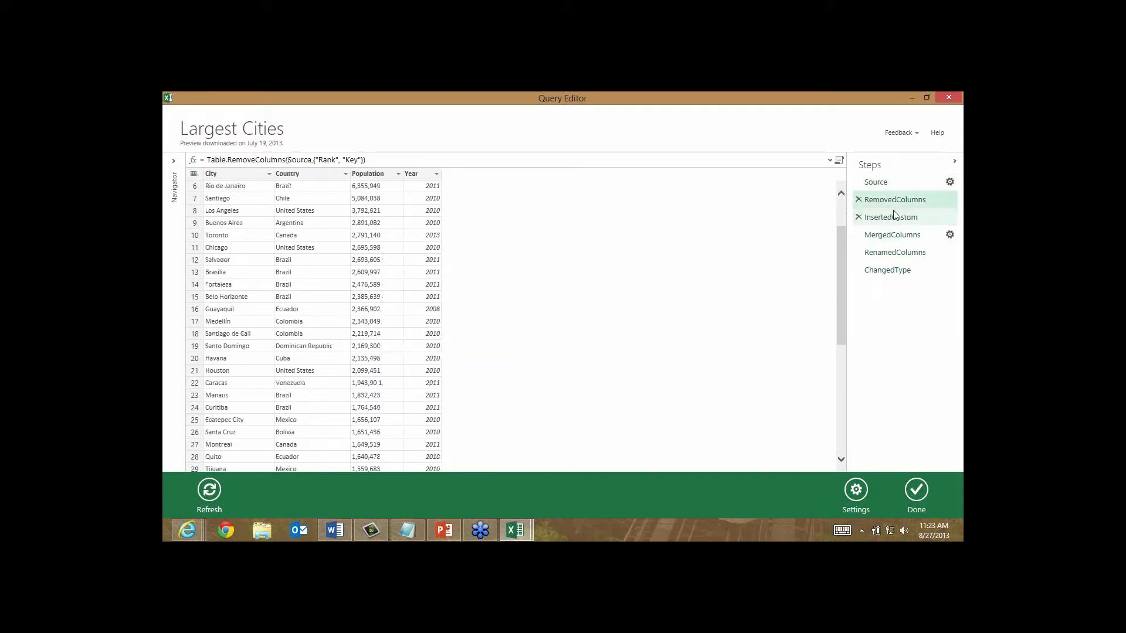
pyautogui.click(888, 239)
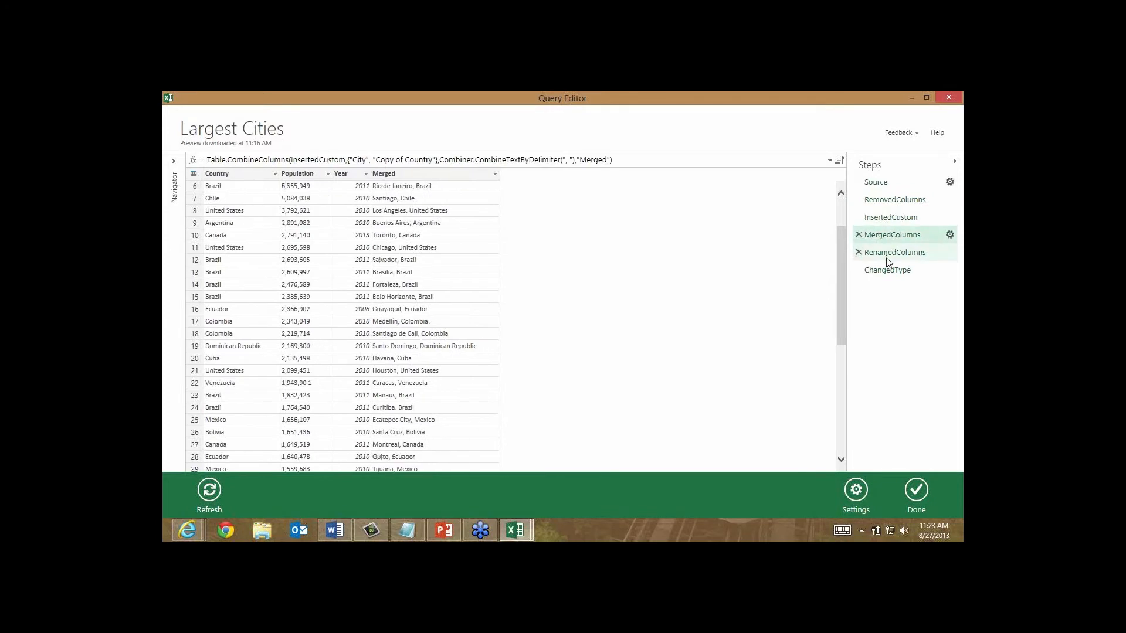
pyautogui.click(889, 260)
pyautogui.click(885, 271)
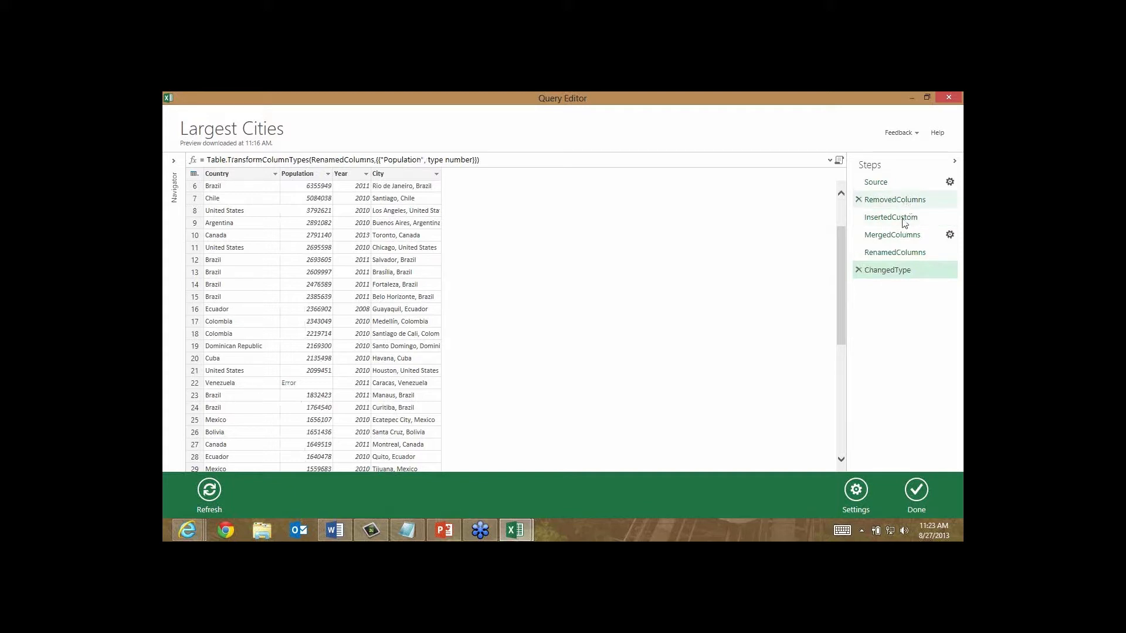
pyautogui.click(895, 200)
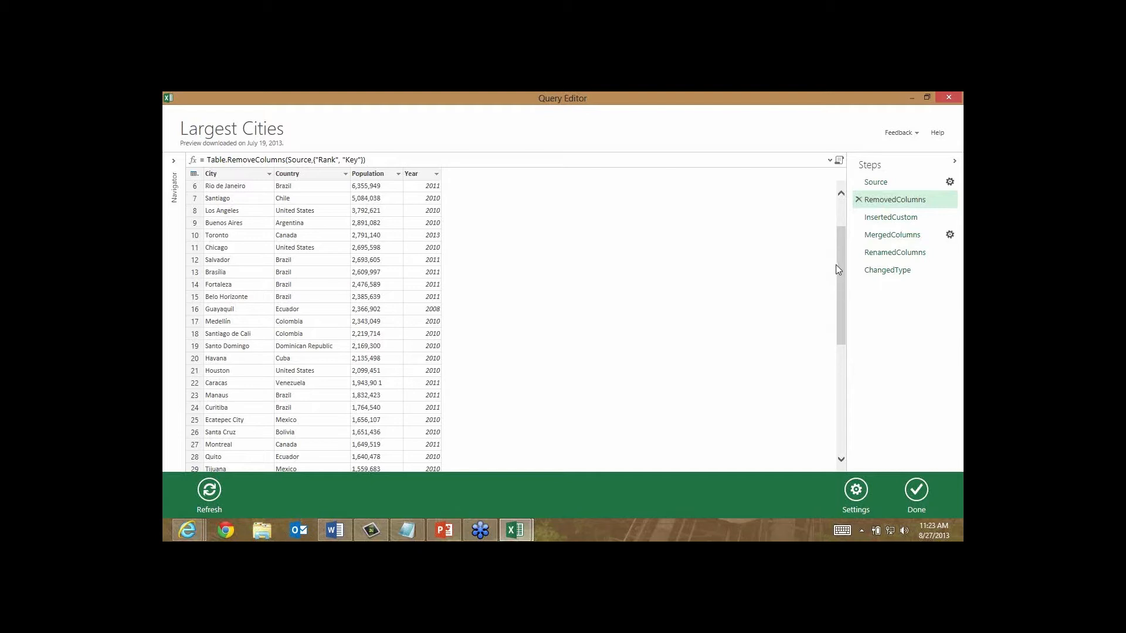
pyautogui.scroll(2, 839, 263)
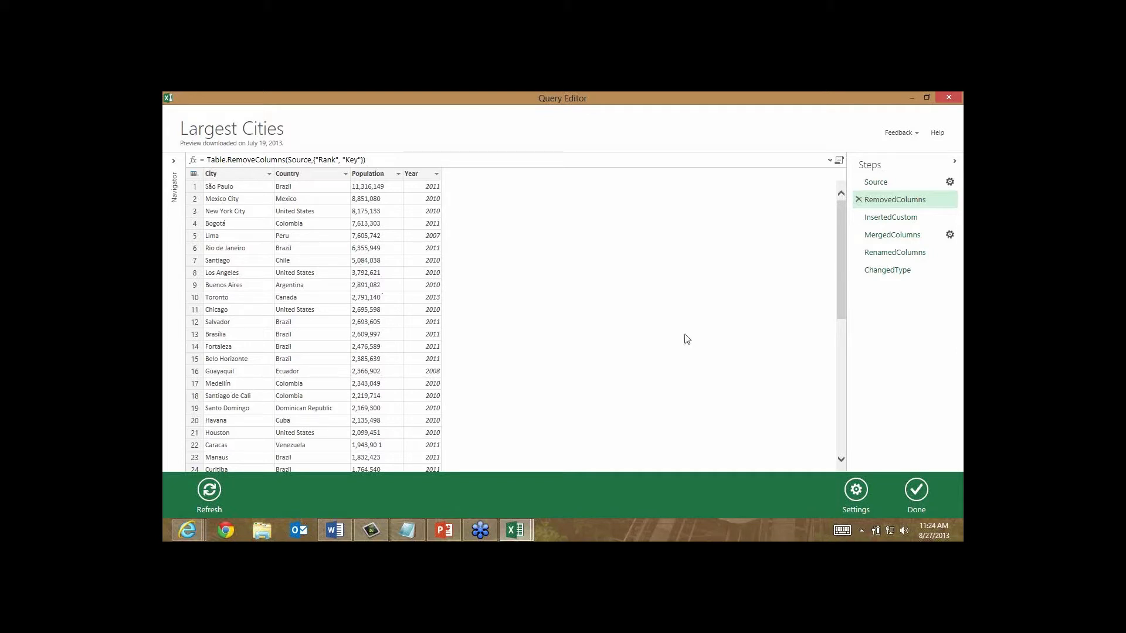
# Step: Load the finished Largest Cities query to the worksheet and insert a Power View report of its table with the Filters area hidden
pyautogui.click(917, 490)
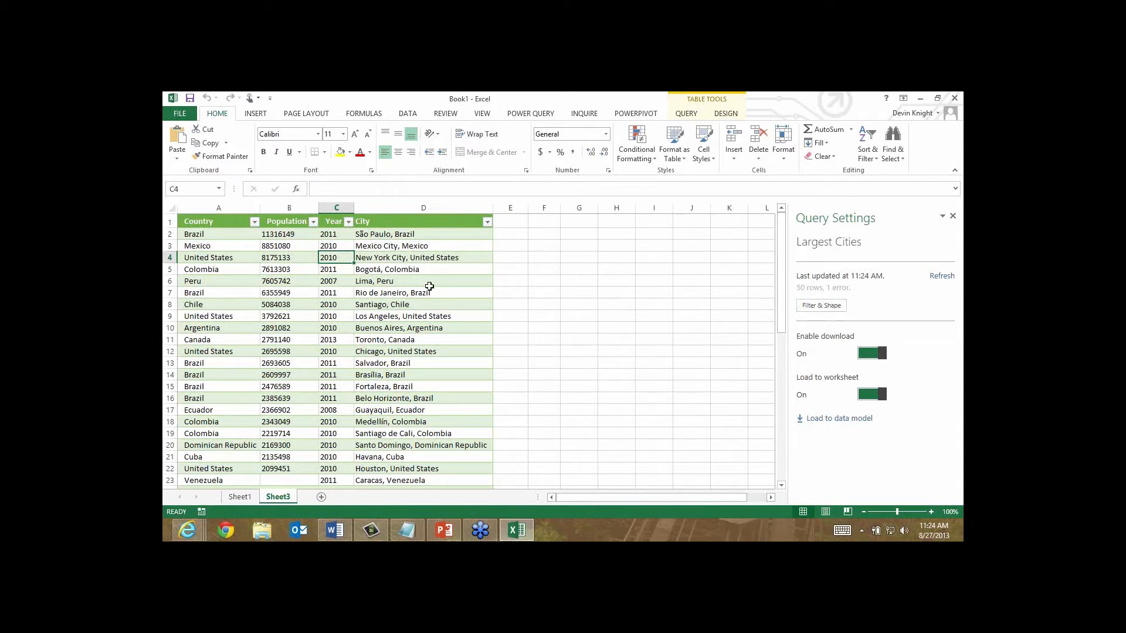
pyautogui.click(429, 285)
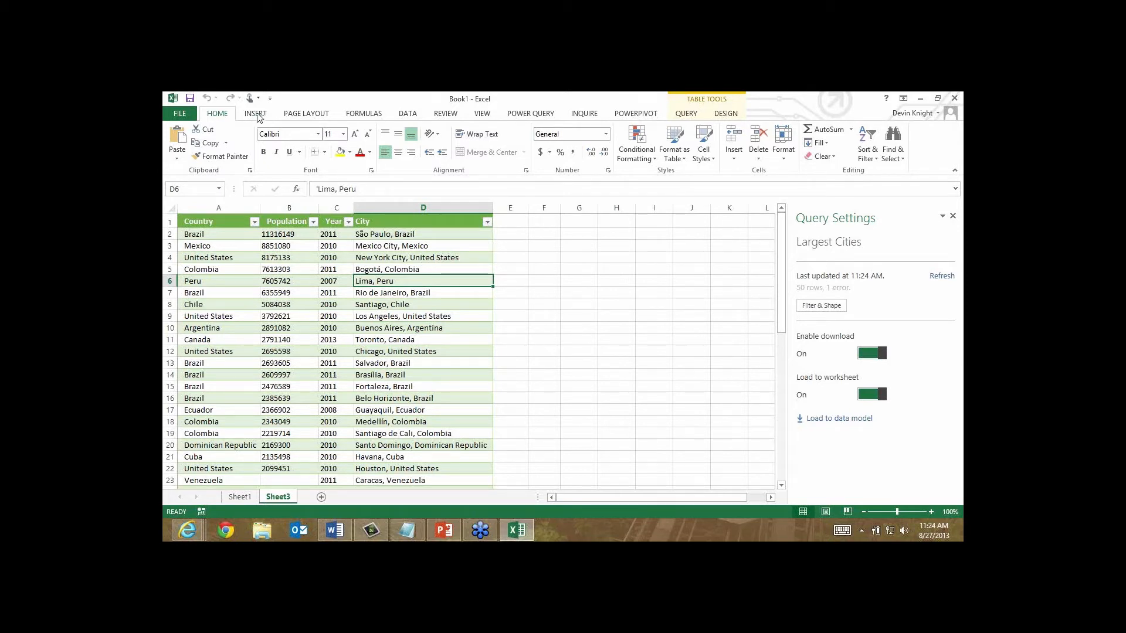
pyautogui.click(257, 117)
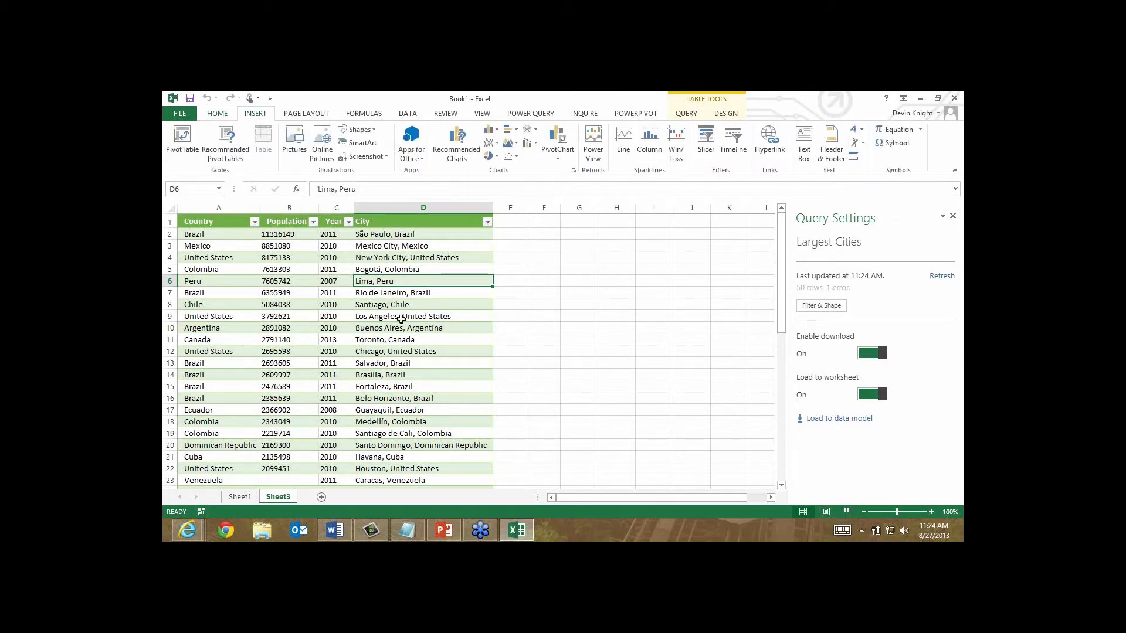
pyautogui.click(593, 146)
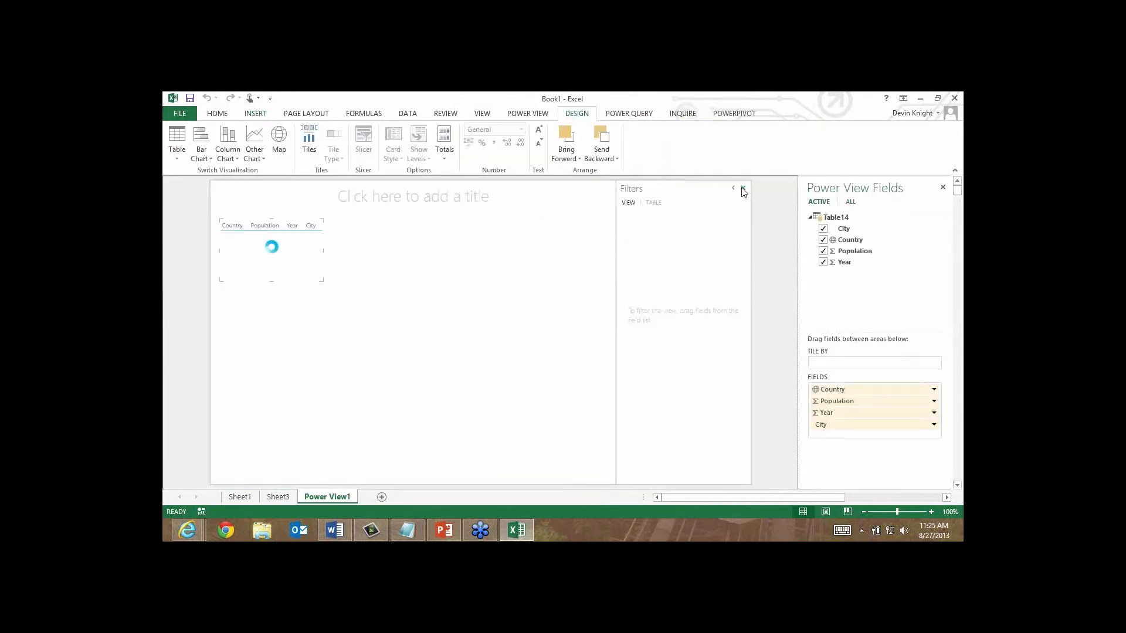
pyautogui.click(743, 189)
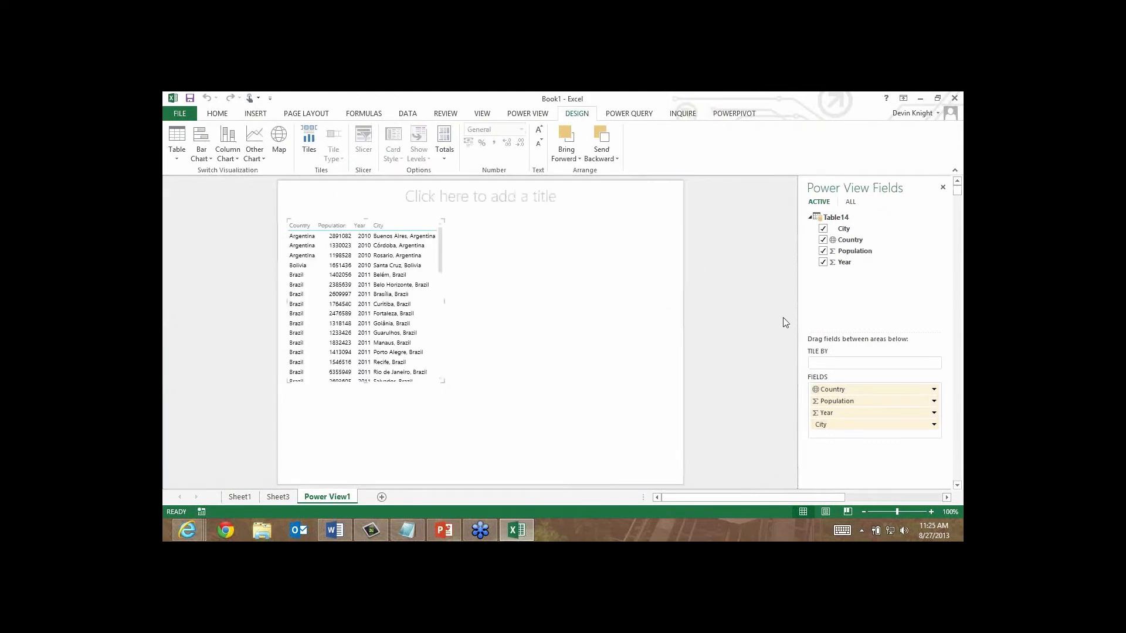
# Step: Remove the Year field from the Power View table and convert the visualization to a map
pyautogui.click(823, 263)
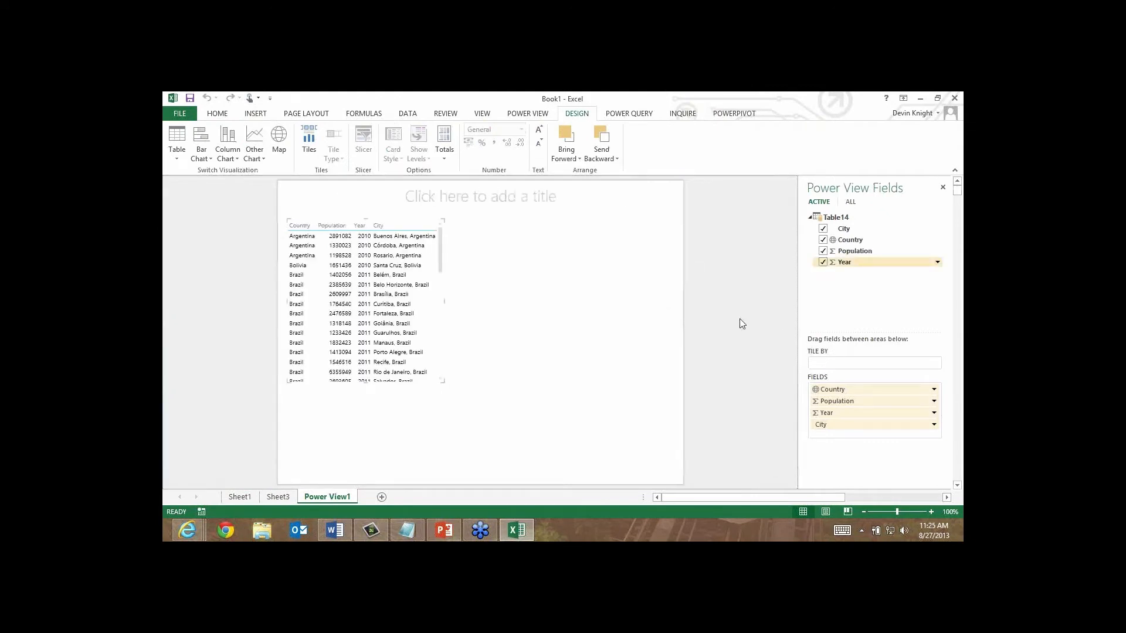
pyautogui.click(201, 151)
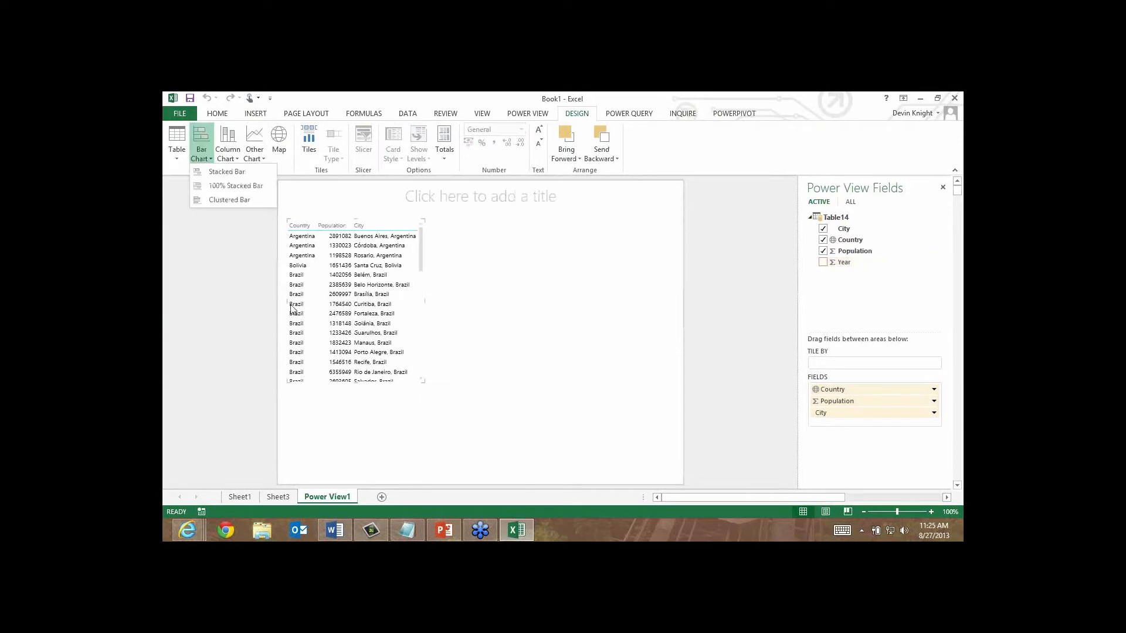
pyautogui.click(229, 175)
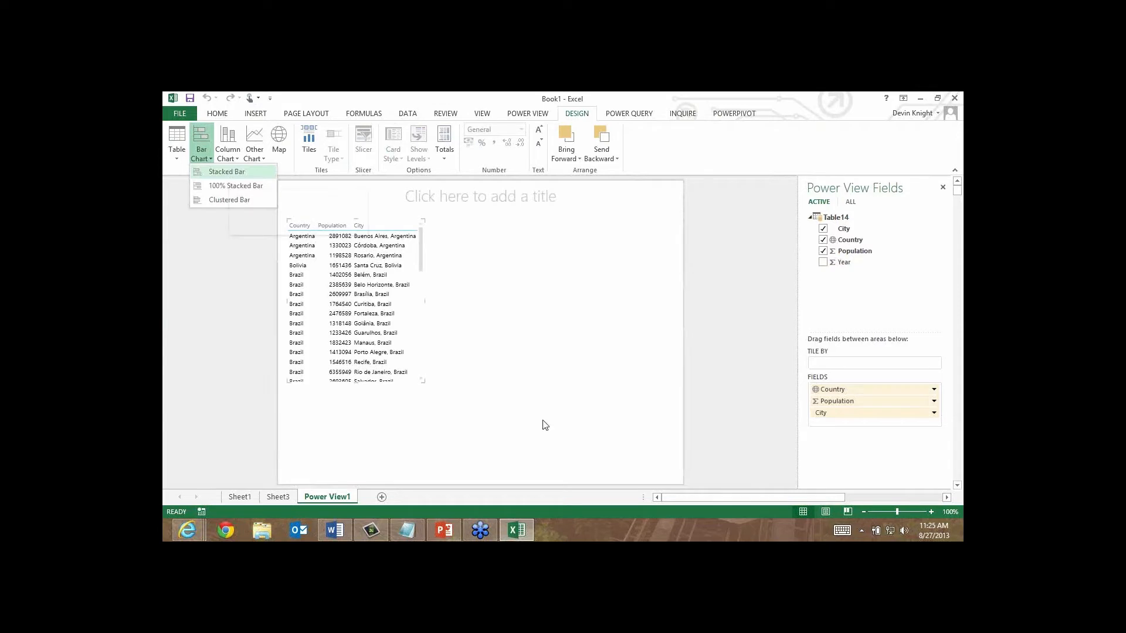
pyautogui.click(279, 143)
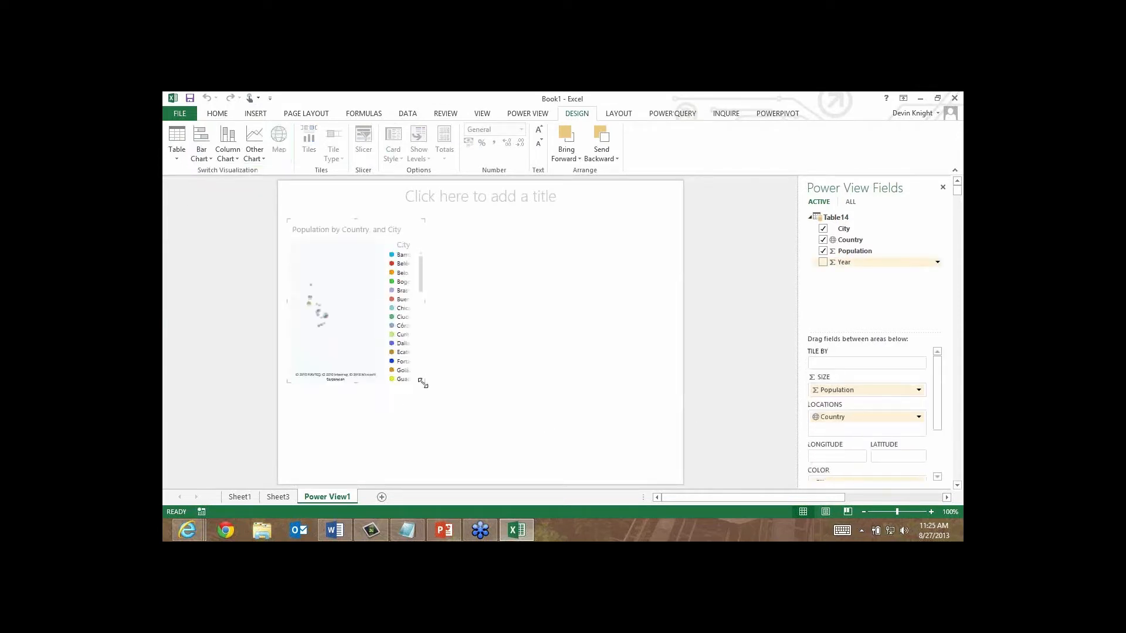
# Step: Replace Country with City as the map's location field and enlarge the map to fill the report canvas below the title
pyautogui.moveTo(543, 422); pyautogui.dragTo(658, 467)
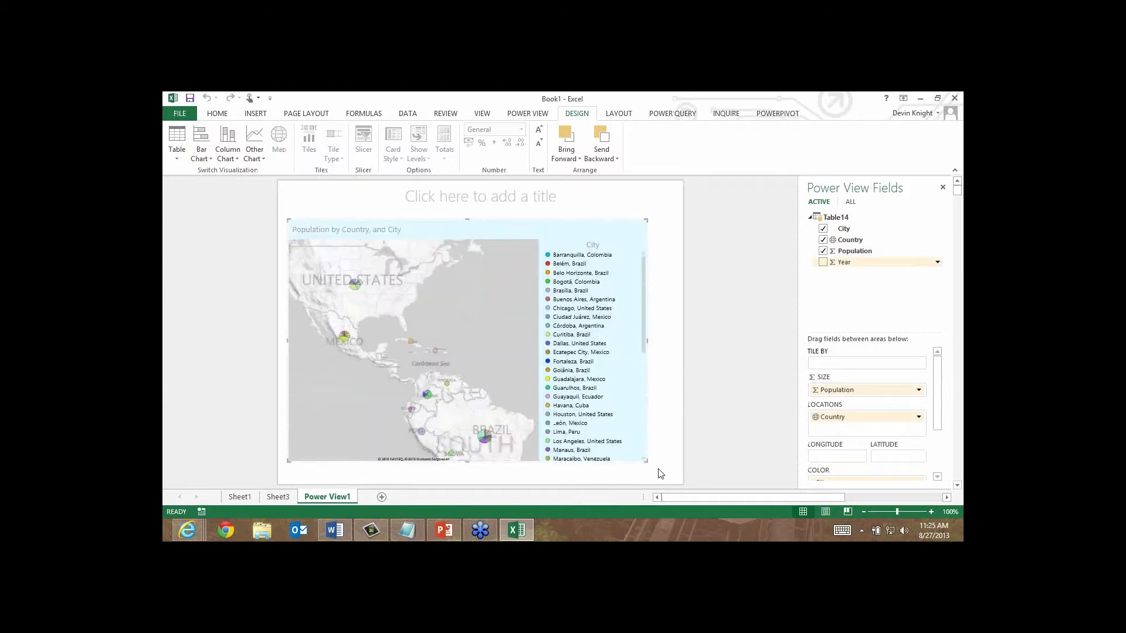
pyautogui.scroll(-2, 941, 414)
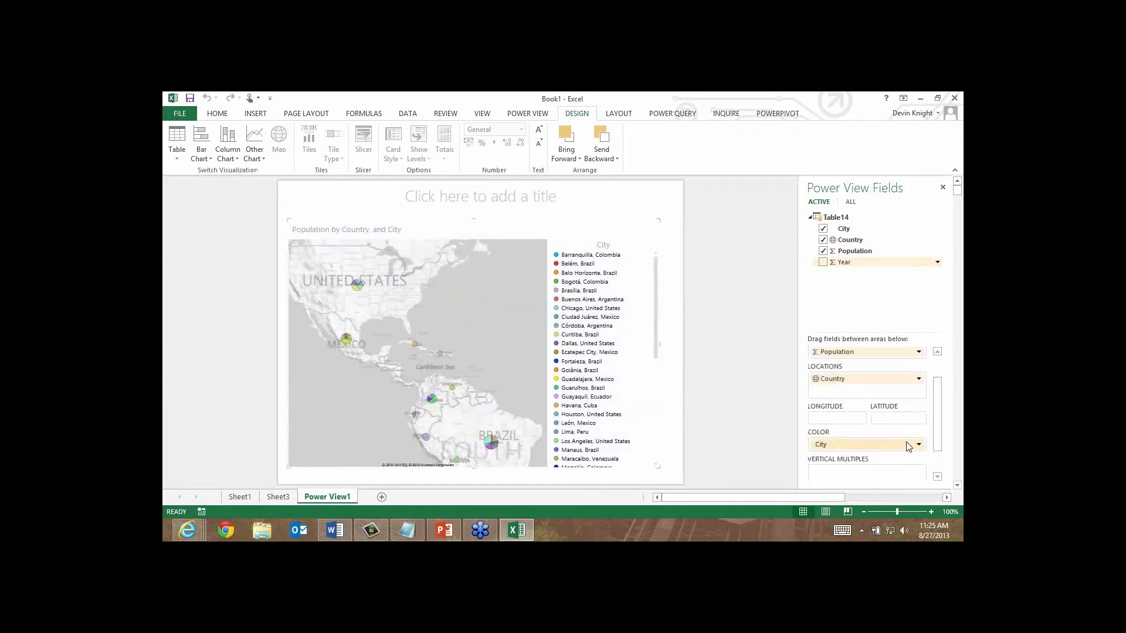
pyautogui.click(918, 382)
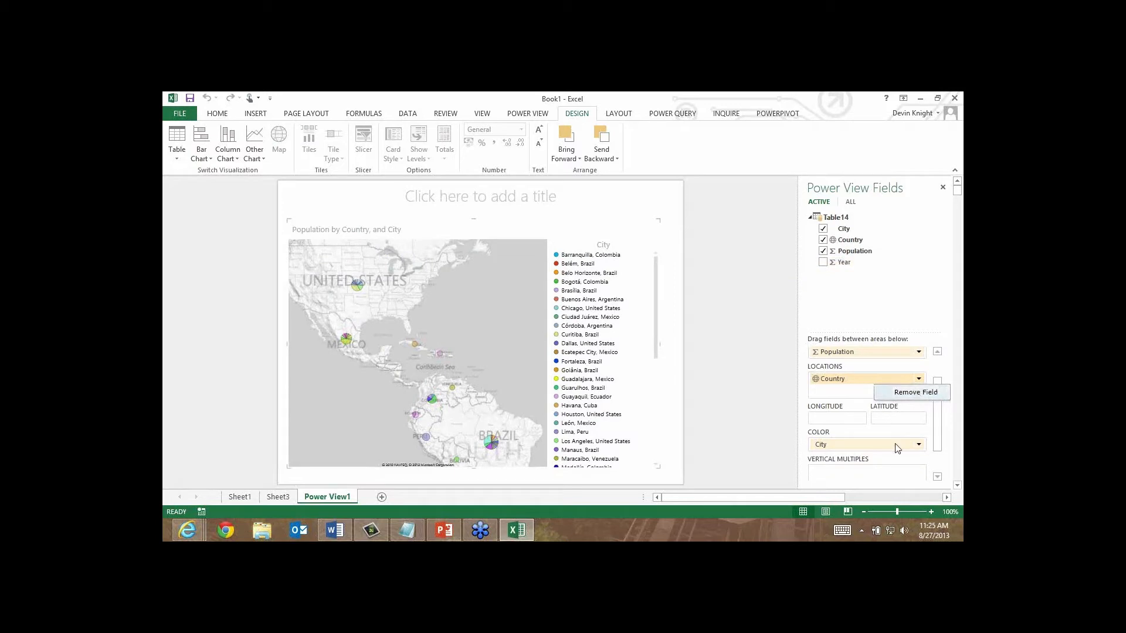
pyautogui.click(903, 390)
pyautogui.moveTo(897, 446); pyautogui.dragTo(885, 388)
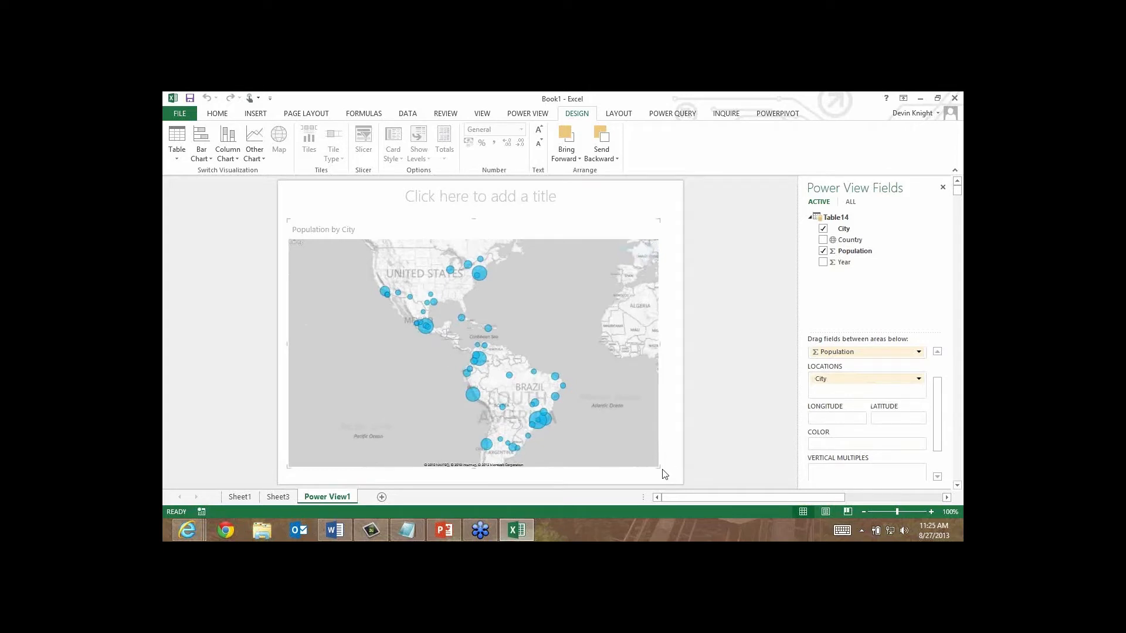
pyautogui.moveTo(661, 474); pyautogui.dragTo(683, 482)
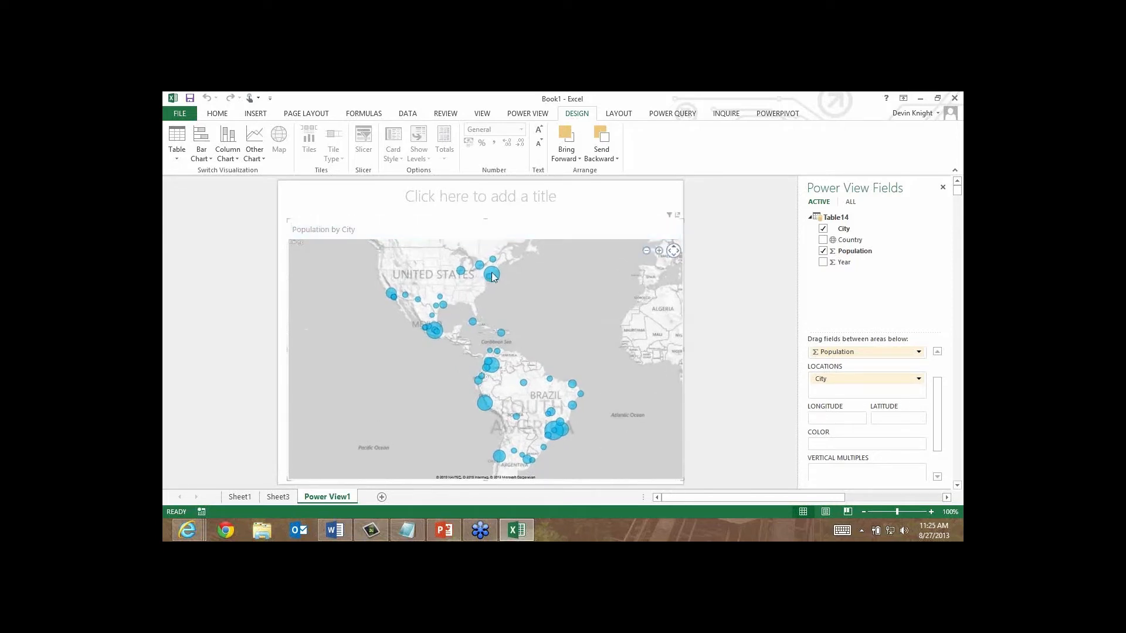
# Step: Examine the city and population details of the larger bubbles on the map, including New York City
pyautogui.moveTo(493, 276)
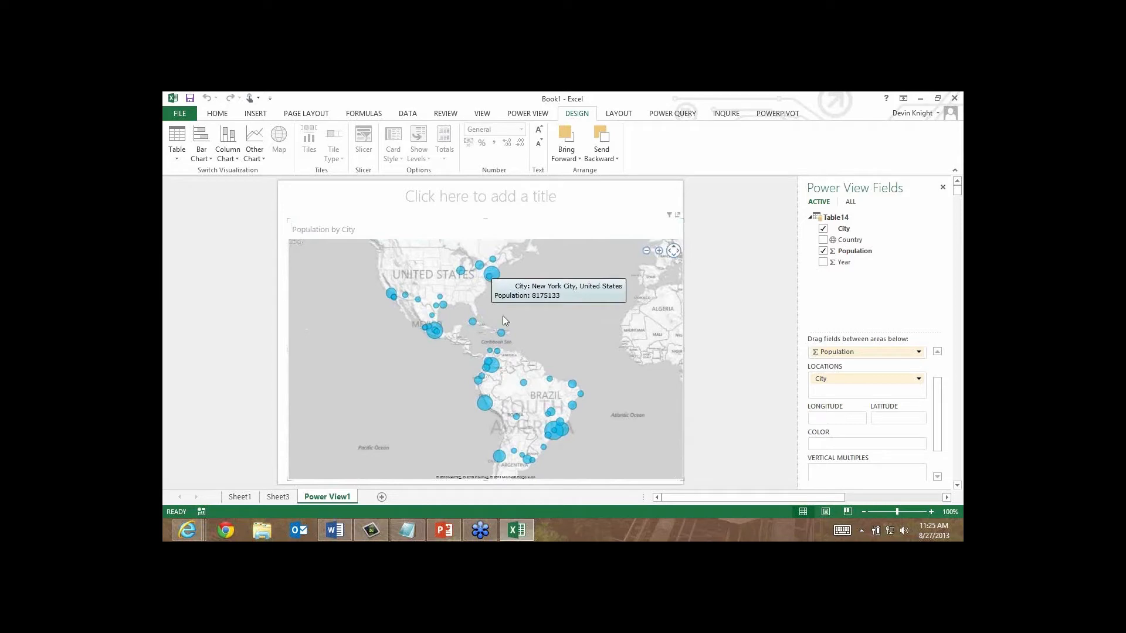
pyautogui.moveTo(559, 438)
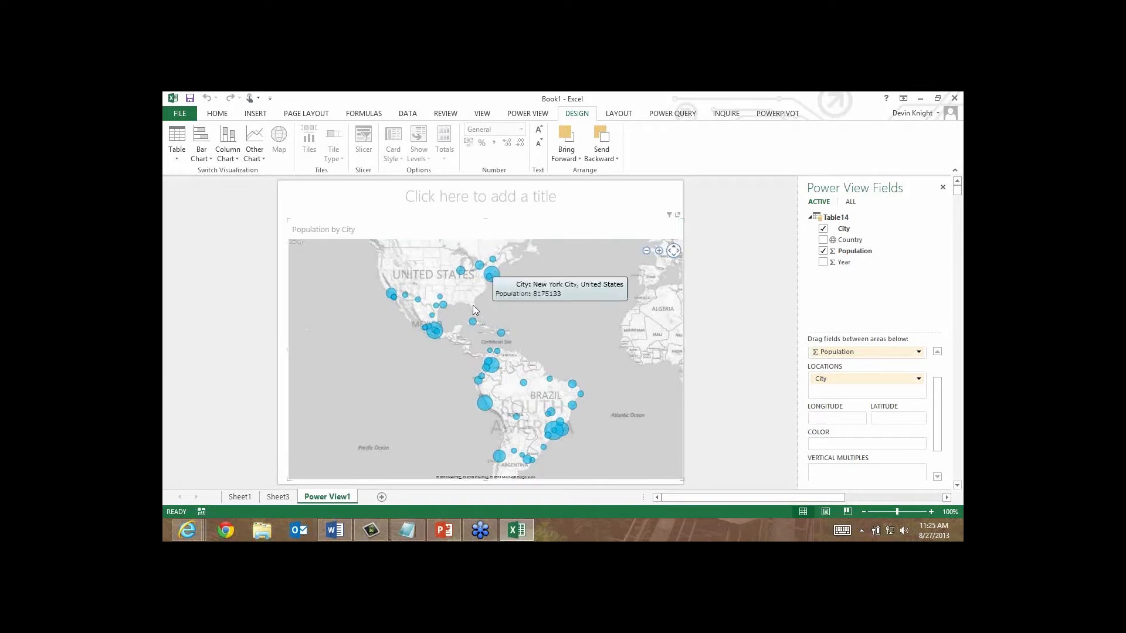
pyautogui.moveTo(435, 339)
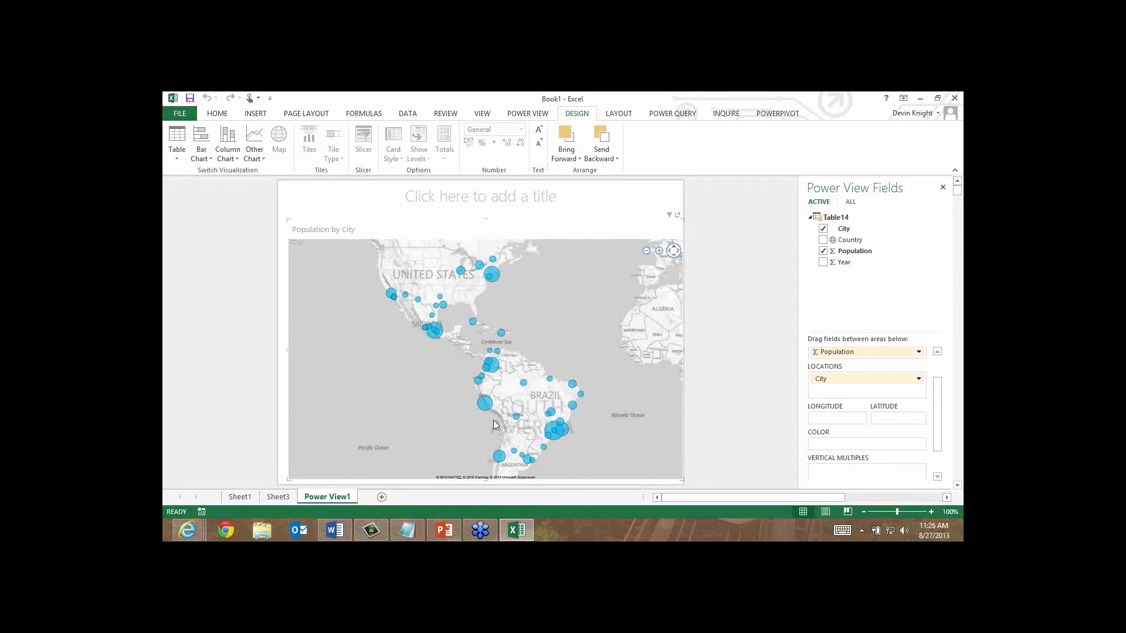
pyautogui.moveTo(488, 409)
# Step: Switch to the Data.gov page in Internet Explorer and find the FDIC Failed Bank List entry in the dataset list
pyautogui.click(656, 115)
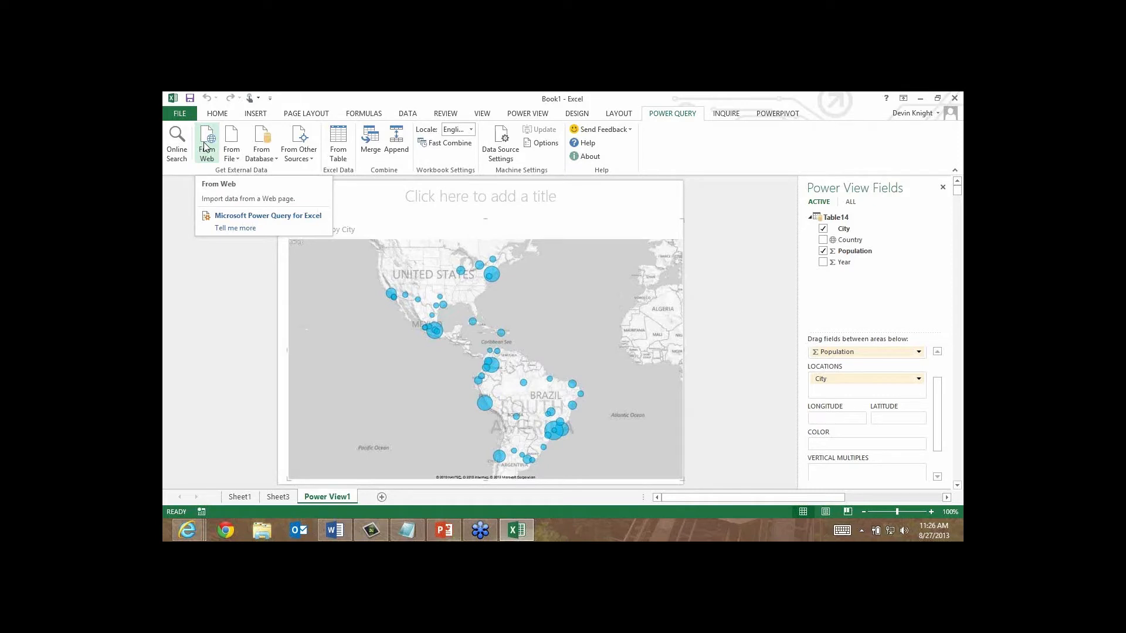
pyautogui.click(189, 532)
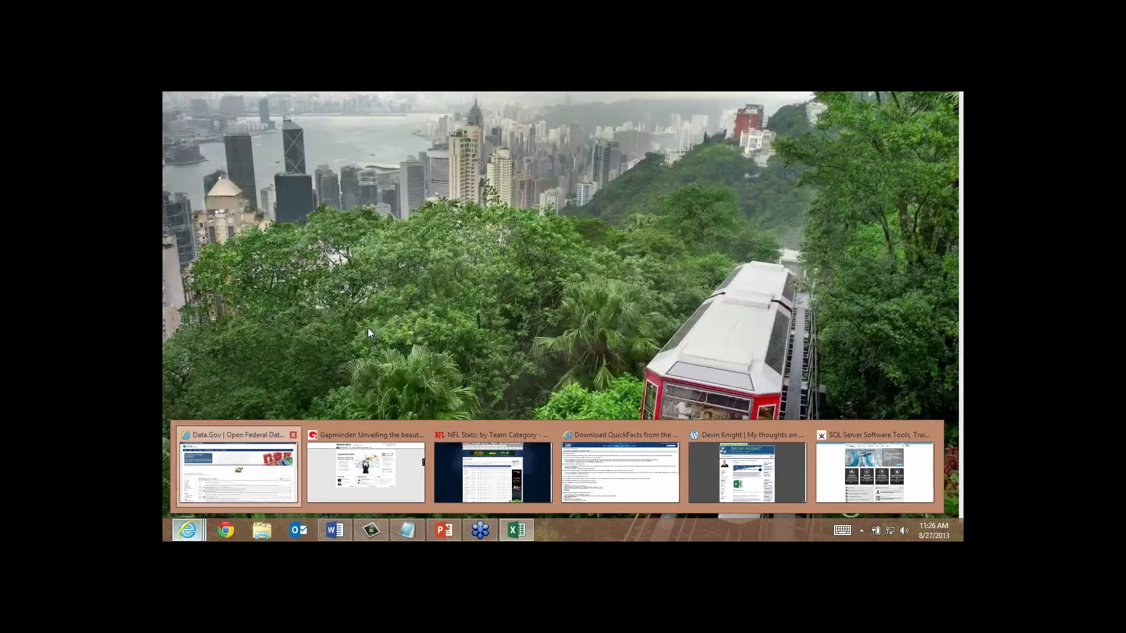
pyautogui.click(282, 484)
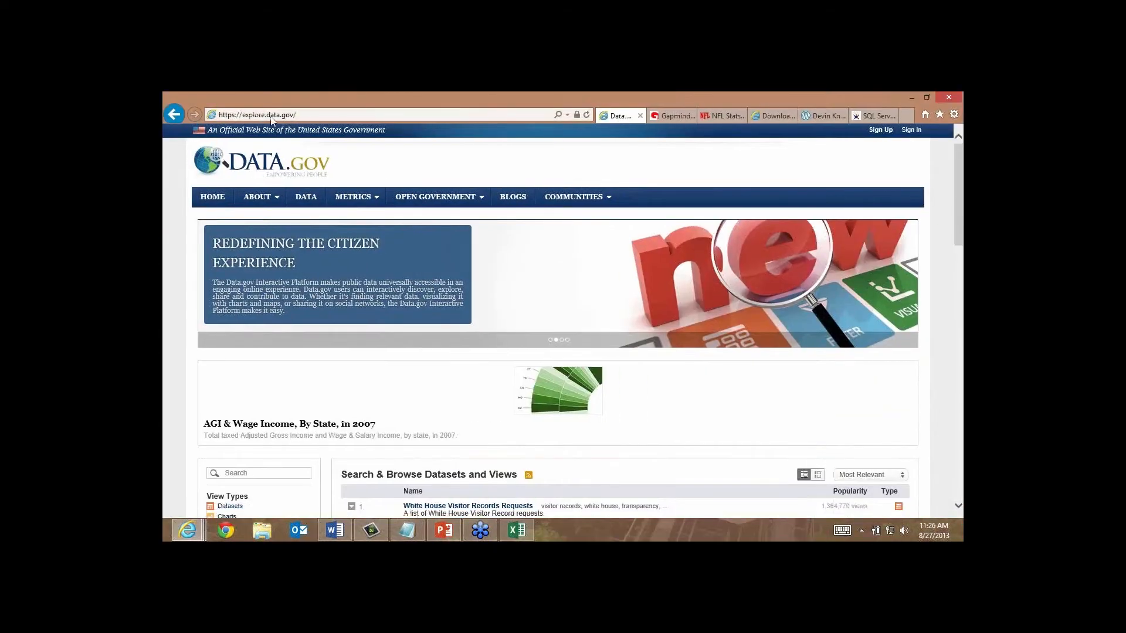
pyautogui.click(296, 115)
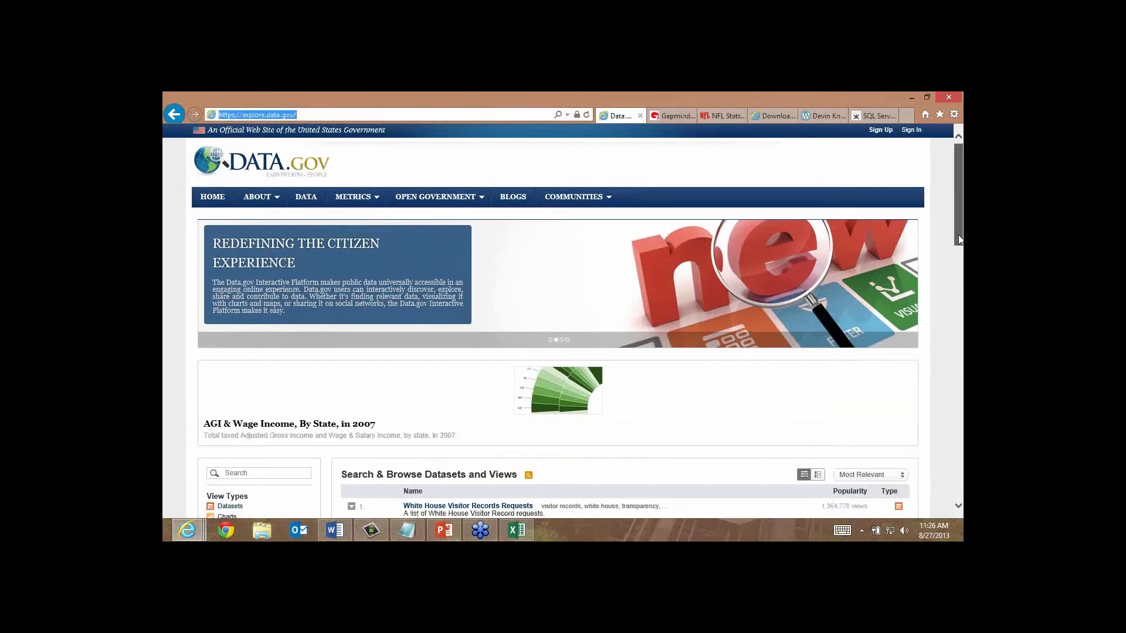
pyautogui.moveTo(960, 247); pyautogui.dragTo(958, 404)
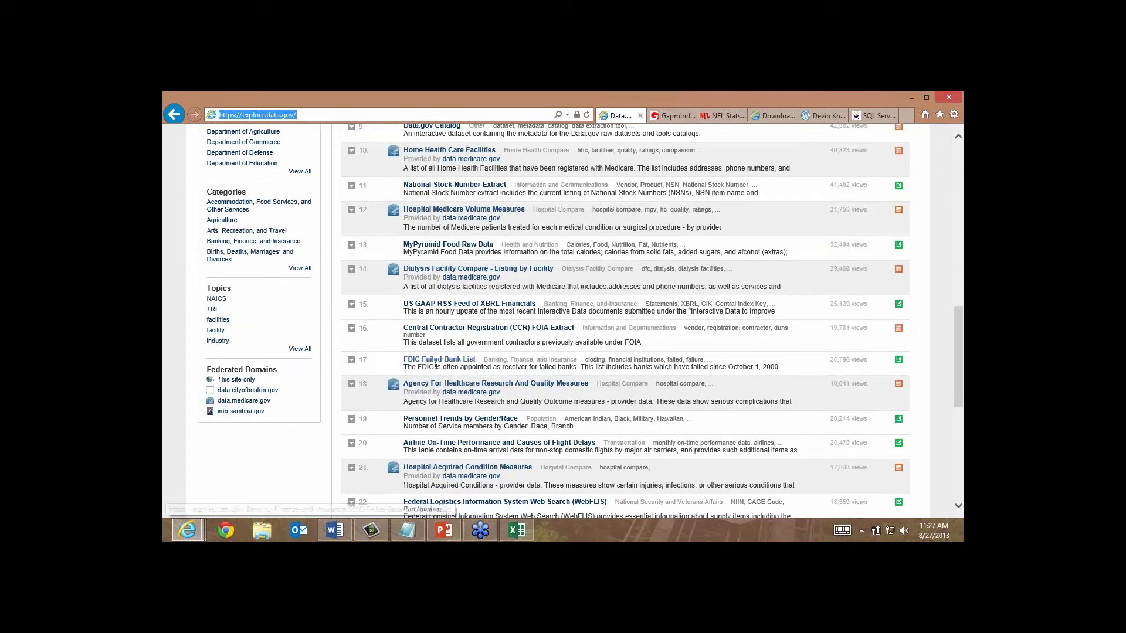
pyautogui.moveTo(386, 367); pyautogui.dragTo(793, 374)
pyautogui.click(793, 375)
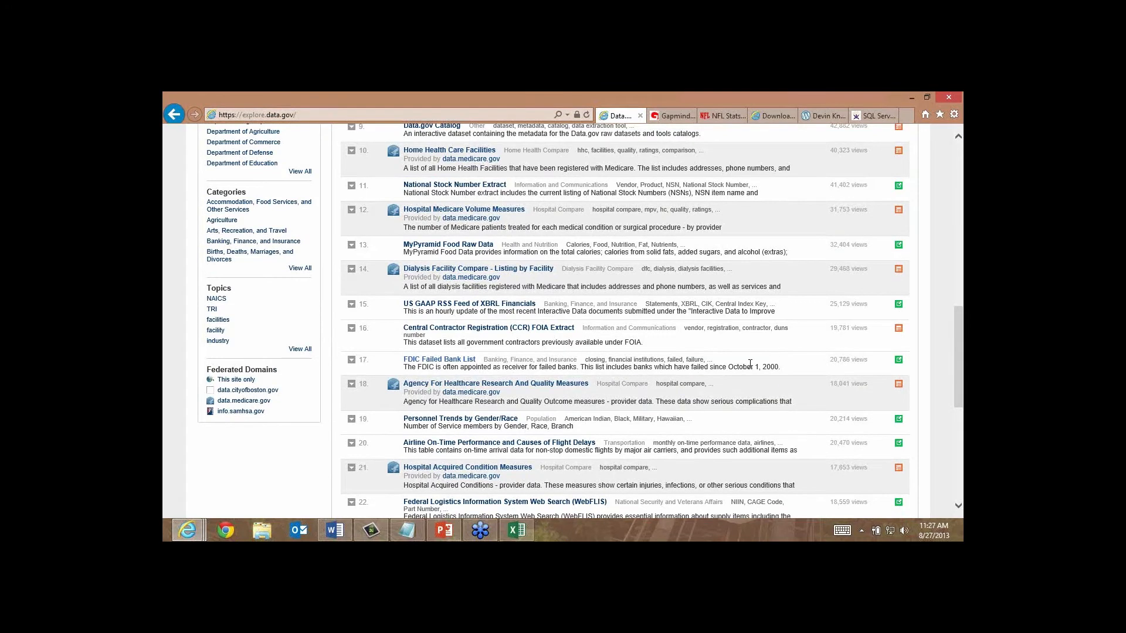
# Step: Open the FDIC Failed Bank List dataset and copy the link address of its CSV download
pyautogui.click(449, 360)
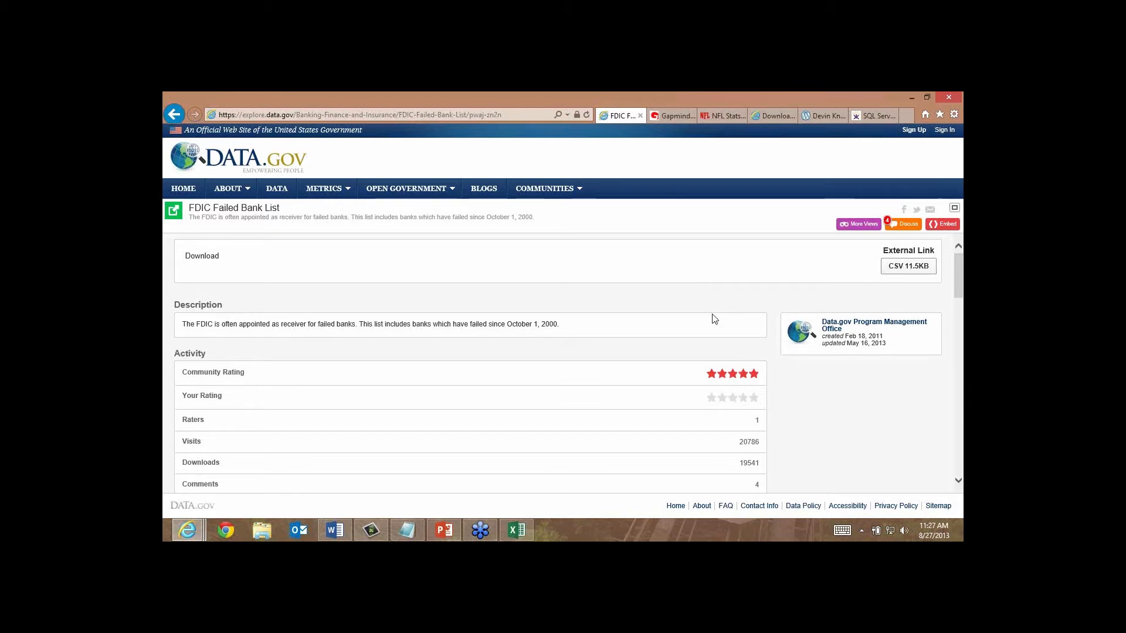
pyautogui.rightClick(901, 269)
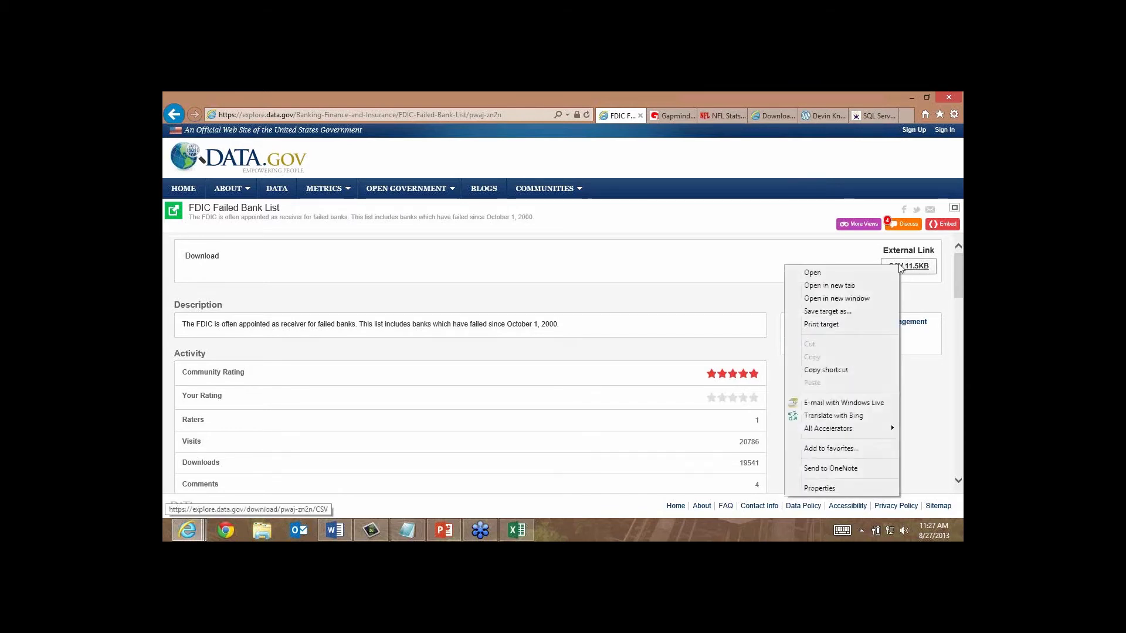
pyautogui.click(860, 369)
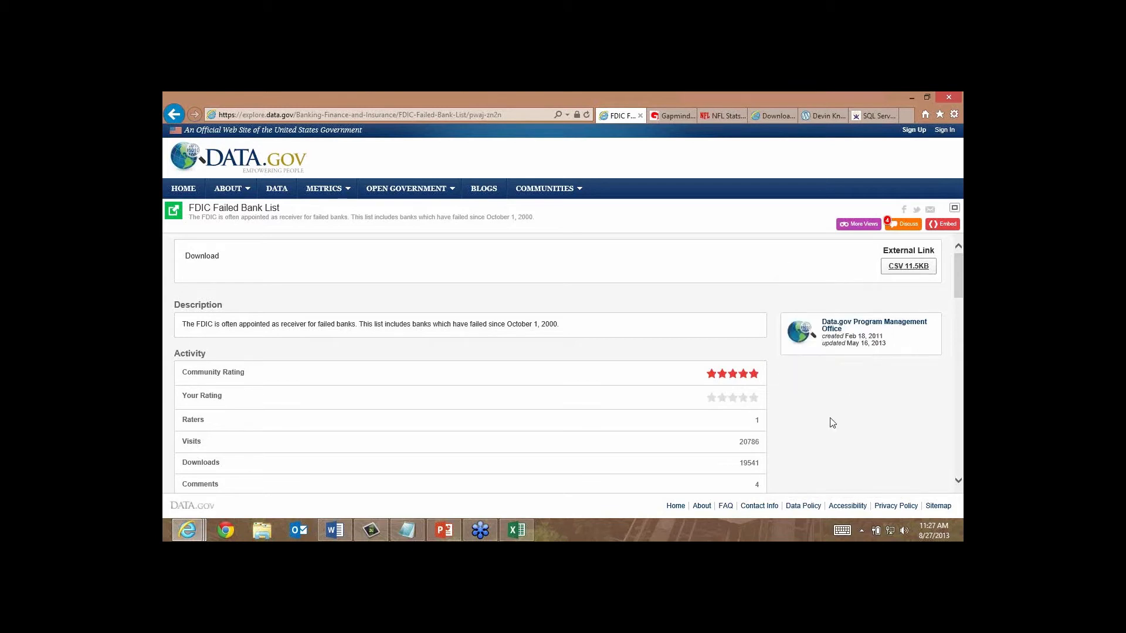
pyautogui.click(911, 100)
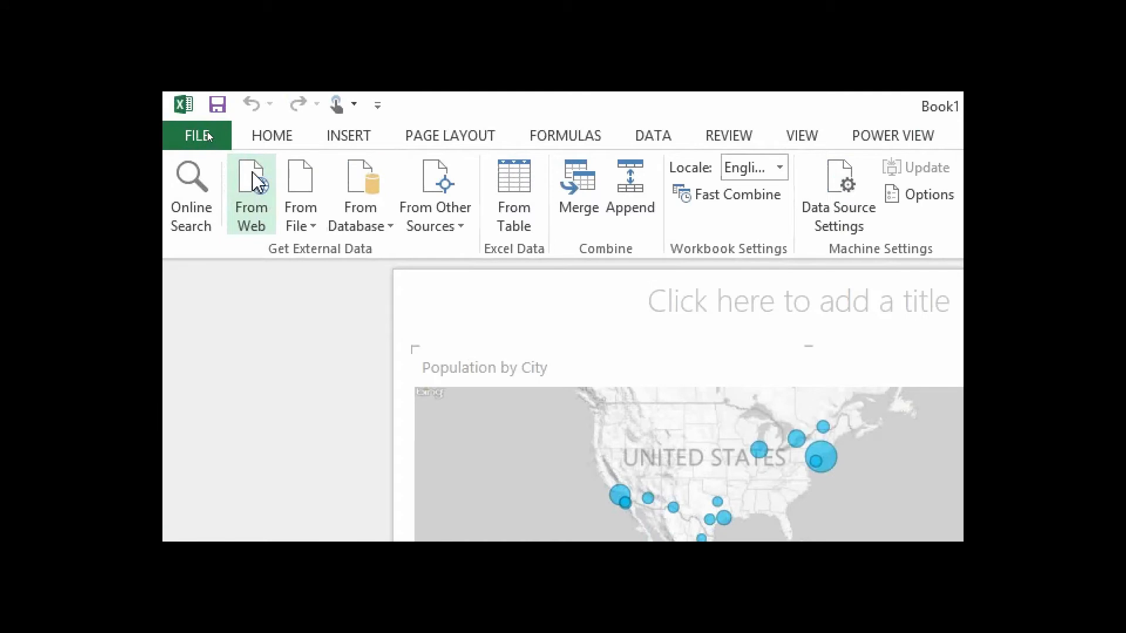
pyautogui.click(256, 179)
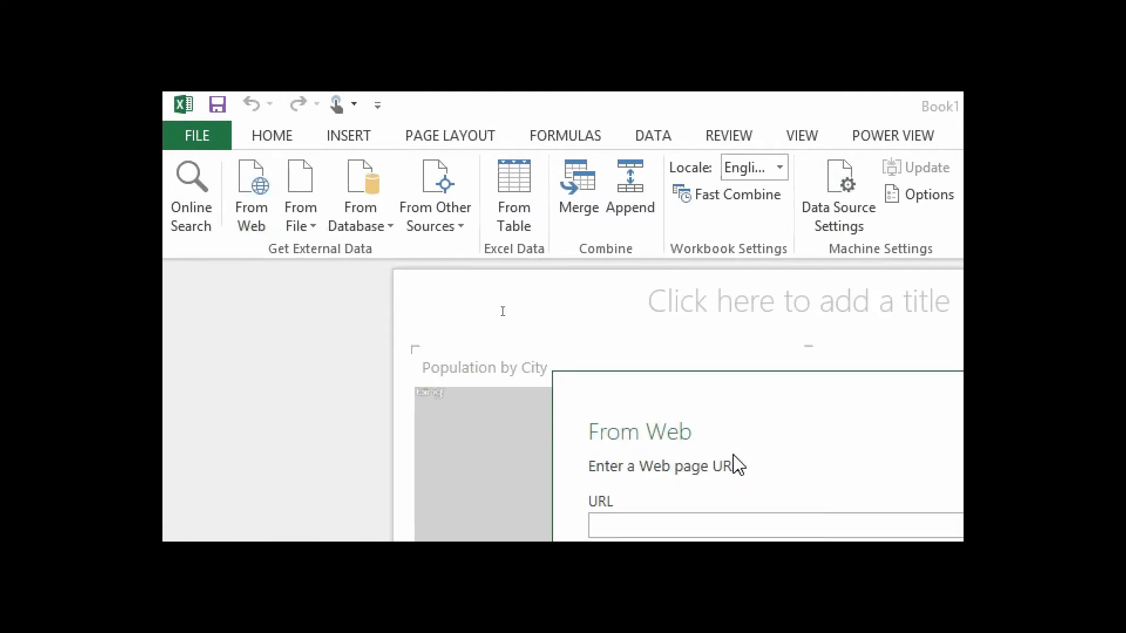
pyautogui.click(682, 528)
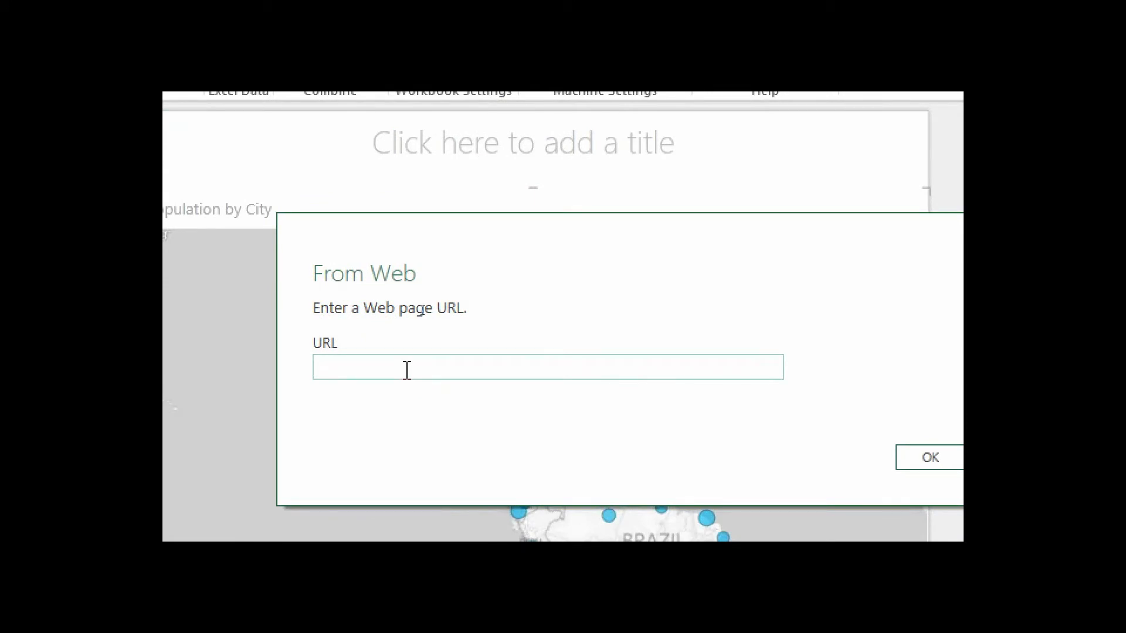
pyautogui.hotkey('ctrl', 'v')
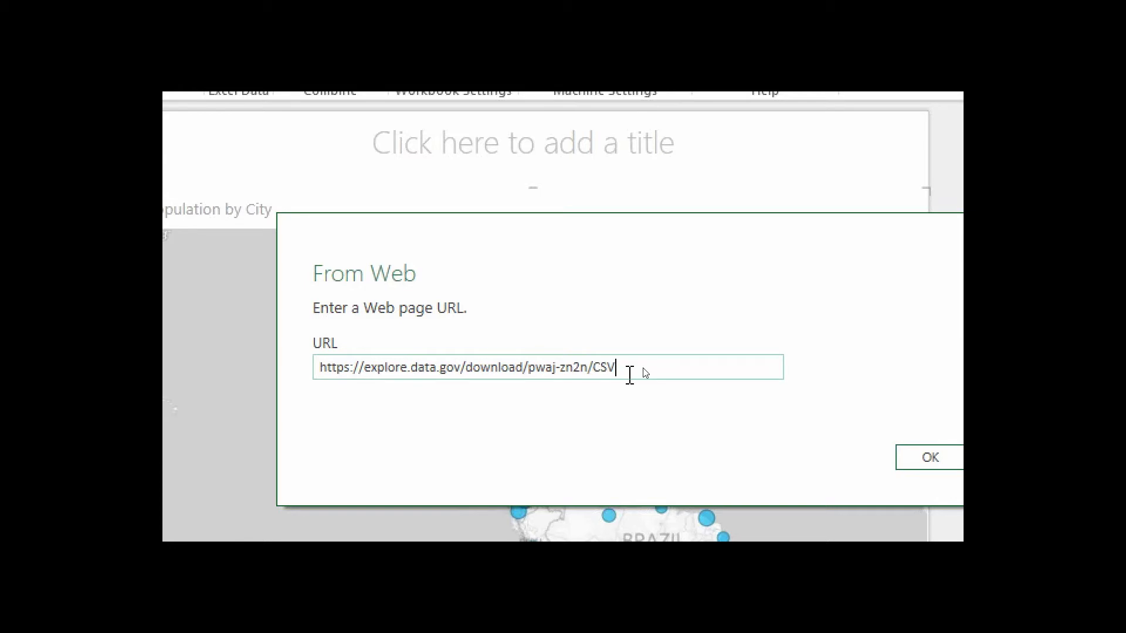
pyautogui.click(903, 464)
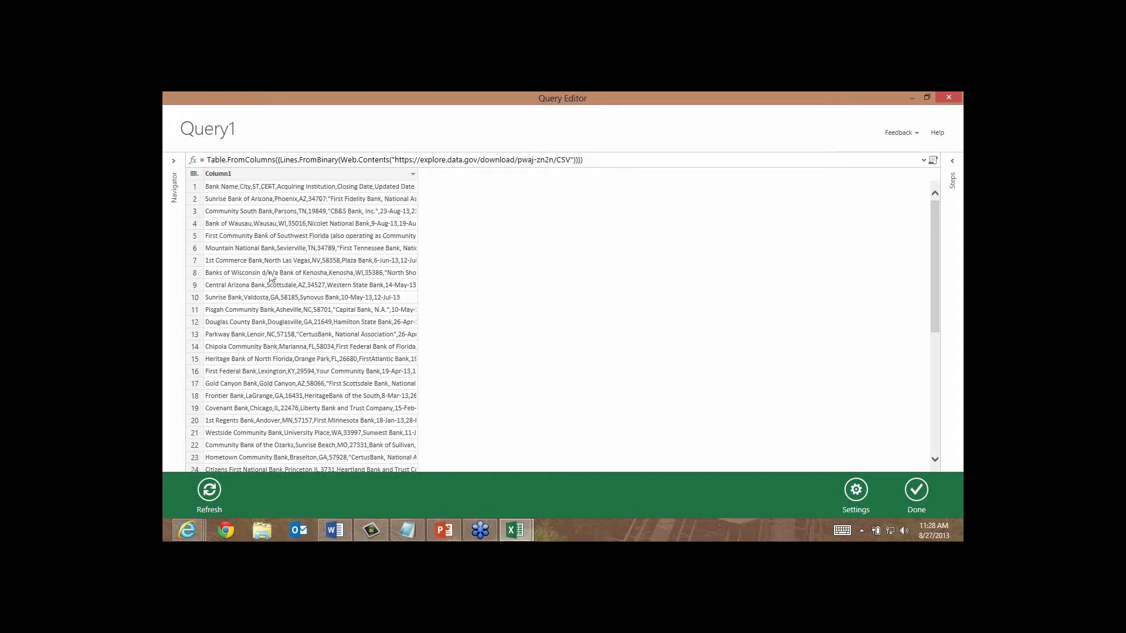
# Step: Split Column1 of the failed bank data by the comma delimiter at each occurrence
pyautogui.rightClick(294, 175)
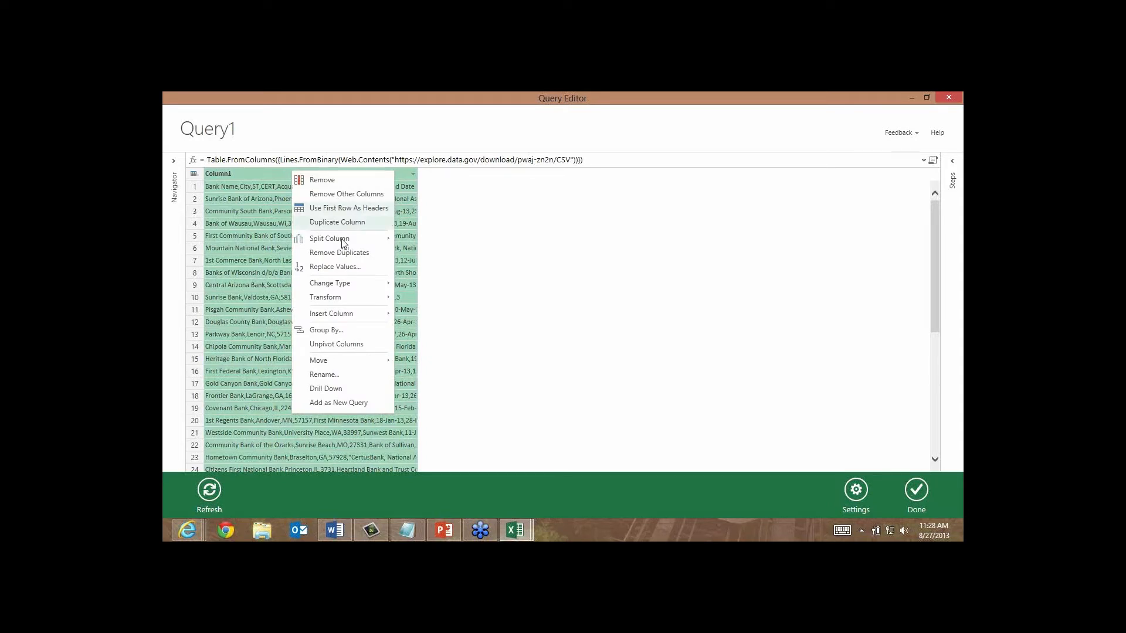
pyautogui.moveTo(343, 239)
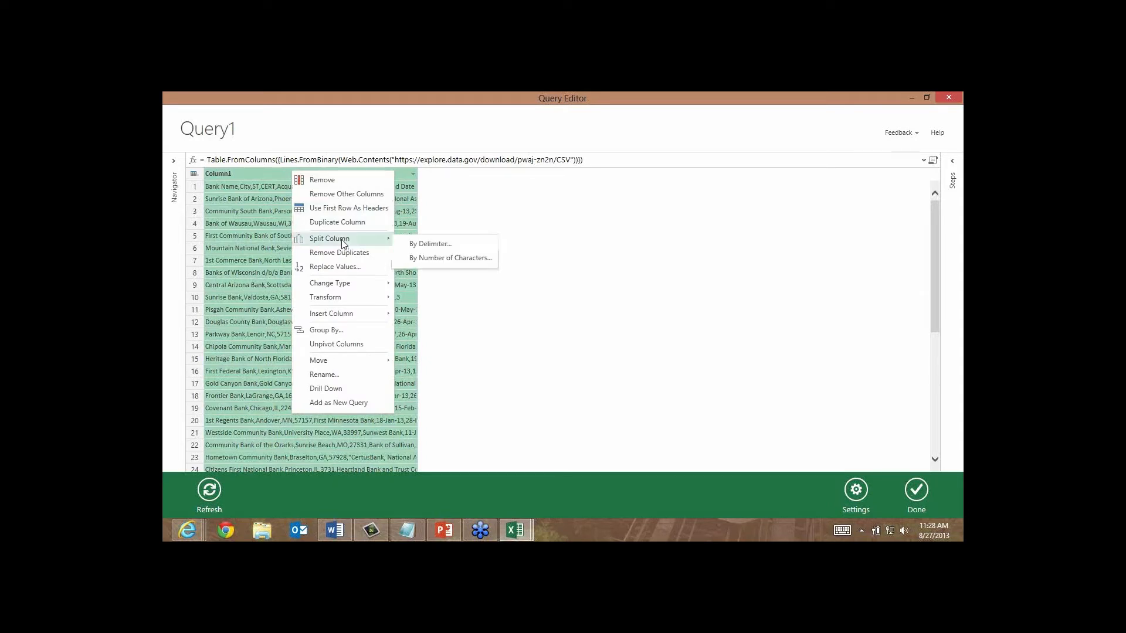
pyautogui.click(412, 246)
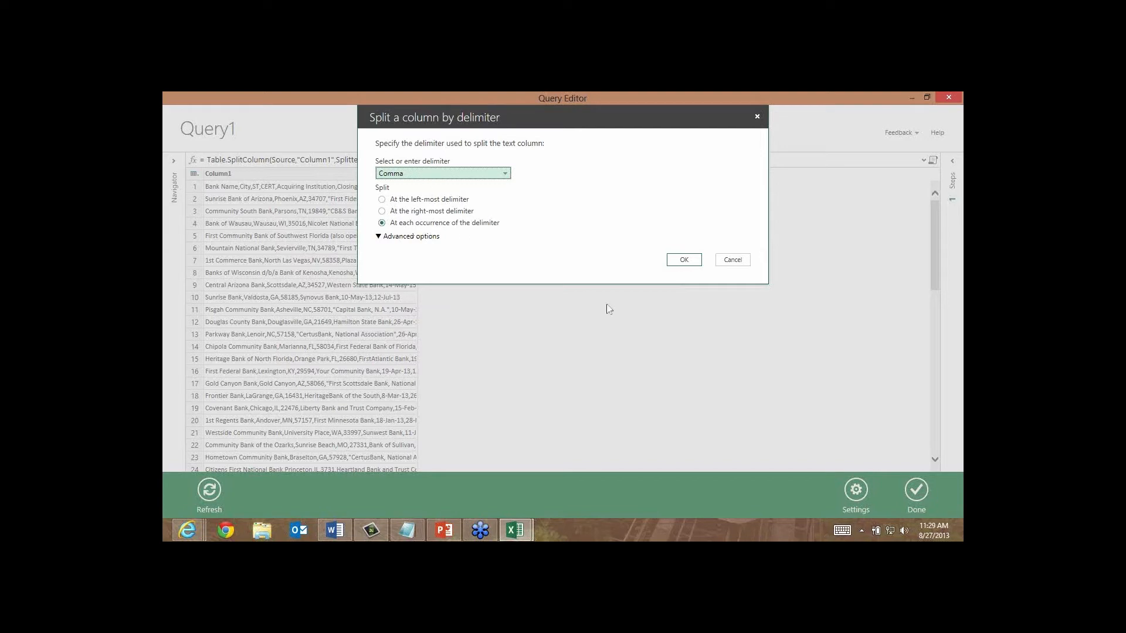
pyautogui.click(678, 264)
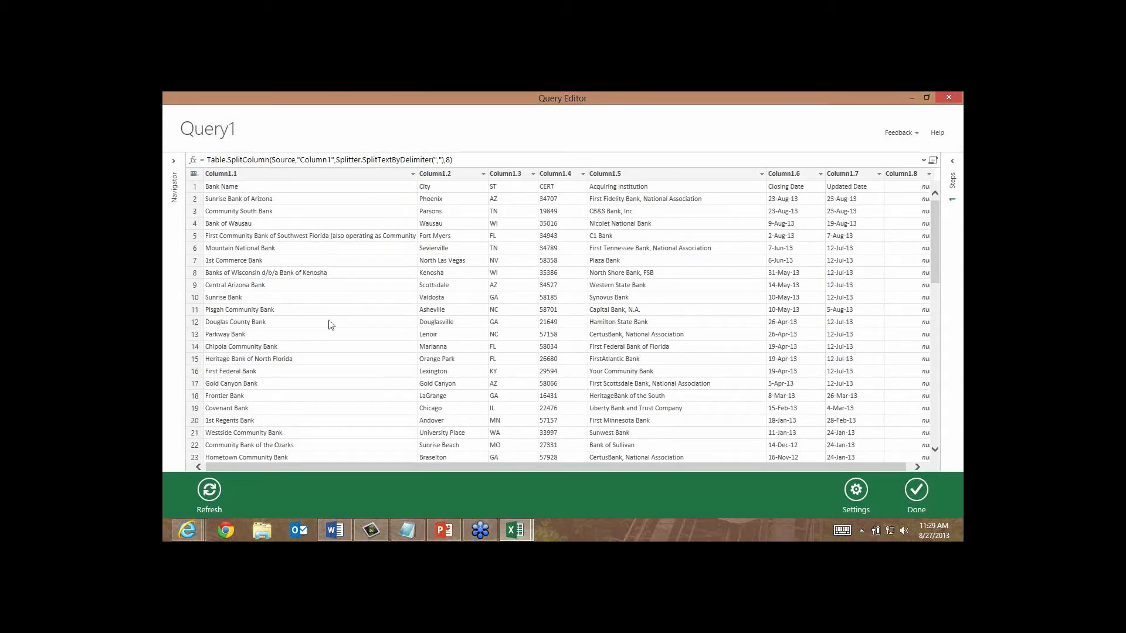
# Step: Use the first row of the split data, starting with Bank Name, as the column headers
pyautogui.click(359, 193)
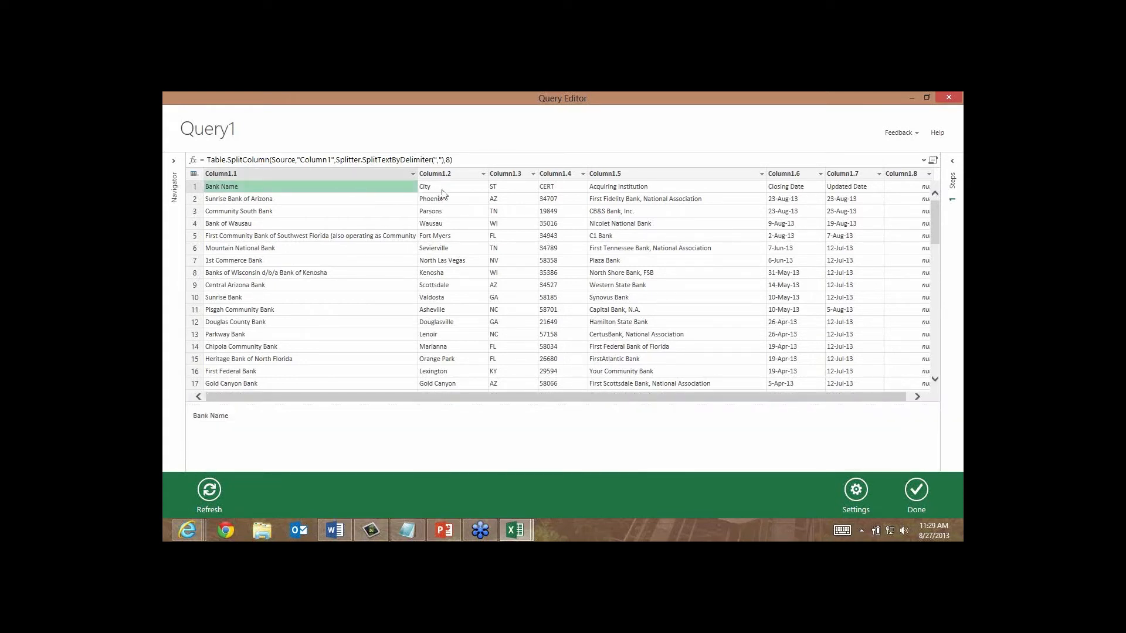
pyautogui.rightClick(320, 176)
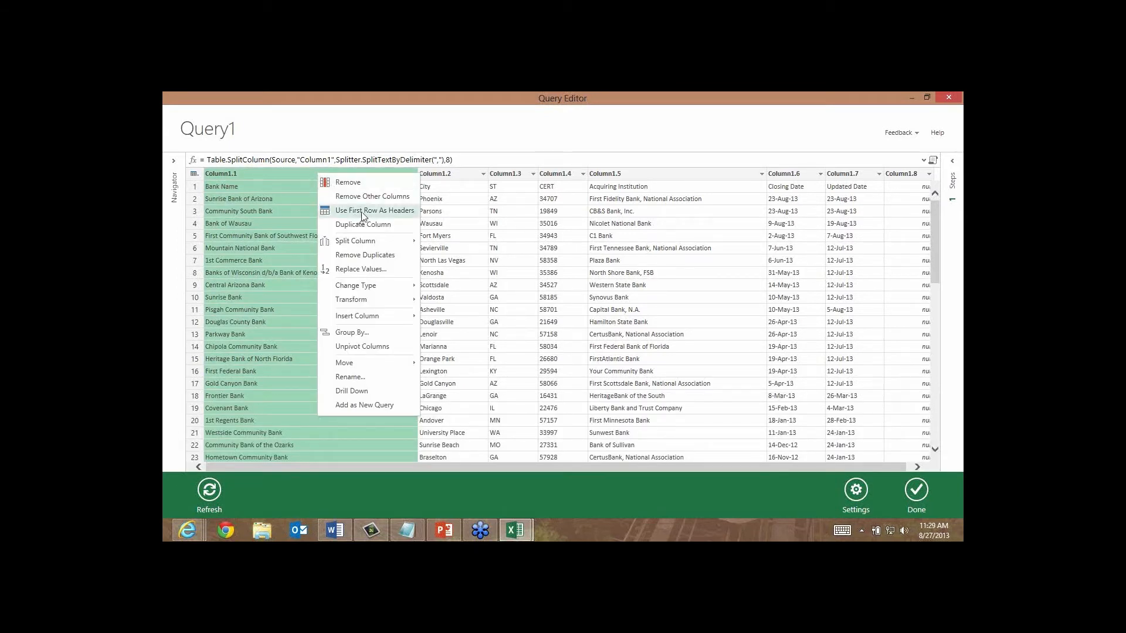
pyautogui.press('Return')
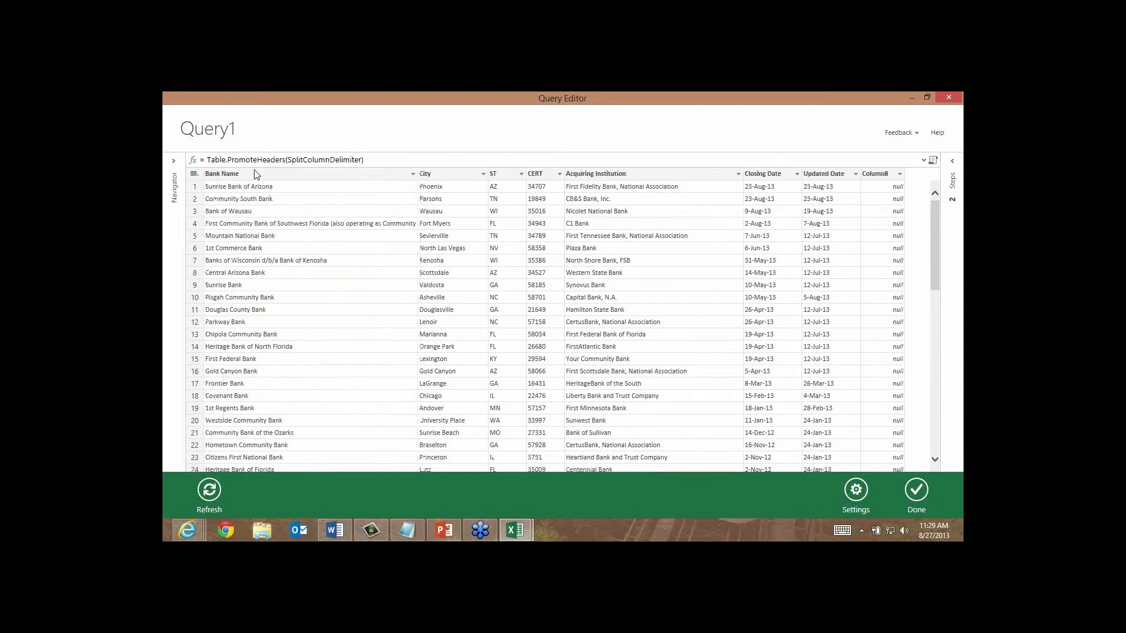
# Step: Show the query's applied steps, view SplitColumnDelimiter, then delete the FirstRowAsHeader step and promote the first row to headers again
pyautogui.rightClick(337, 177)
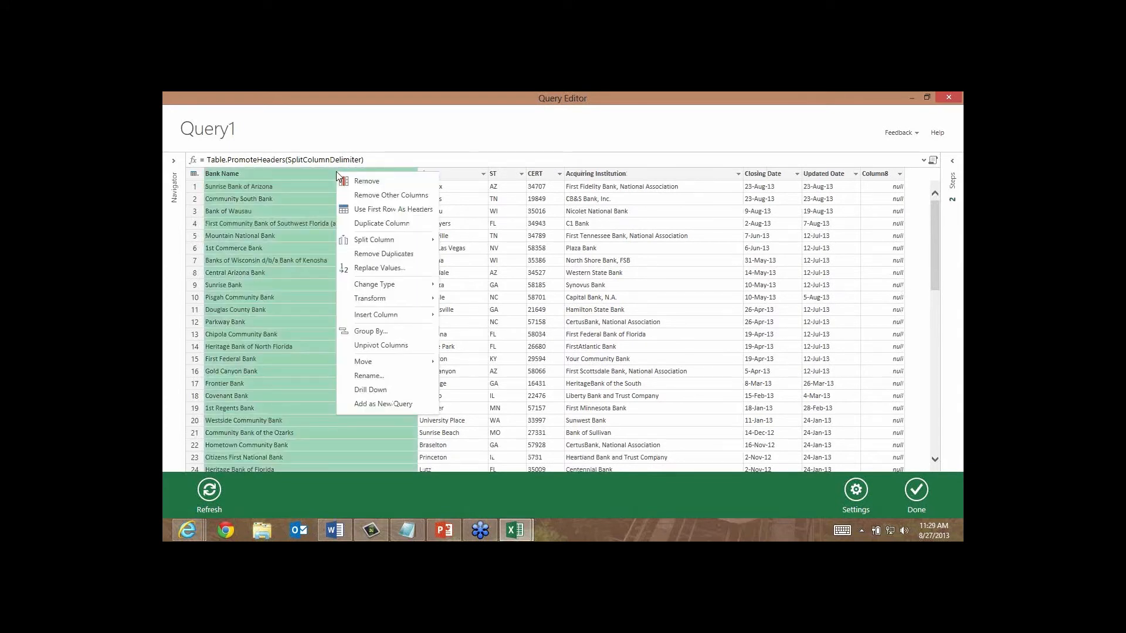
pyautogui.click(952, 164)
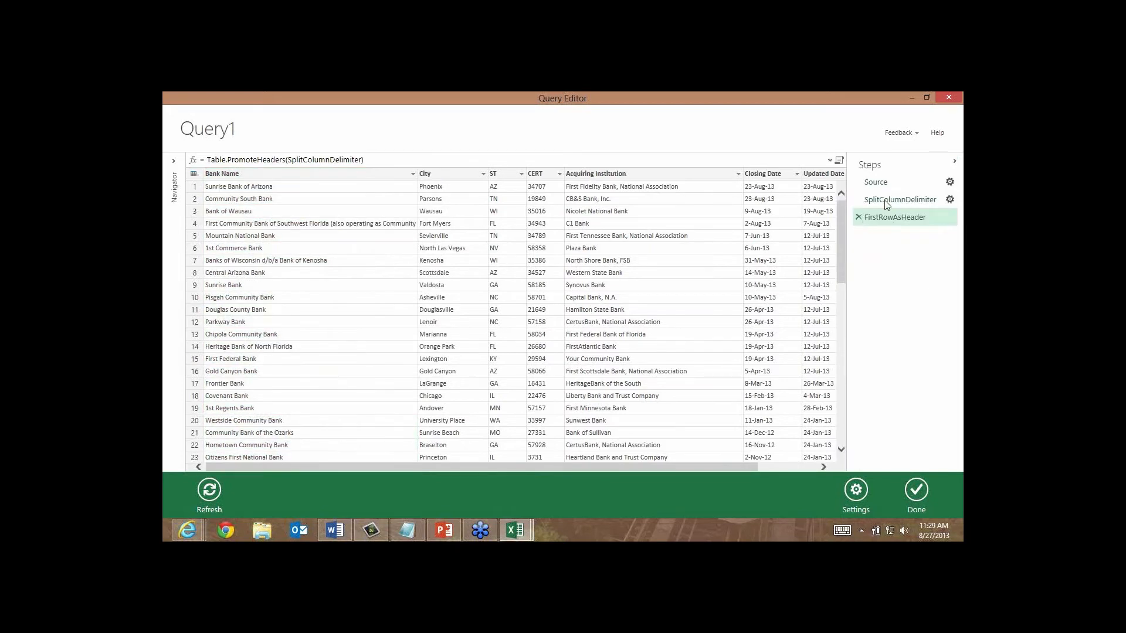
pyautogui.click(887, 202)
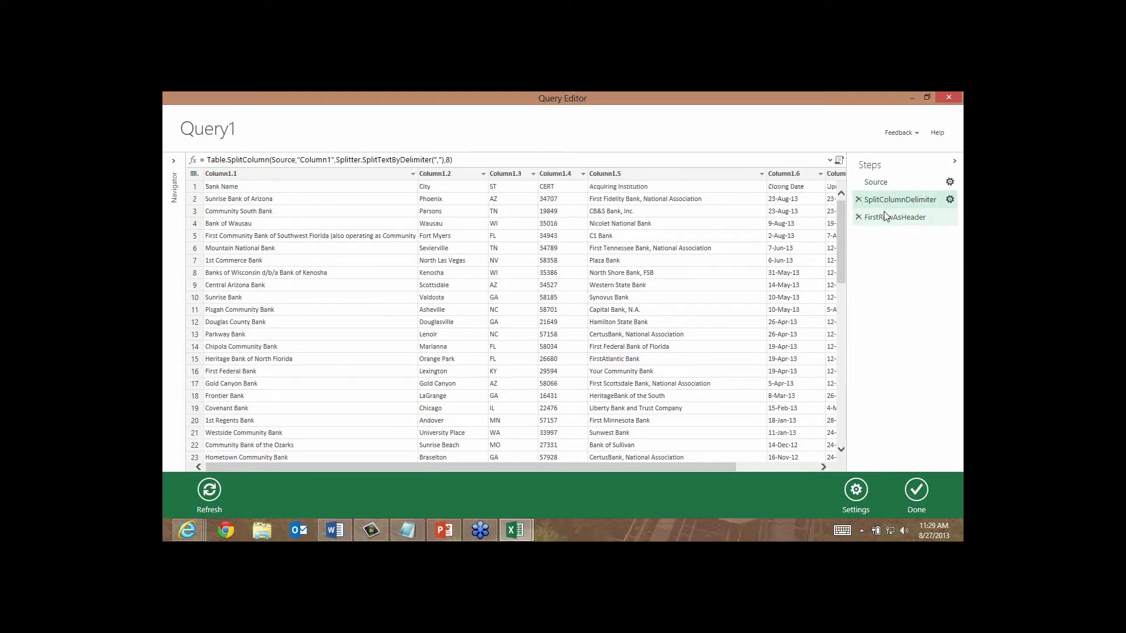
pyautogui.click(858, 219)
pyautogui.click(857, 218)
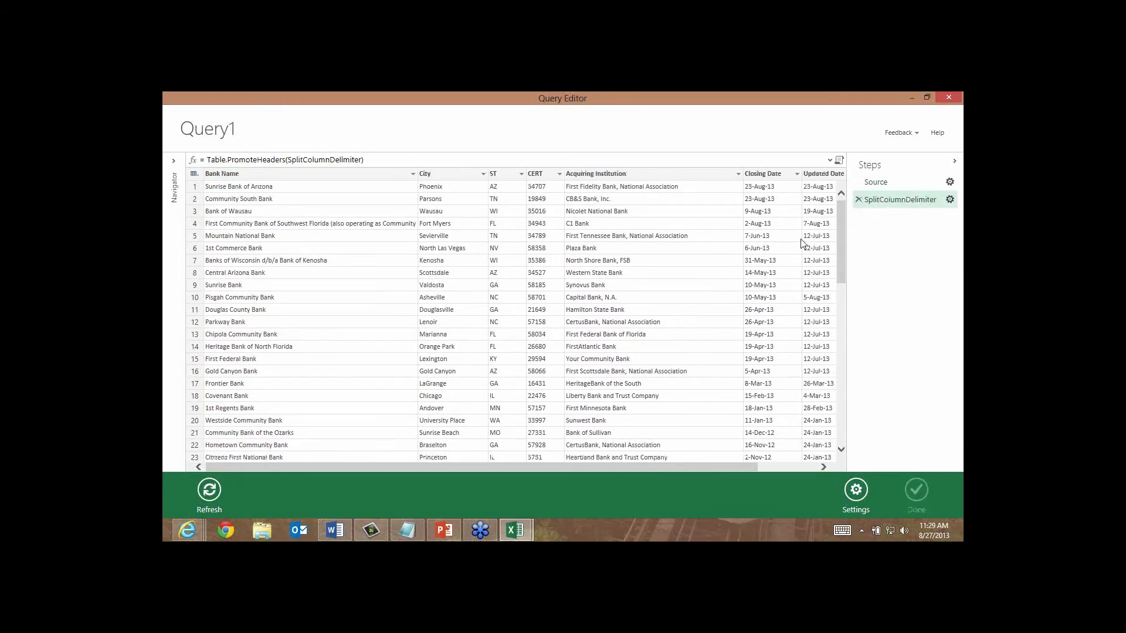
pyautogui.rightClick(310, 174)
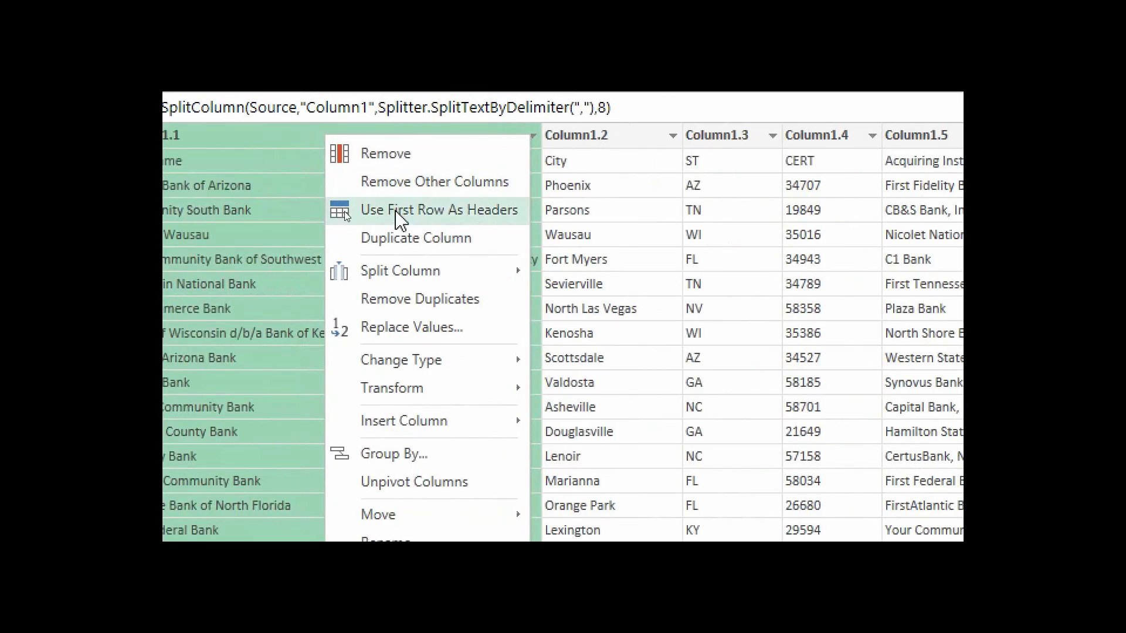
pyautogui.click(463, 208)
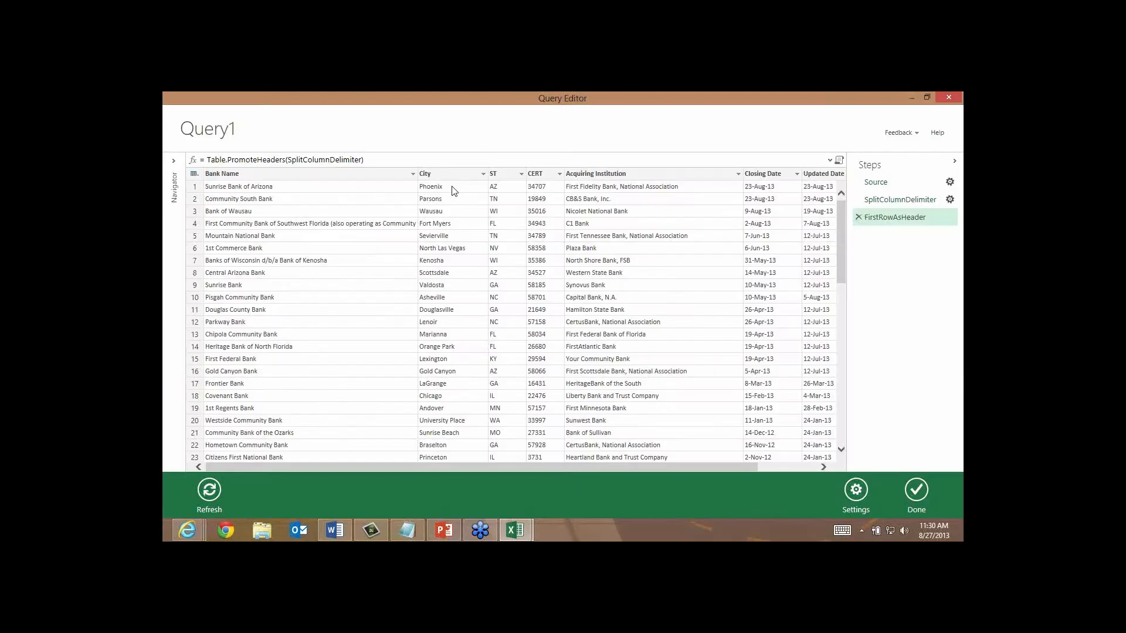
# Step: Remove the CERT, Updated Date and Column8 columns from the query
pyautogui.click(535, 173)
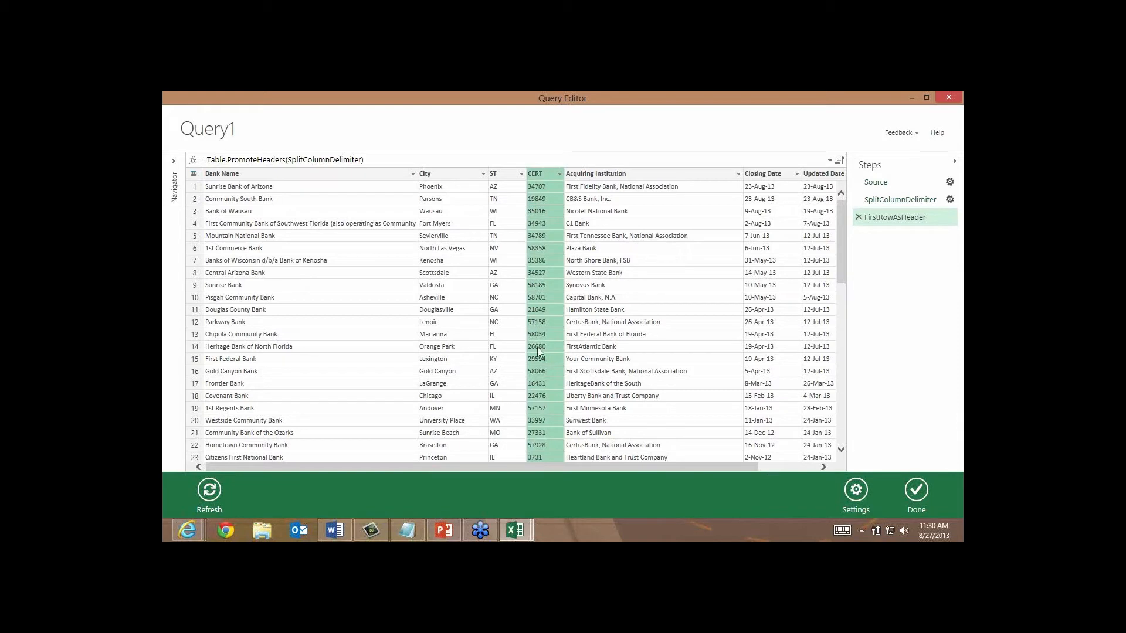
pyautogui.click(777, 467)
pyautogui.keyDown('ctrl'); pyautogui.click(752, 175); pyautogui.keyUp('ctrl')
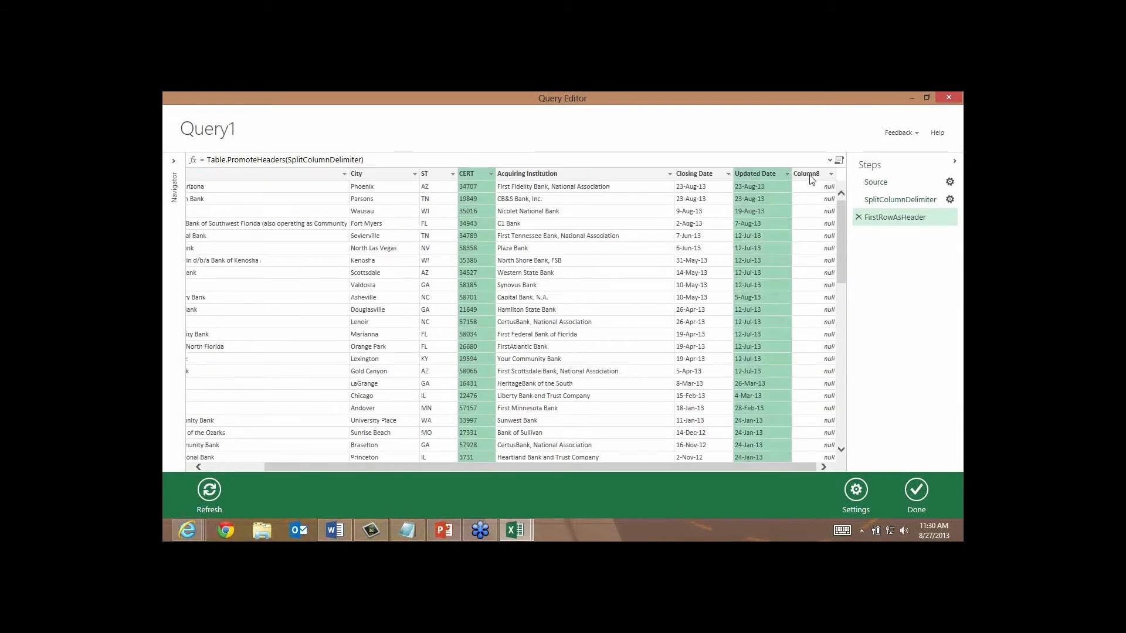
pyautogui.keyDown('ctrl'); pyautogui.click(808, 176); pyautogui.keyUp('ctrl')
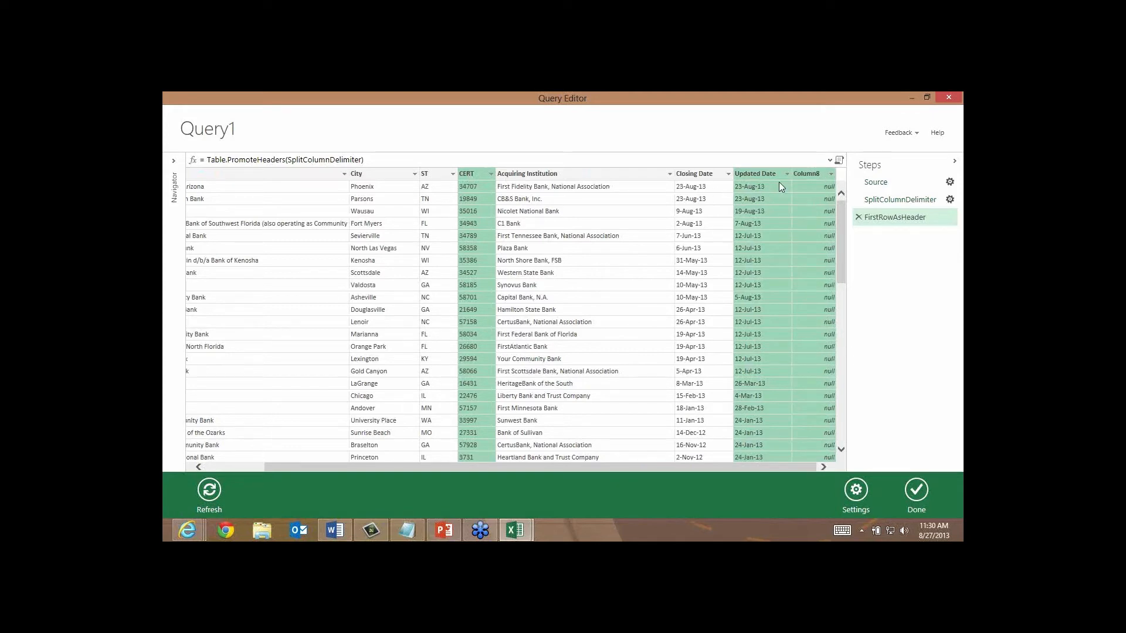
pyautogui.rightClick(469, 176)
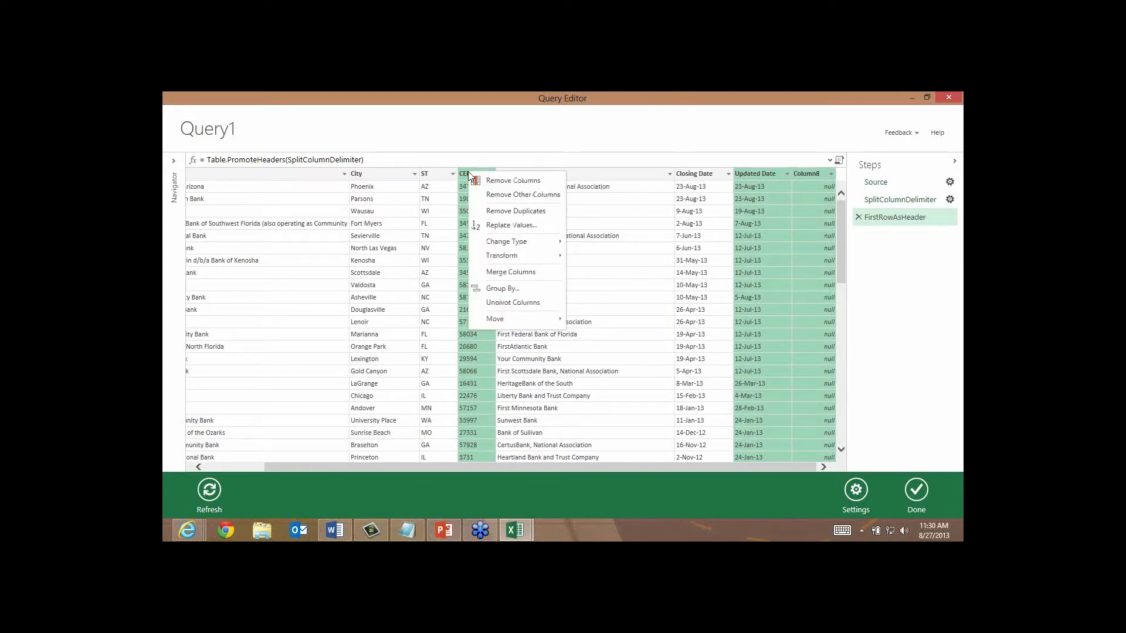
pyautogui.click(485, 183)
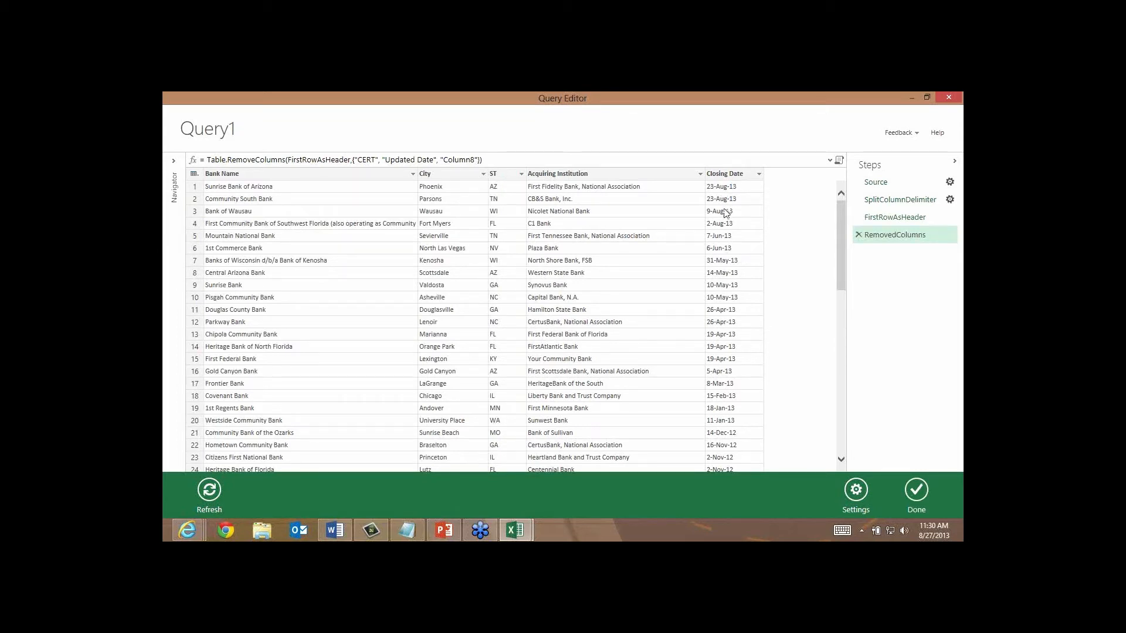
# Step: Change the data type of the Closing Date column to Date
pyautogui.click(724, 175)
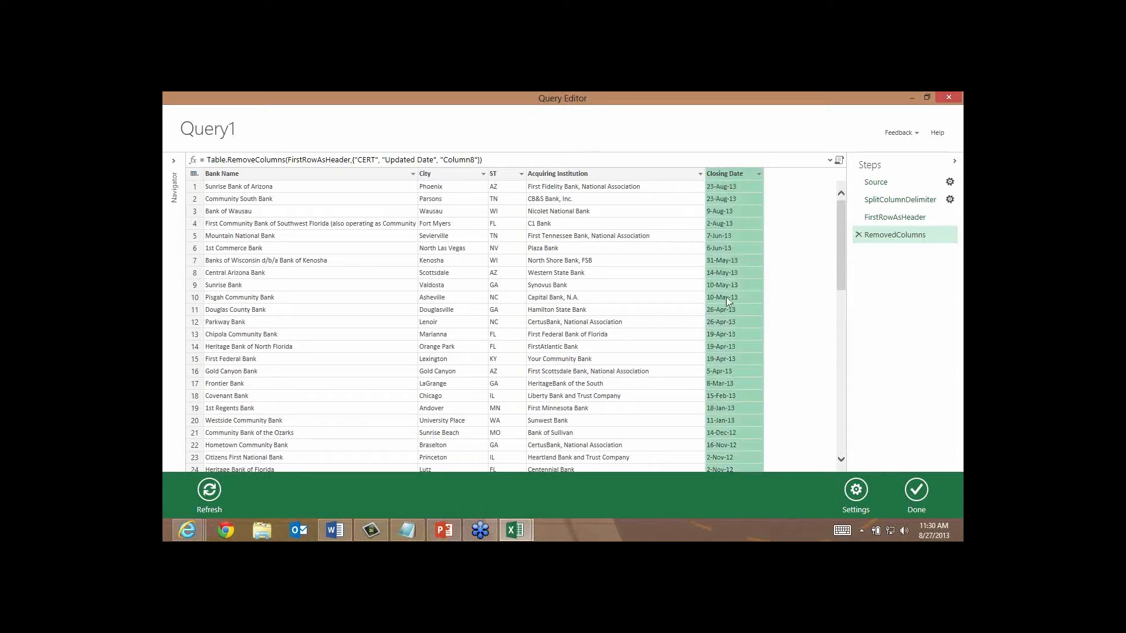
pyautogui.rightClick(713, 178)
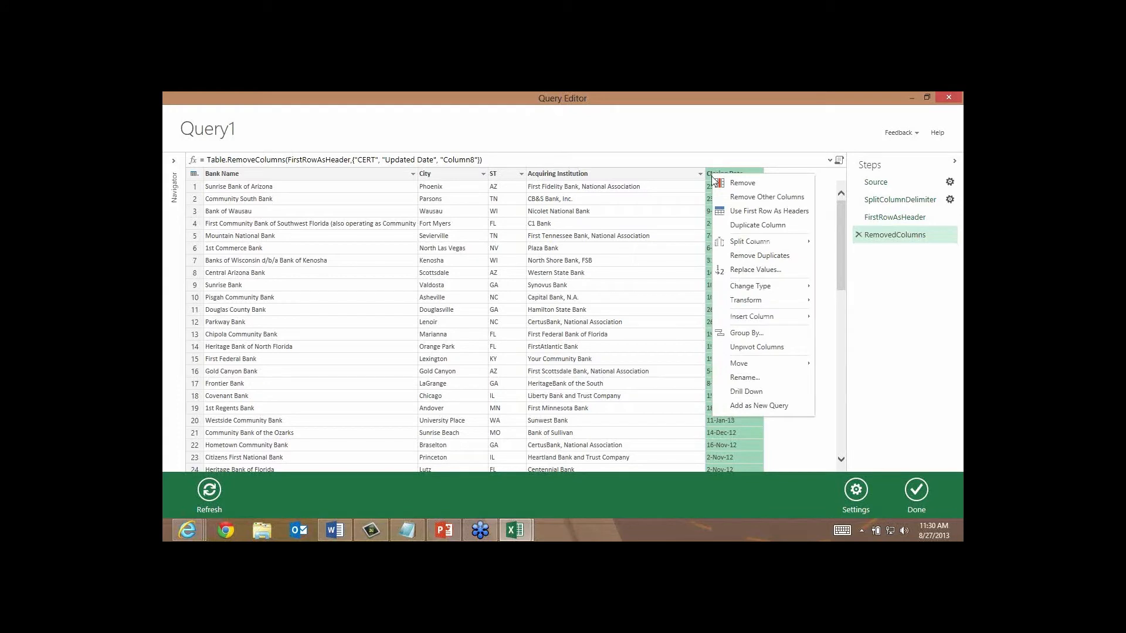
pyautogui.moveTo(753, 288)
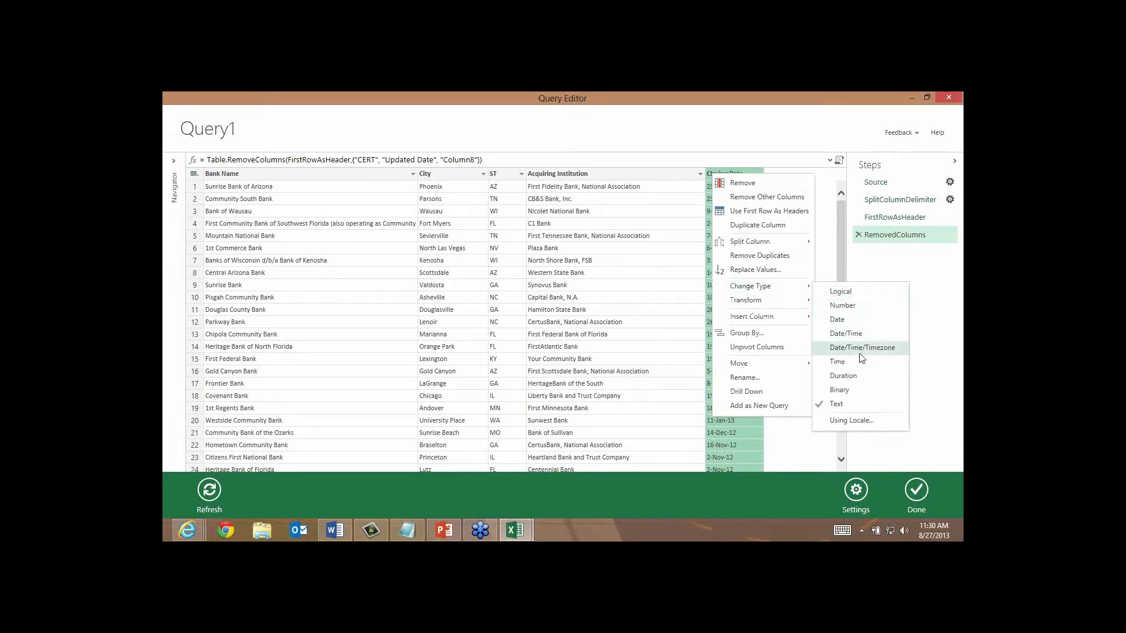
pyautogui.click(842, 322)
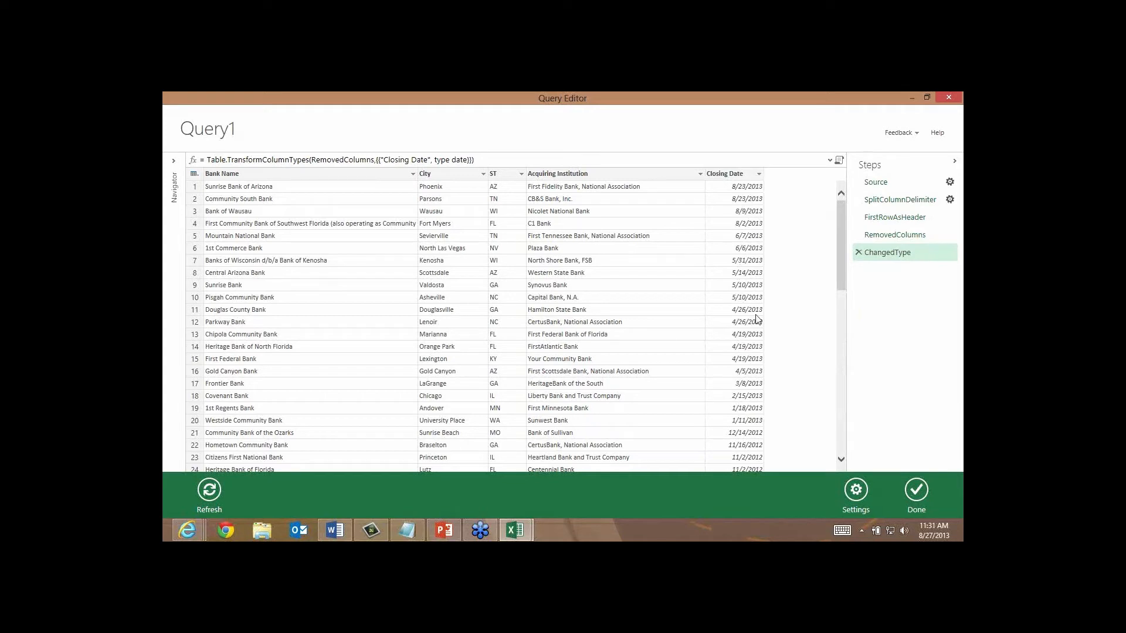
# Step: Transform the Closing Date column so it holds only the year of each date
pyautogui.rightClick(724, 176)
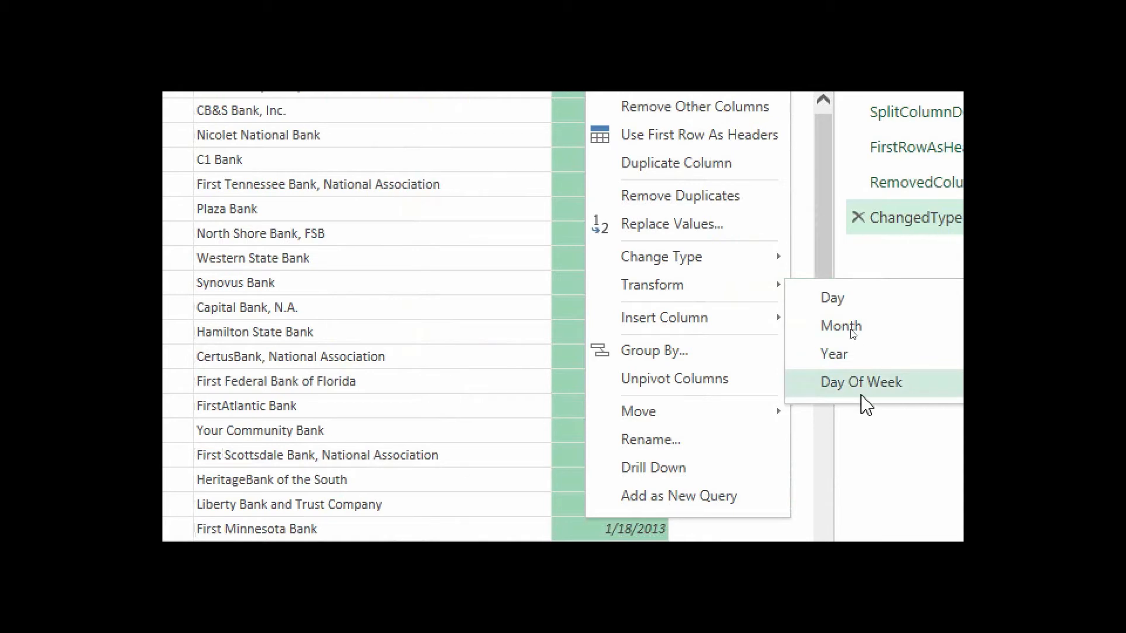
pyautogui.click(837, 359)
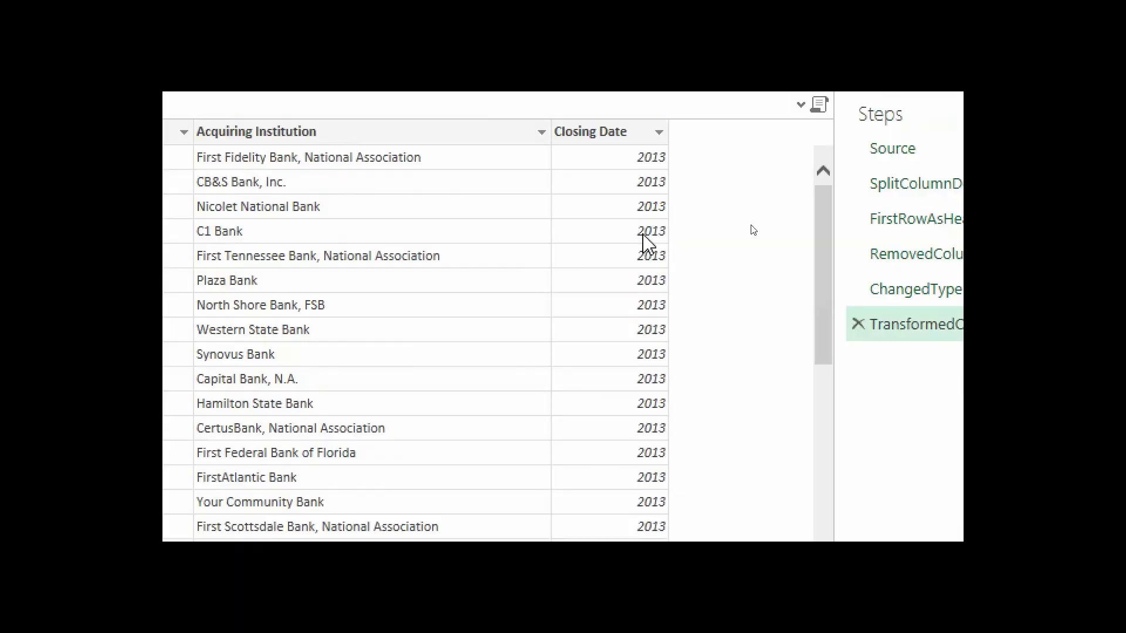
pyautogui.click(507, 174)
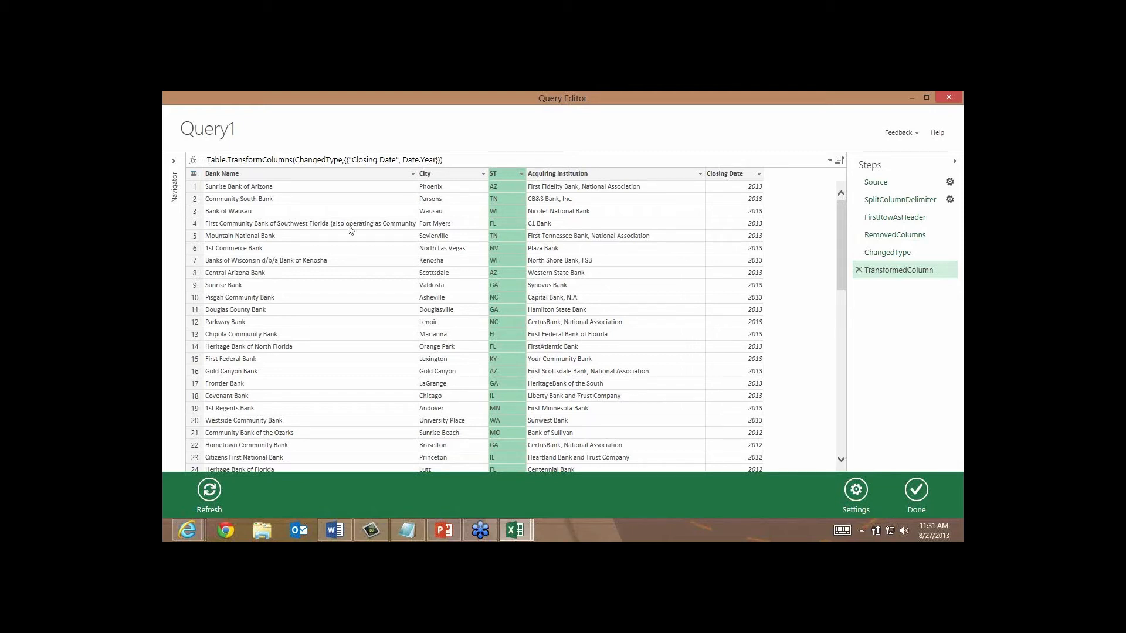
# Step: Rename the Closing Date column to Year and load the query into a new worksheet
pyautogui.rightClick(730, 177)
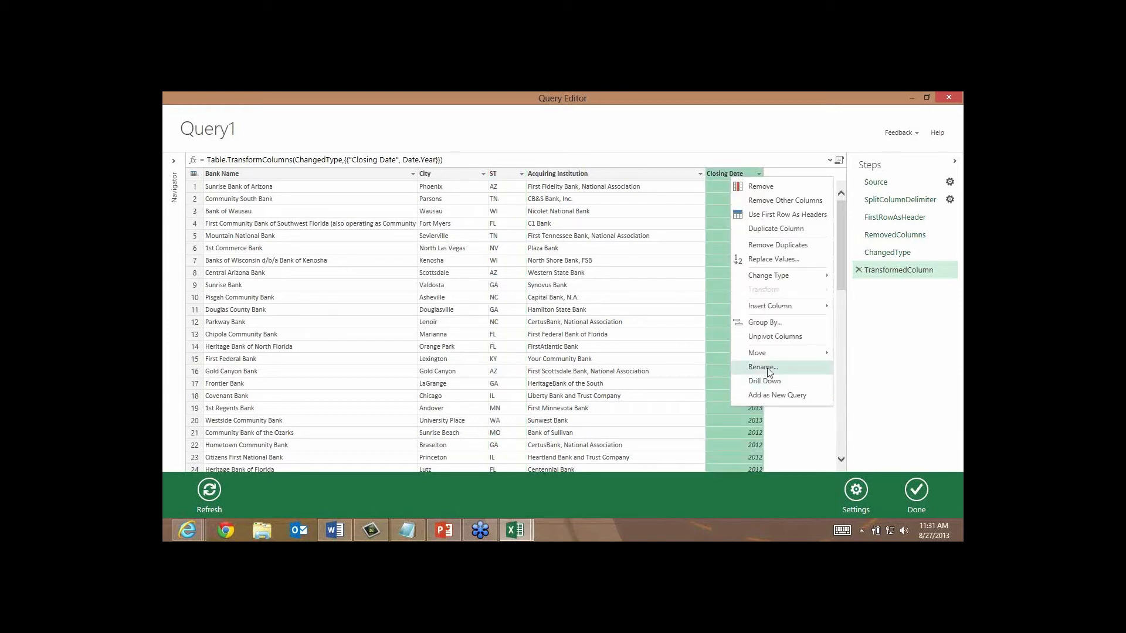
pyautogui.click(762, 367)
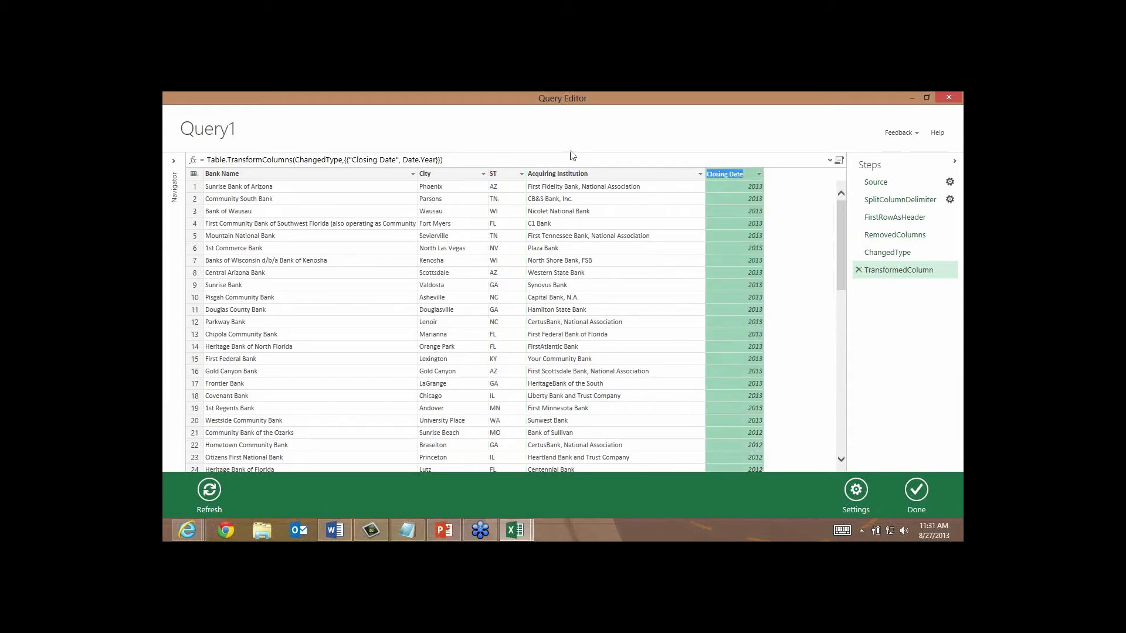
pyautogui.write('Year')
pyautogui.press('Return')
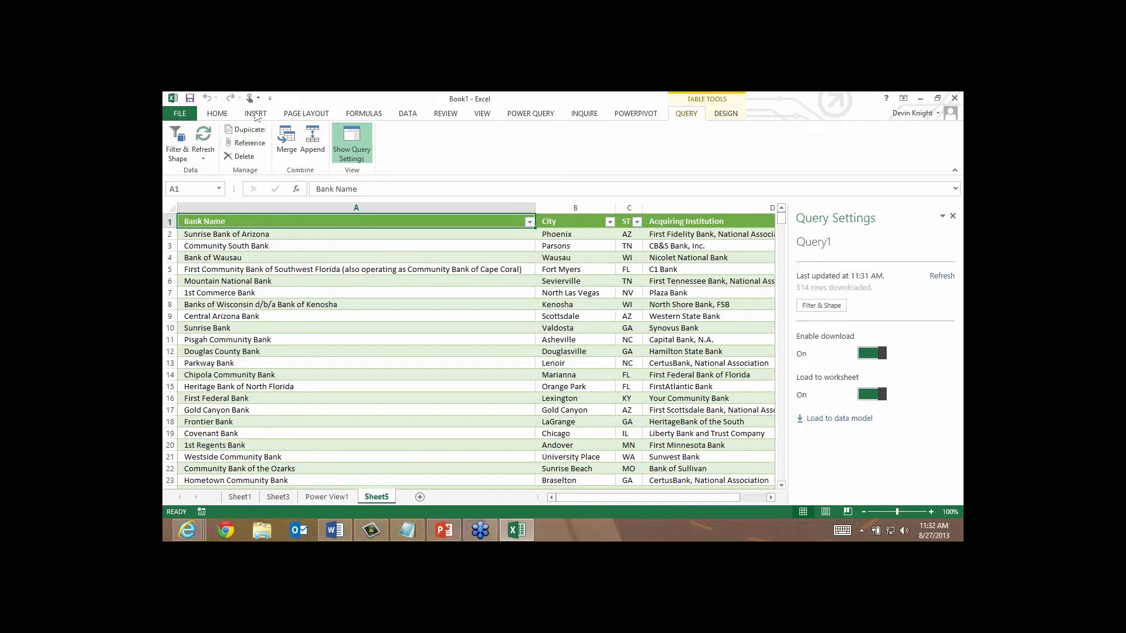
# Step: Insert a new Power View sheet based on the loaded failed bank table
pyautogui.click(256, 115)
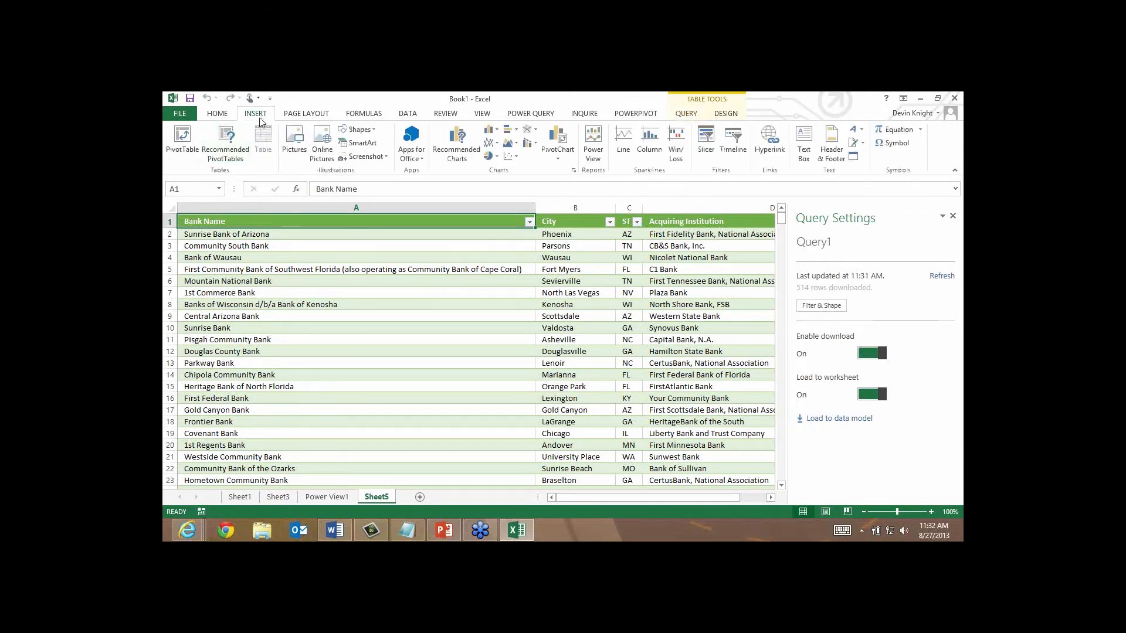
pyautogui.click(593, 141)
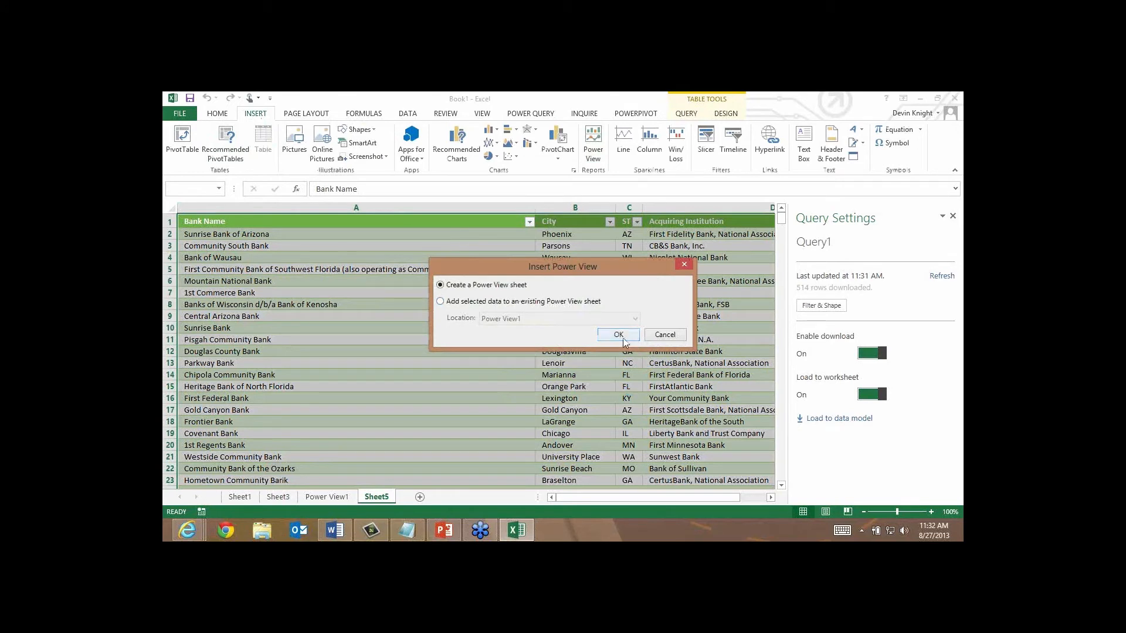
pyautogui.click(623, 338)
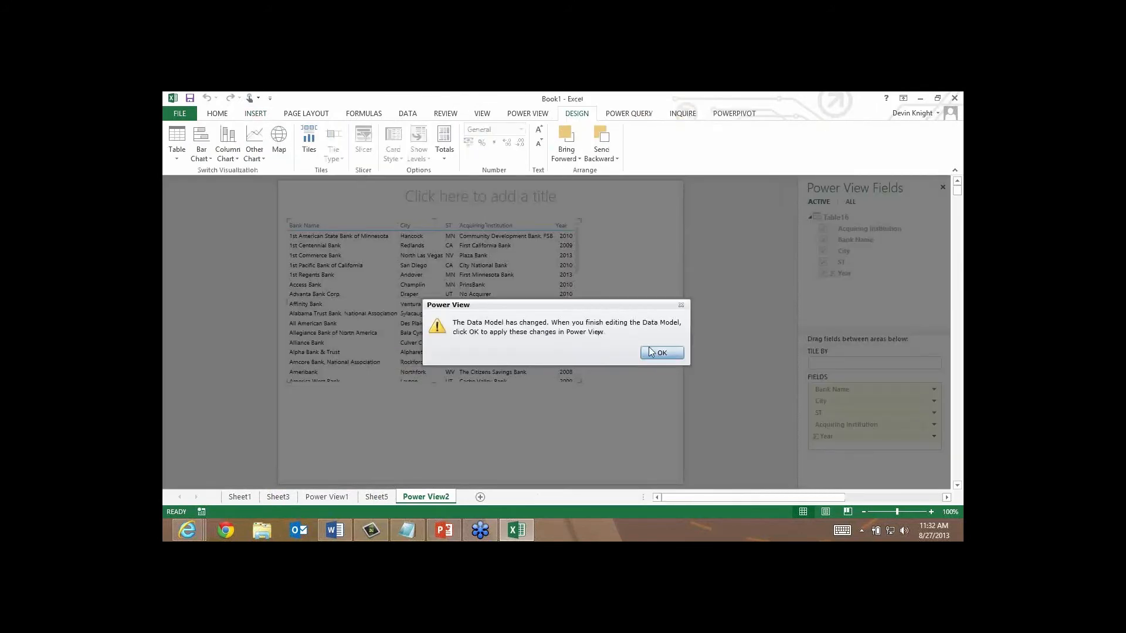
pyautogui.click(651, 351)
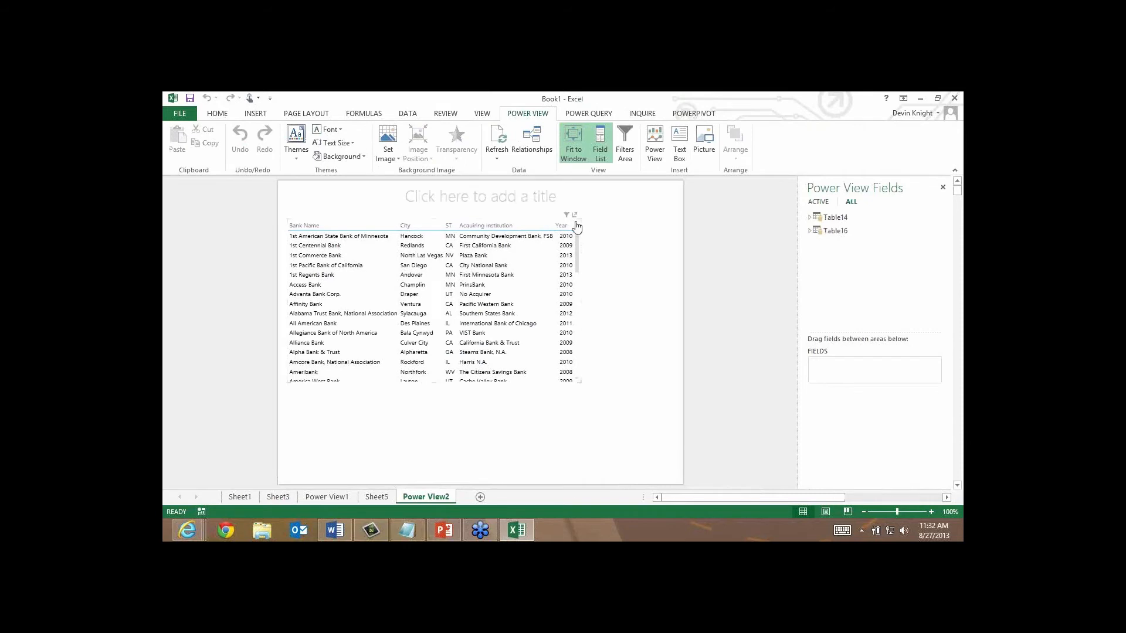
# Step: Delete the default table from the Power View sheet and expand the Table16 fields
pyautogui.click(577, 226)
pyautogui.press('Delete')
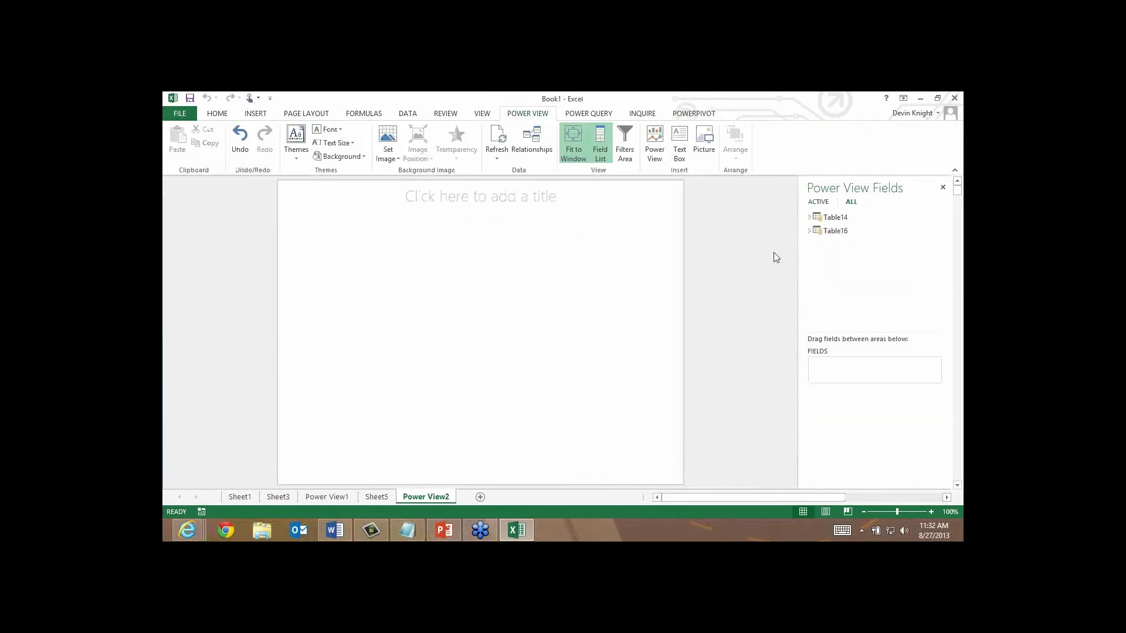
pyautogui.click(811, 233)
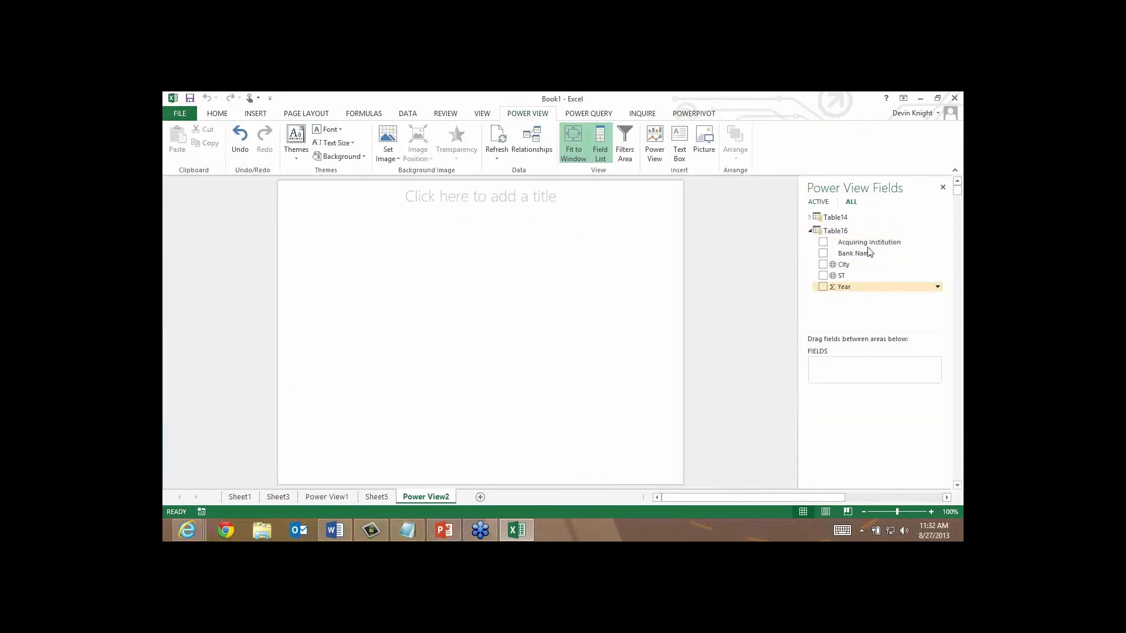
pyautogui.click(937, 242)
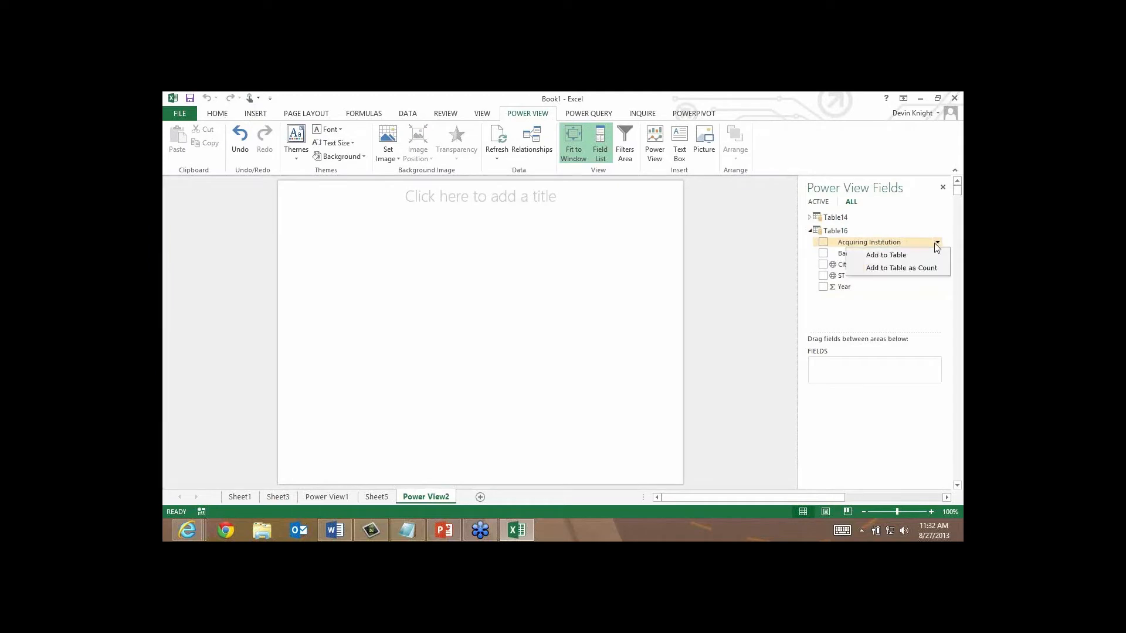
pyautogui.click(901, 268)
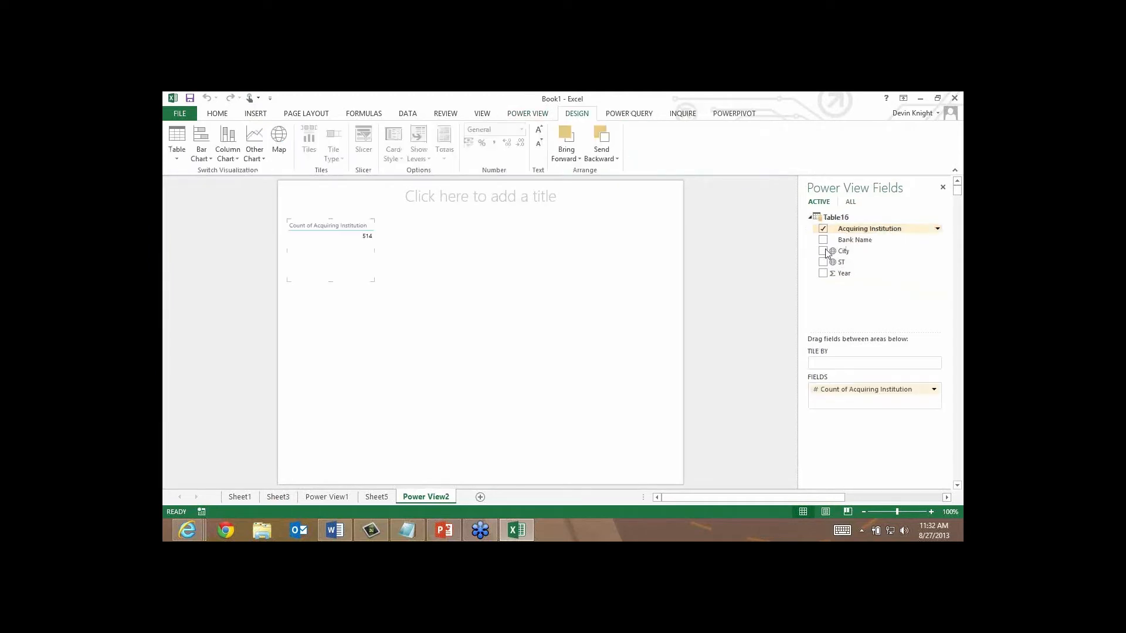
pyautogui.click(933, 389)
pyautogui.click(920, 405)
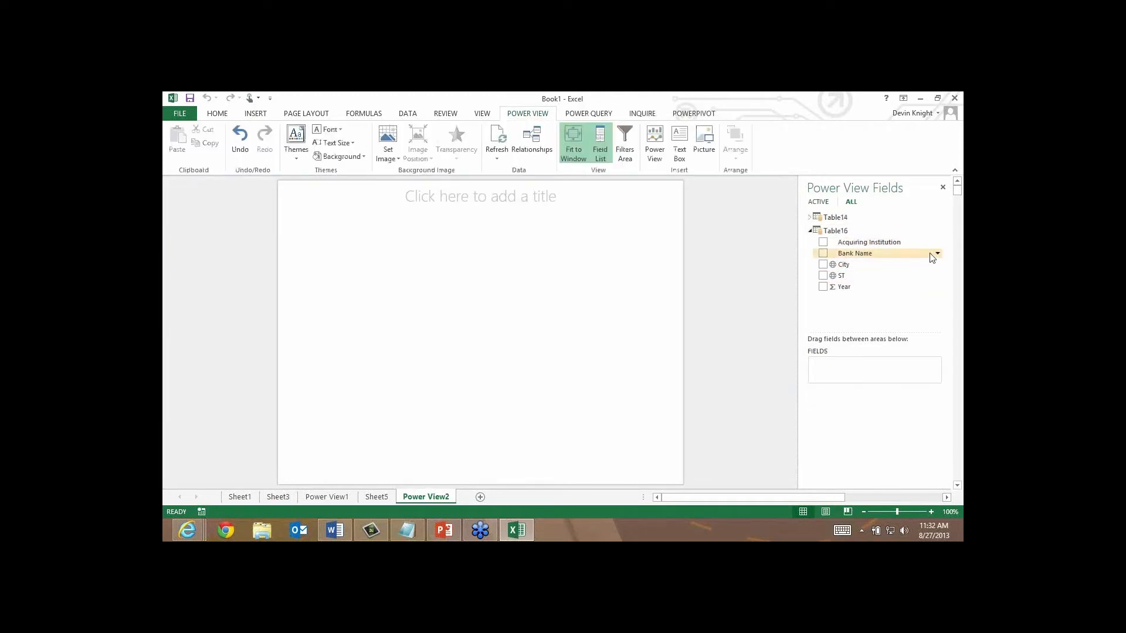
# Step: Build a table showing the count of Bank Name for each ST value
pyautogui.click(937, 253)
pyautogui.click(918, 280)
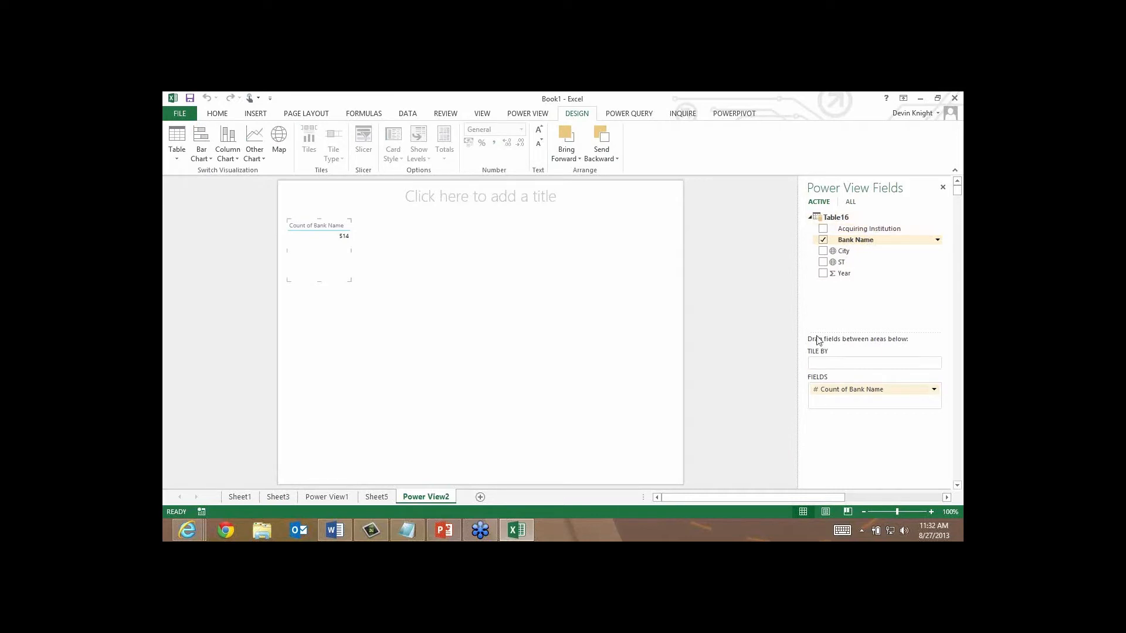
pyautogui.click(823, 262)
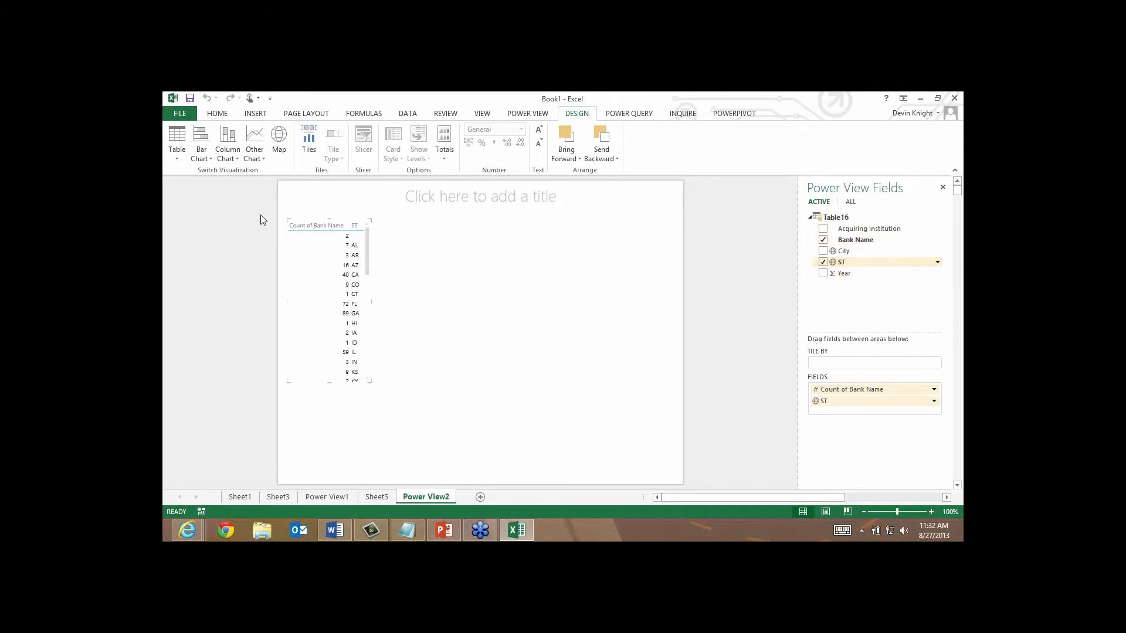
# Step: Convert the table to a stacked bar chart and enlarge it to fill the report canvas
pyautogui.click(201, 152)
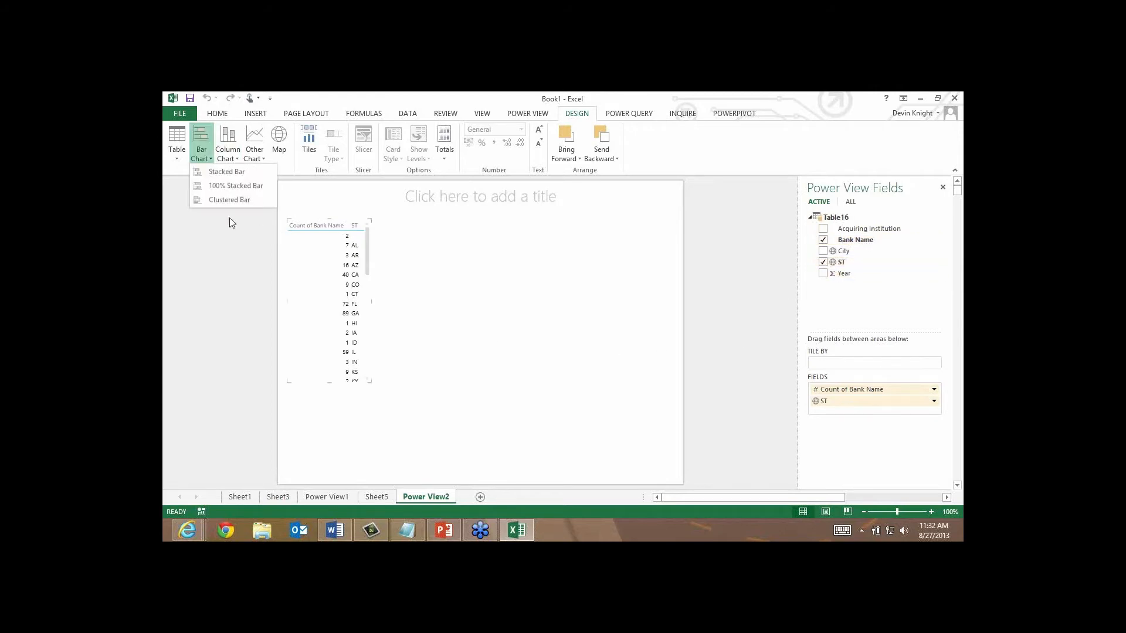
pyautogui.click(220, 172)
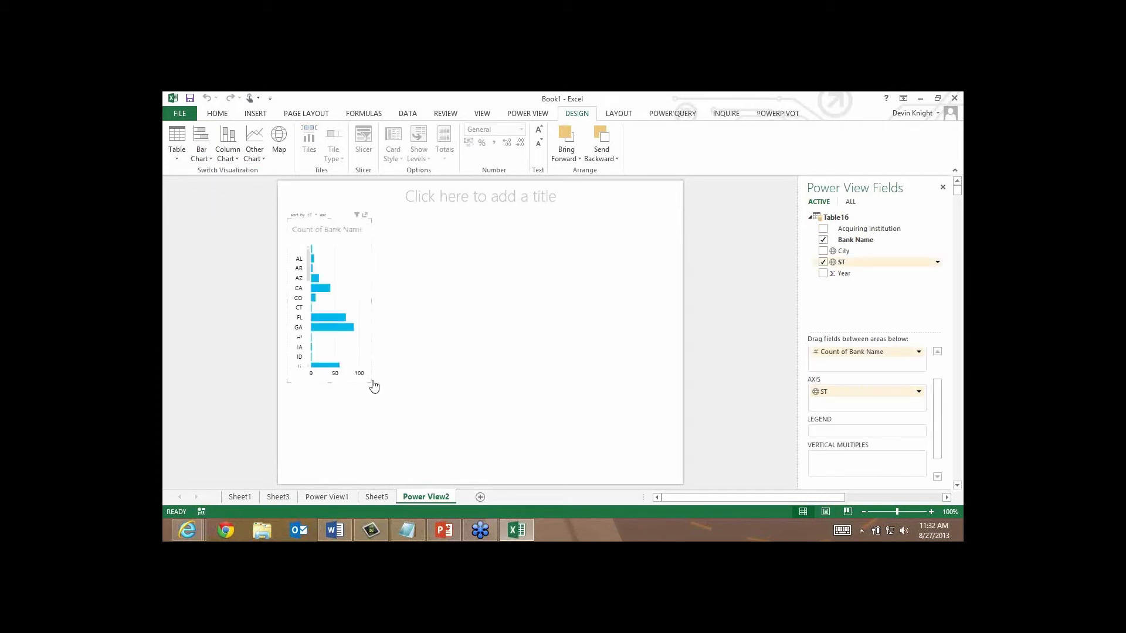
pyautogui.moveTo(371, 382); pyautogui.dragTo(675, 479)
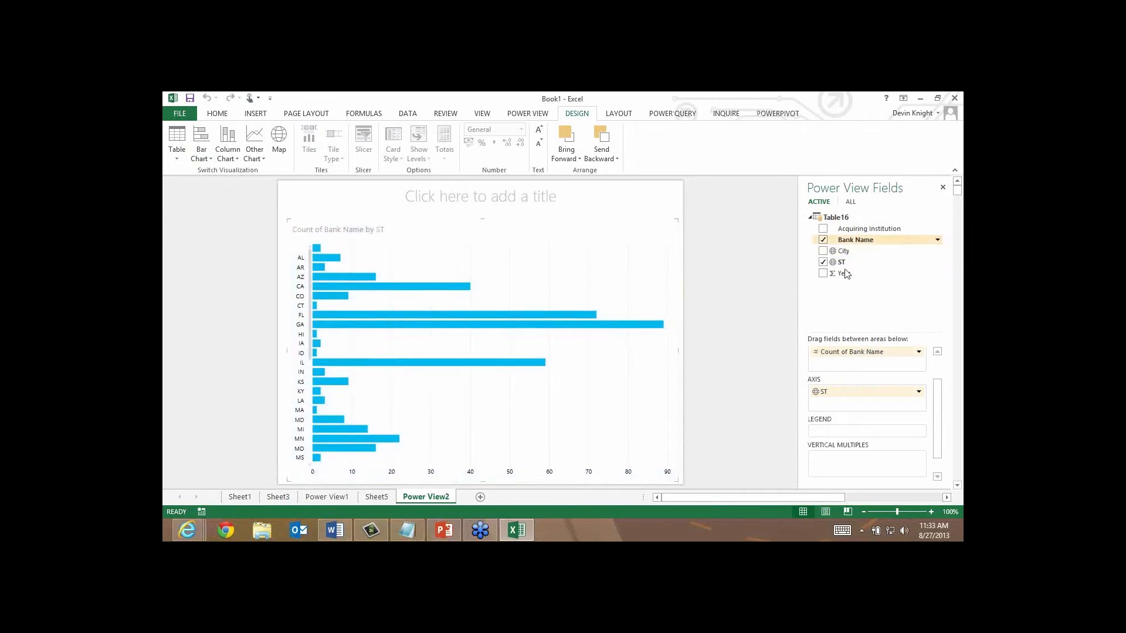
# Step: Add Year as the bar chart's legend and sort the bars by Count of Bank Name in descending order
pyautogui.moveTo(848, 329); pyautogui.dragTo(852, 430)
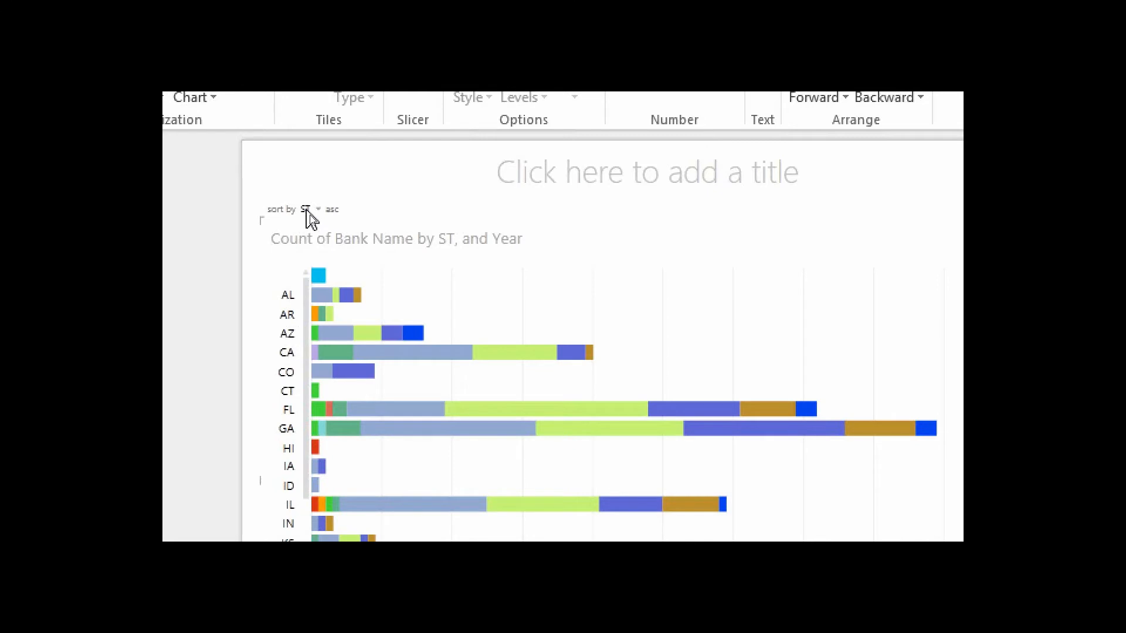
pyautogui.click(307, 213)
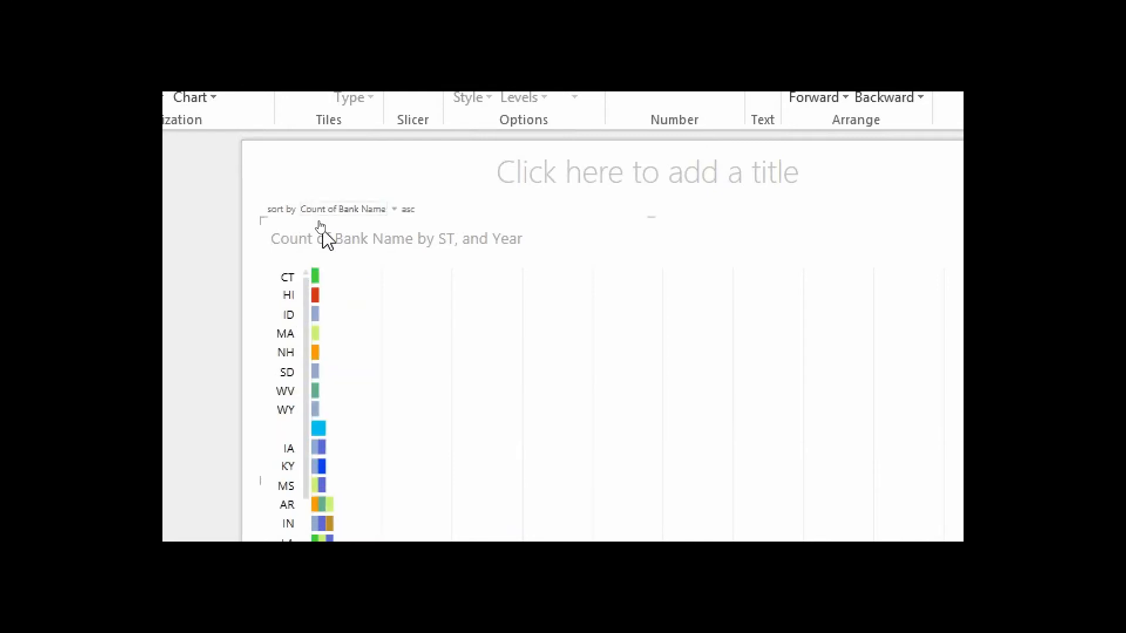
pyautogui.click(409, 209)
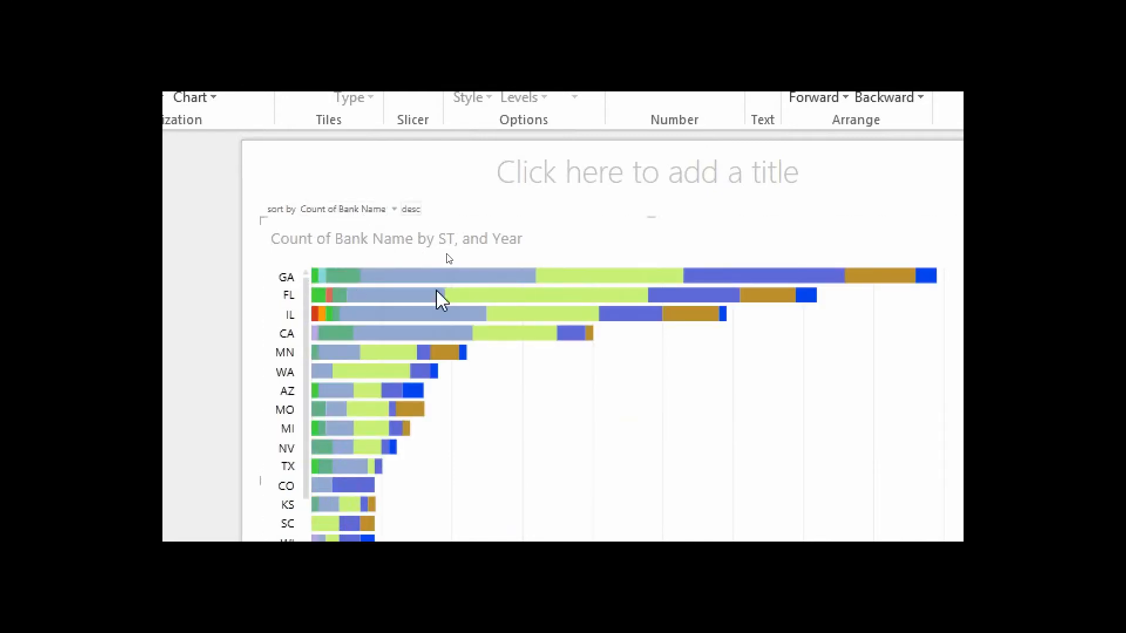
pyautogui.moveTo(853, 282)
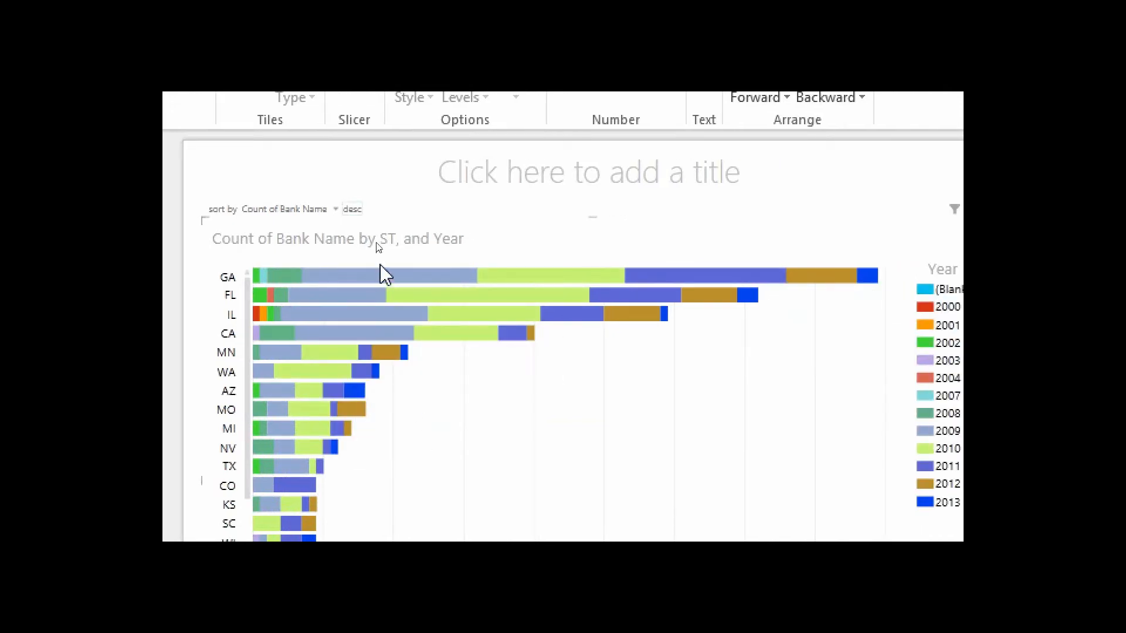
pyautogui.moveTo(370, 284)
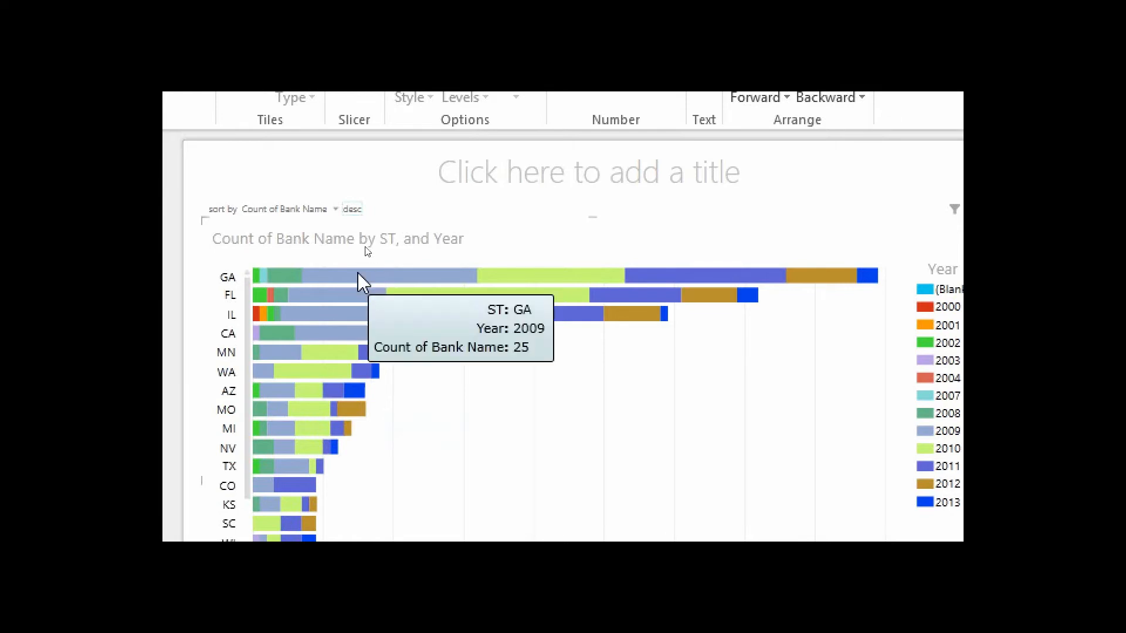
pyautogui.moveTo(534, 285)
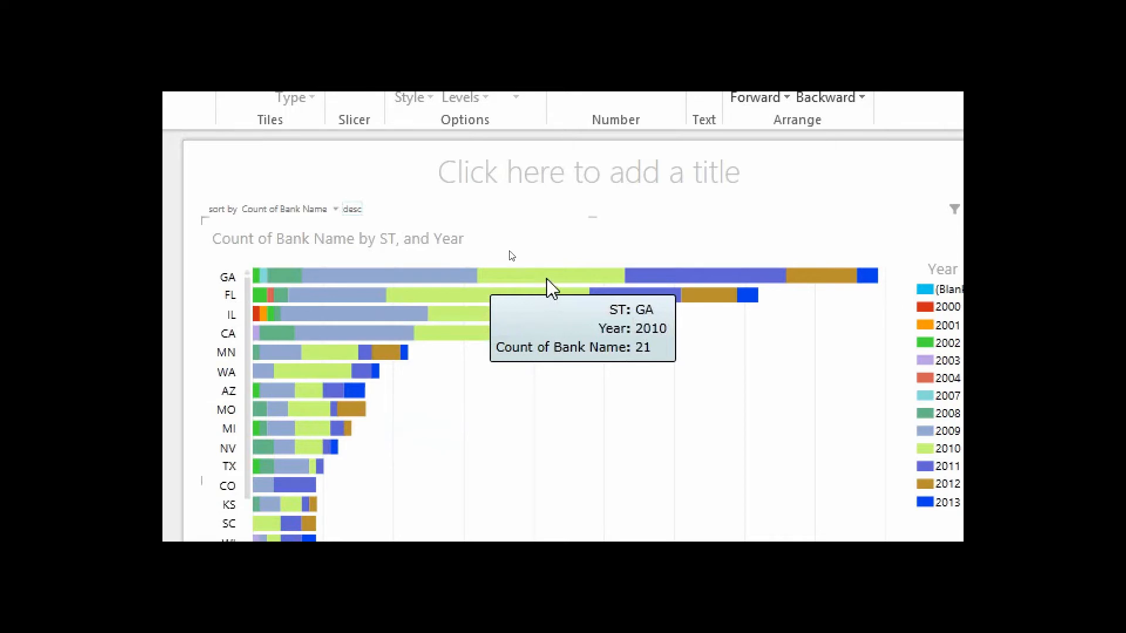
pyautogui.moveTo(670, 282)
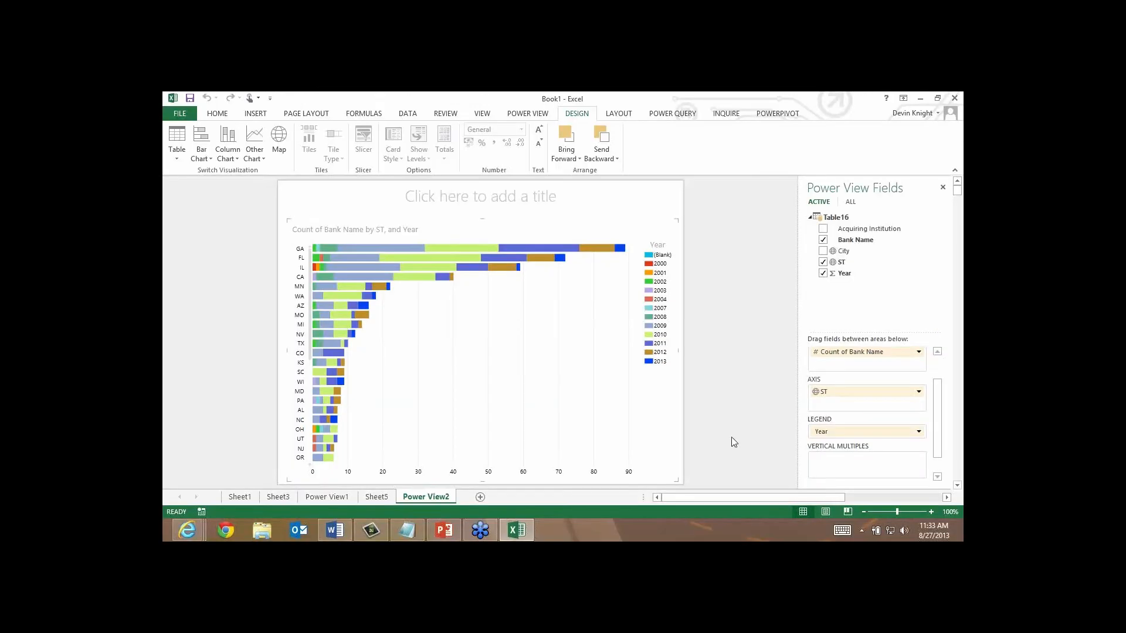
# Step: Remove Year from the chart's legend and convert the bar chart to a map
pyautogui.click(918, 433)
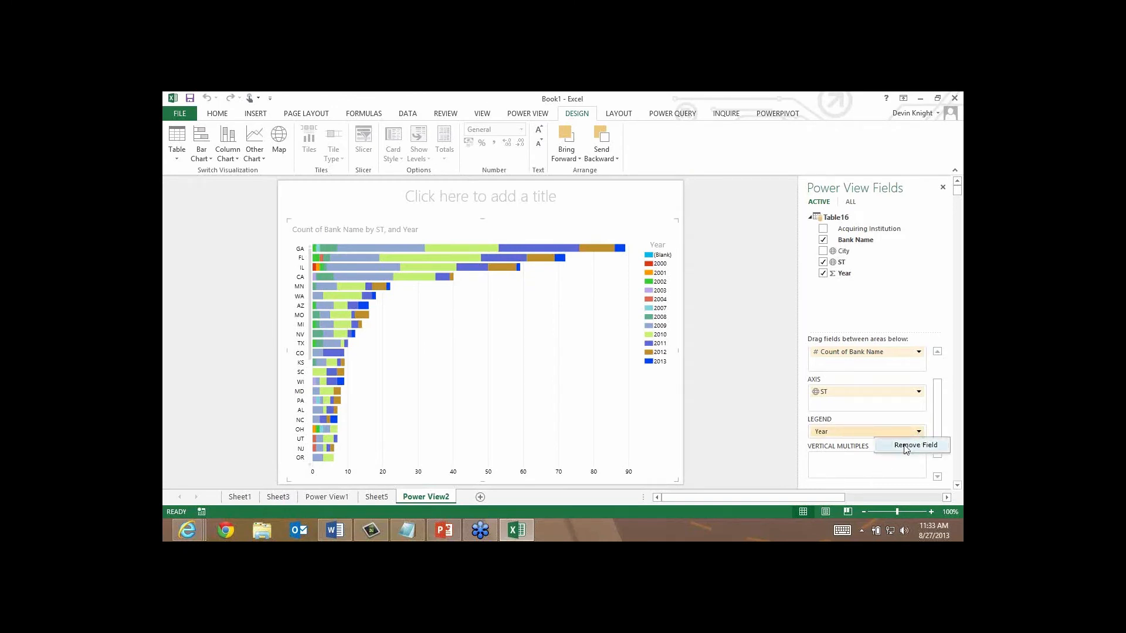
pyautogui.click(905, 447)
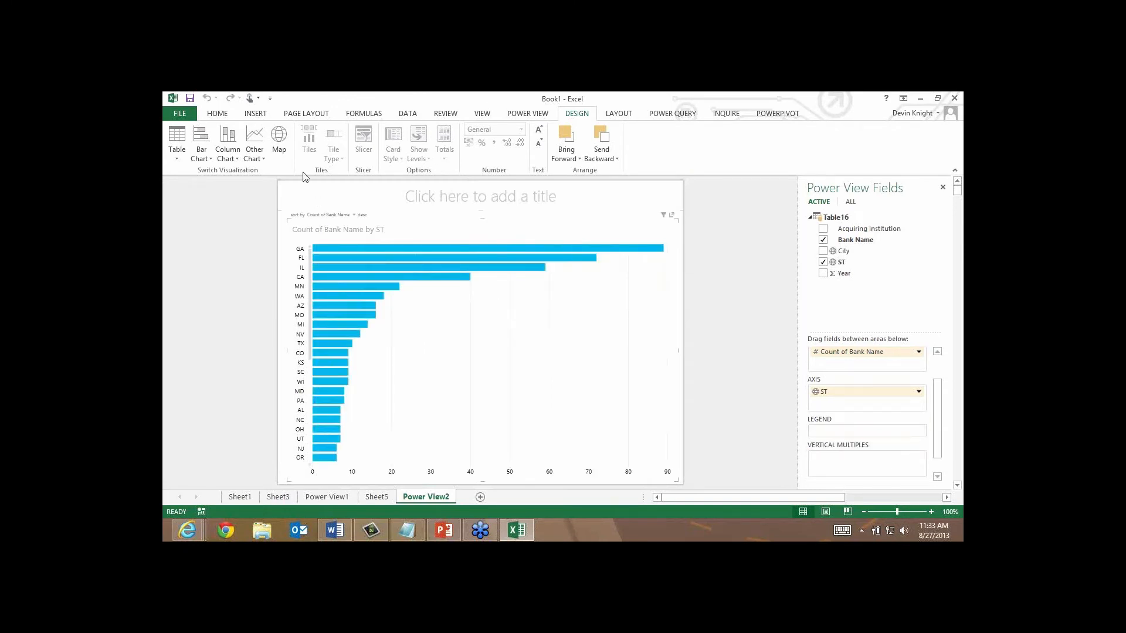
pyautogui.click(285, 143)
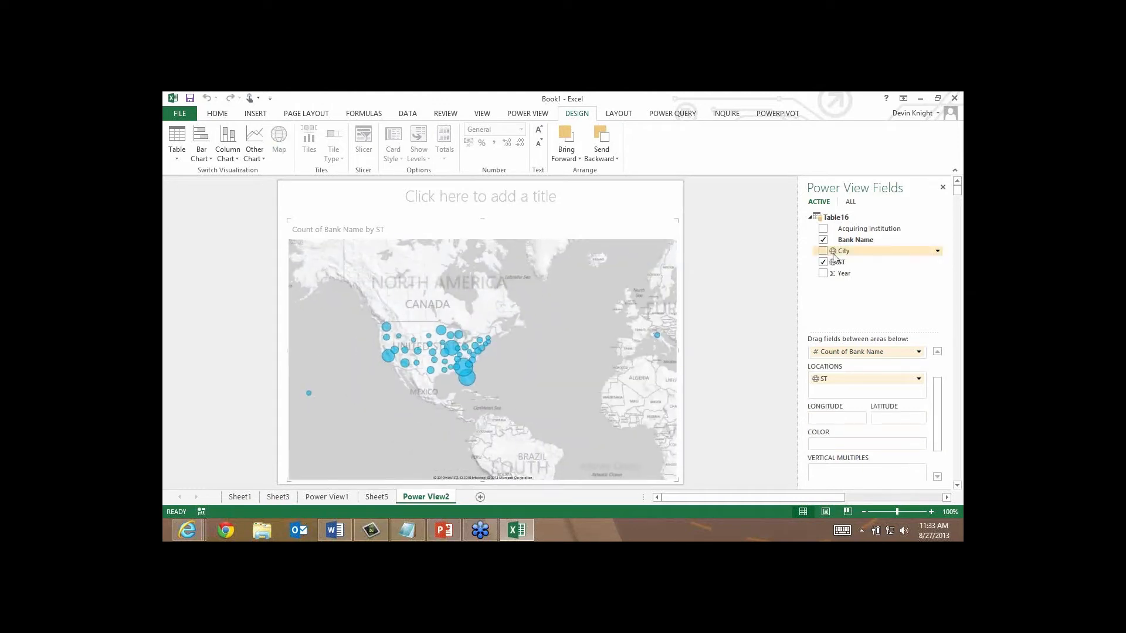
# Step: Add City below ST in the map's locations and drill down from the Georgia bubble to its cities
pyautogui.moveTo(834, 256); pyautogui.dragTo(847, 391)
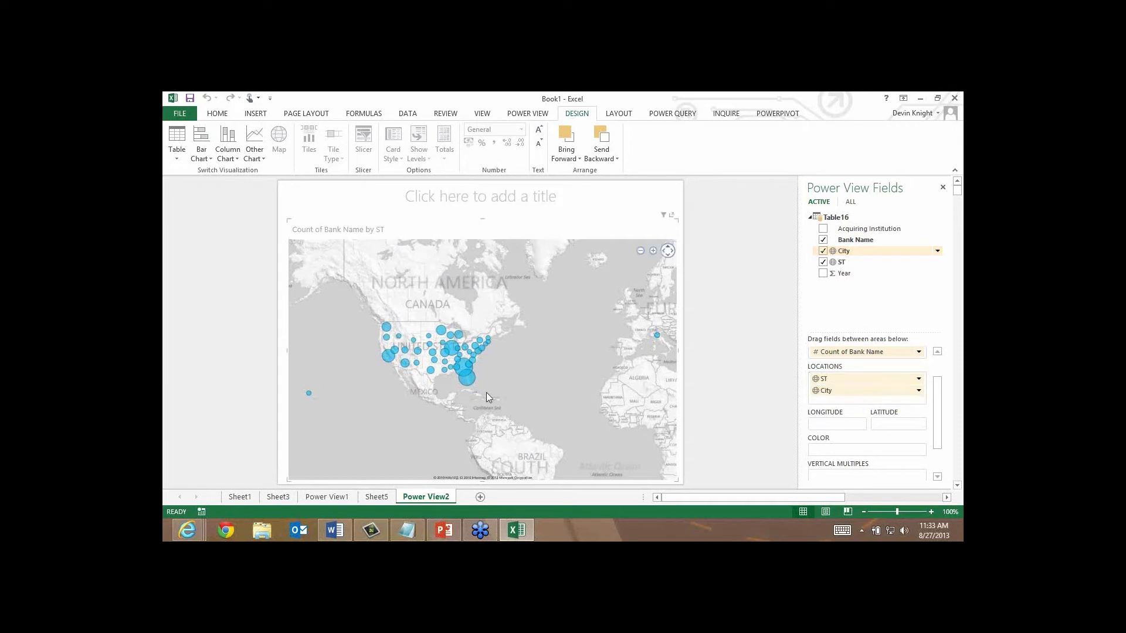
pyautogui.scroll(3, 453, 400)
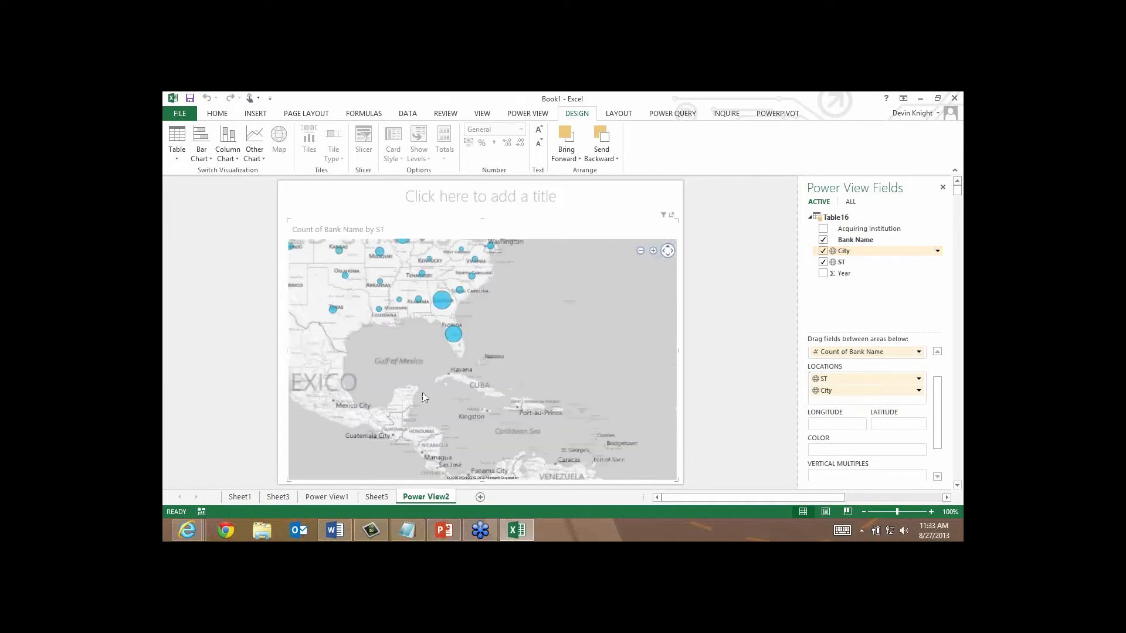
pyautogui.scroll(2, 431, 422)
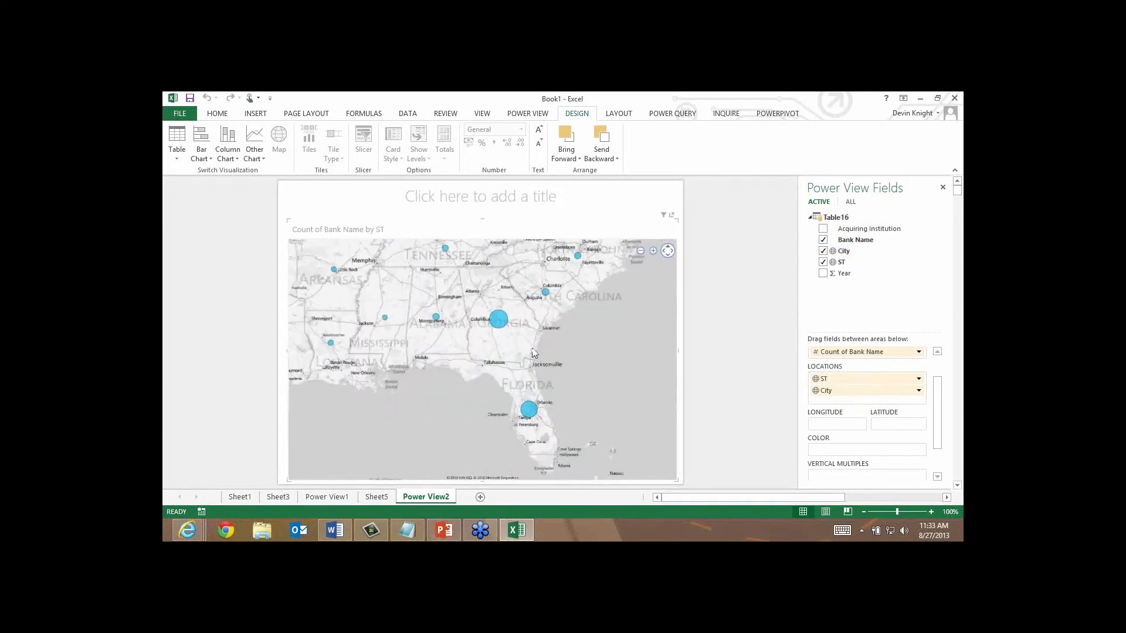
pyautogui.scroll(2, 445, 418)
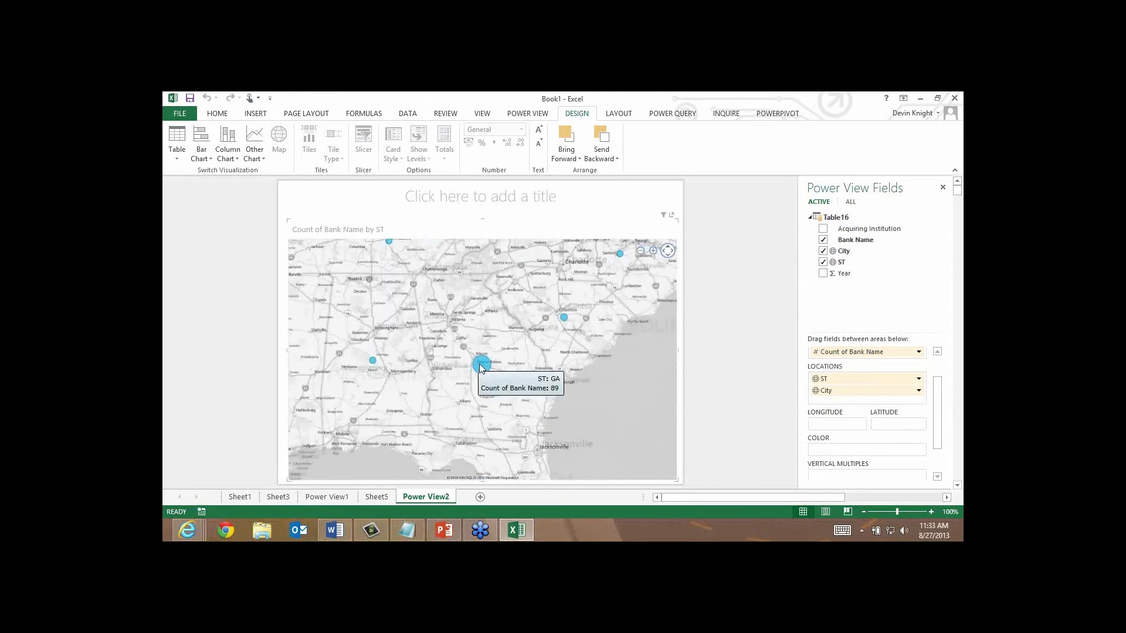
pyautogui.doubleClick(477, 367)
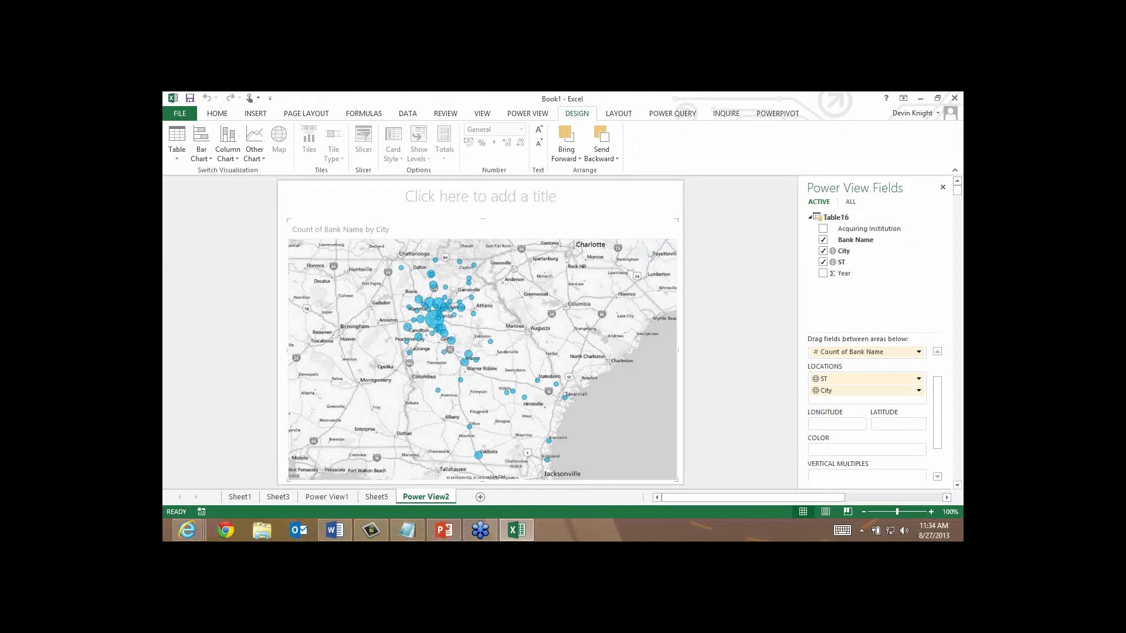
# Step: Switch to the Gapminder website in Internet Explorer and open its list of data indicators
pyautogui.hotkey('alt', 'Tab')
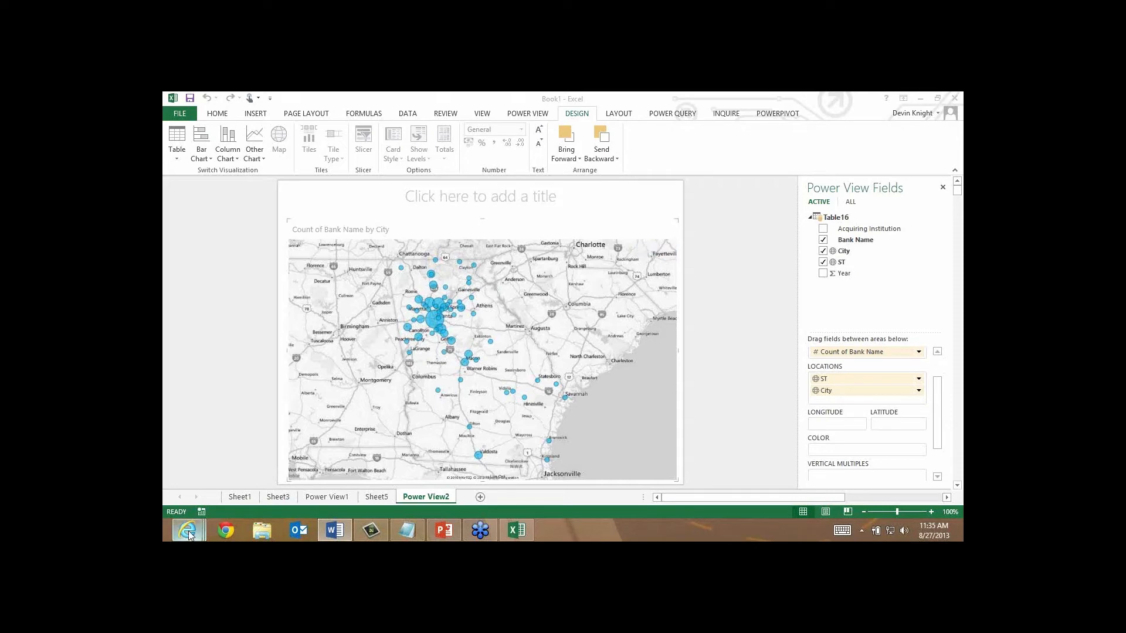
pyautogui.moveTo(188, 533)
pyautogui.click(334, 471)
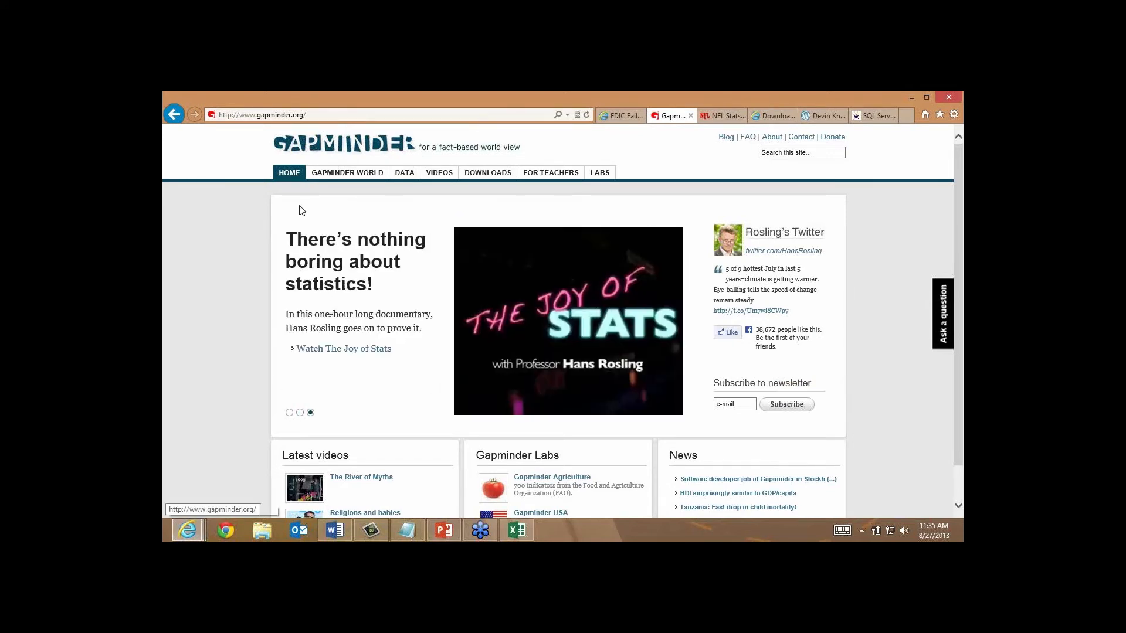
pyautogui.click(404, 175)
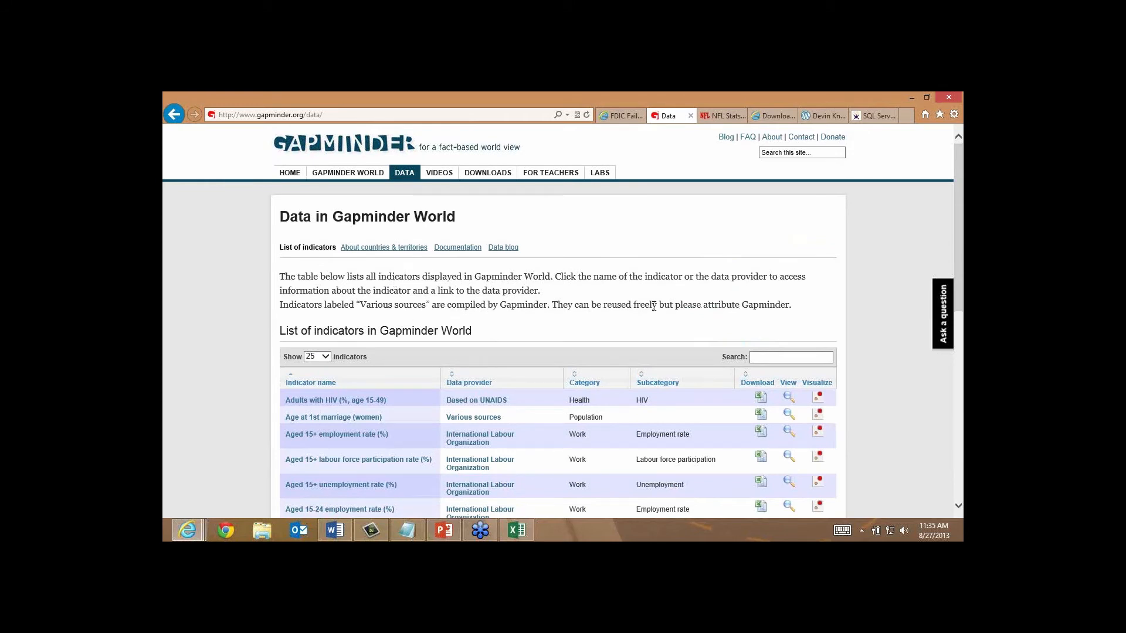
# Step: Search the indicator list for BMI and check the link options of the men's Body Mass Index Excel download
pyautogui.click(772, 358)
pyautogui.write('BMI')
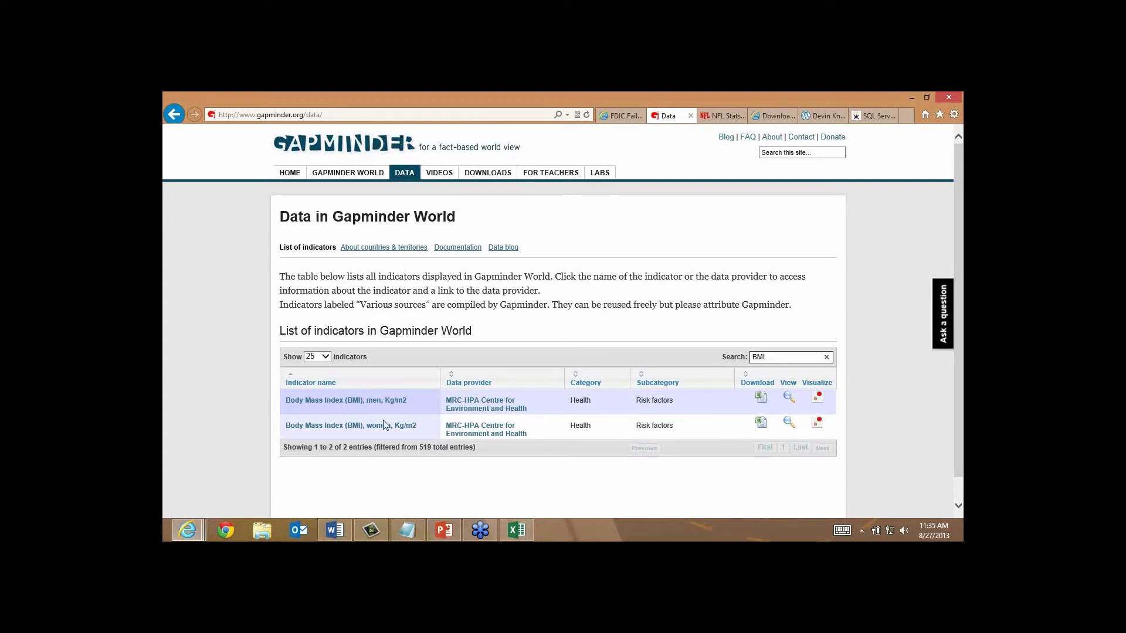
pyautogui.rightClick(762, 404)
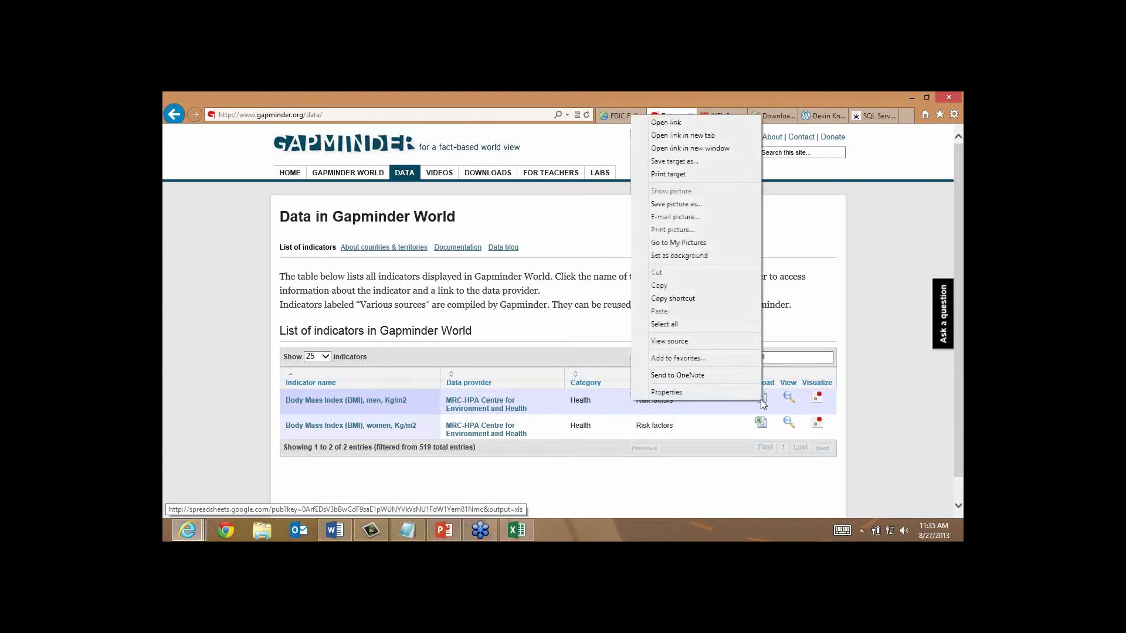
pyautogui.click(695, 487)
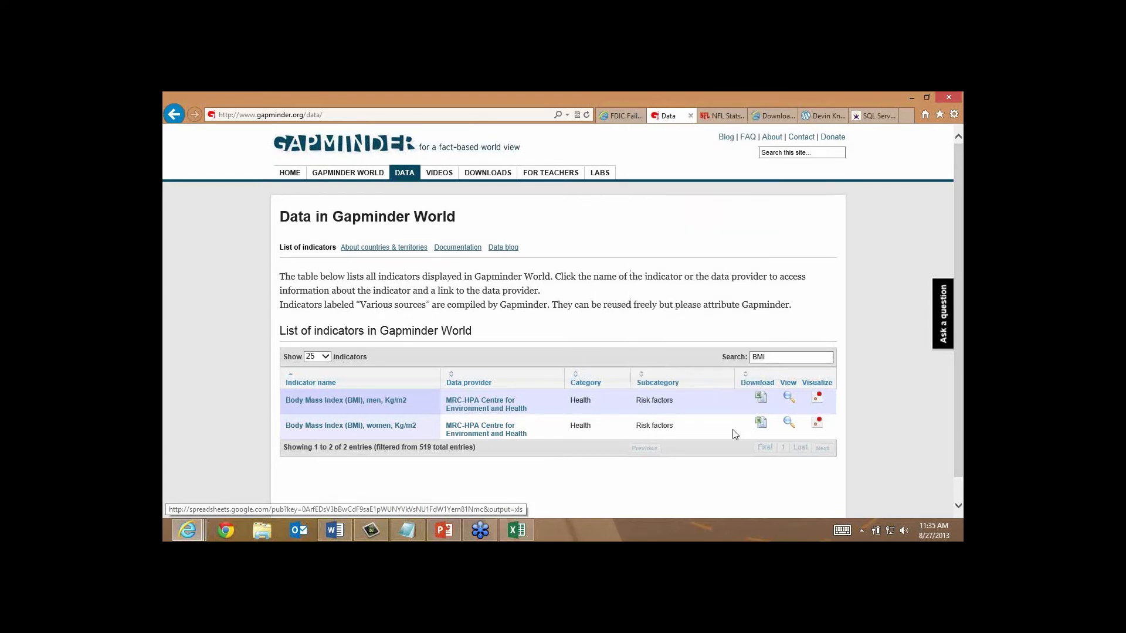
# Step: Copy the link address of the men's Body Mass Index Excel download and return to the Excel workbook
pyautogui.rightClick(762, 405)
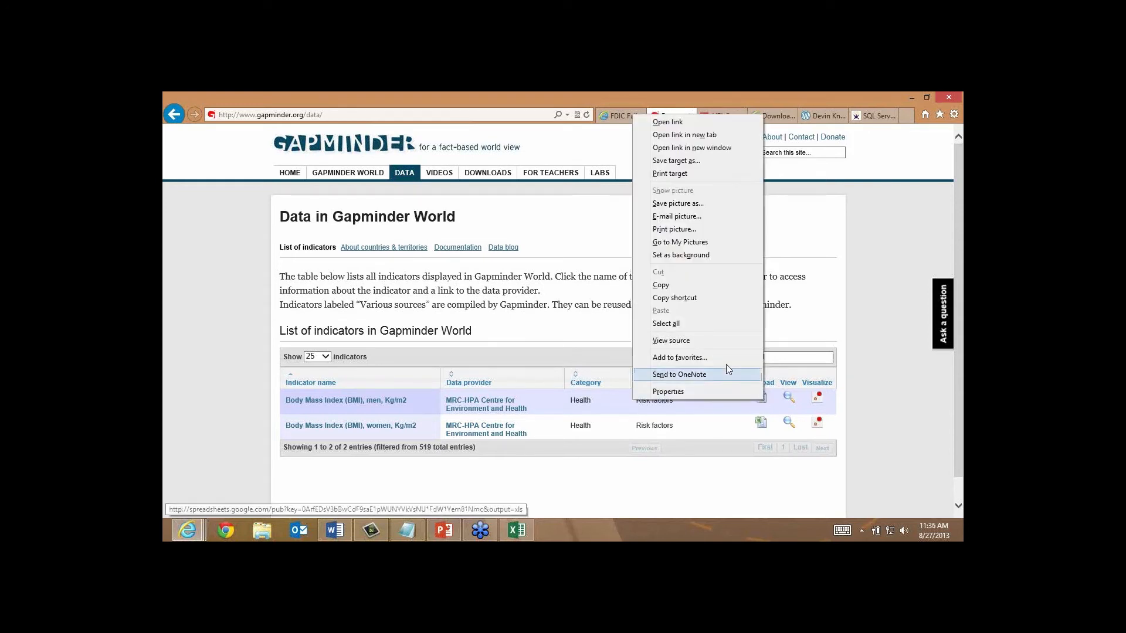
pyautogui.click(688, 300)
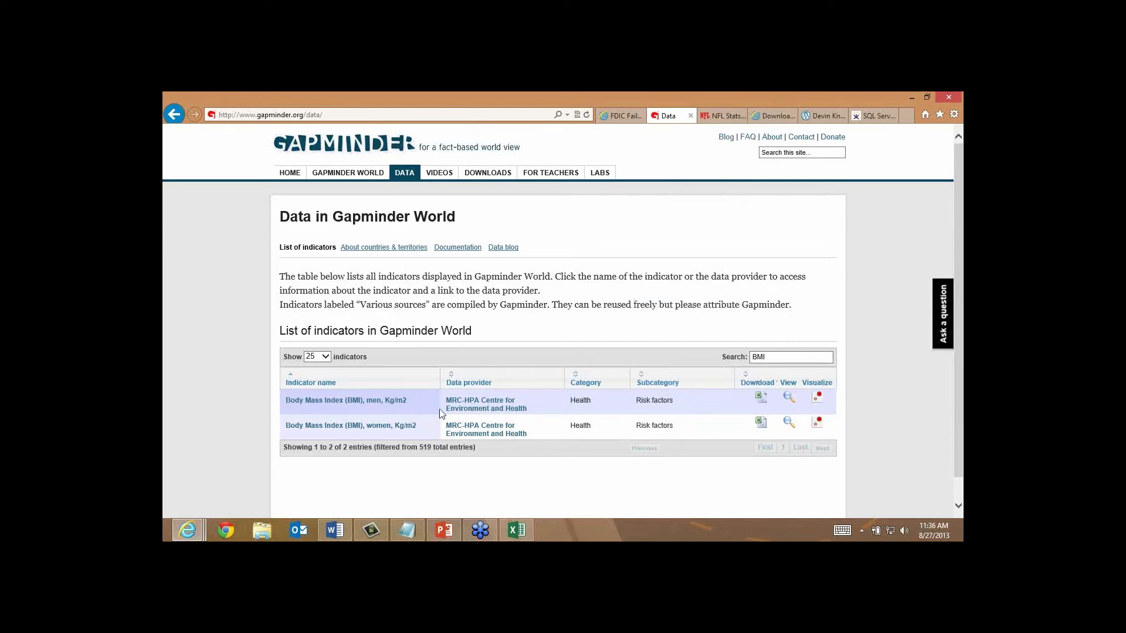
pyautogui.click(912, 98)
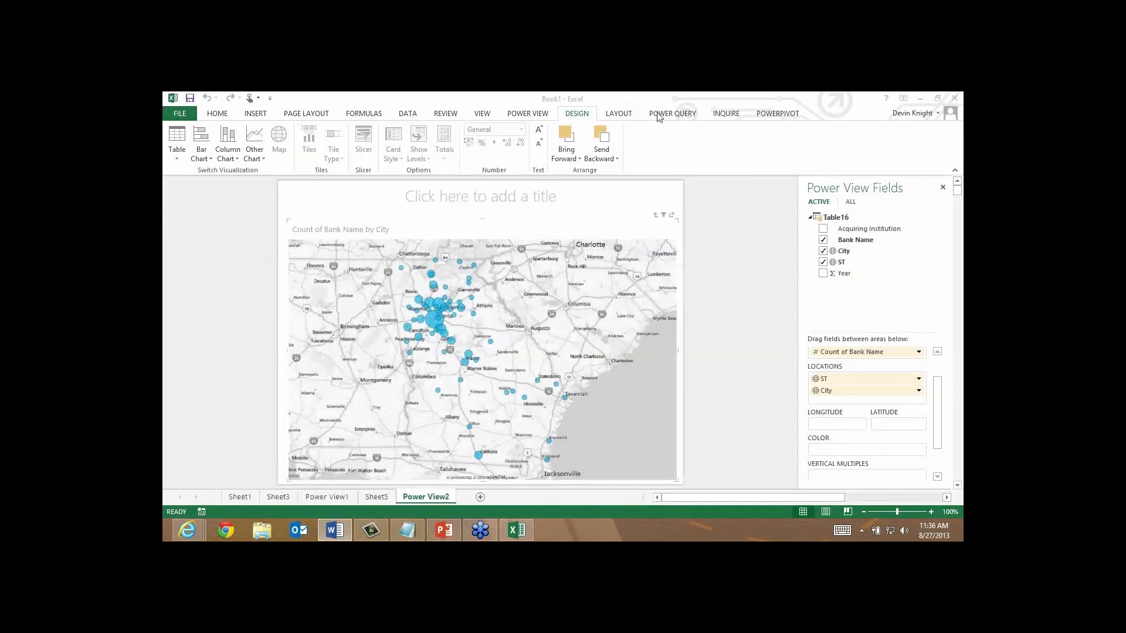
# Step: Create a Power Query web query from the copied Gapminder spreadsheet URL
pyautogui.click(680, 117)
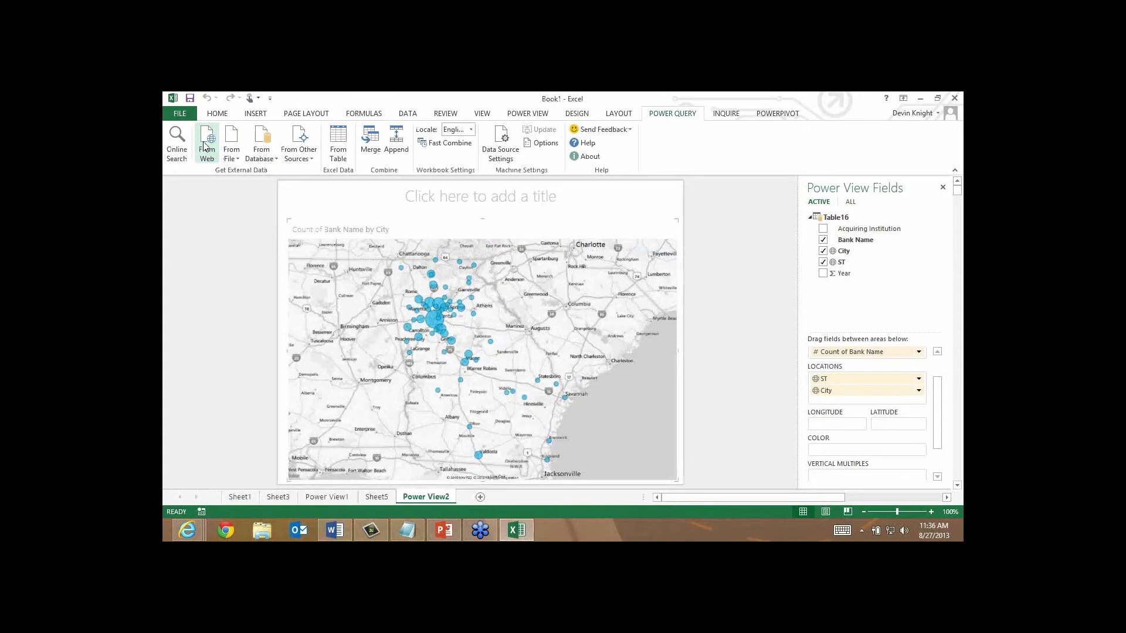
pyautogui.click(205, 146)
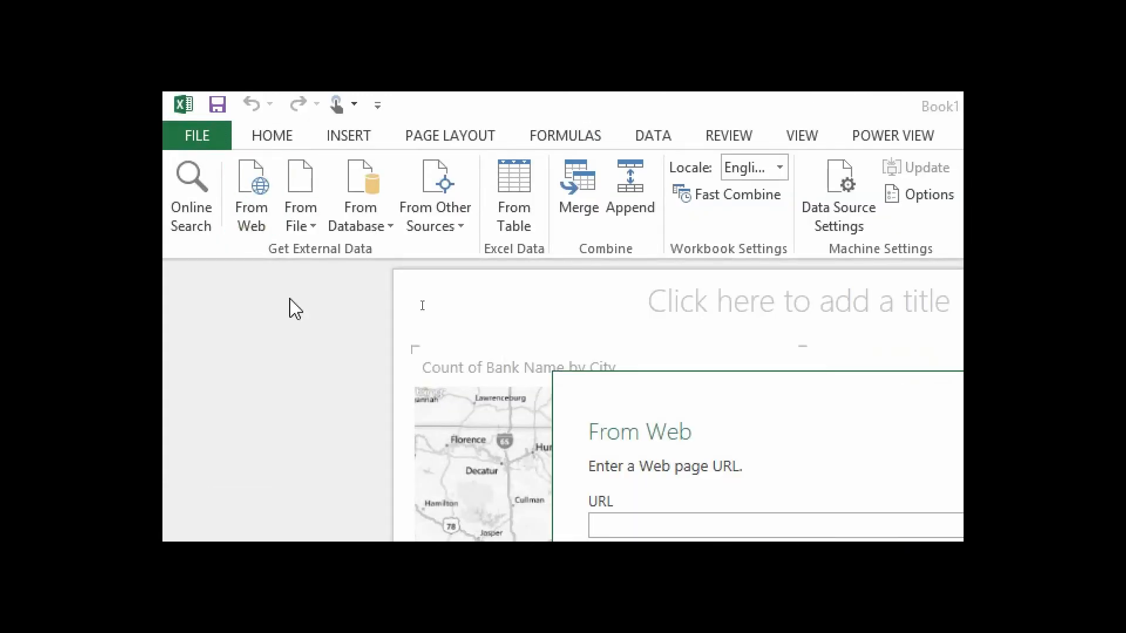
pyautogui.click(846, 479)
pyautogui.hotkey('ctrl', 'v')
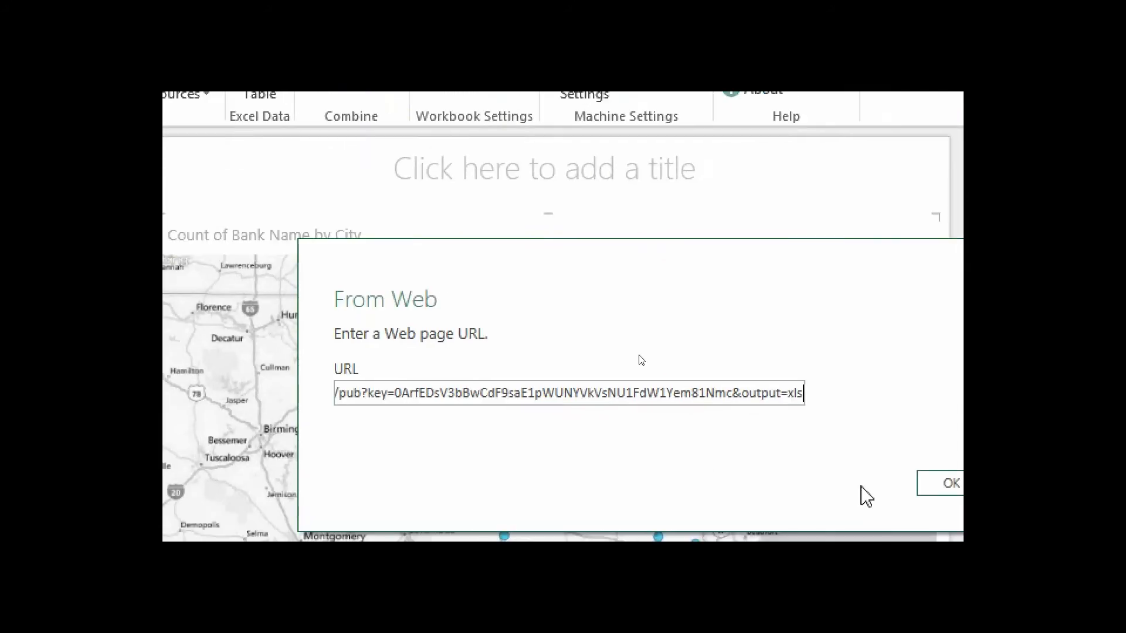
pyautogui.click(948, 484)
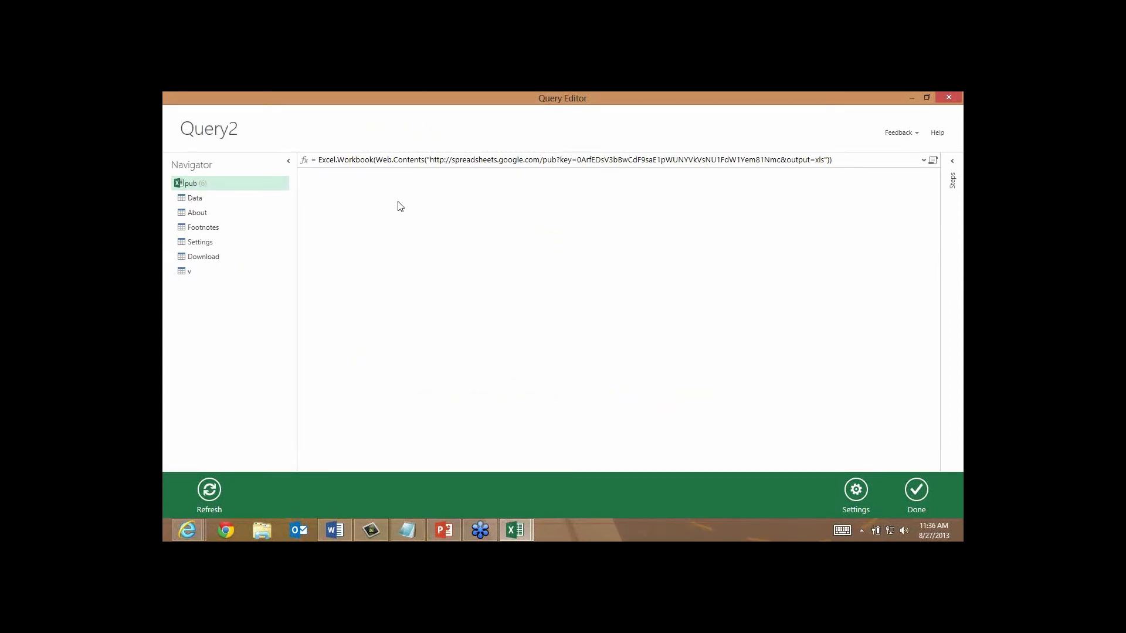
# Step: Open the Data sheet of the imported workbook in the query and use its first row as headers
pyautogui.click(199, 203)
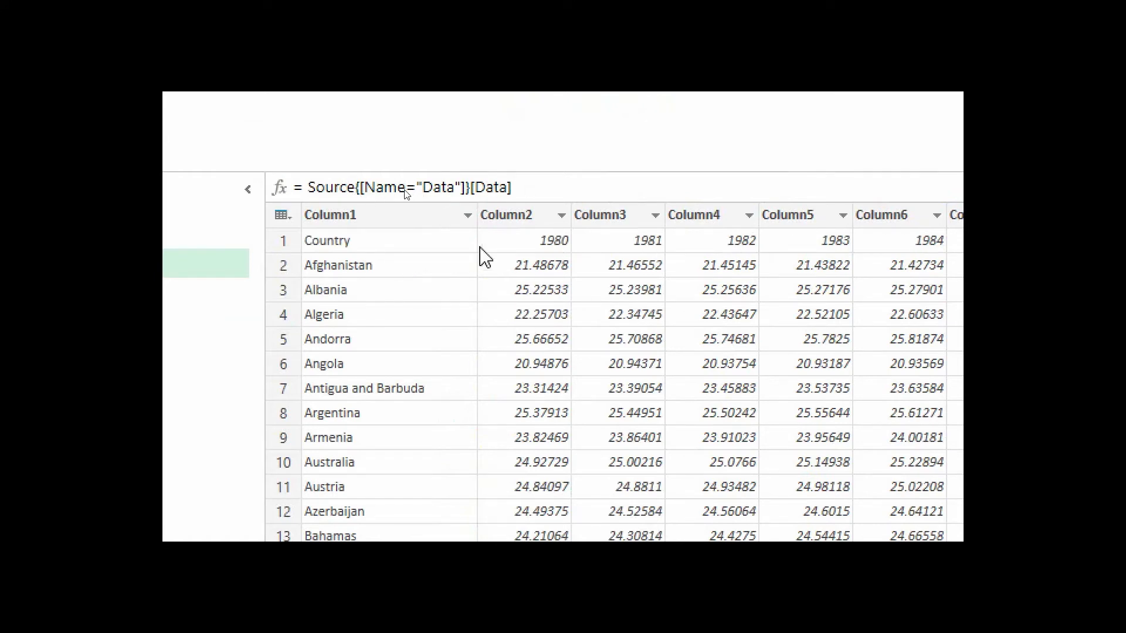
pyautogui.rightClick(435, 220)
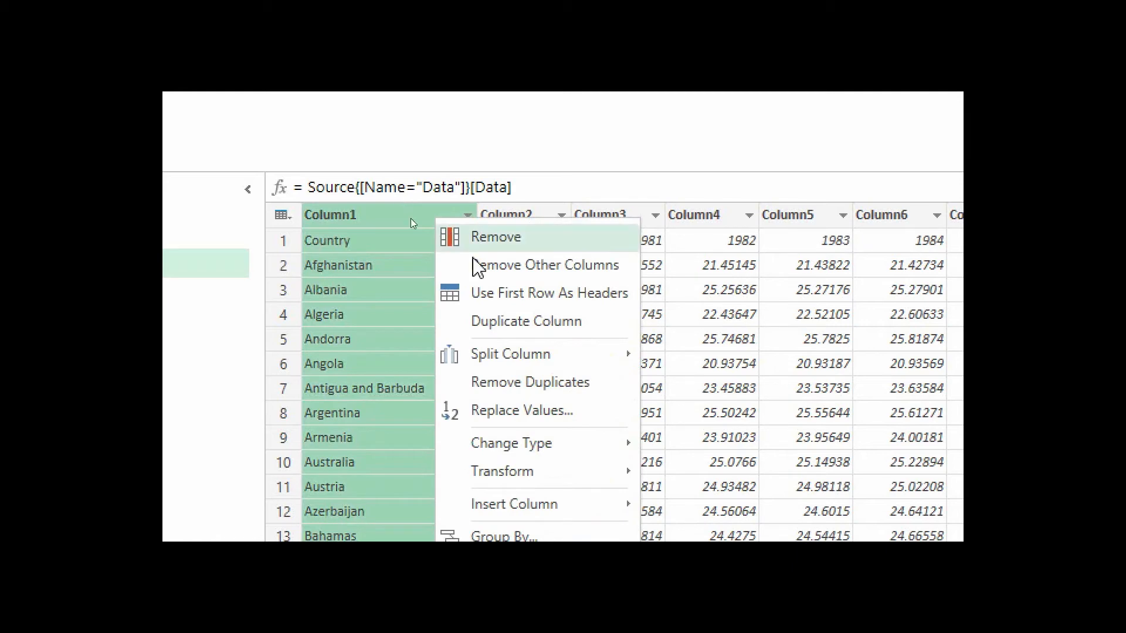
pyautogui.click(497, 300)
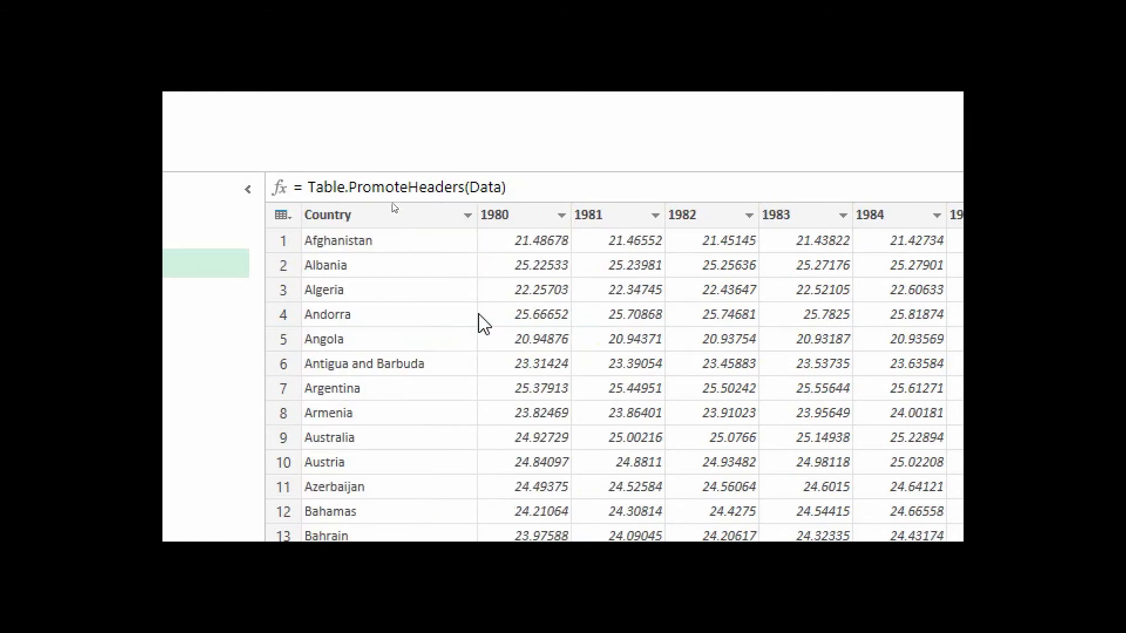
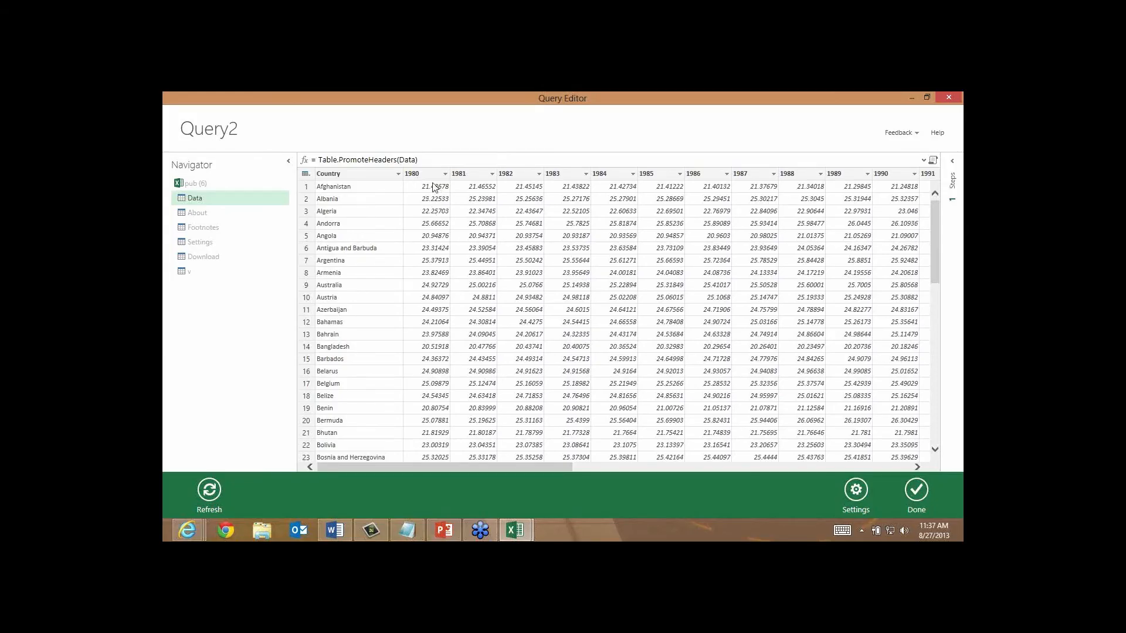
# Step: Unpivot the year columns 1980 through 2008 and look over the resulting attribute rows
pyautogui.click(456, 217)
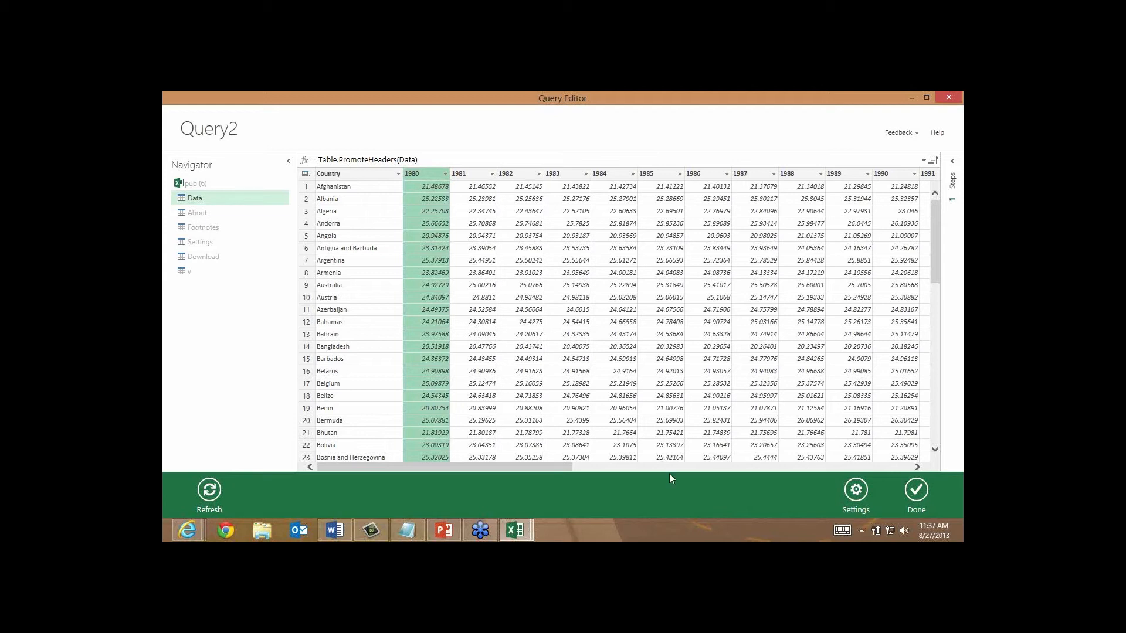
pyautogui.keyDown('shift'); pyautogui.click(895, 173); pyautogui.keyUp('shift')
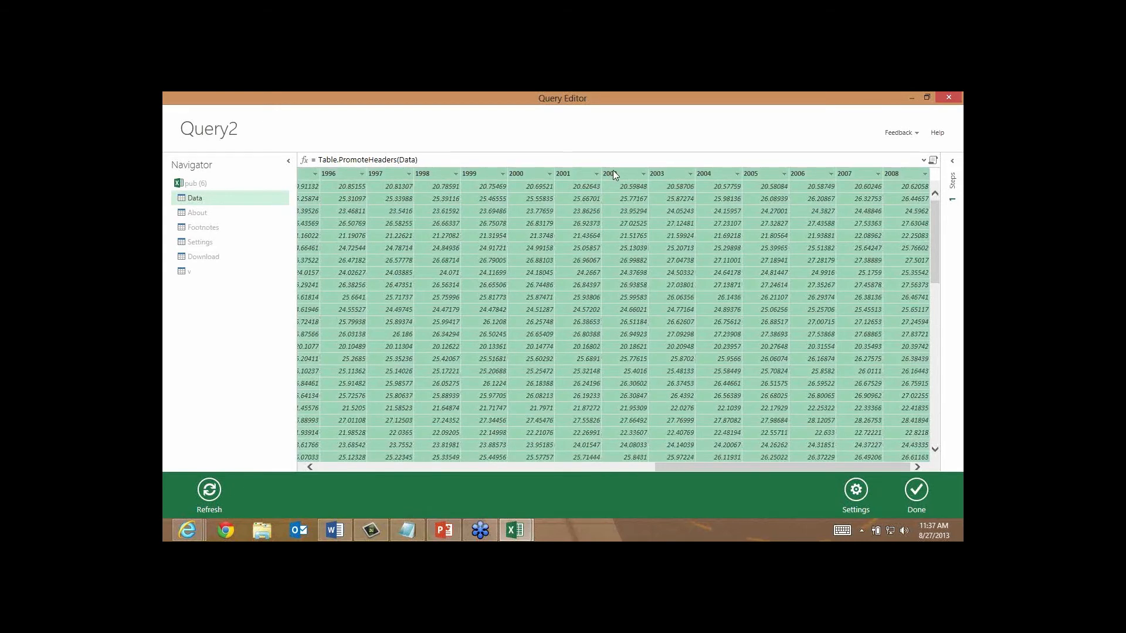
pyautogui.rightClick(614, 175)
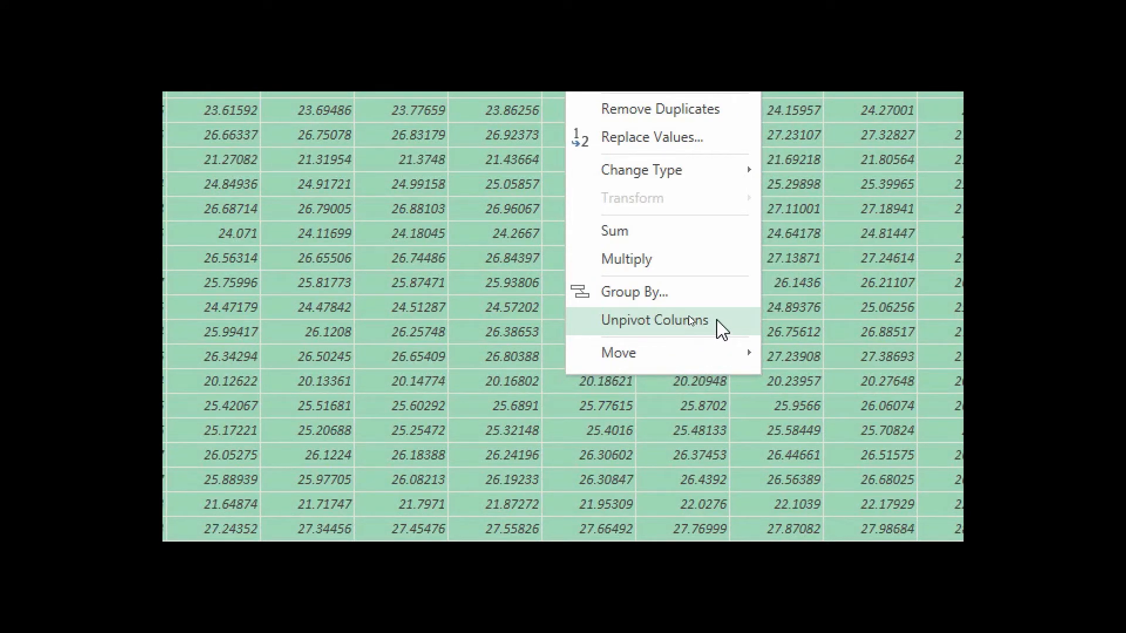
pyautogui.click(690, 321)
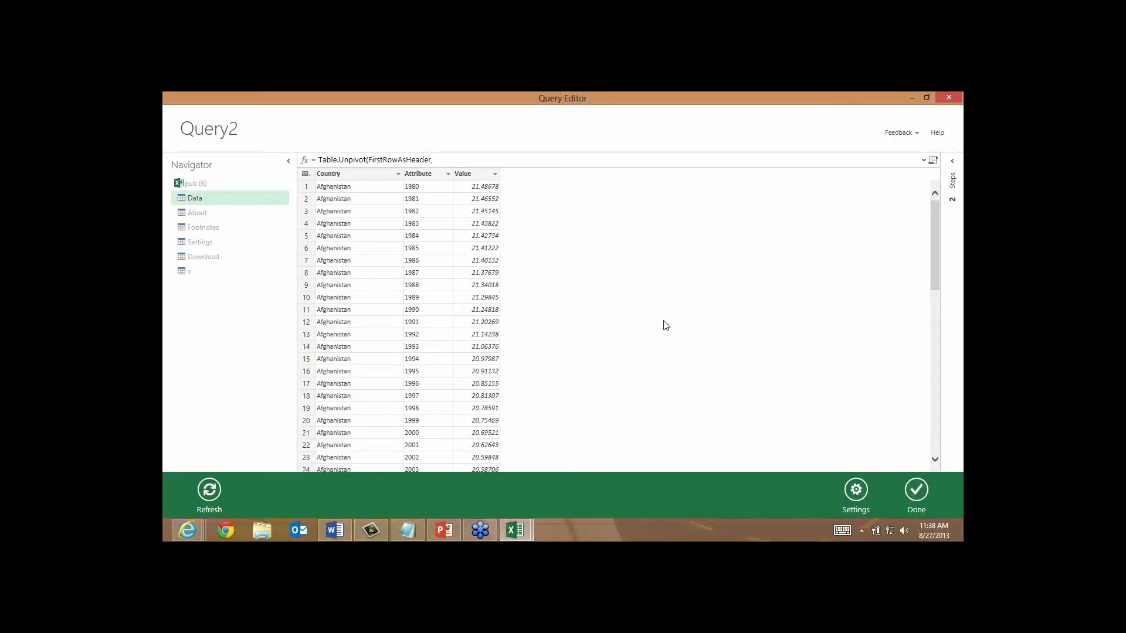
pyautogui.click(431, 188)
pyautogui.click(429, 200)
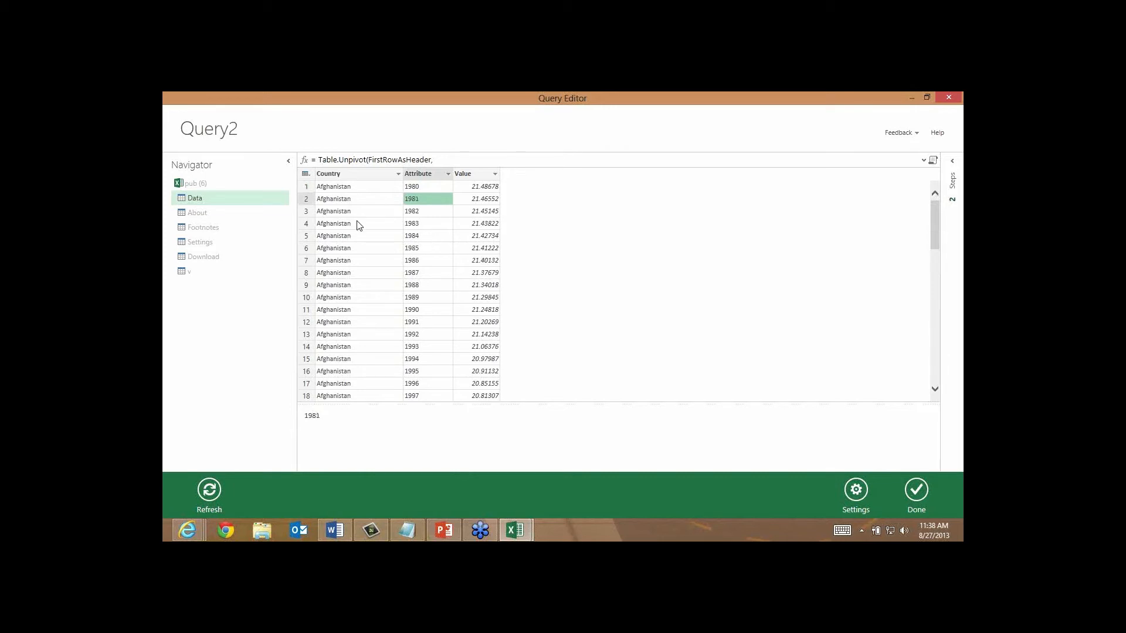
pyautogui.click(544, 217)
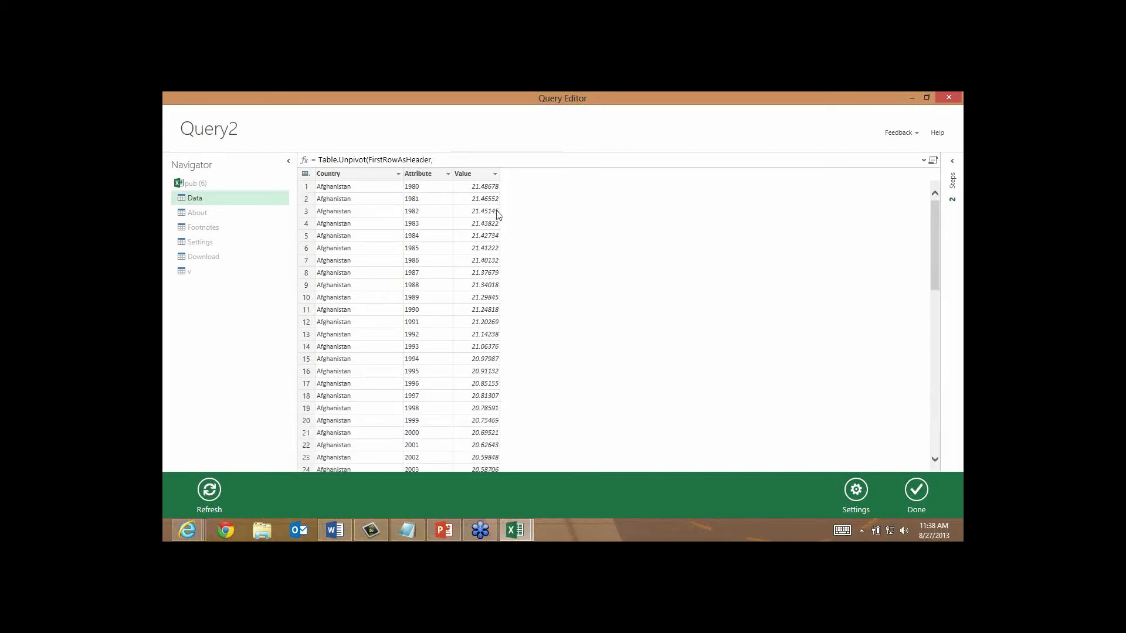
# Step: Rename the Attribute column to Year and the Value column to BMI
pyautogui.rightClick(424, 178)
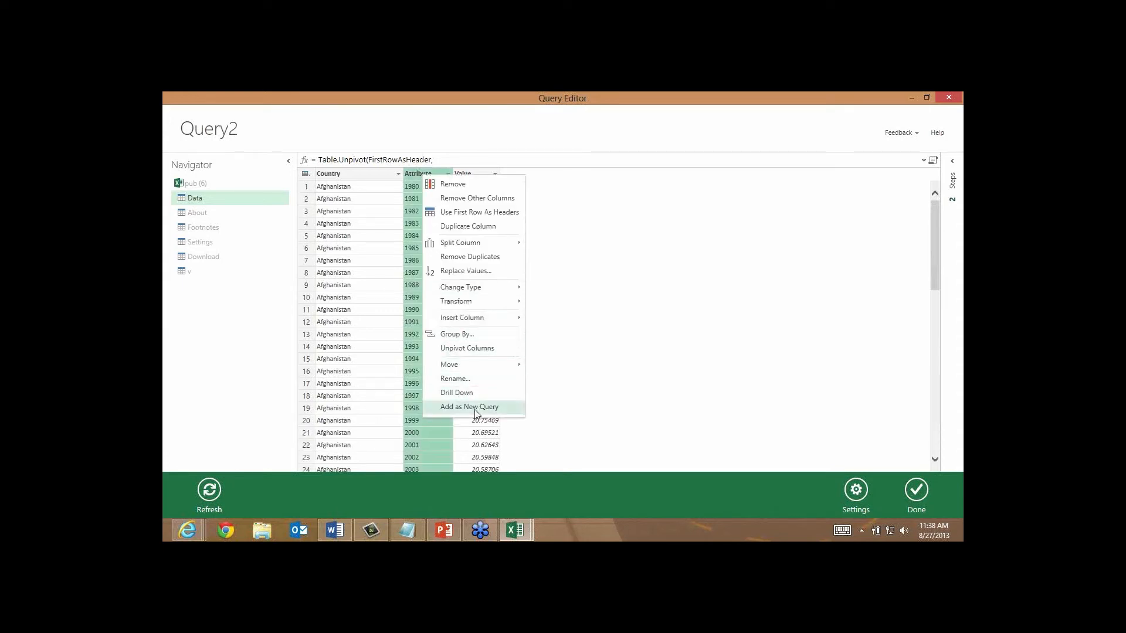
pyautogui.click(467, 380)
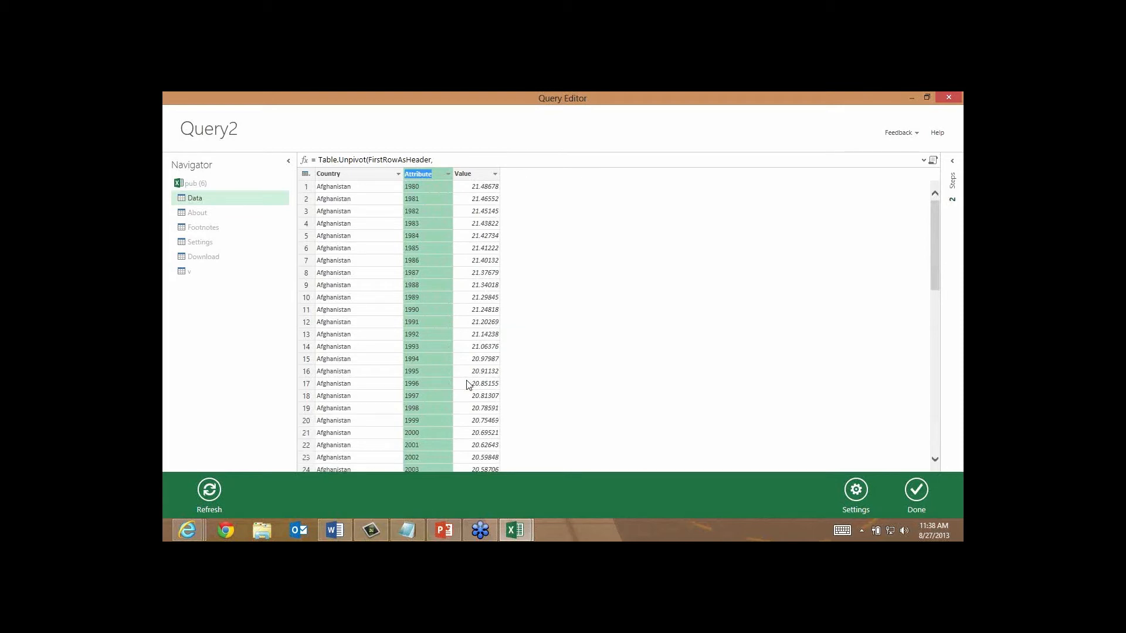
pyautogui.write('Year')
pyautogui.press('Return')
pyautogui.rightClick(472, 176)
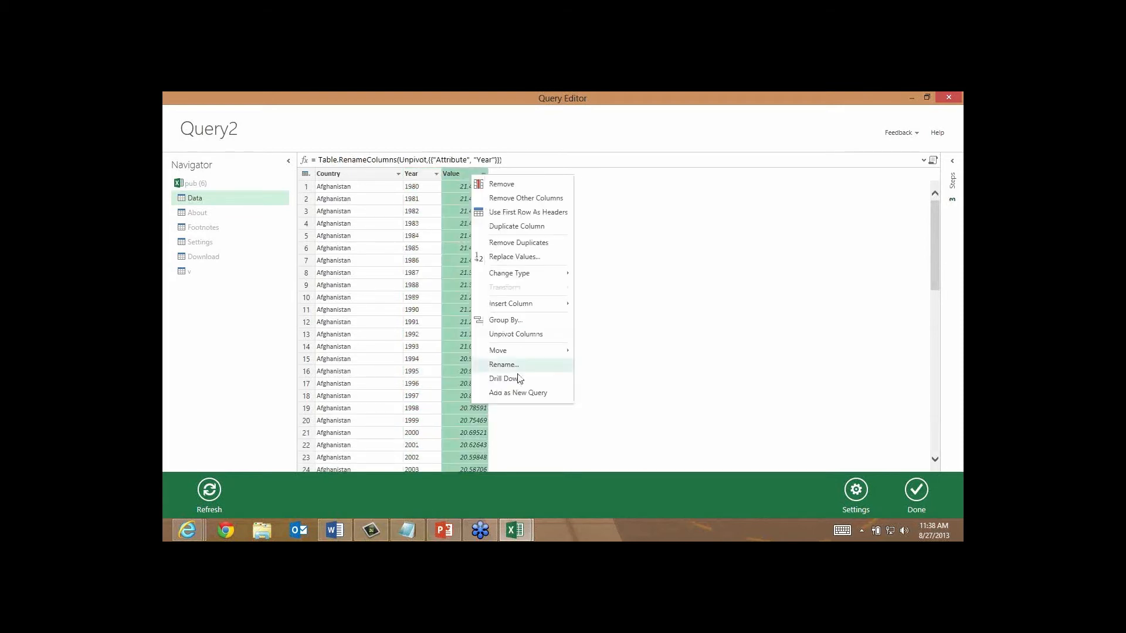
pyautogui.click(518, 369)
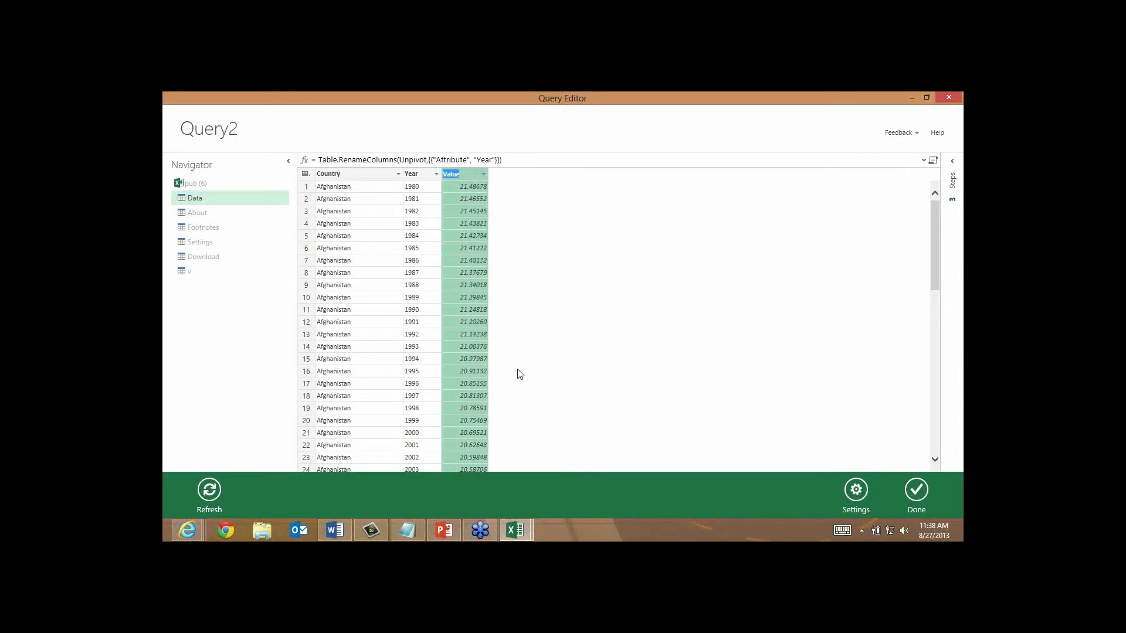
pyautogui.write('BMI')
pyautogui.press('Return')
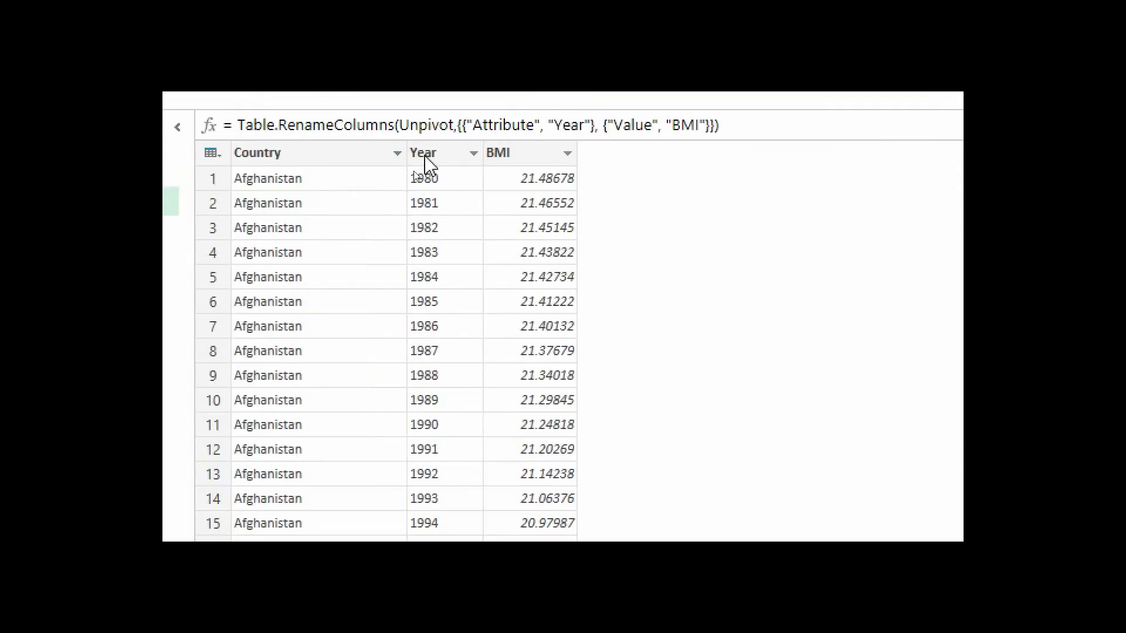
# Step: Change the Year column's data type to Number and check the range of years listed for Afghanistan
pyautogui.rightClick(427, 155)
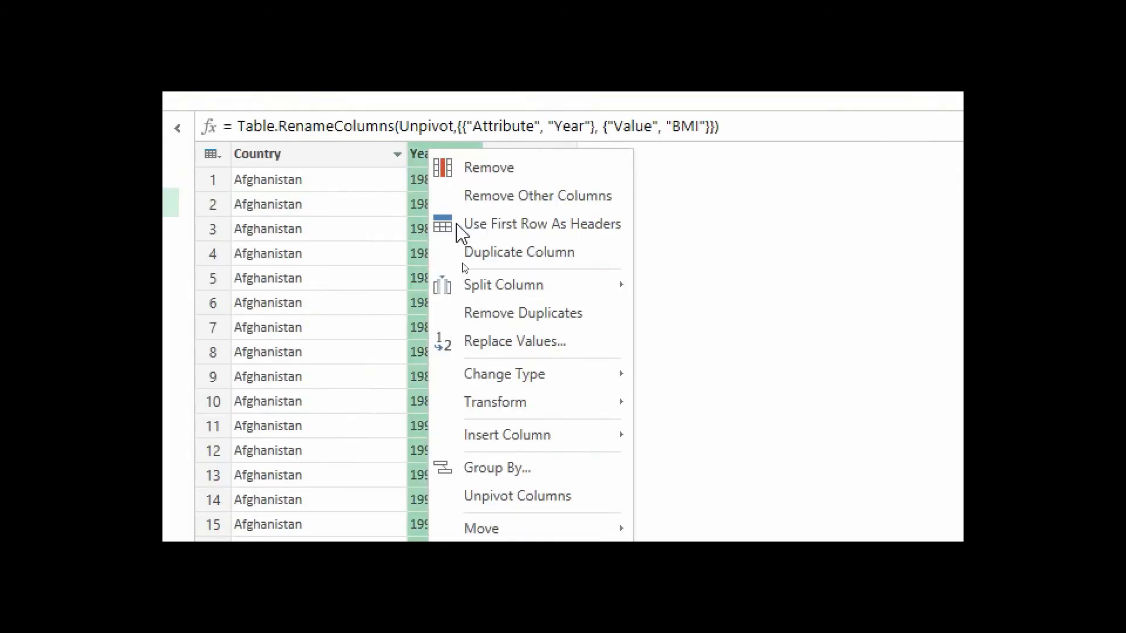
pyautogui.moveTo(535, 381)
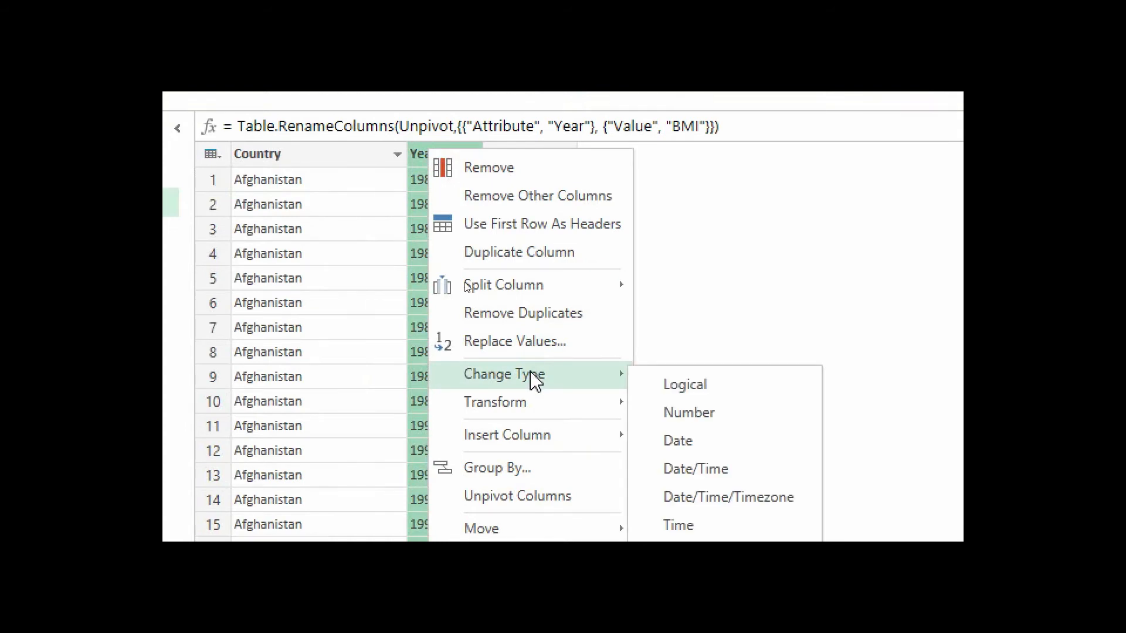
pyautogui.click(682, 416)
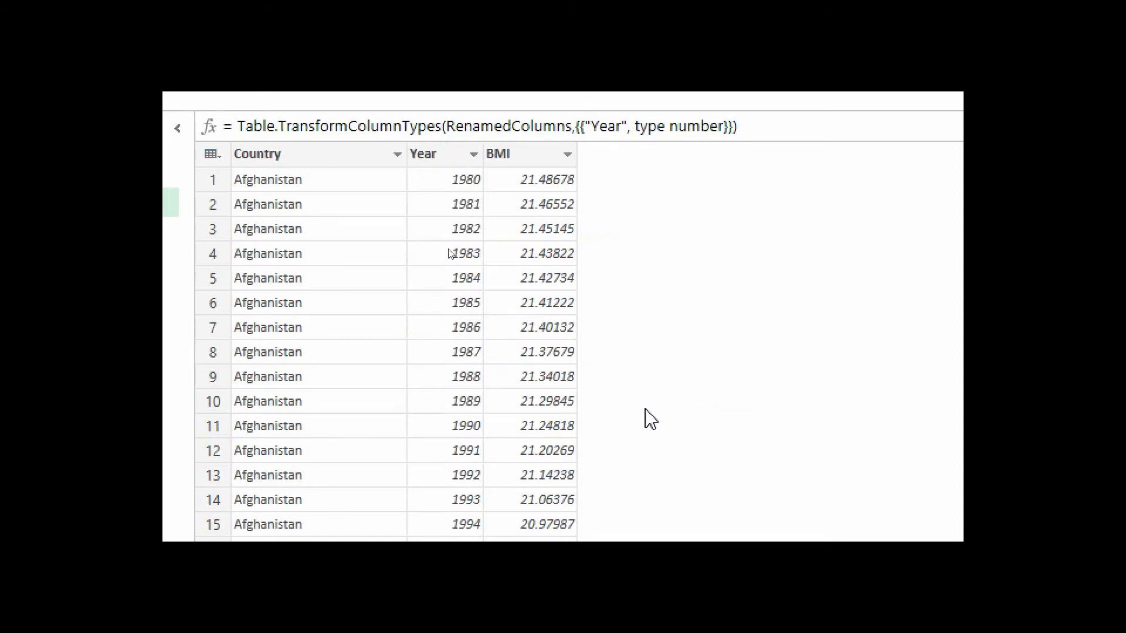
pyautogui.click(433, 184)
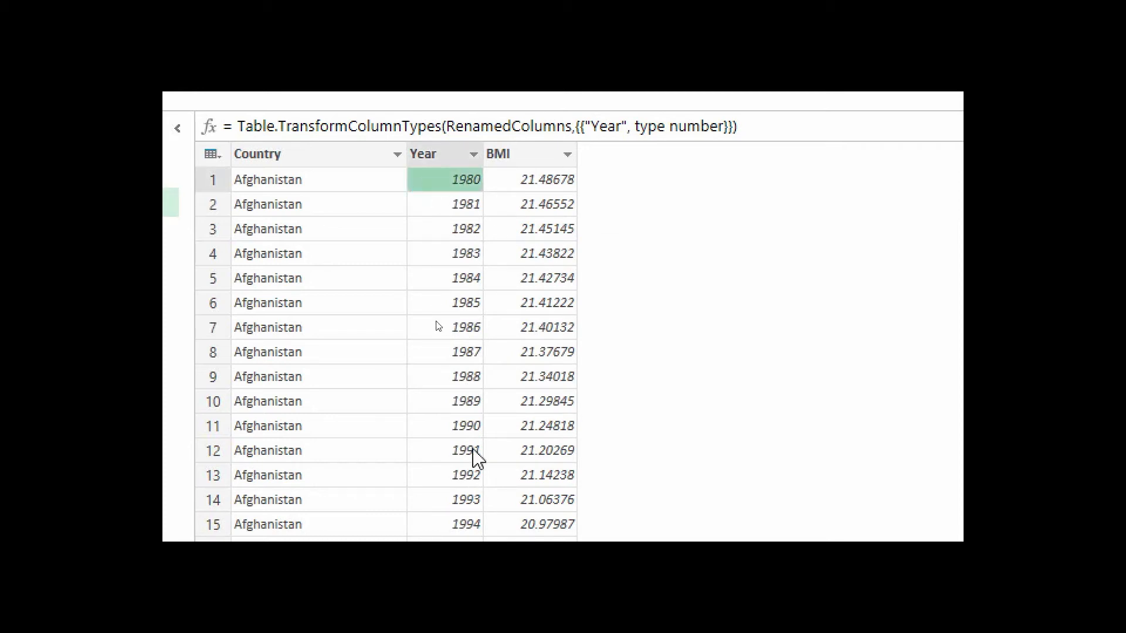
pyautogui.scroll(-7, 477, 458)
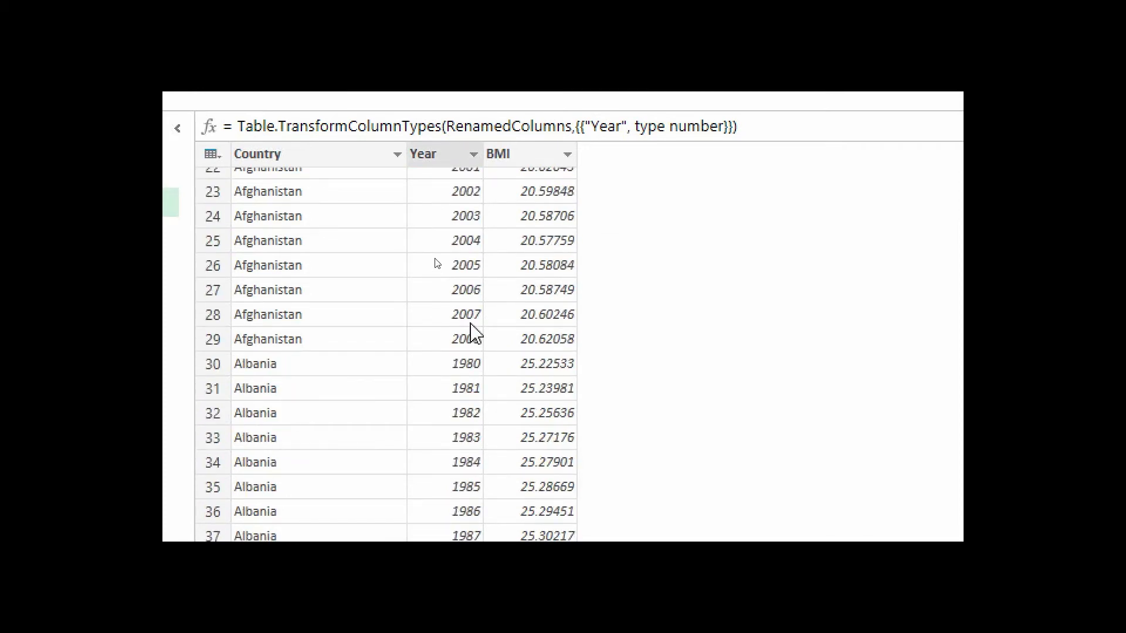
pyautogui.click(474, 336)
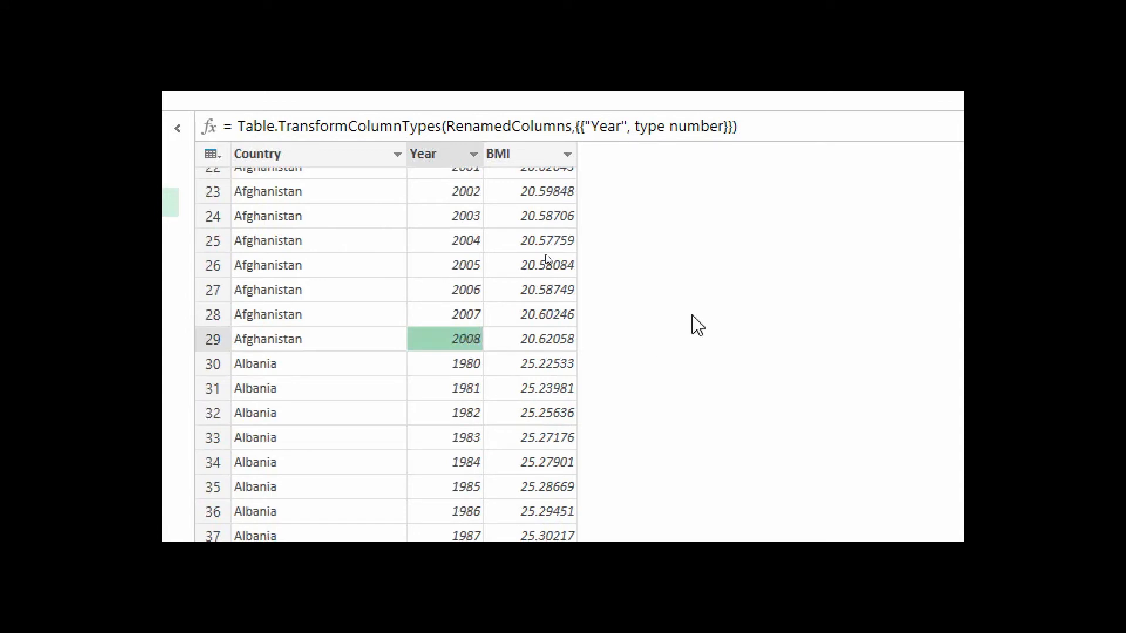
pyautogui.click(696, 326)
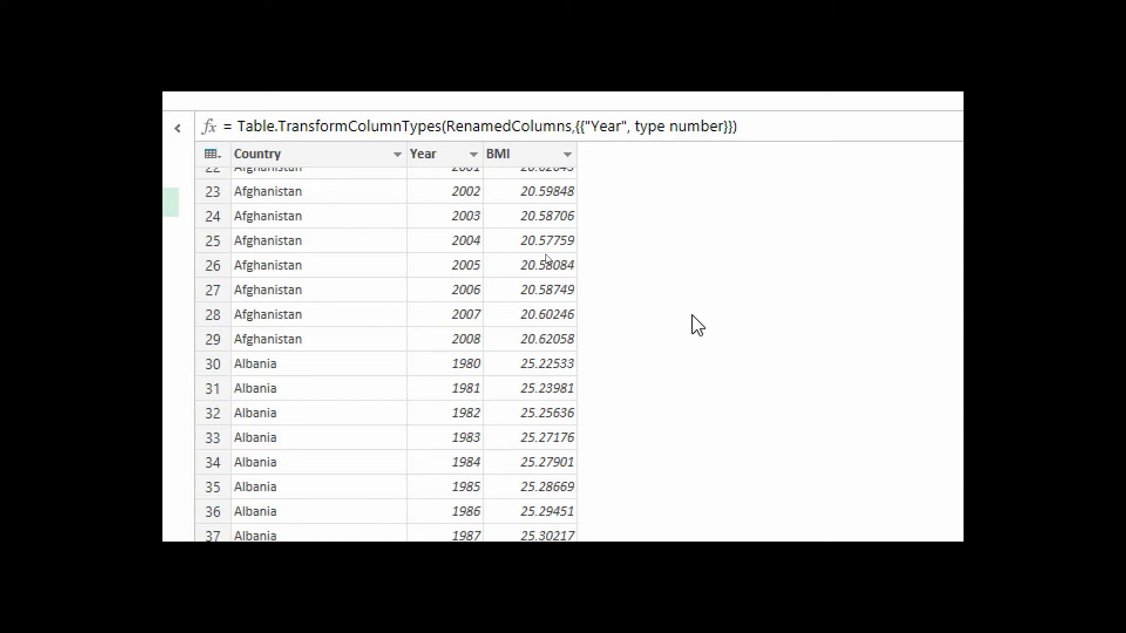
pyautogui.scroll(7, 547, 259)
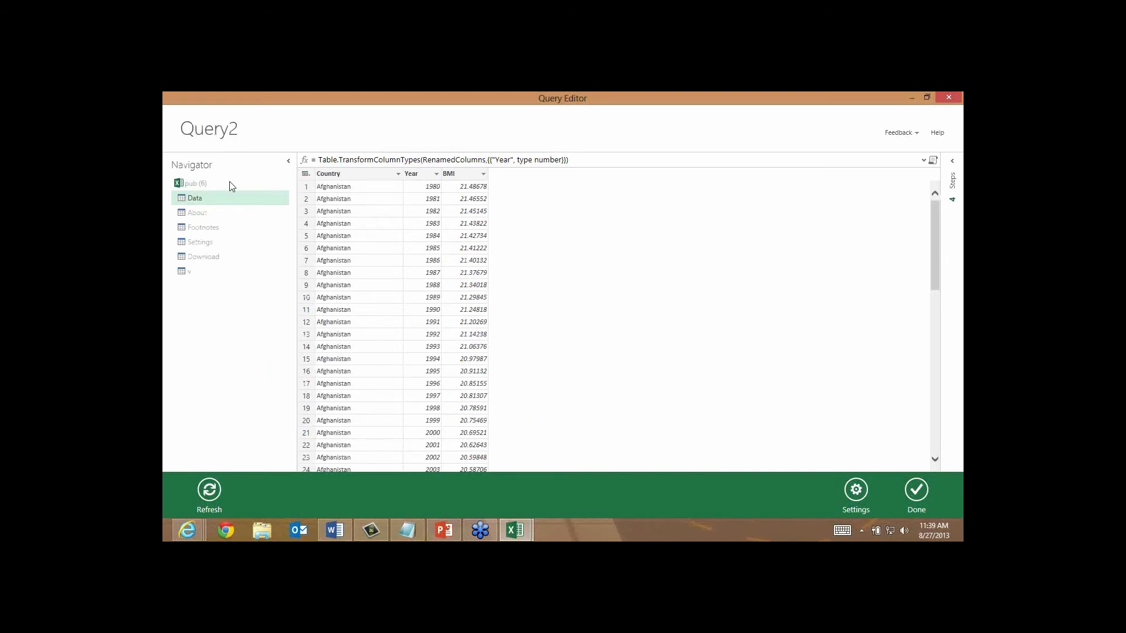
# Step: Rename the query to BMI and finish it so the data loads into a new worksheet
pyautogui.doubleClick(212, 131)
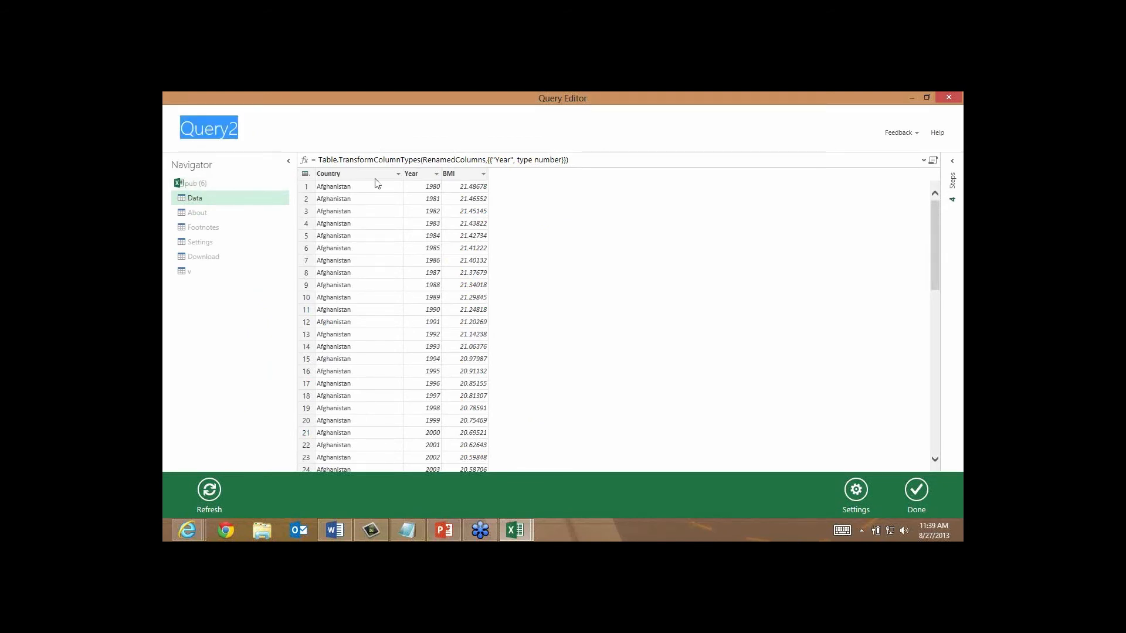
pyautogui.write('SM')
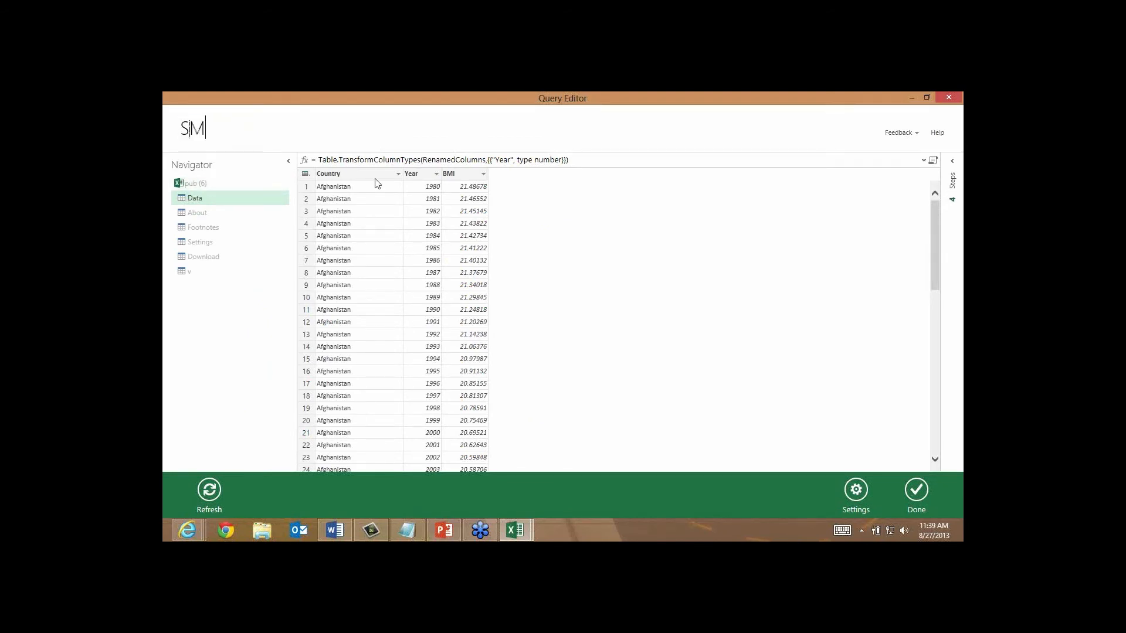
pyautogui.press('BackSpace')
pyautogui.press('BackSpace')
pyautogui.write('BMI')
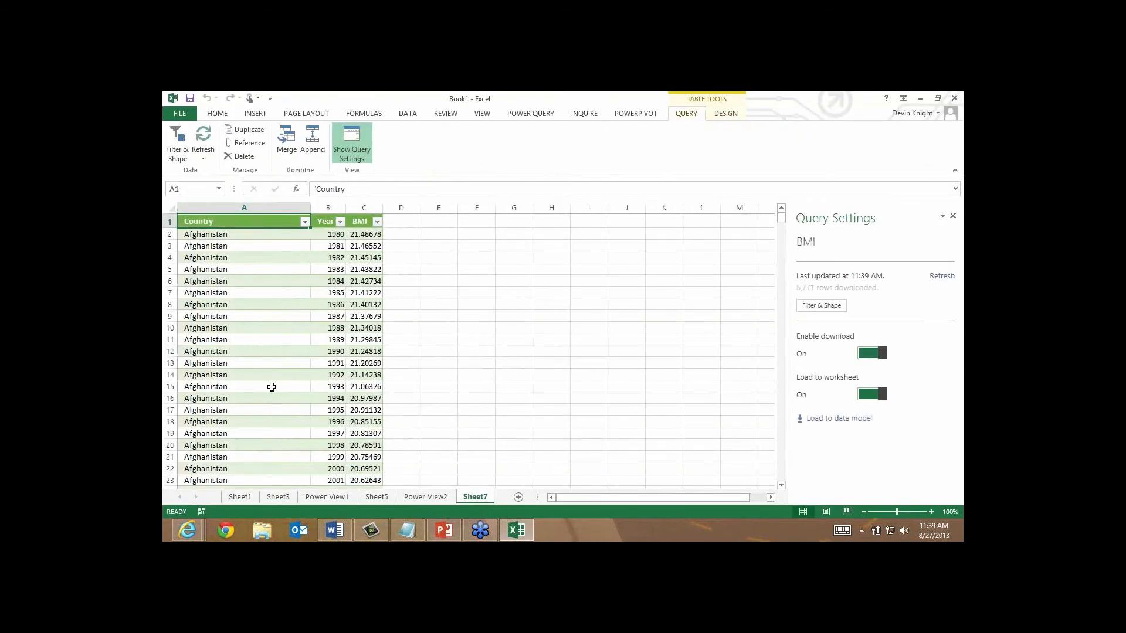
# Step: Switch back to the Internet Explorer window
pyautogui.hotkey('alt', 'Tab')
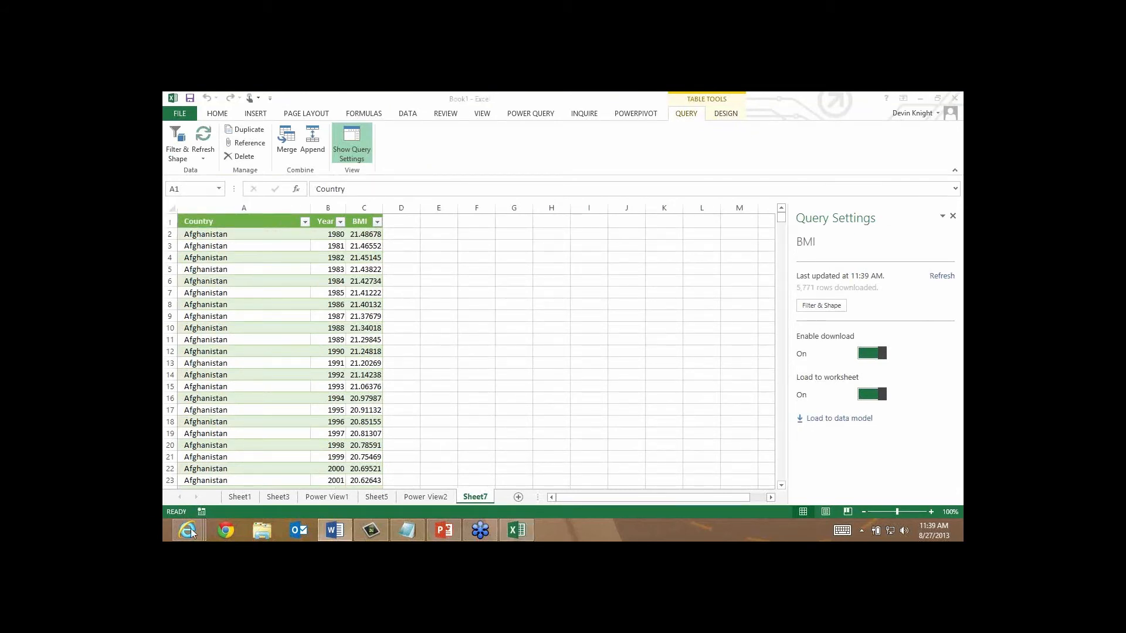
pyautogui.moveTo(188, 530)
pyautogui.click(326, 477)
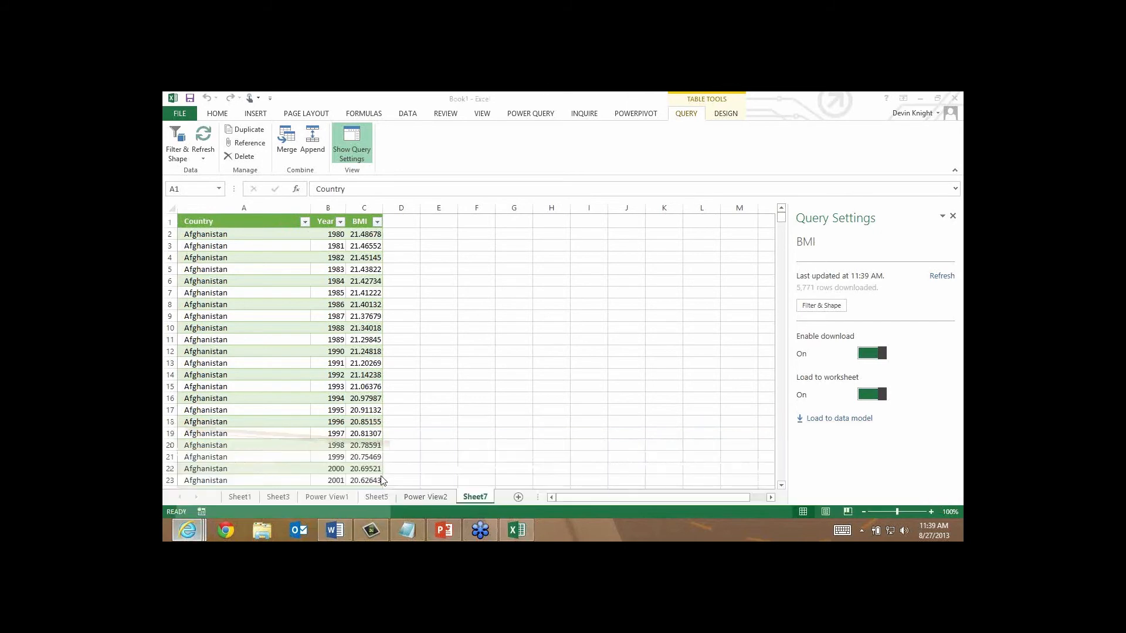
# Step: Search Gapminder's indicators for "gdp per capita" and copy the Excel download link of Income per person (GDP/capita, PPP$ inflation-adjusted)
pyautogui.moveTo(788, 357); pyautogui.dragTo(613, 346)
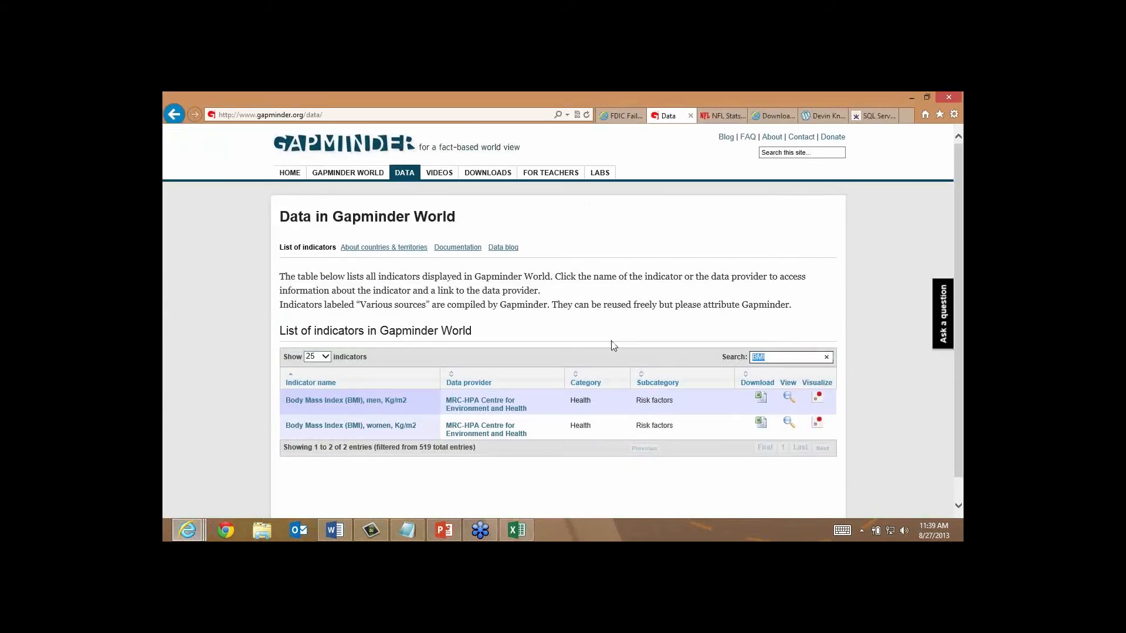
pyautogui.write('gdp per capit')
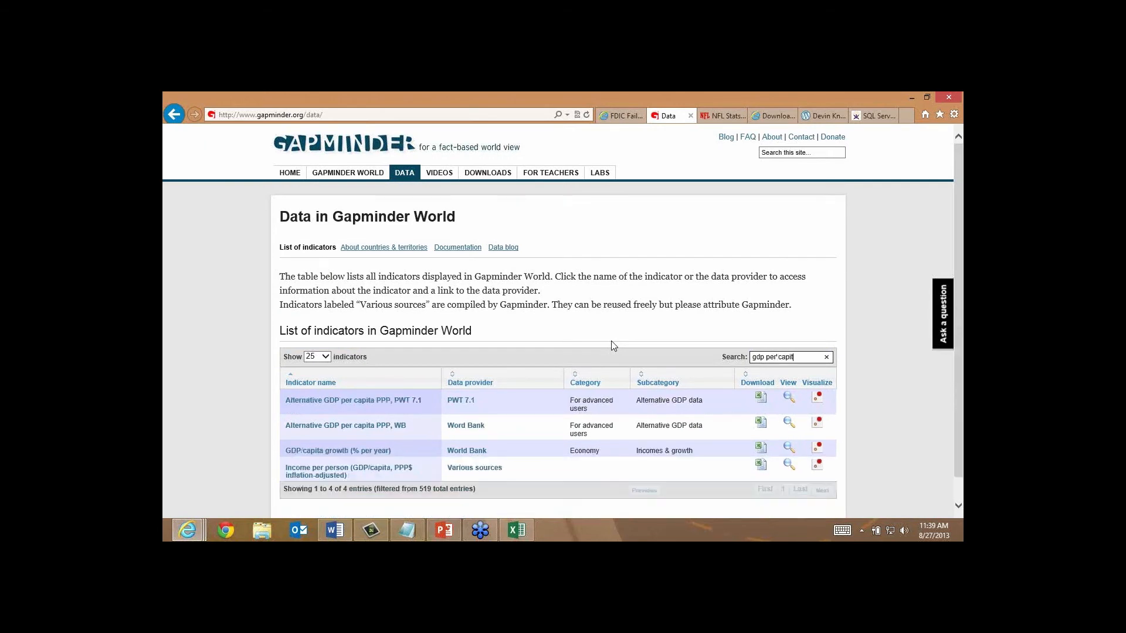
pyautogui.write('a')
pyautogui.scroll(-1, 321, 480)
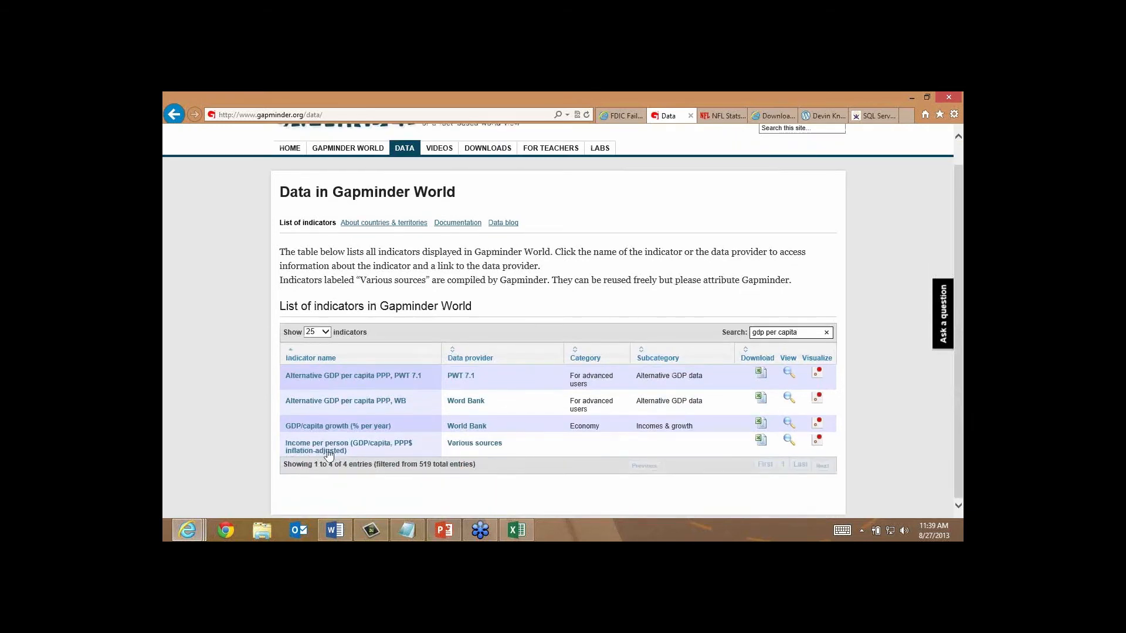
pyautogui.rightClick(758, 444)
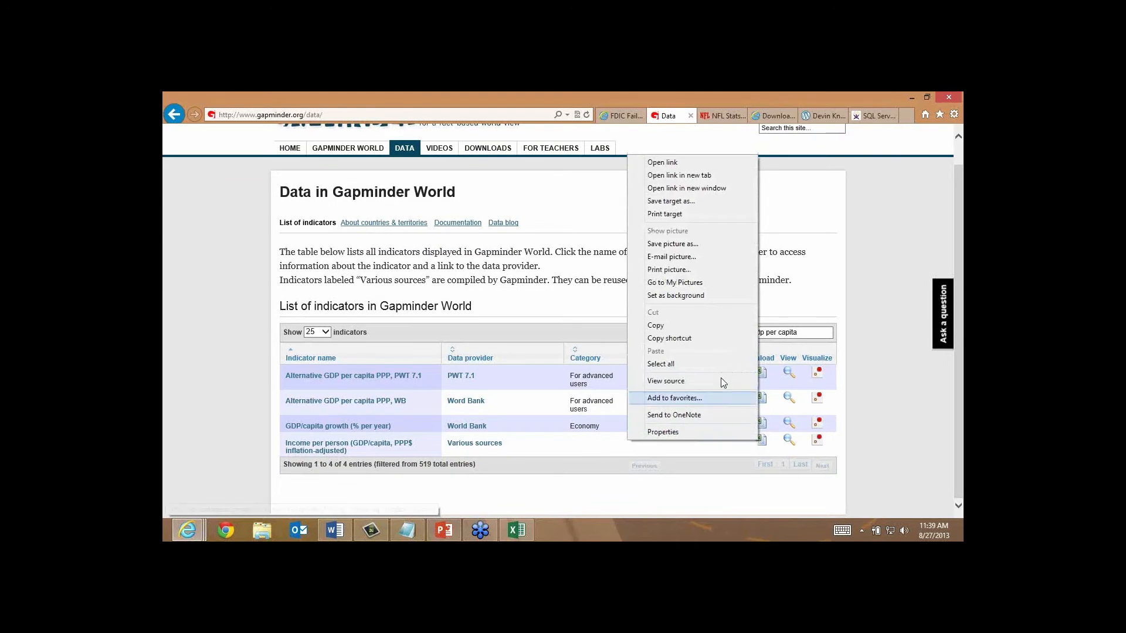
pyautogui.click(699, 343)
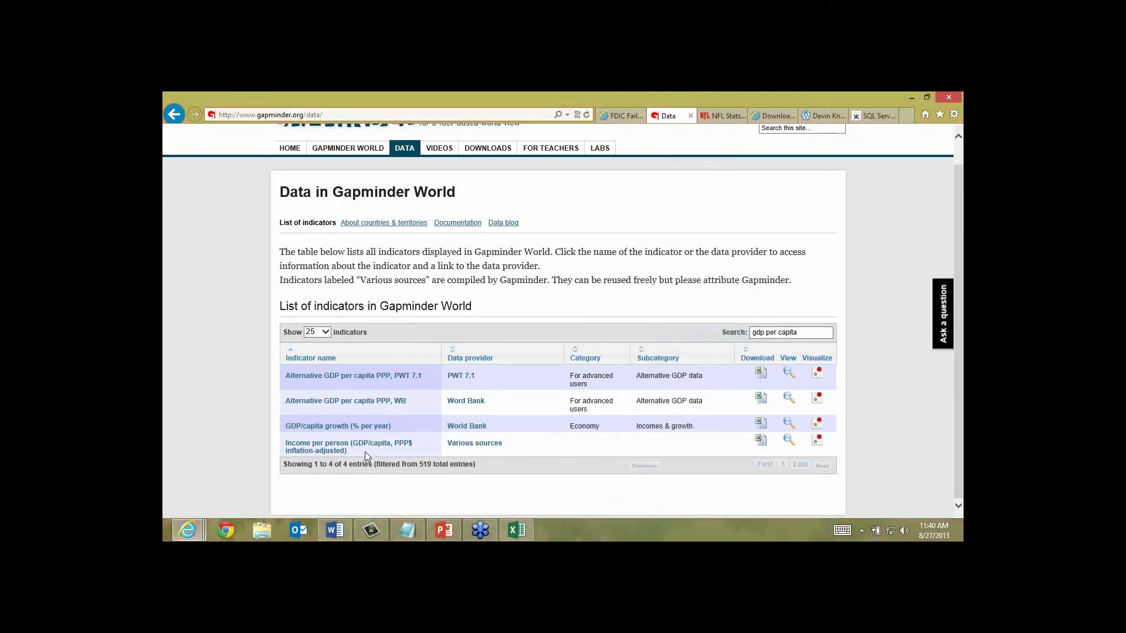
# Step: Return to the Excel workbook and create a Power Query web import from the copied income per person link
pyautogui.click(910, 98)
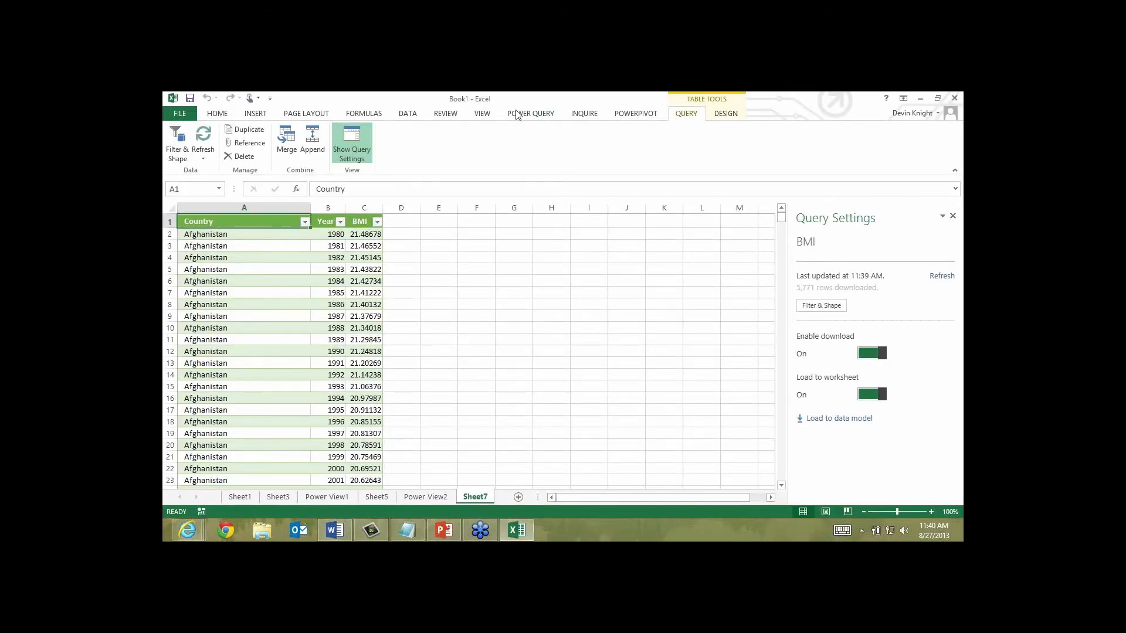
pyautogui.click(527, 115)
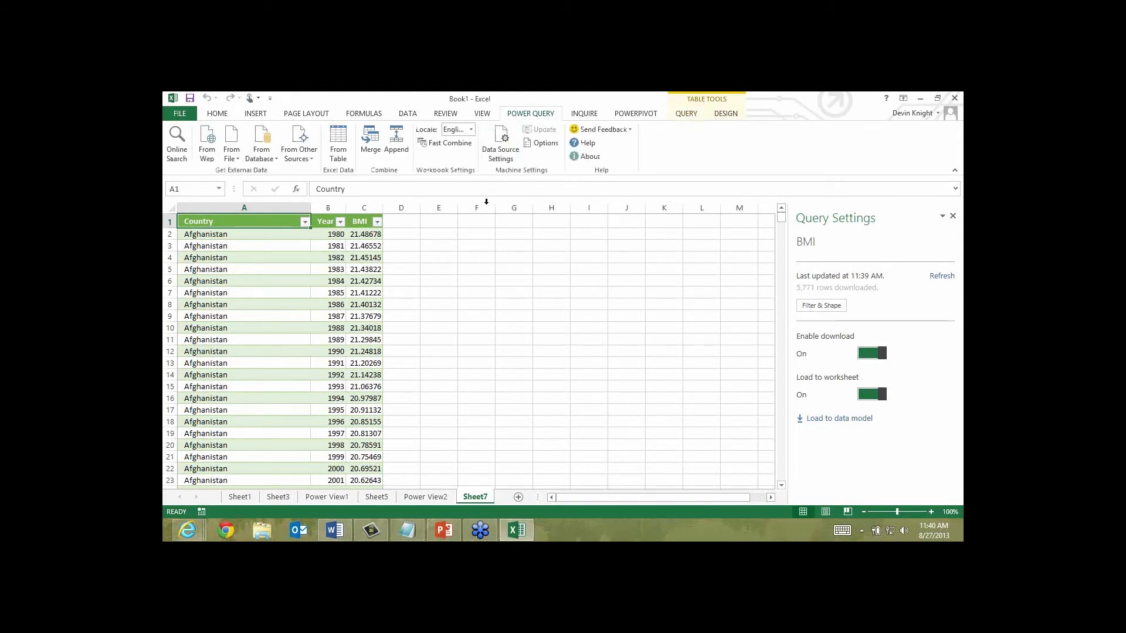
pyautogui.click(207, 143)
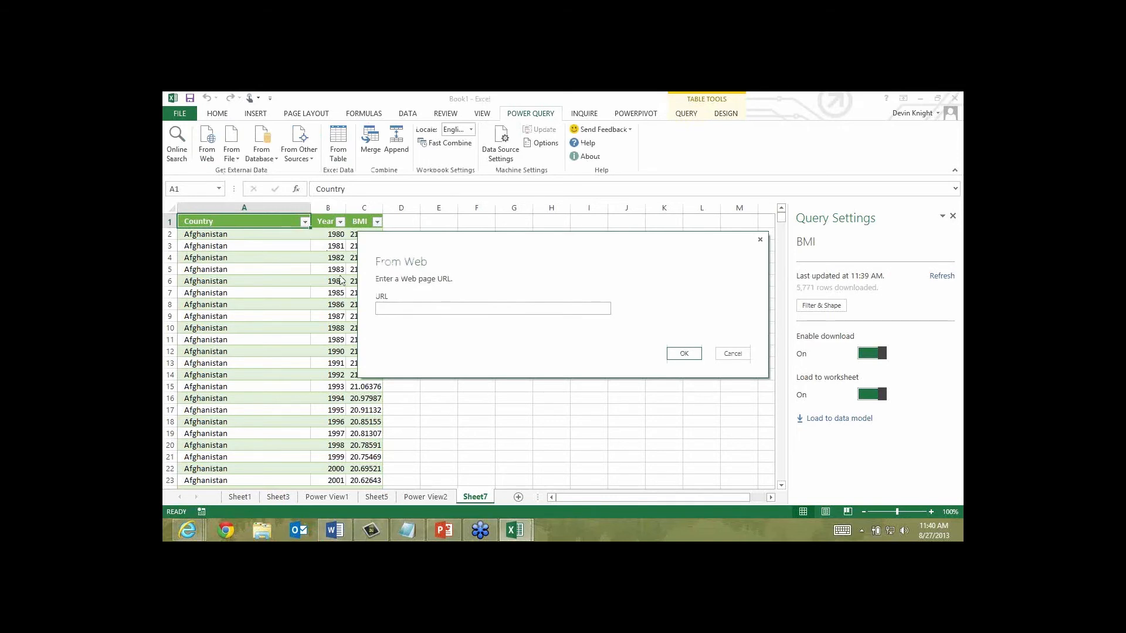
pyautogui.hotkey('ctrl', 'v')
pyautogui.click(684, 354)
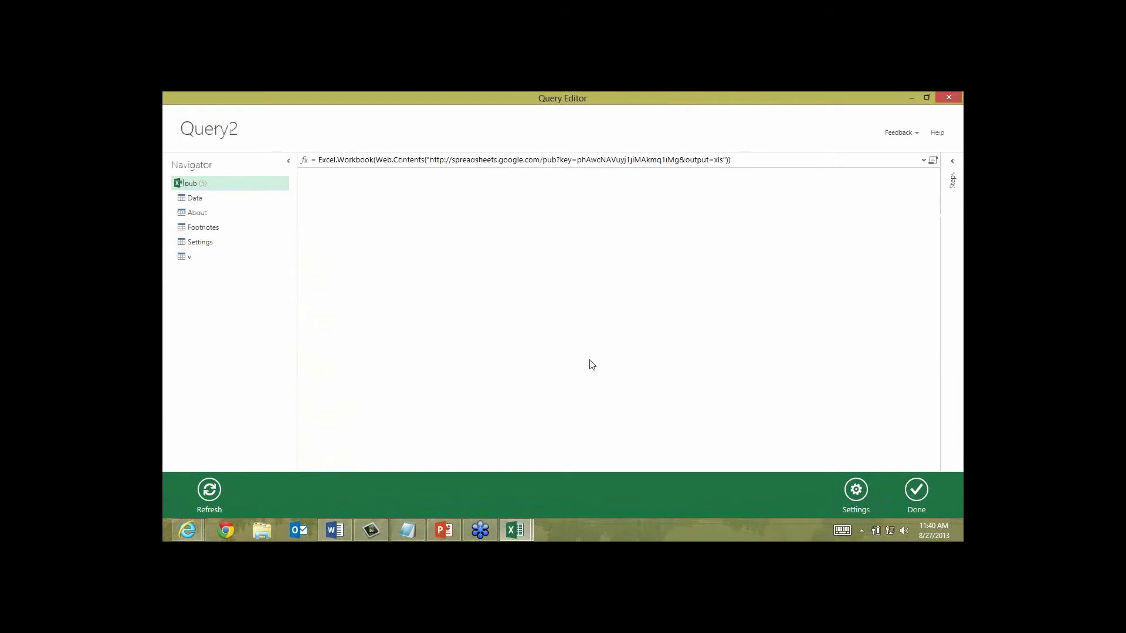
# Step: Load the Data table of the pub workbook and use its first row as headers
pyautogui.click(195, 199)
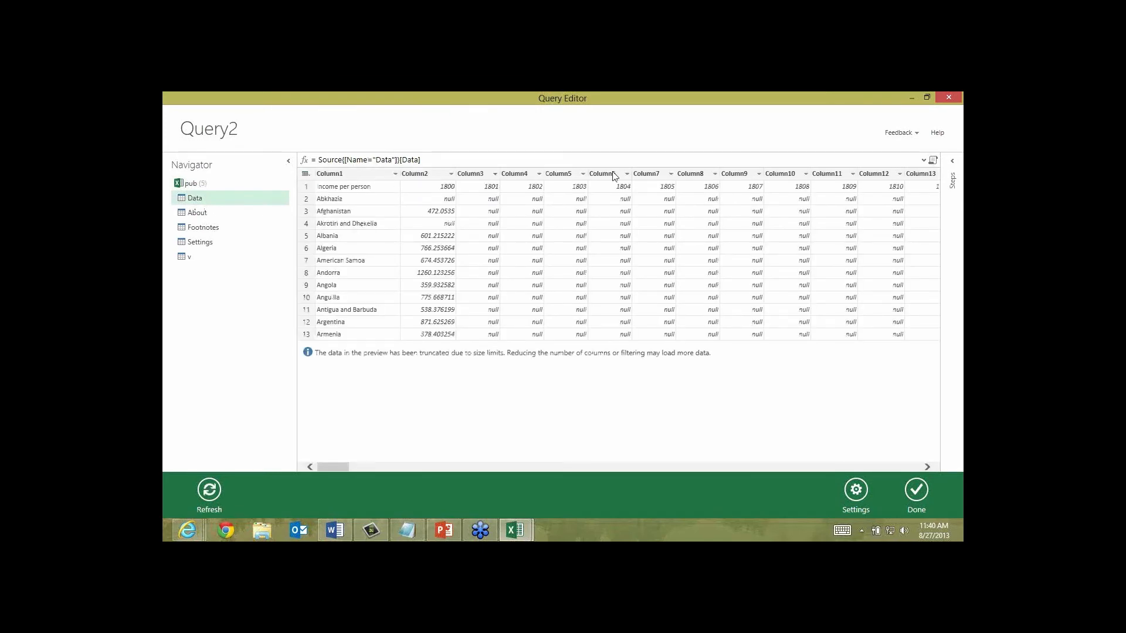
pyautogui.rightClick(429, 179)
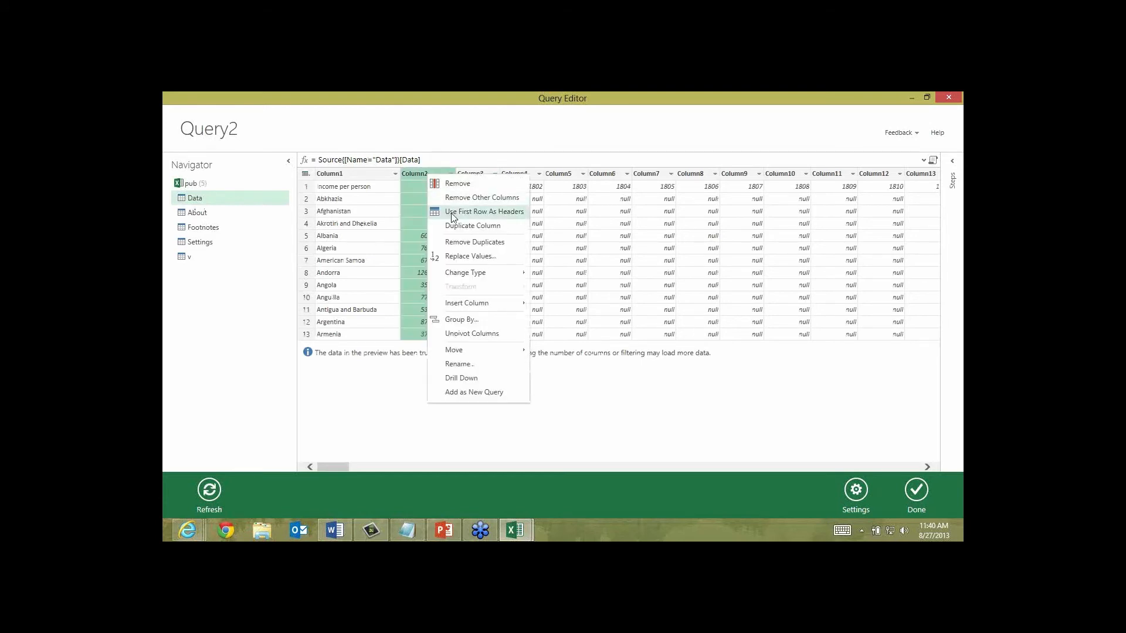
pyautogui.click(455, 212)
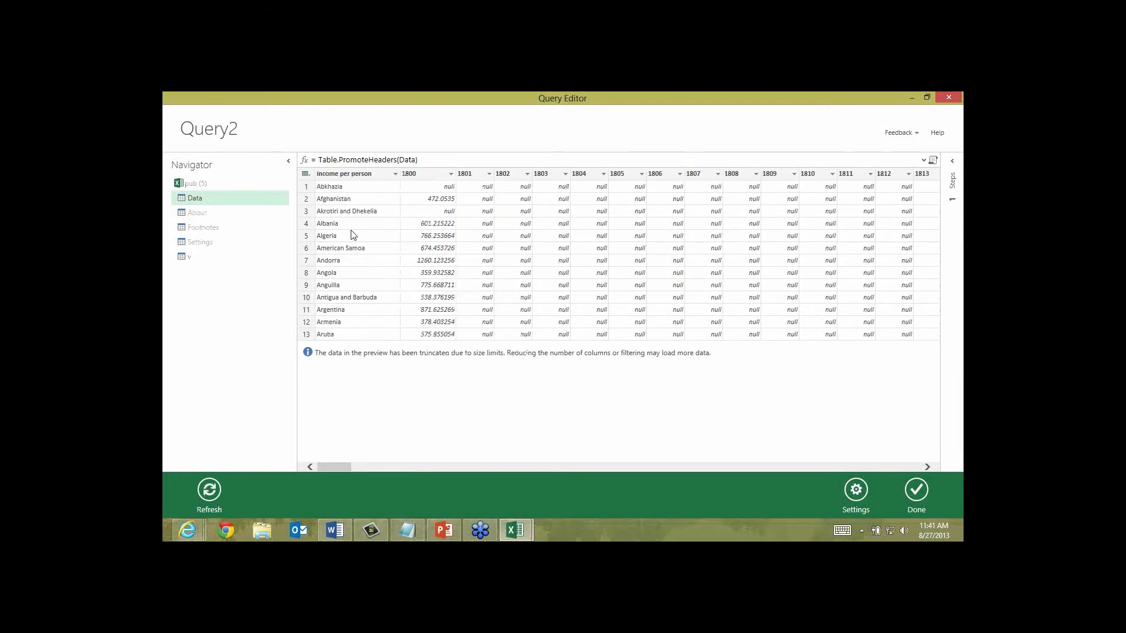
# Step: Unpivot all the year columns from 1800 through 2012
pyautogui.click(420, 176)
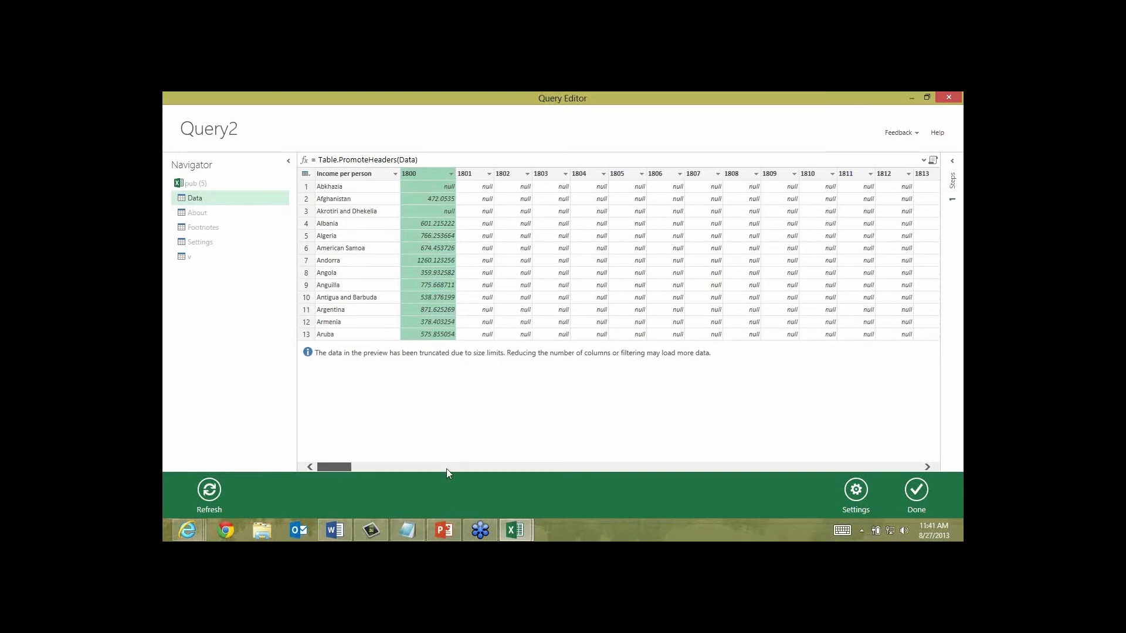
pyautogui.moveTo(446, 469); pyautogui.dragTo(926, 434)
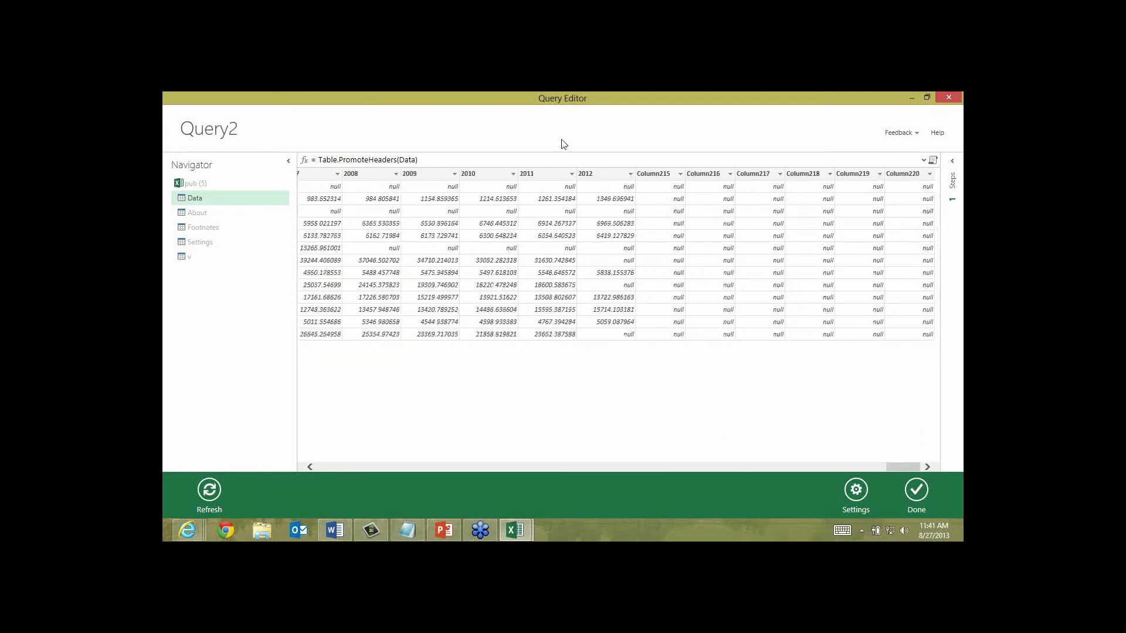
pyautogui.click(610, 175)
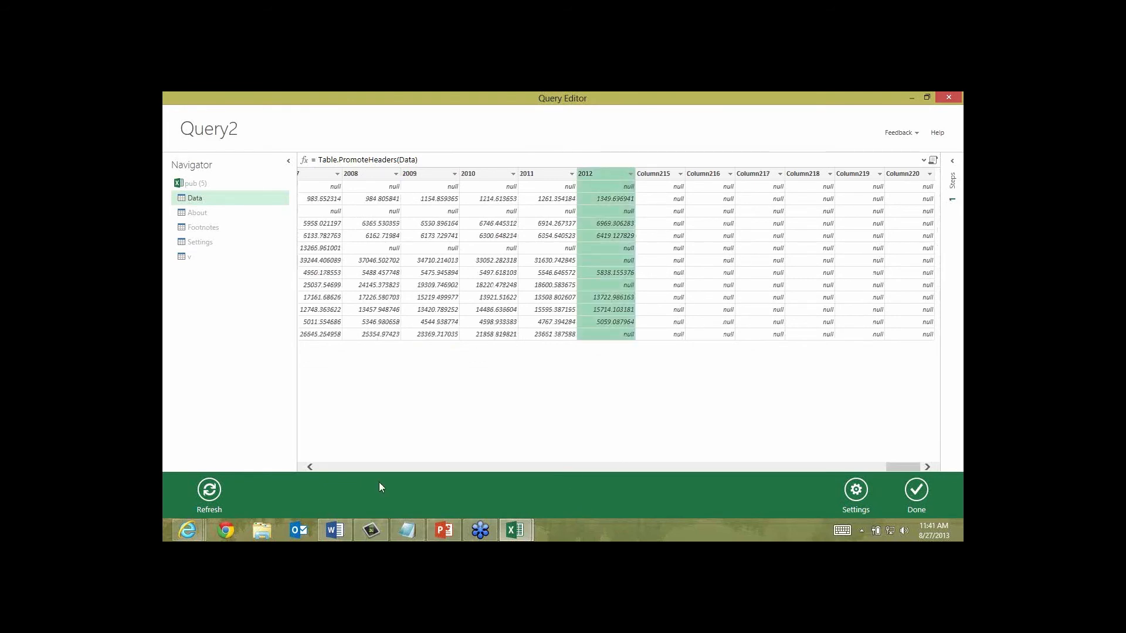
pyautogui.press('Home')
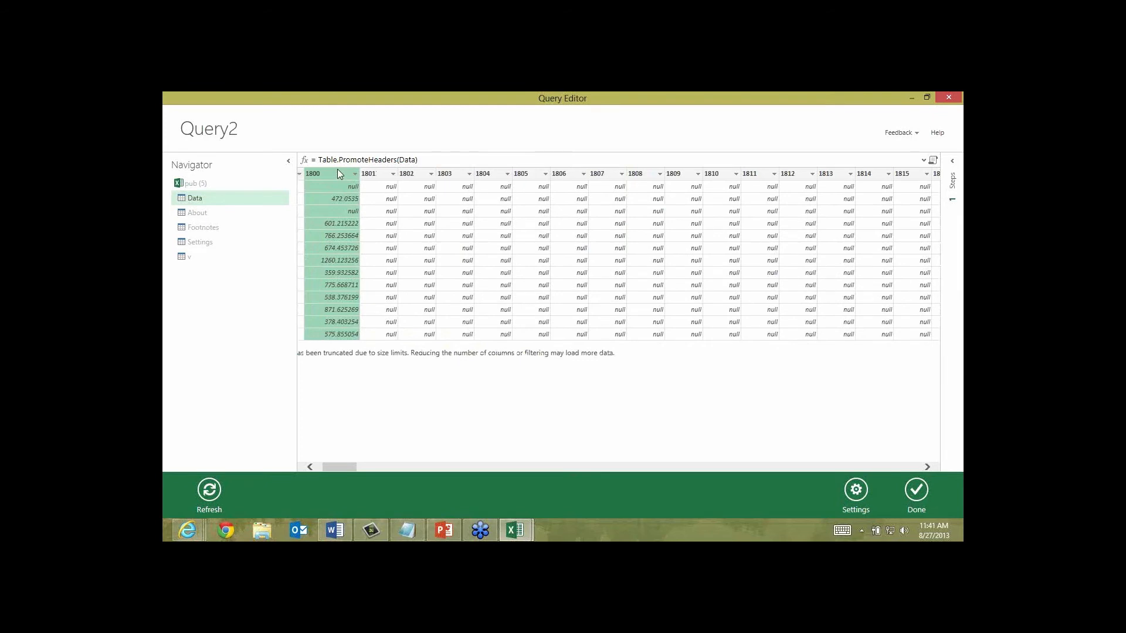
pyautogui.hotkey('ctrl', 'a')
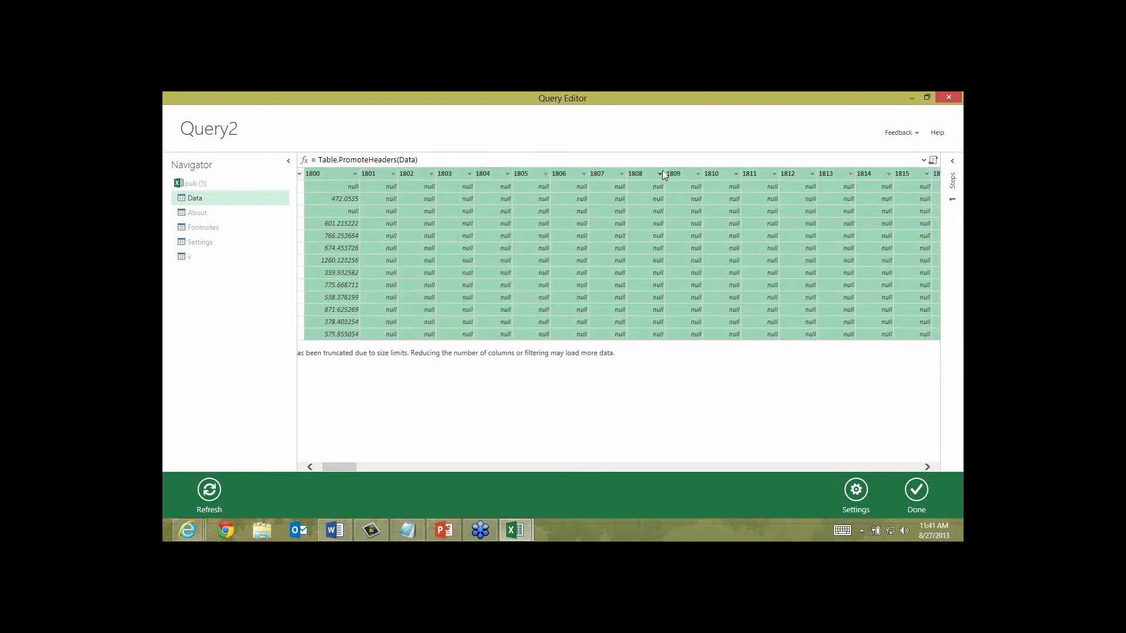
pyautogui.rightClick(681, 174)
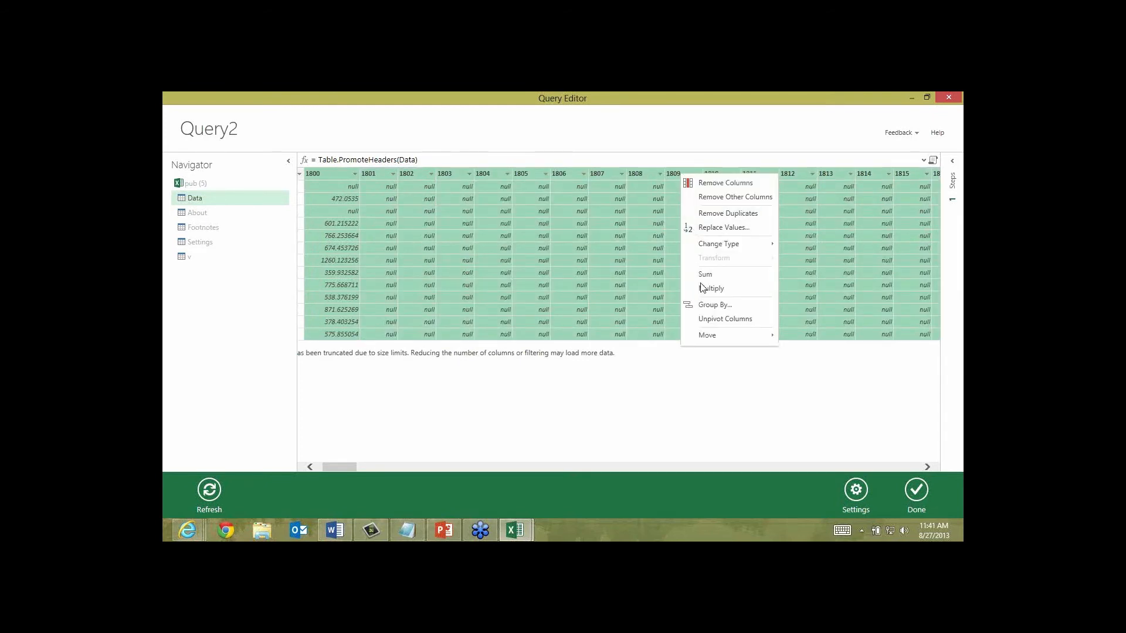
pyautogui.click(720, 327)
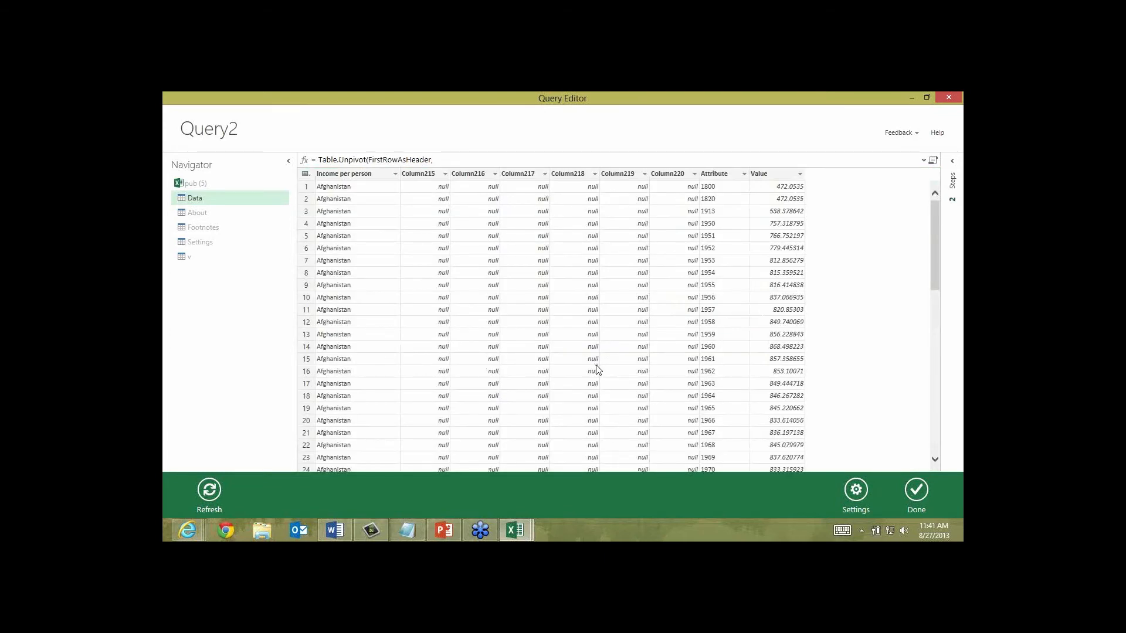
# Step: Remove the empty columns Column215 through Column220 from the unpivoted table
pyautogui.click(409, 176)
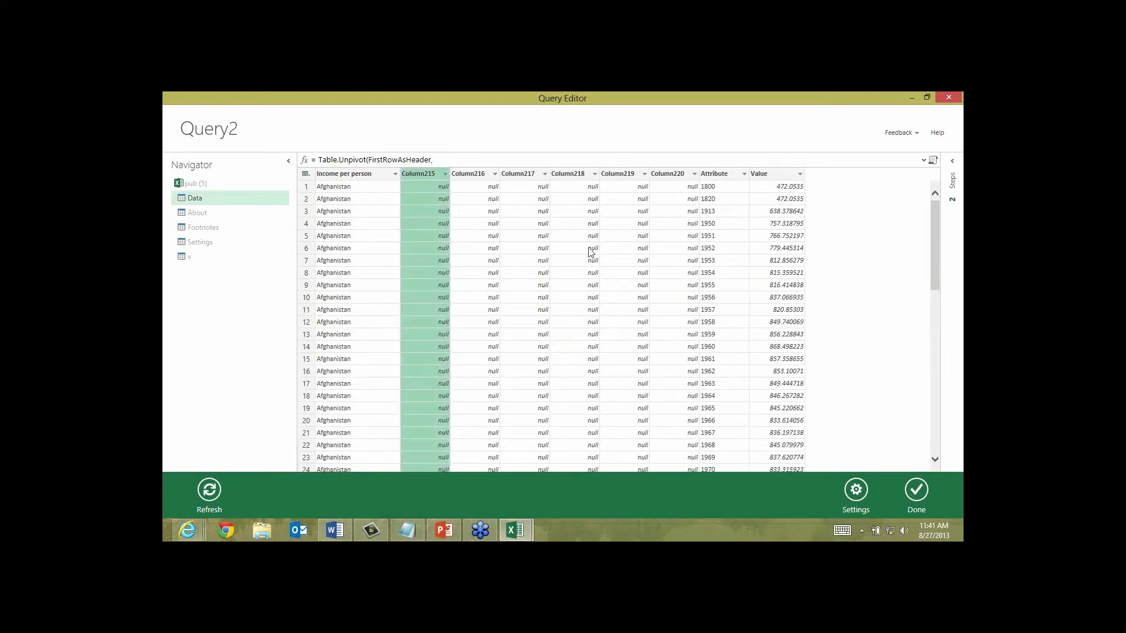
pyautogui.press('capslock')
pyautogui.click(679, 176)
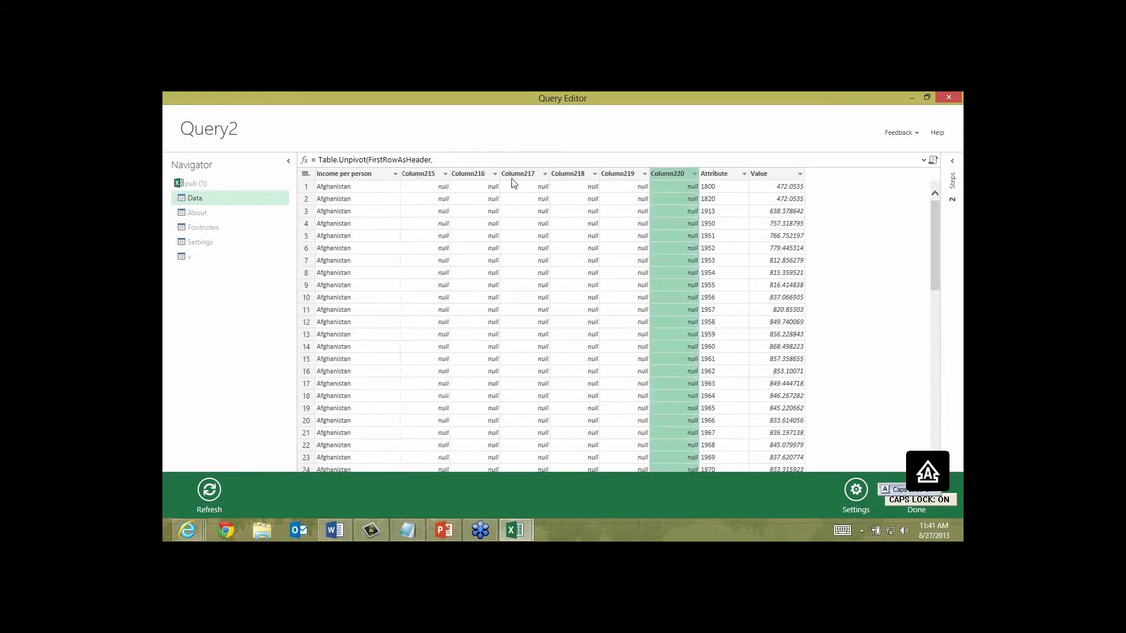
pyautogui.keyDown('shift'); pyautogui.click(439, 173); pyautogui.keyUp('shift')
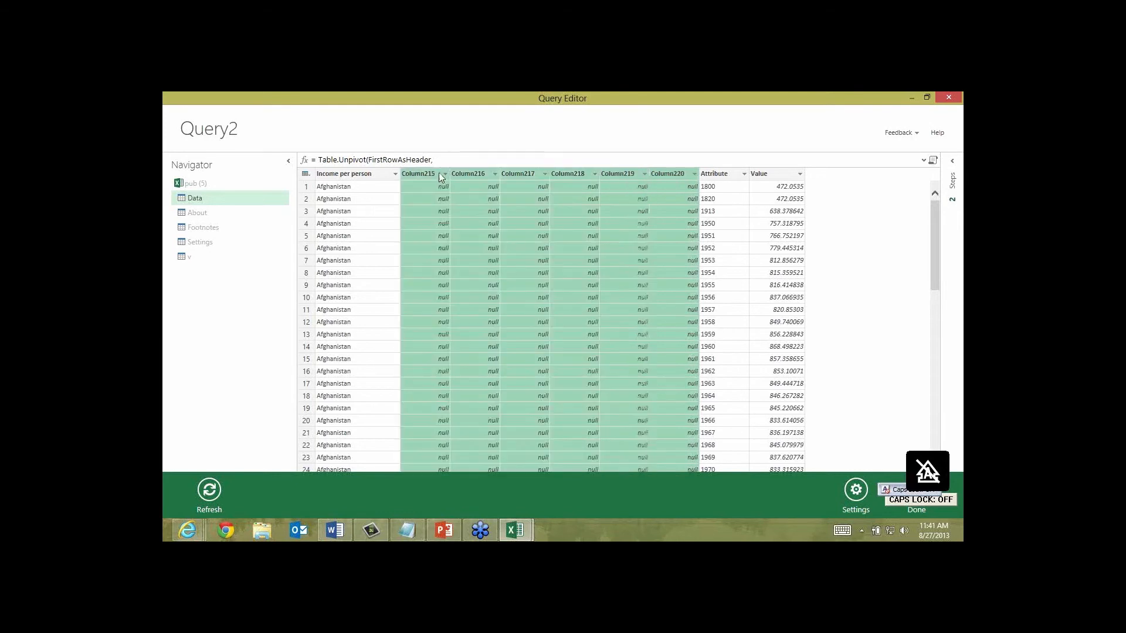
pyautogui.rightClick(439, 174)
pyautogui.click(463, 185)
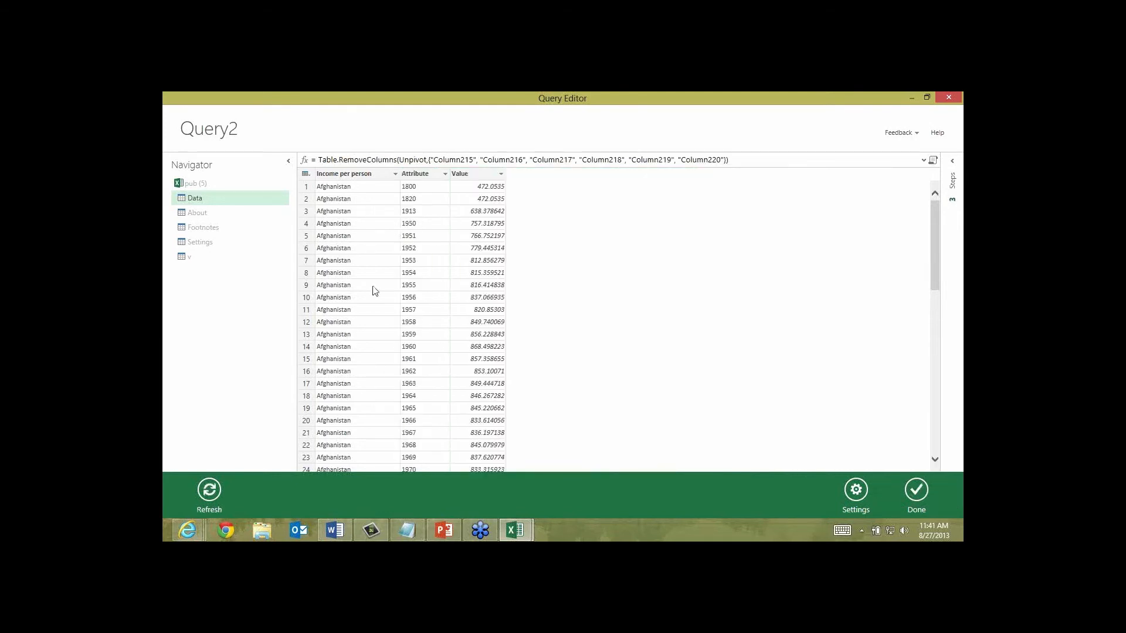
# Step: Rename the "Income per person" column to Country
pyautogui.rightClick(366, 176)
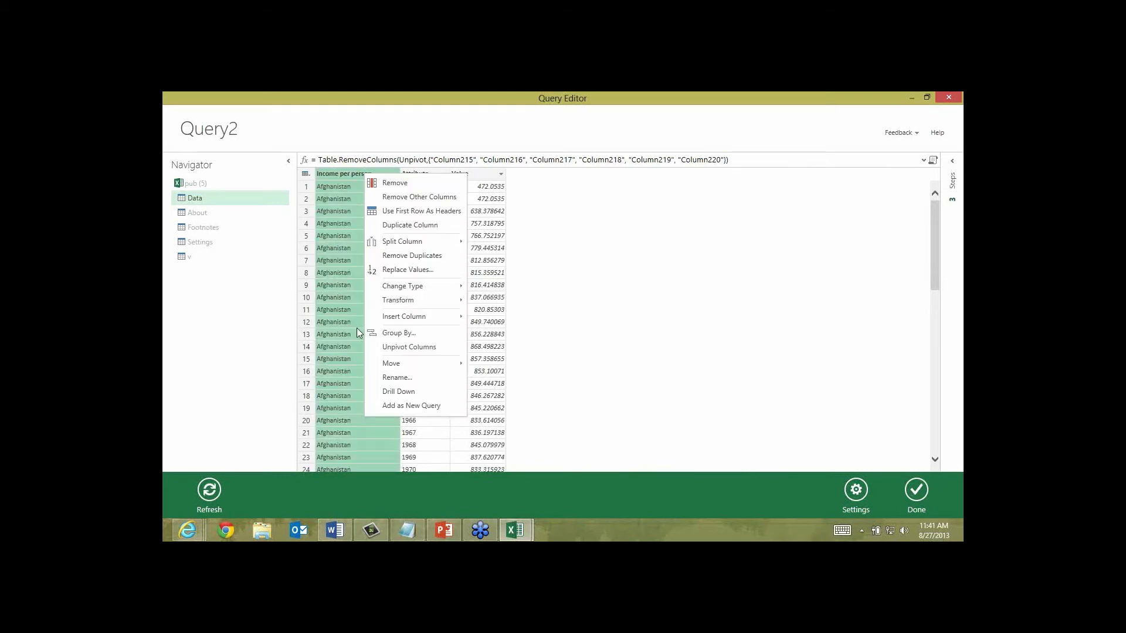
pyautogui.click(383, 374)
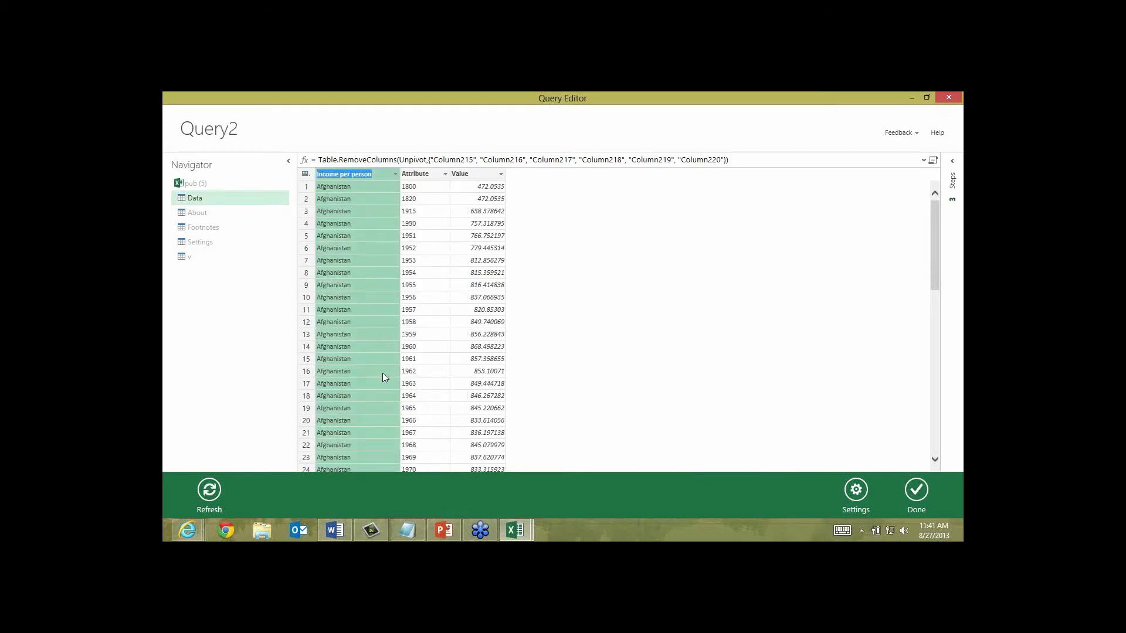
pyautogui.write('Country')
pyautogui.press('Return')
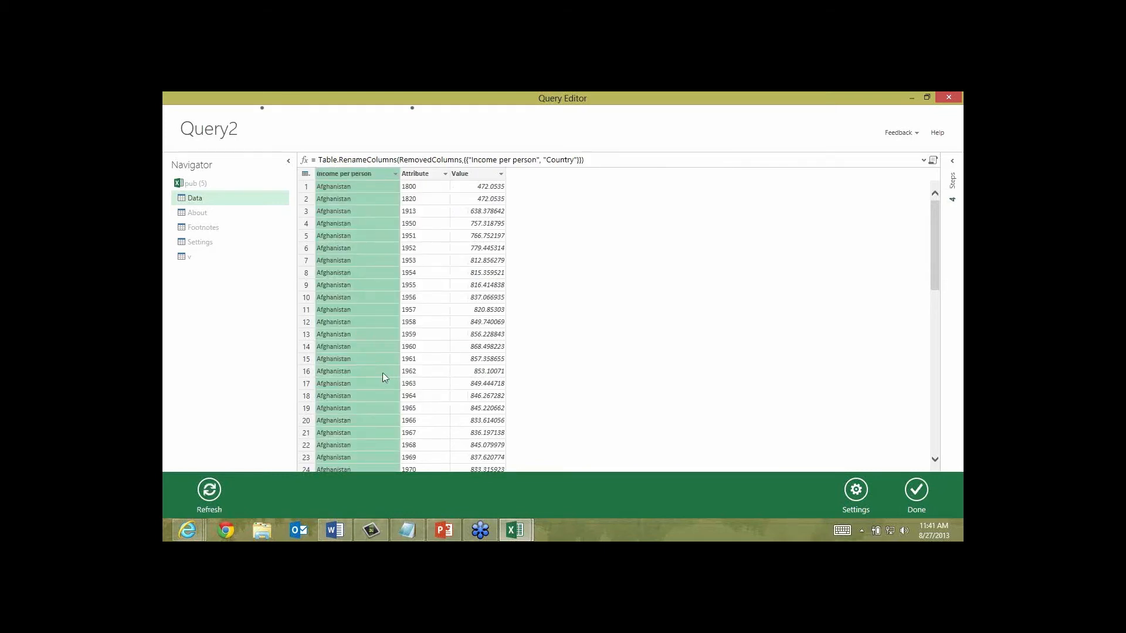
# Step: Rename the Attribute column to Year and the Value column to Income
pyautogui.rightClick(390, 180)
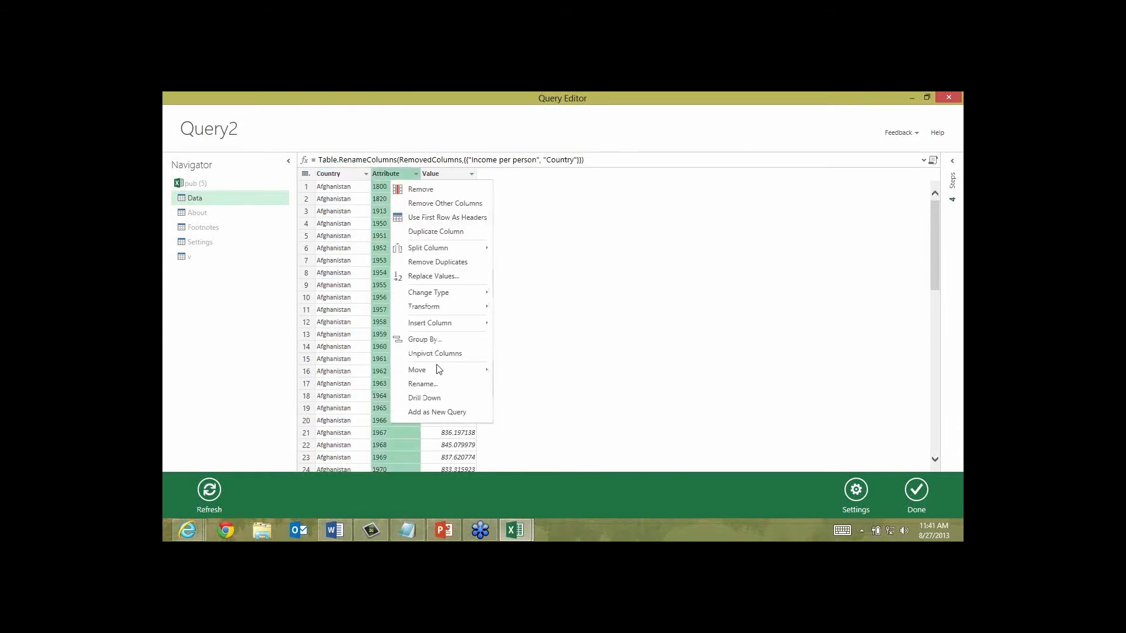
pyautogui.click(436, 384)
pyautogui.write('Year')
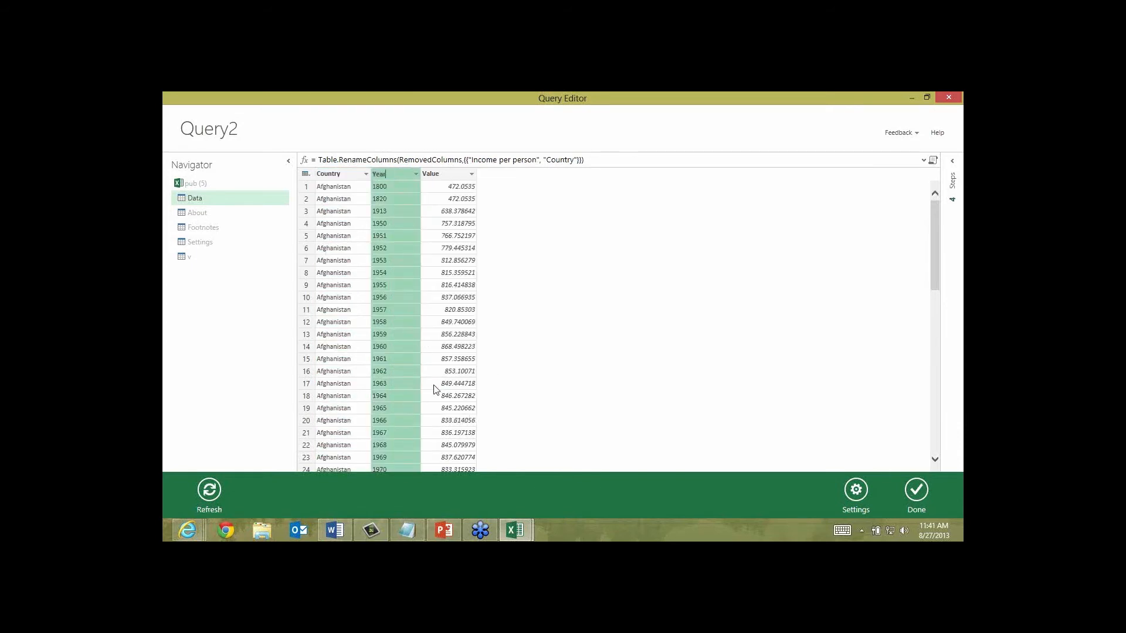
pyautogui.press('Return')
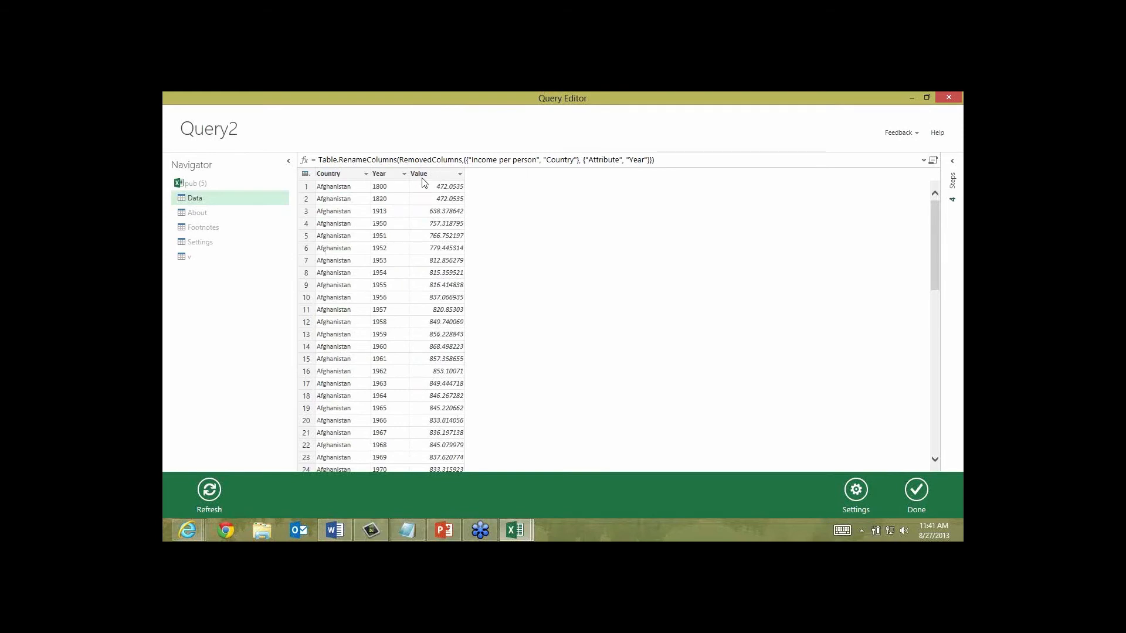
pyautogui.rightClick(422, 176)
pyautogui.click(478, 369)
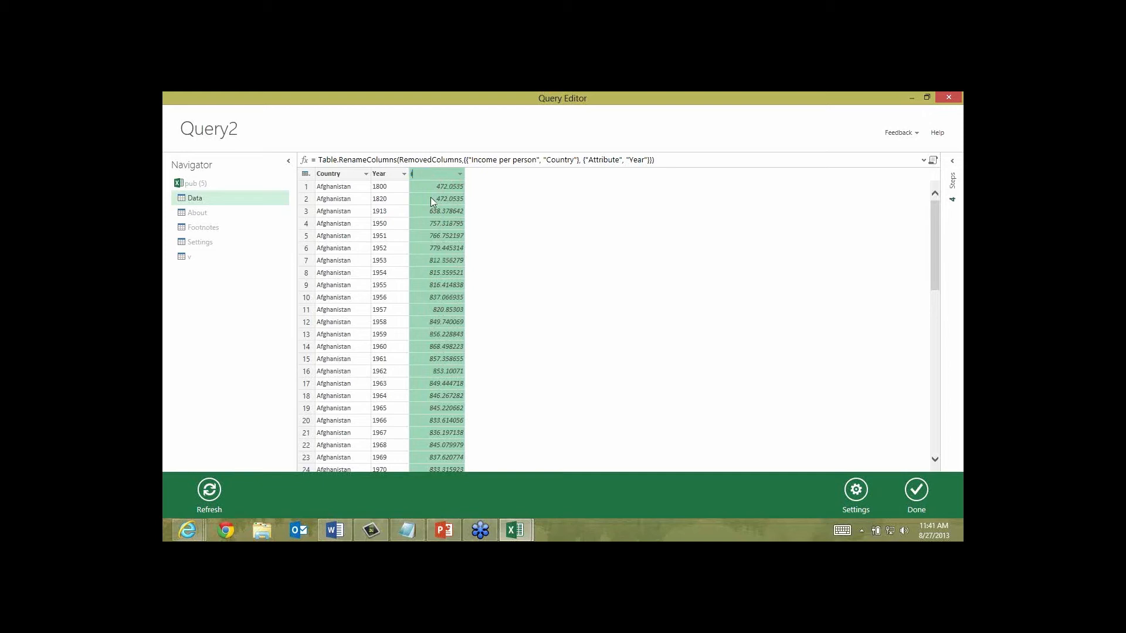
pyautogui.press('Return')
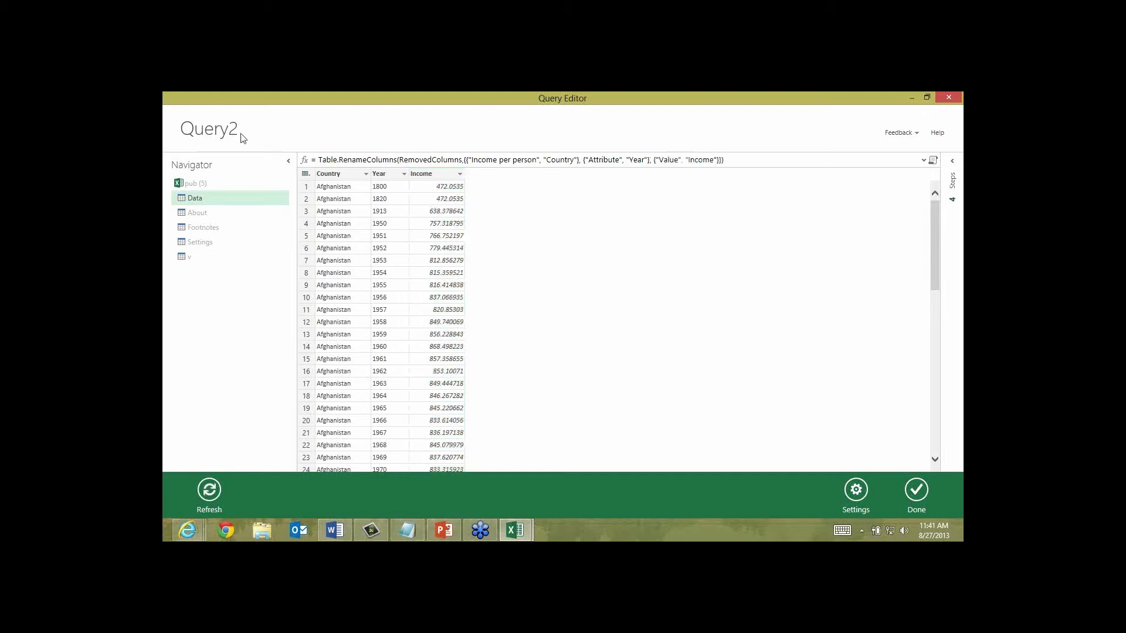
# Step: Rename the query to Income
pyautogui.click(221, 137)
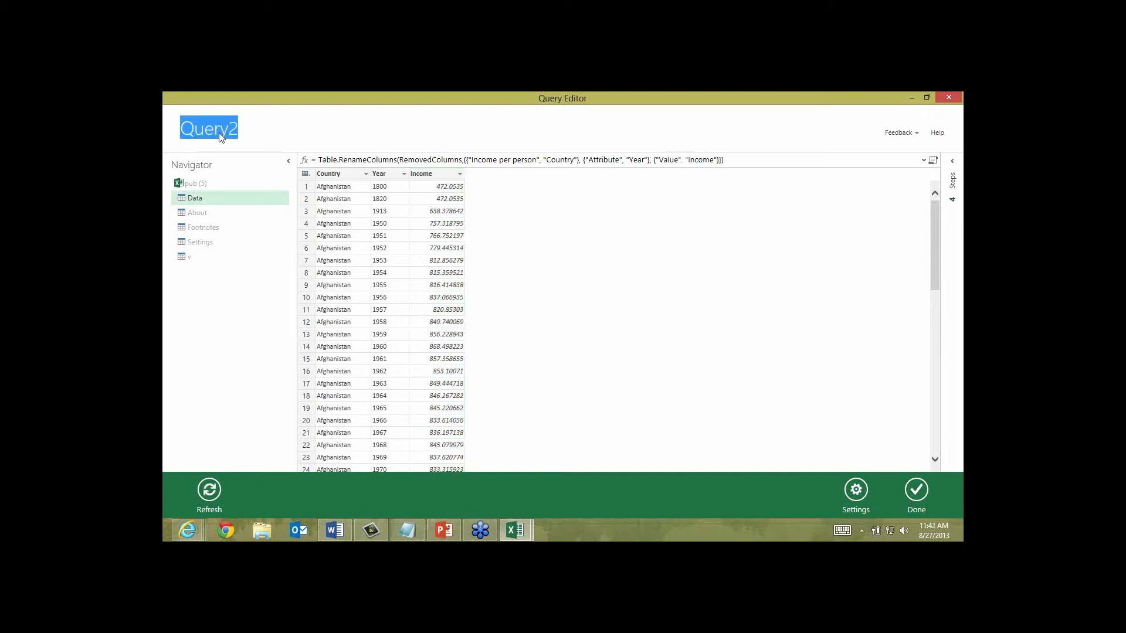
pyautogui.write('Income')
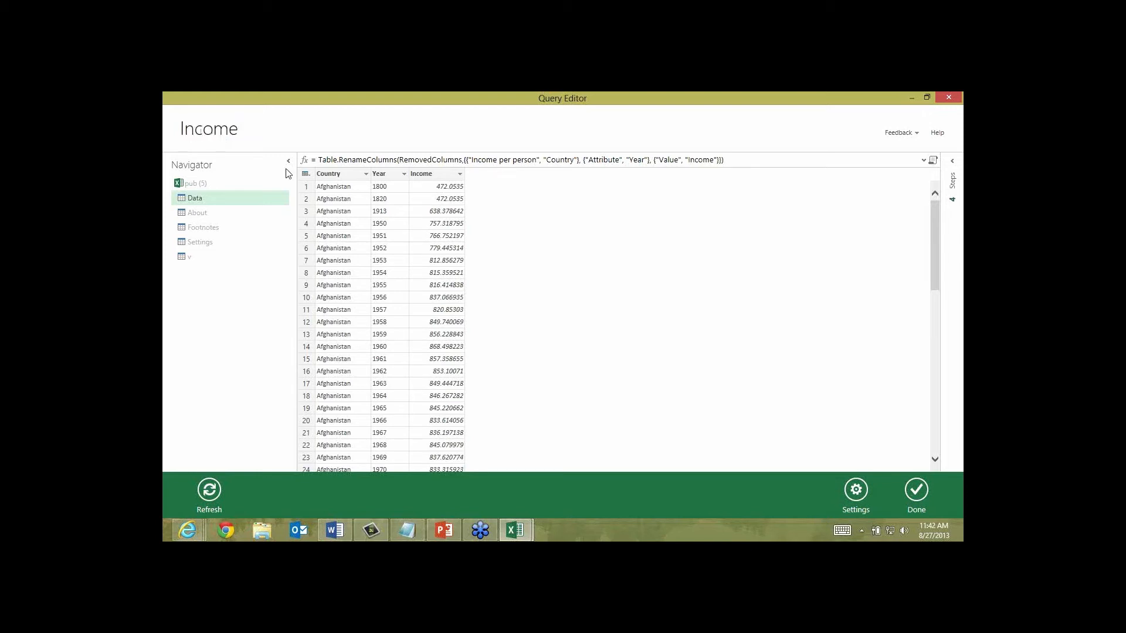
pyautogui.press('Return')
# Step: Try to convert the Year column to the Date type, and delete that type change from the query steps
pyautogui.rightClick(394, 177)
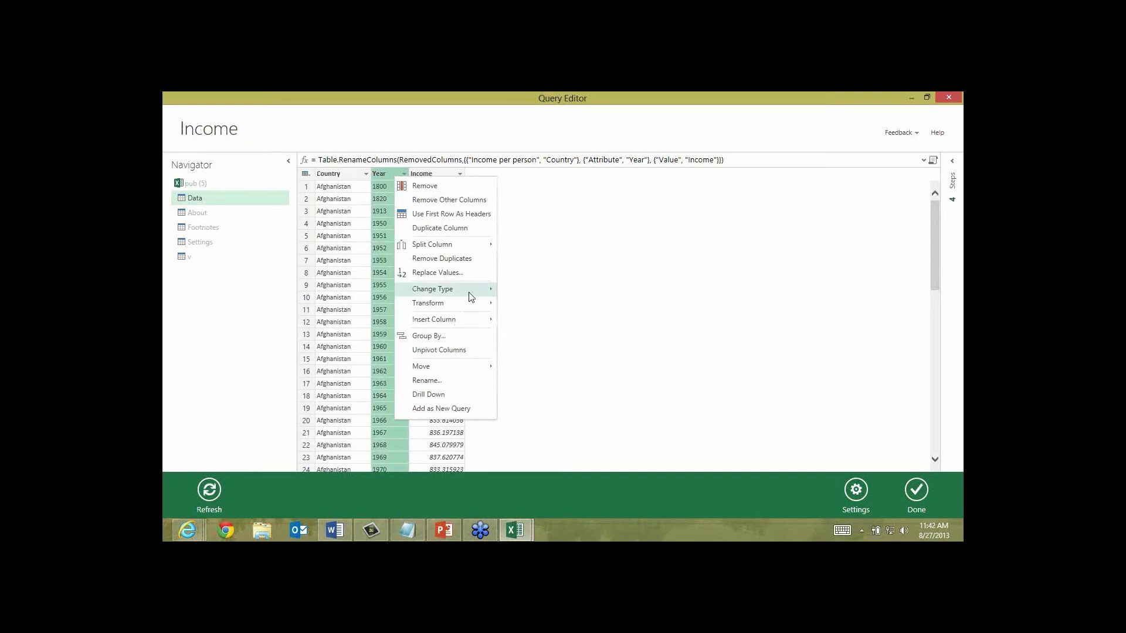
pyautogui.moveTo(468, 297)
pyautogui.click(526, 317)
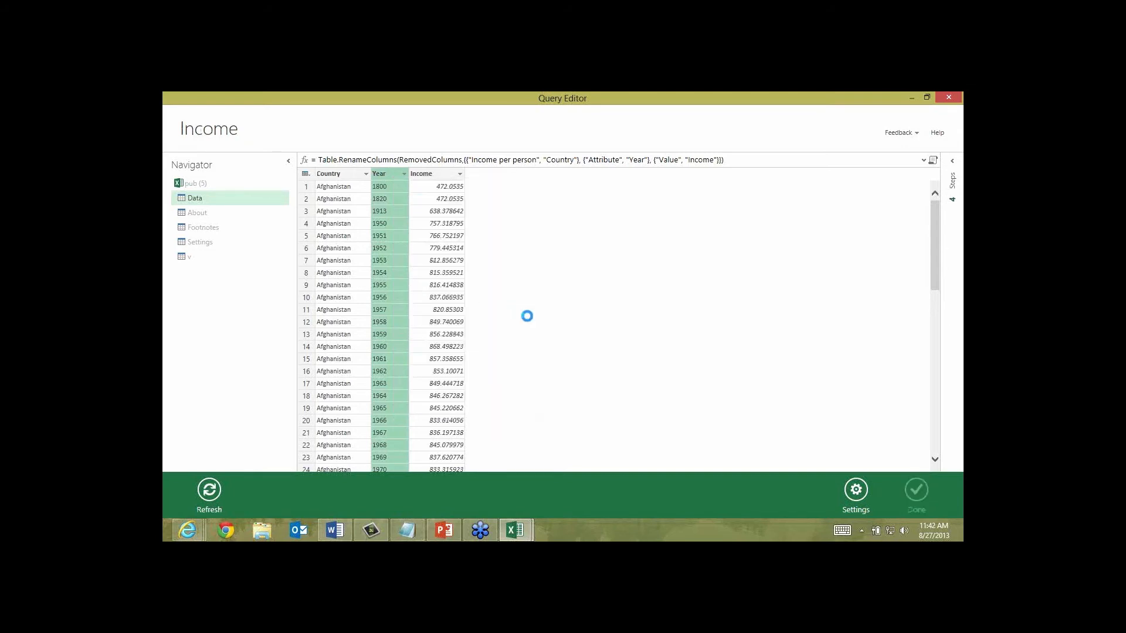
pyautogui.rightClick(395, 176)
pyautogui.click(363, 150)
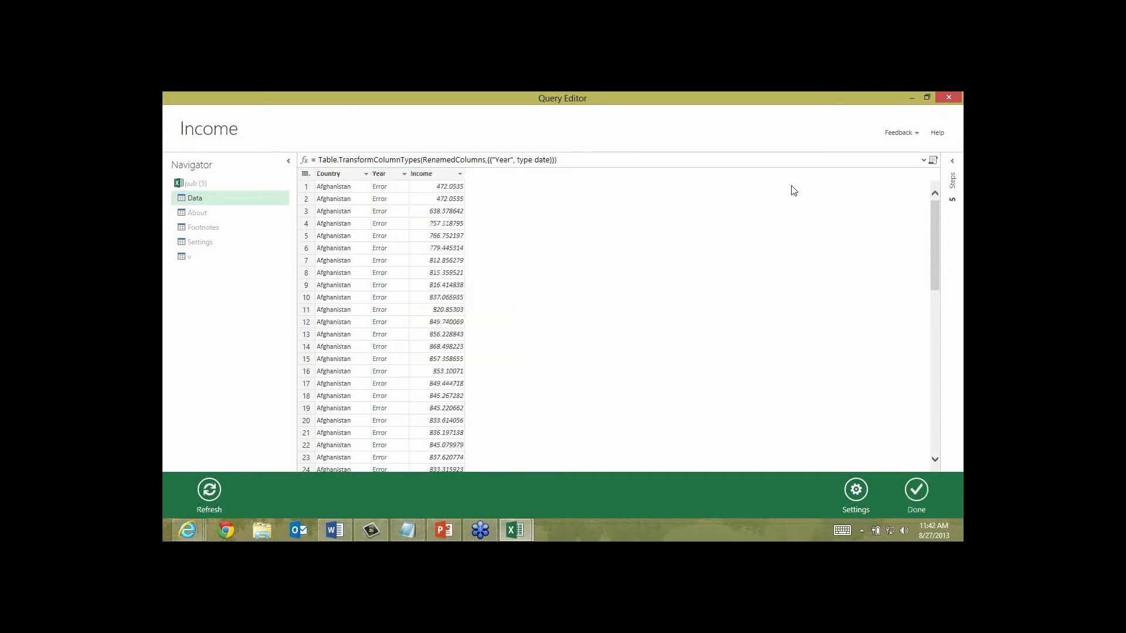
pyautogui.click(952, 161)
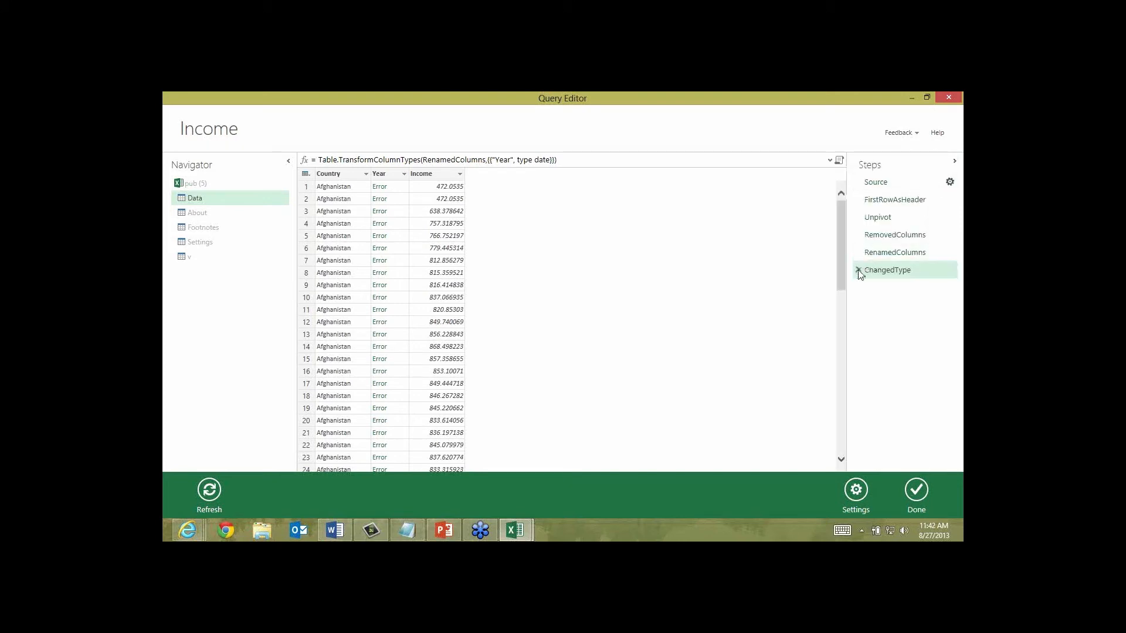
pyautogui.click(860, 270)
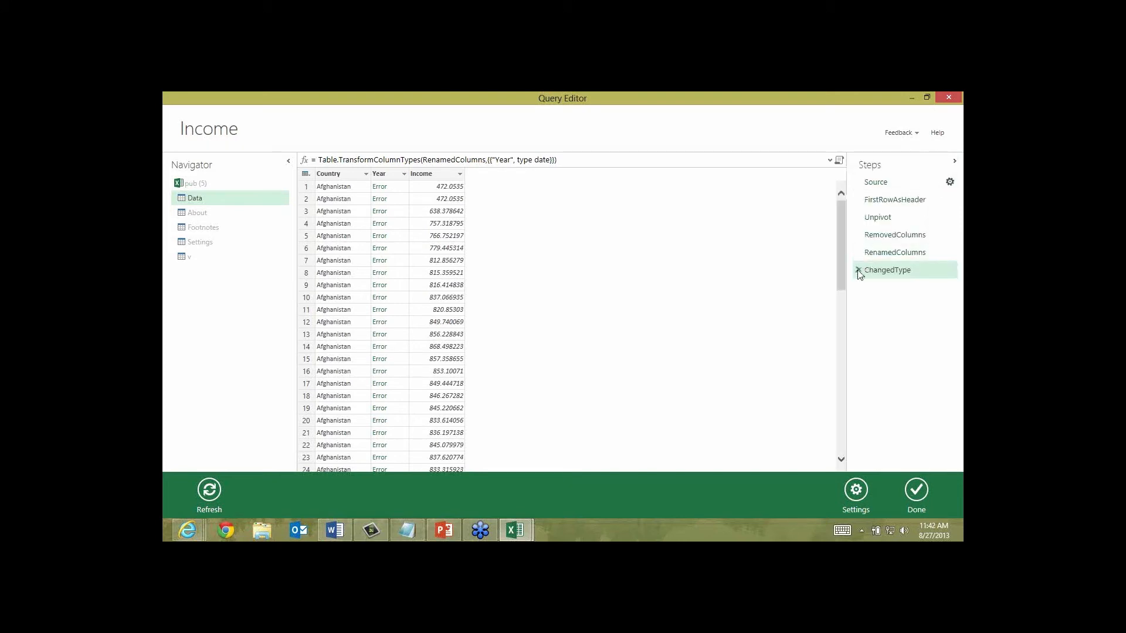
# Step: Change the Year column's data type to Number
pyautogui.rightClick(393, 177)
pyautogui.moveTo(496, 290)
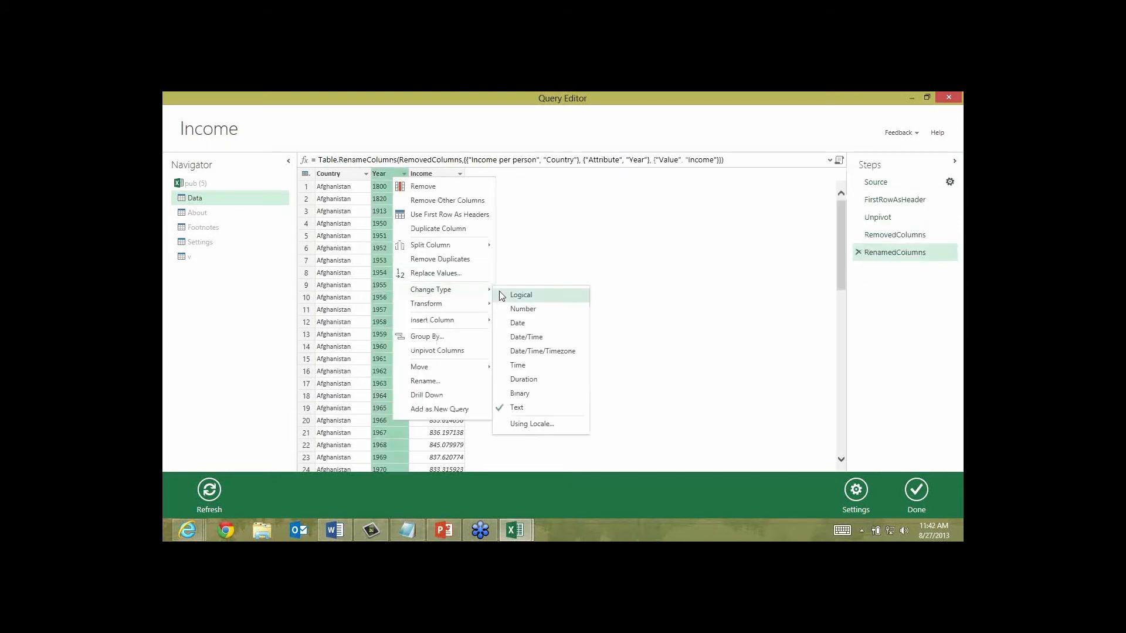
pyautogui.click(521, 307)
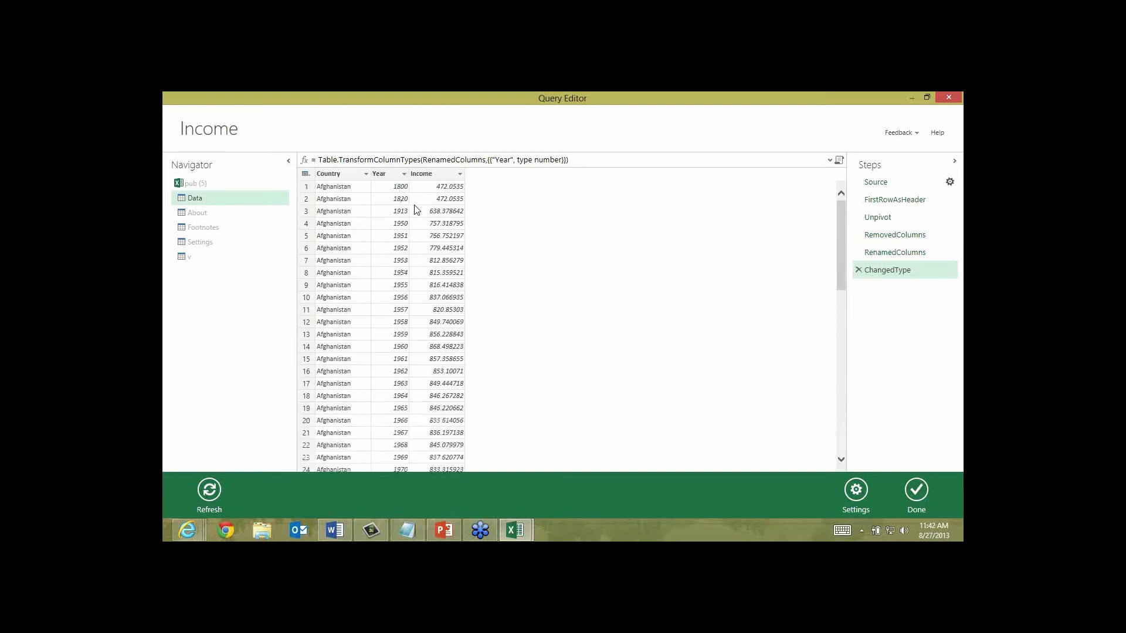
# Step: Filter the Year column to rows greater than or equal to 1980 and less than or equal to 2008
pyautogui.click(404, 176)
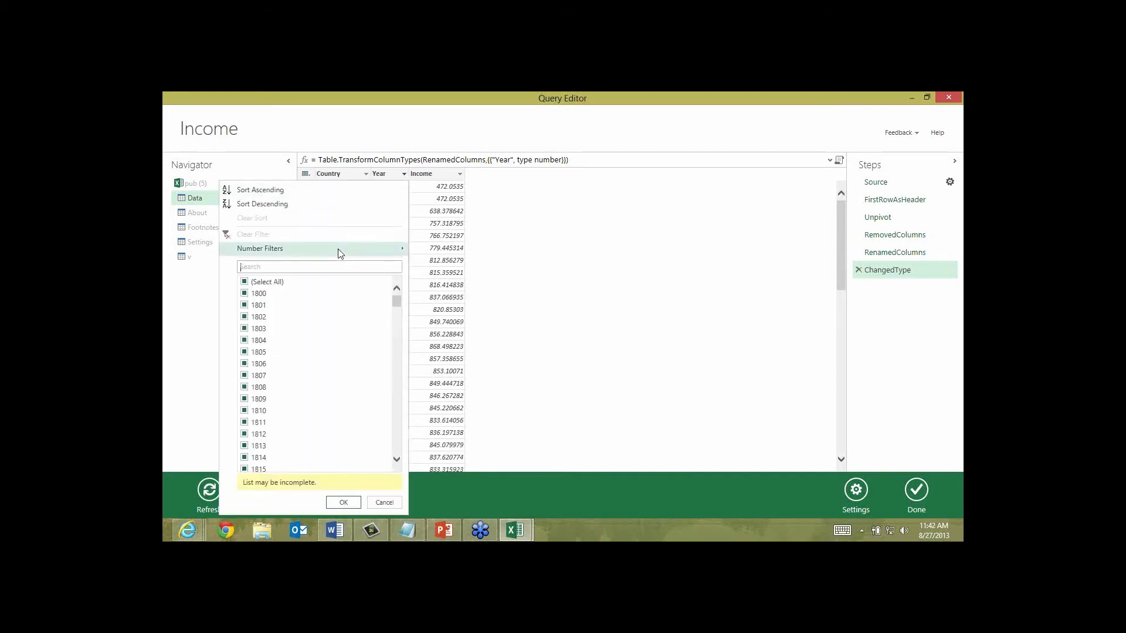
pyautogui.moveTo(339, 253)
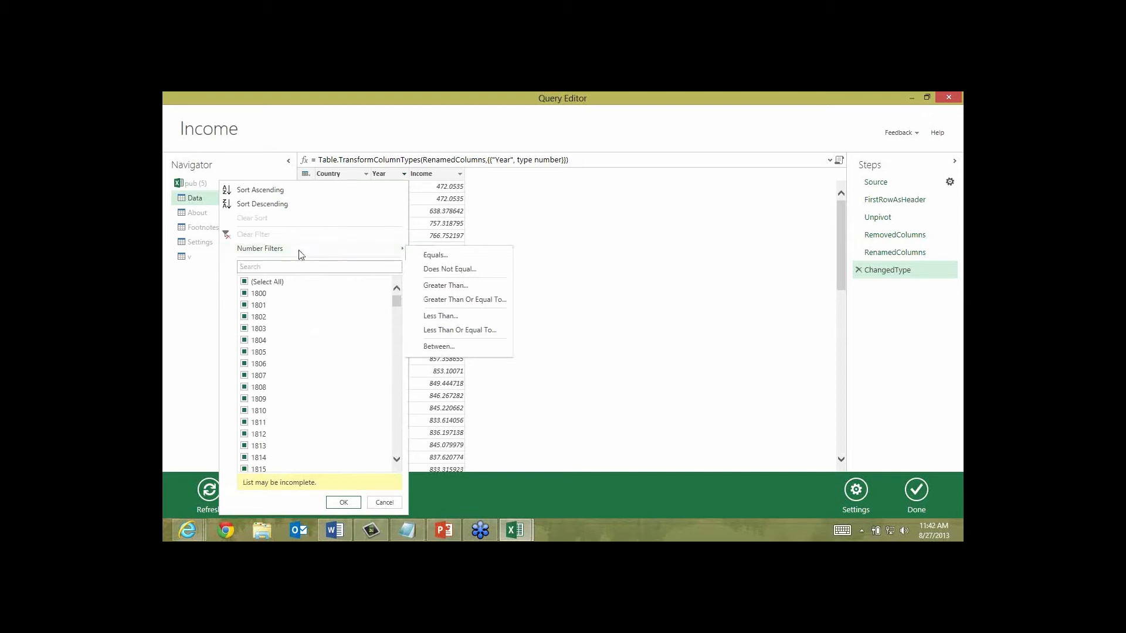
pyautogui.click(465, 301)
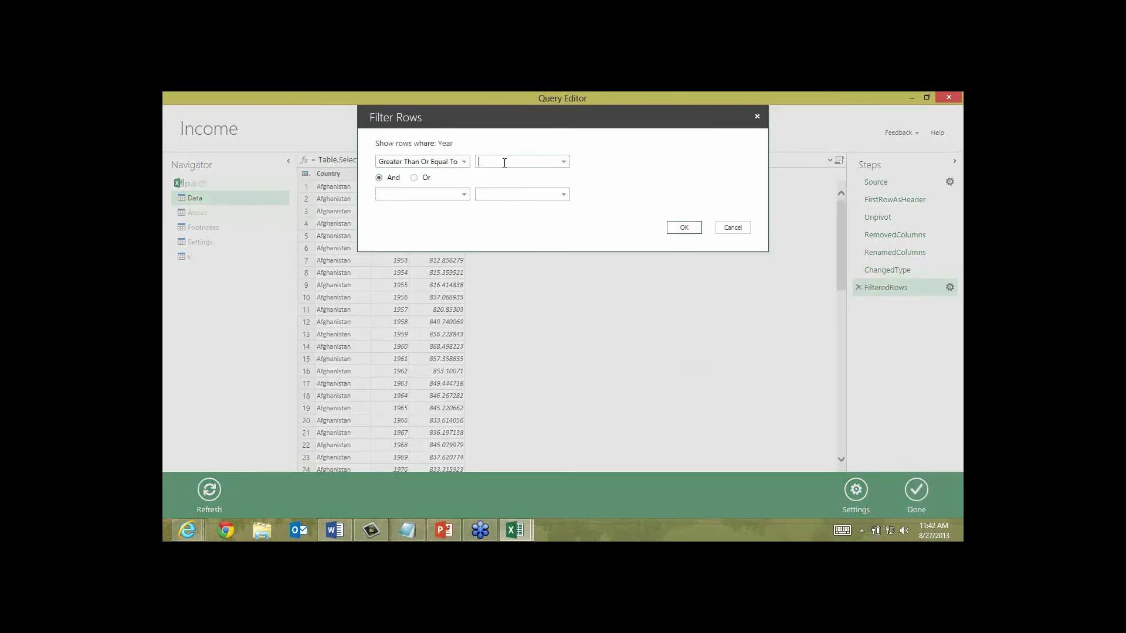
pyautogui.write('1980')
pyautogui.click(465, 196)
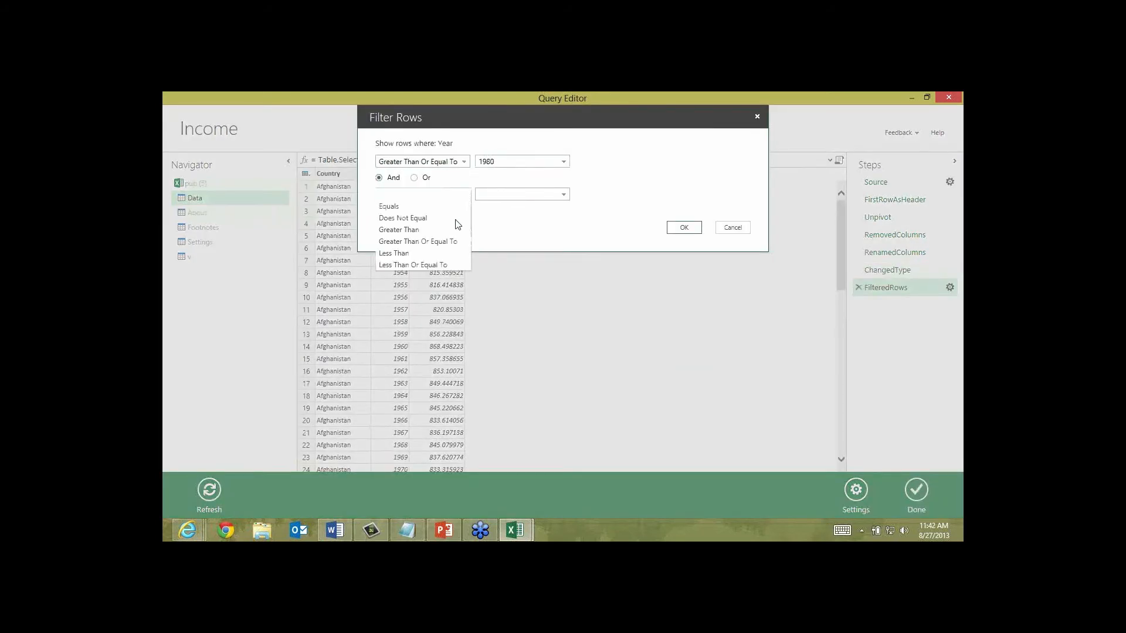
pyautogui.click(441, 264)
pyautogui.click(507, 196)
pyautogui.write('2008')
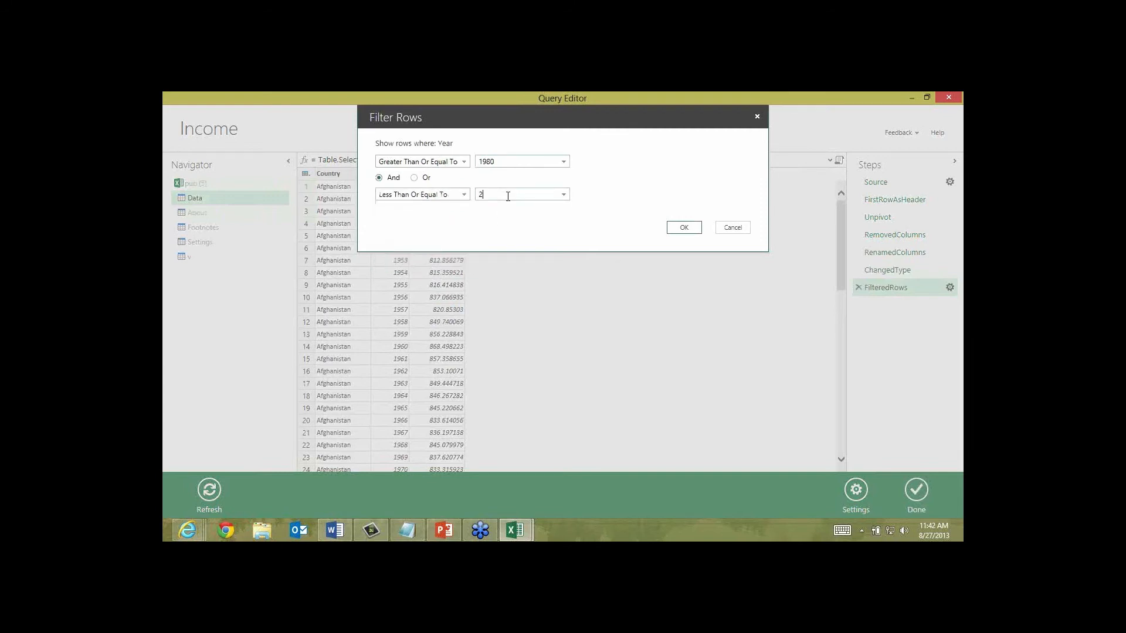
pyautogui.click(685, 227)
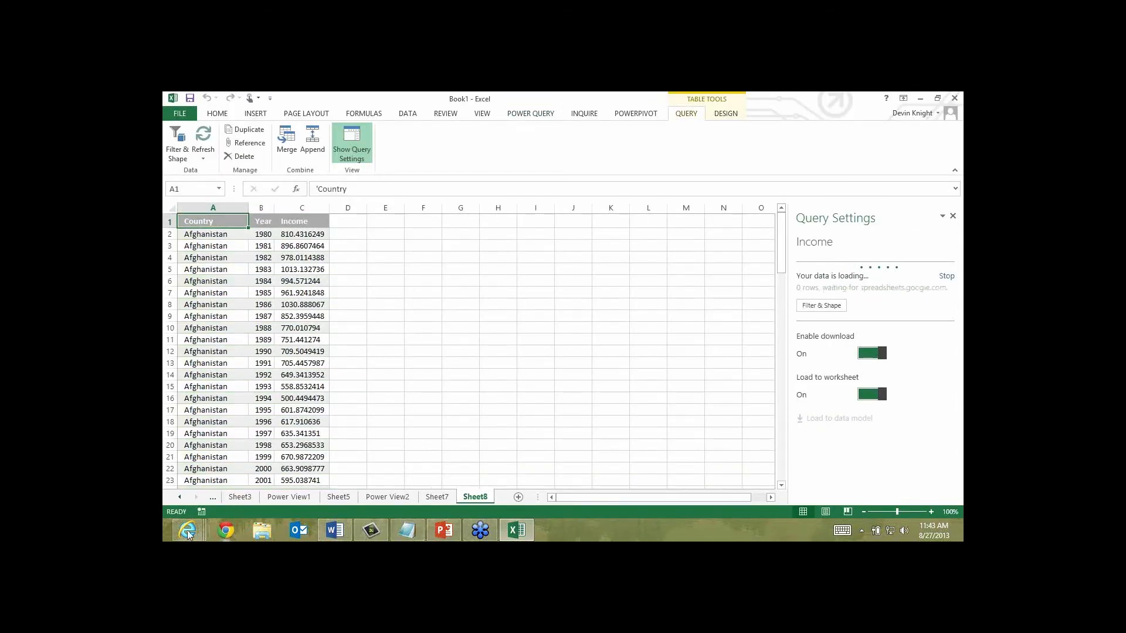
# Step: Switch to the Gapminder data page in Internet Explorer and search the indicator list for "total population"
pyautogui.moveTo(189, 535)
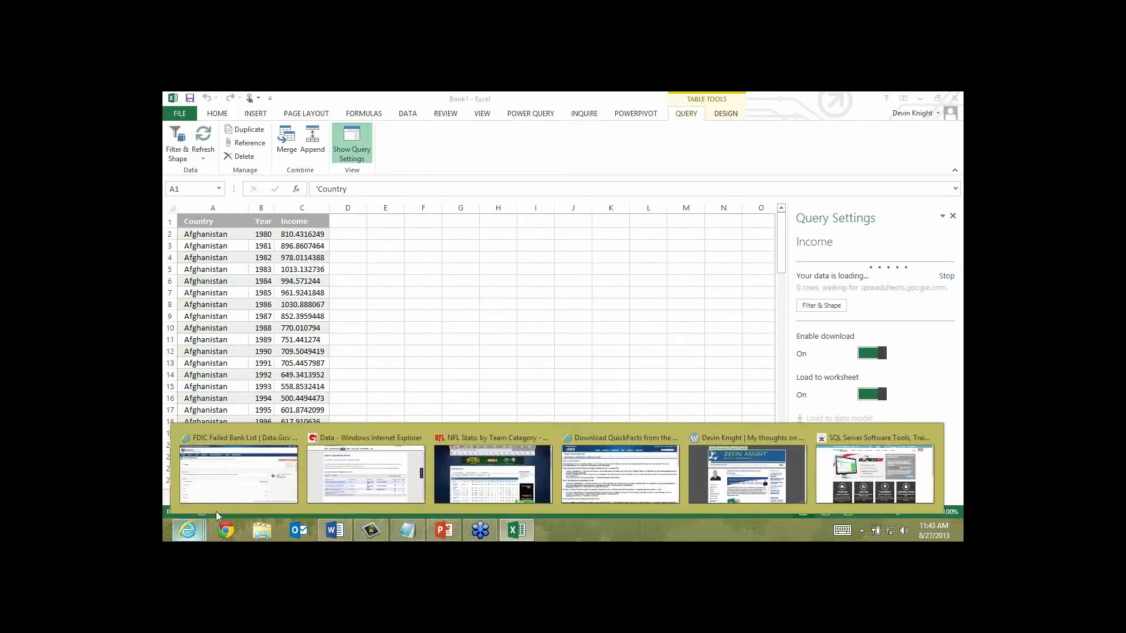
pyautogui.click(346, 476)
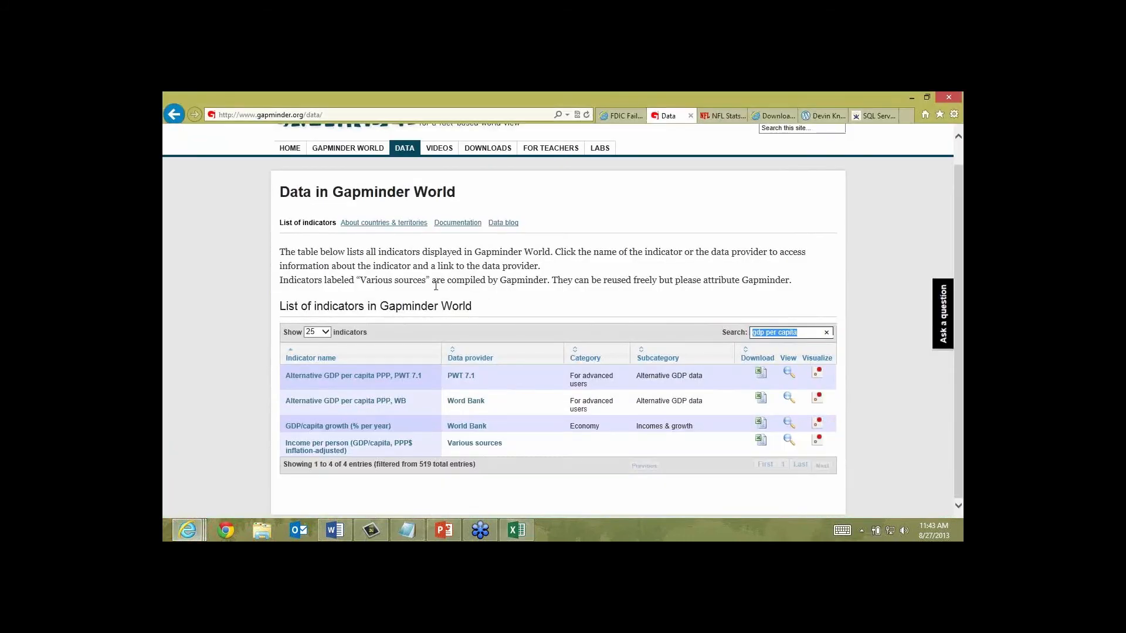
pyautogui.write('tot')
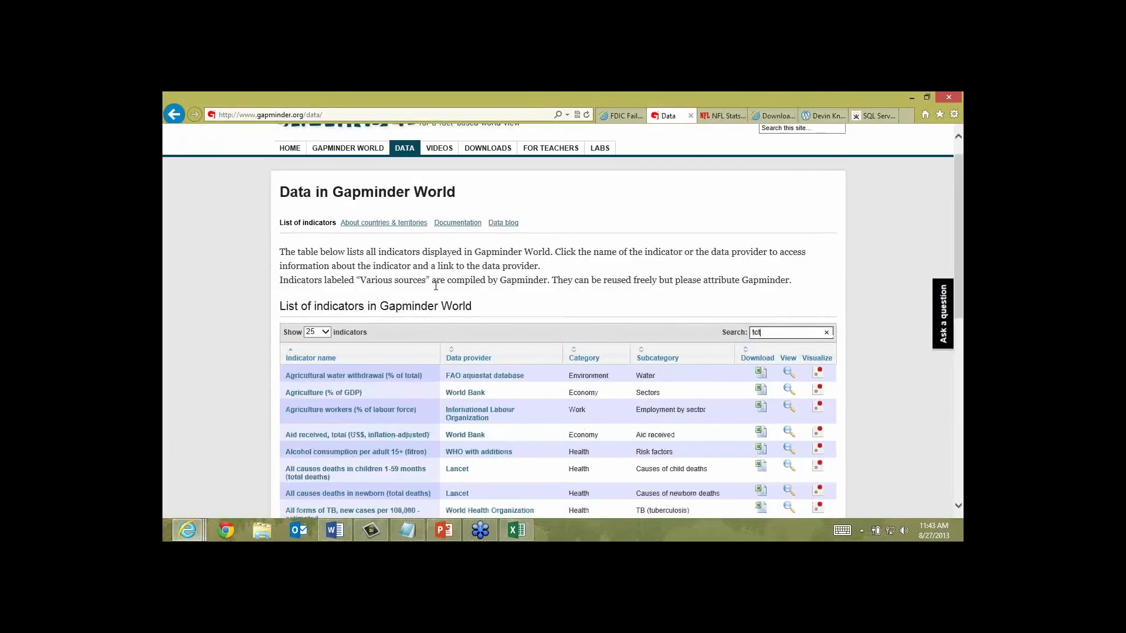
pyautogui.write('al populatoin')
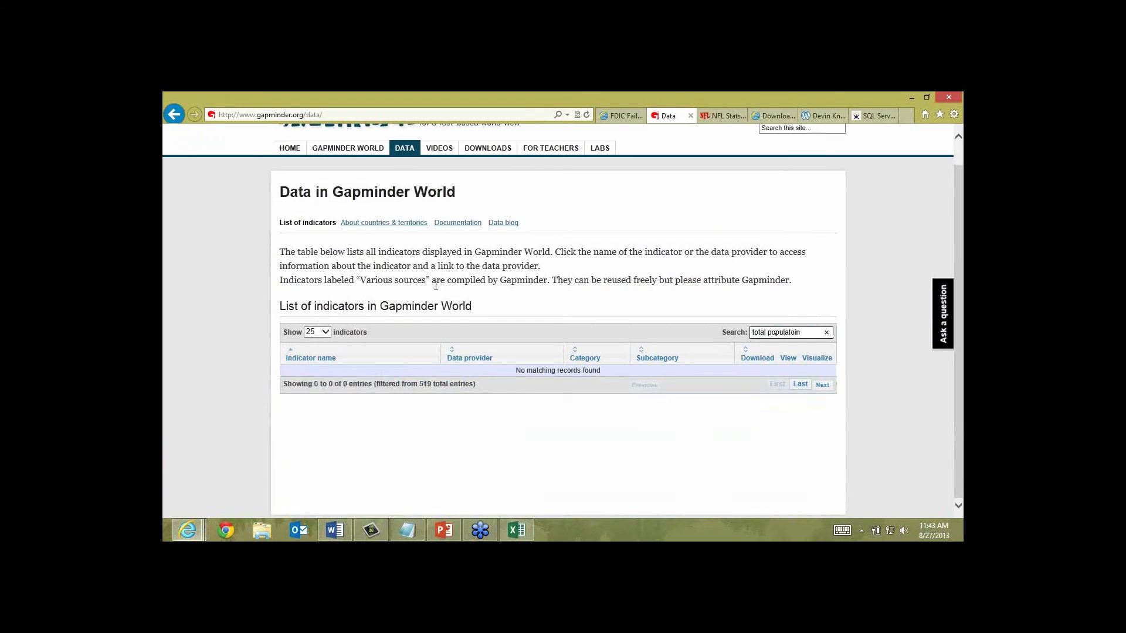
pyautogui.press('BackSpace')
pyautogui.press('BackSpace')
pyautogui.press('BackSpace')
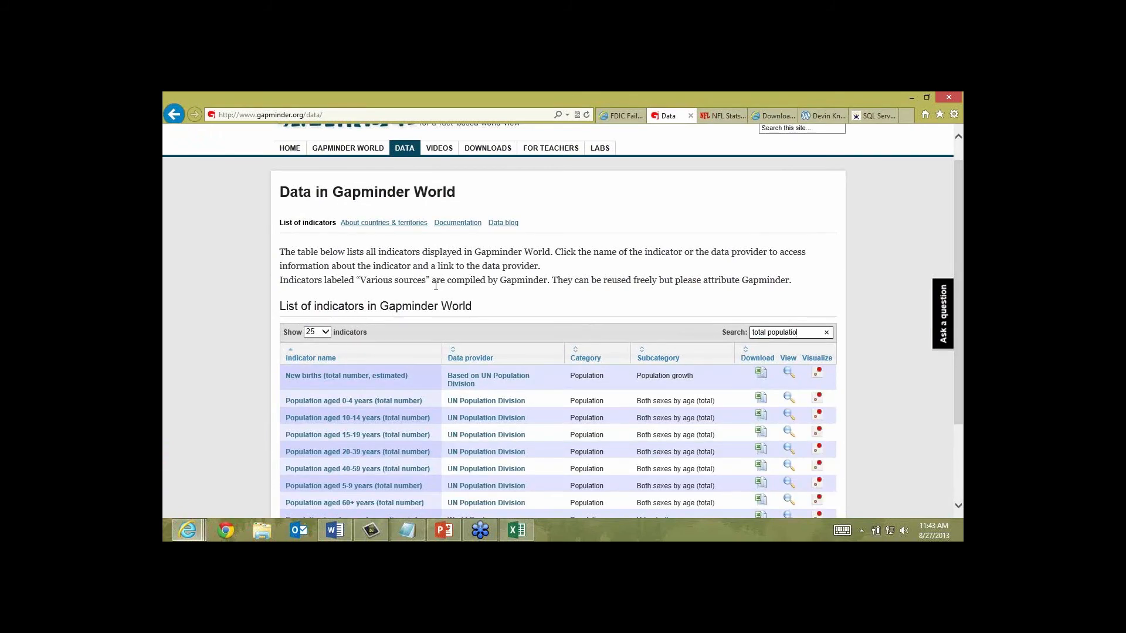
pyautogui.write('ion')
pyautogui.scroll(-2, 950, 427)
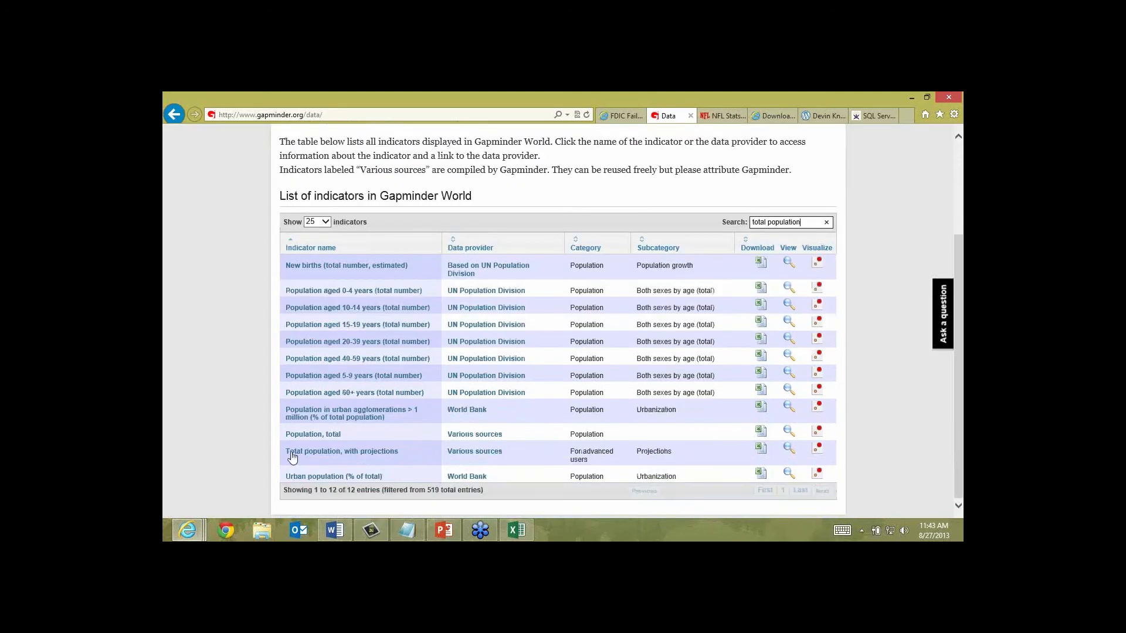
# Step: Copy the Excel download link of the "Total population, with projections" indicator and return to the Excel workbook
pyautogui.rightClick(760, 450)
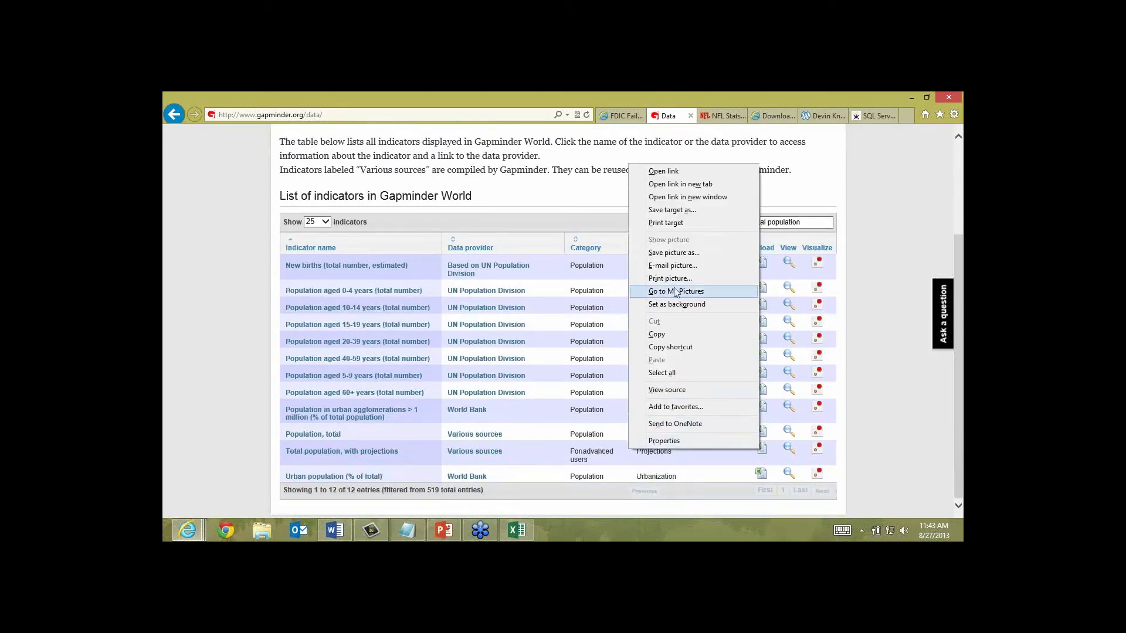
pyautogui.click(671, 347)
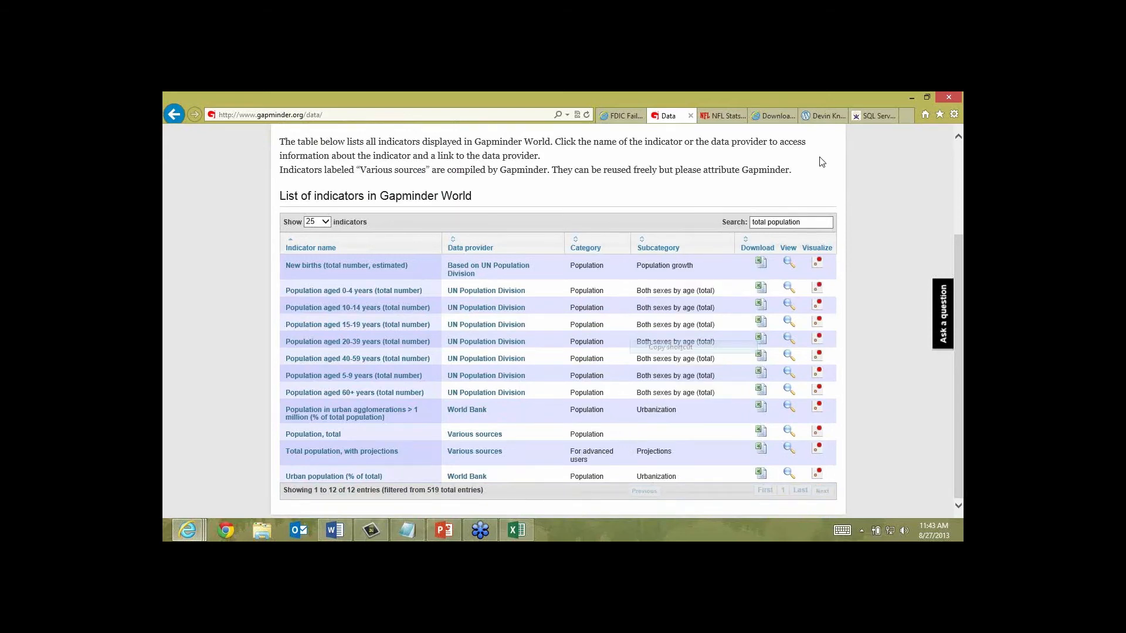
pyautogui.click(912, 97)
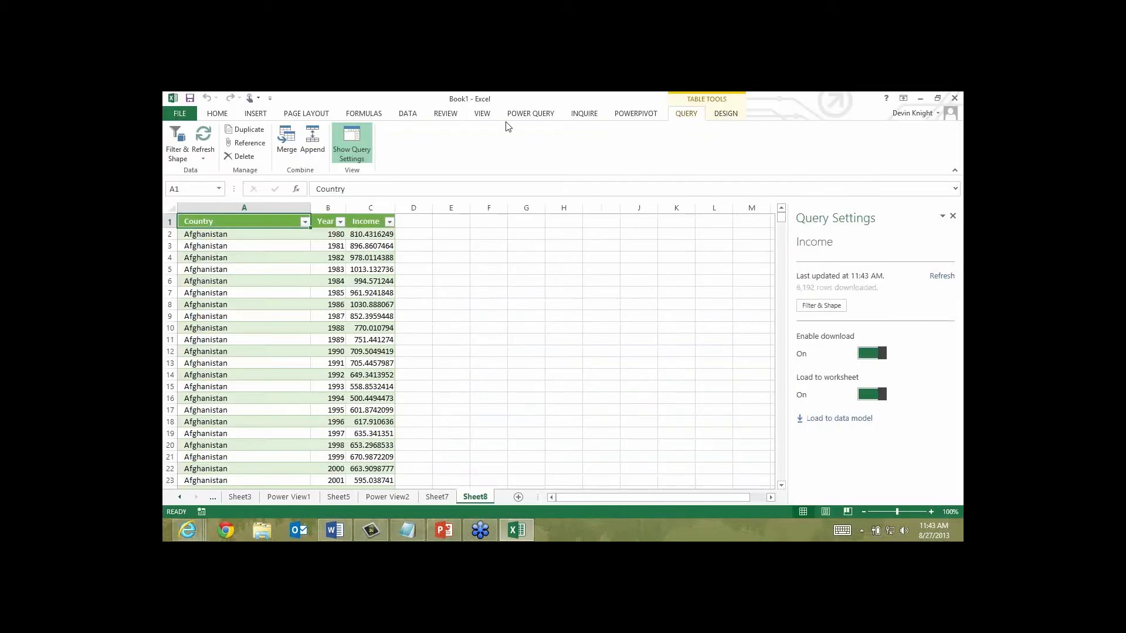
# Step: Start a new Power Query import from the web using the copied population workbook link as its URL
pyautogui.click(527, 115)
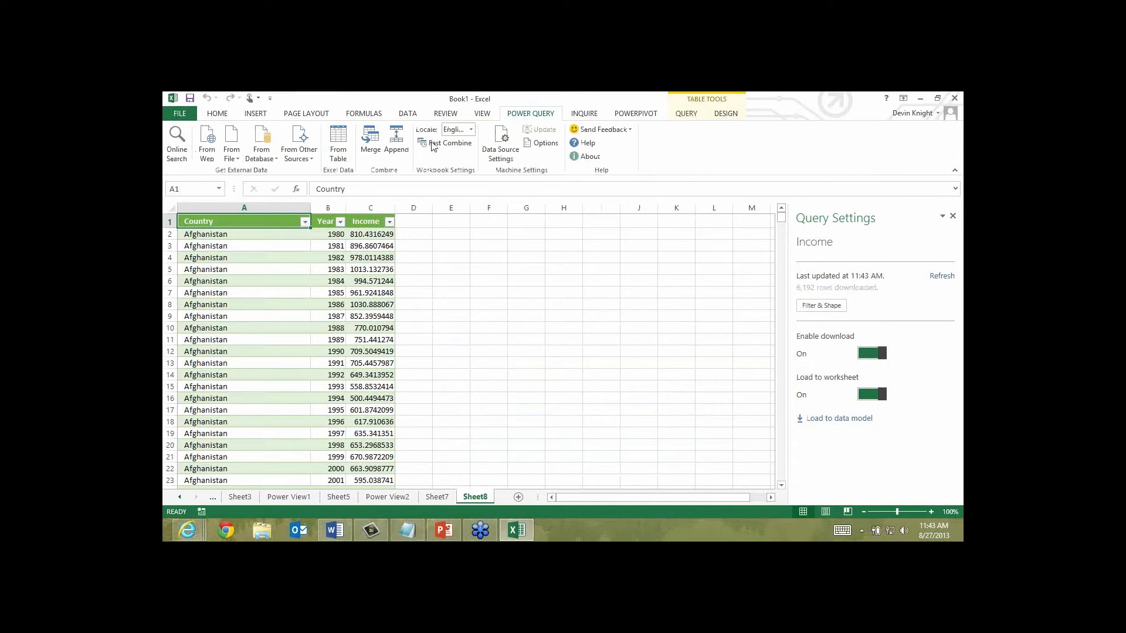
pyautogui.click(207, 149)
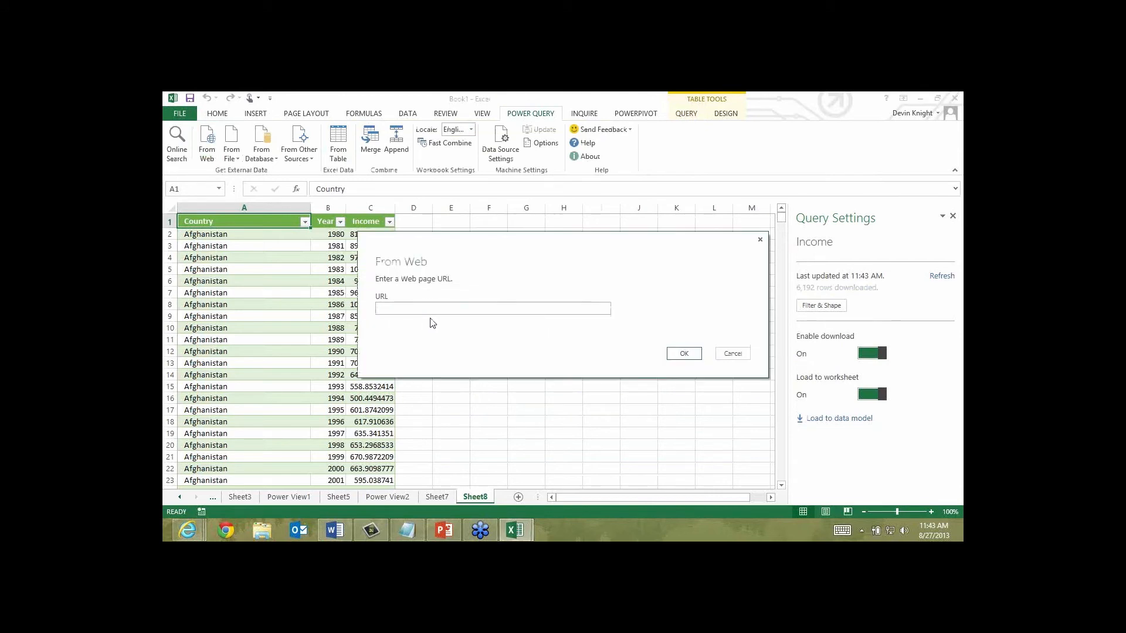
pyautogui.hotkey('ctrl', 'v')
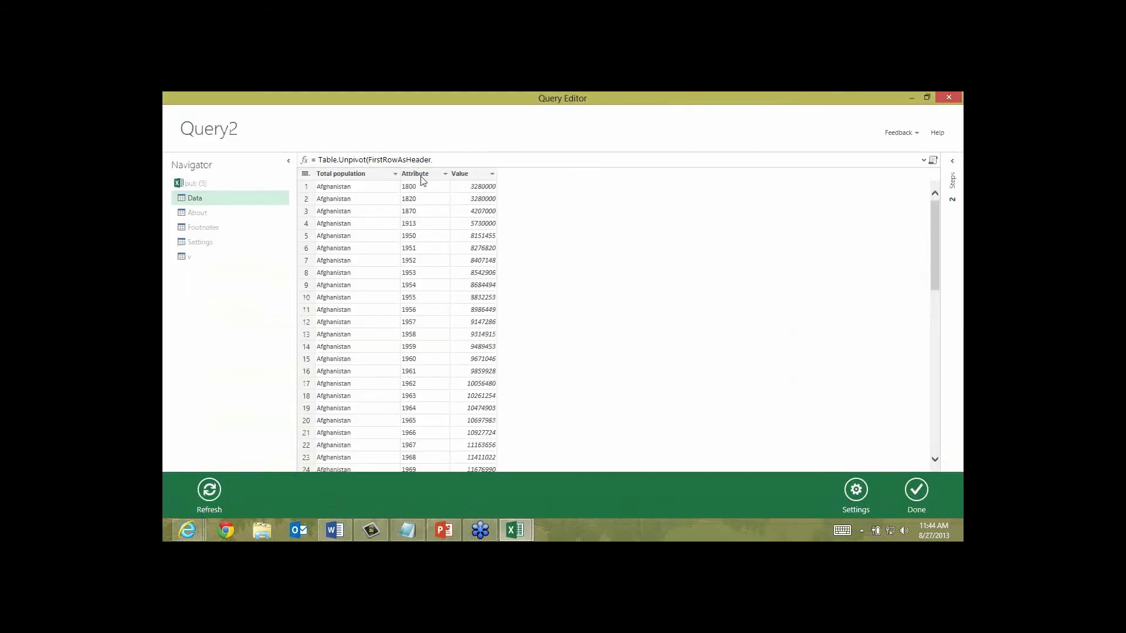
# Step: Change the data type of the unpivoted Attribute column to Number
pyautogui.rightClick(421, 179)
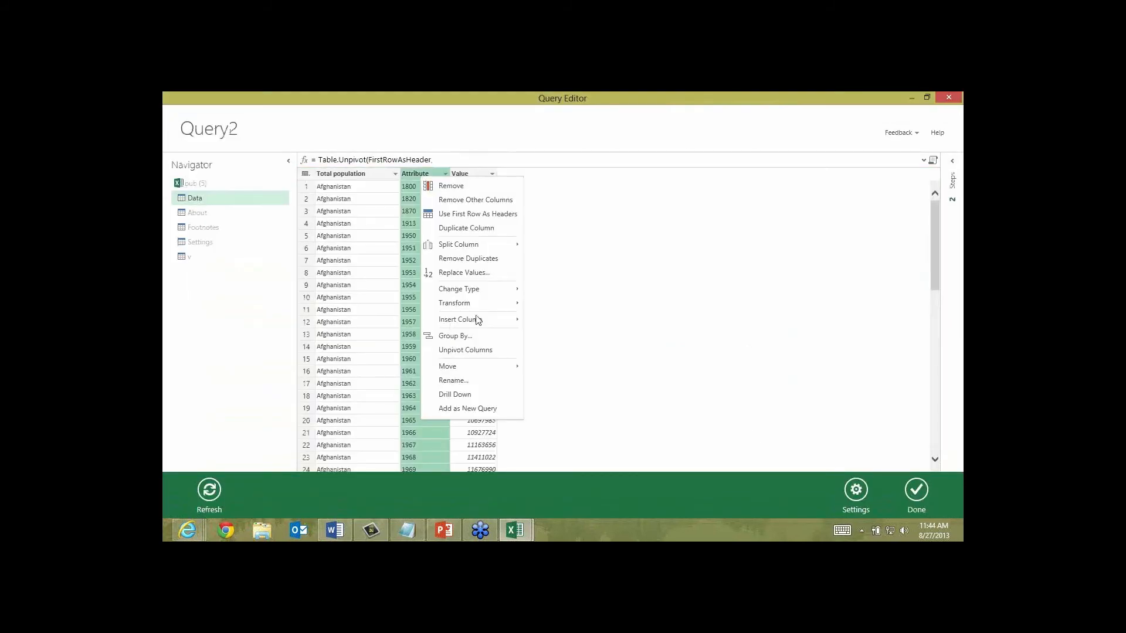
pyautogui.moveTo(498, 290)
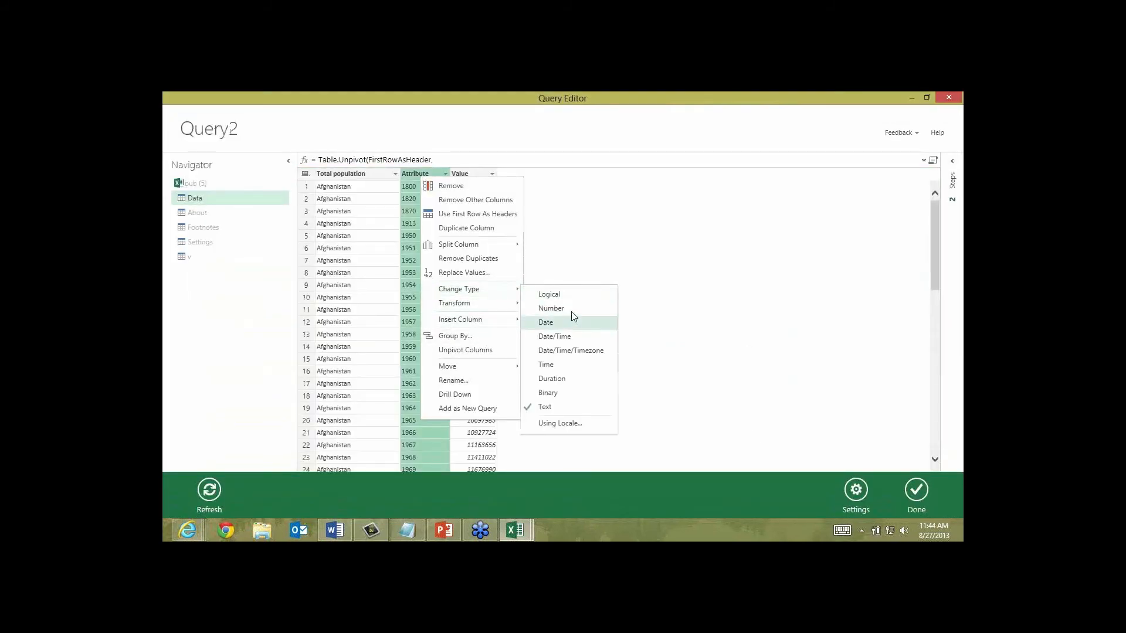
pyautogui.click(573, 308)
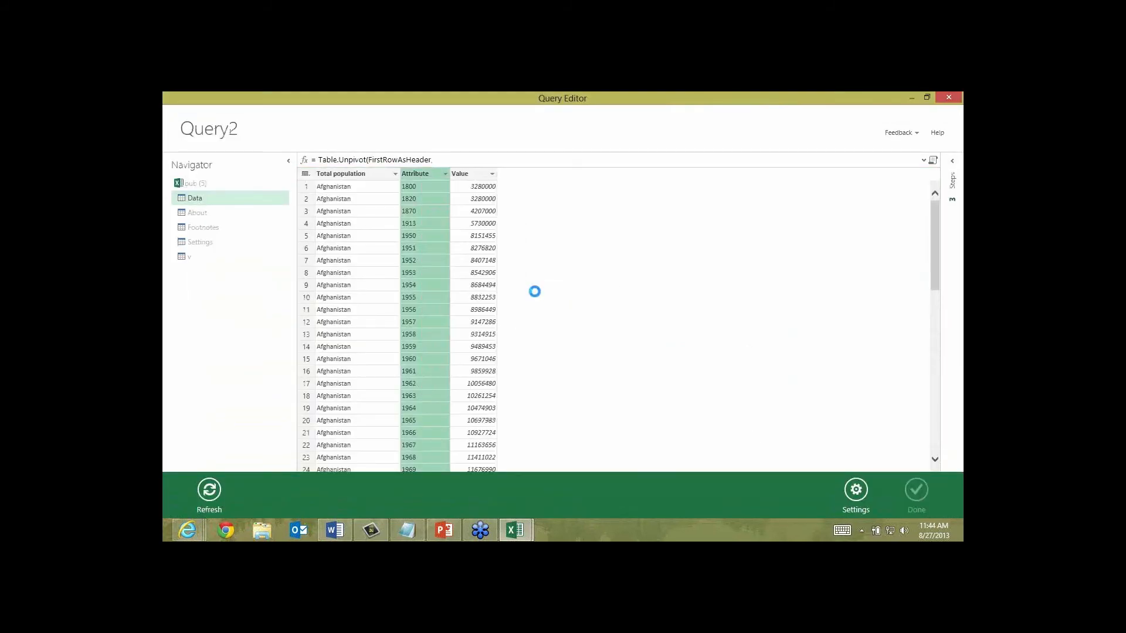
# Step: Rename the Total population column to Country
pyautogui.click(383, 173)
pyautogui.rightClick(383, 173)
pyautogui.click(434, 381)
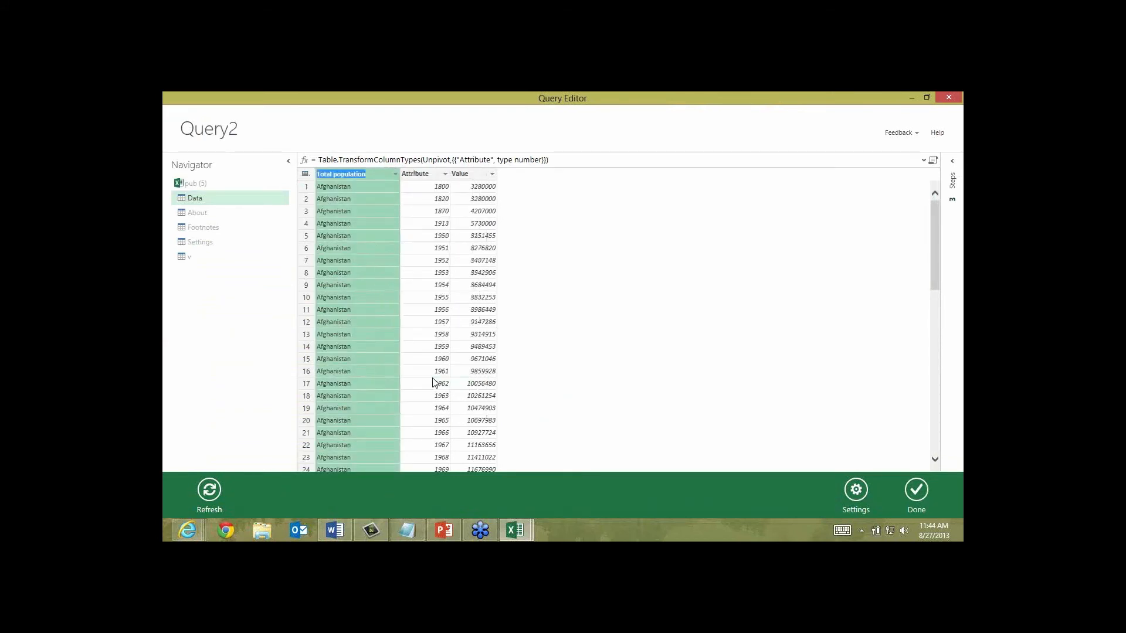
pyautogui.write('Country')
pyautogui.press('Return')
# Step: Rename the Attribute column to Year and the Value column to Population
pyautogui.rightClick(394, 176)
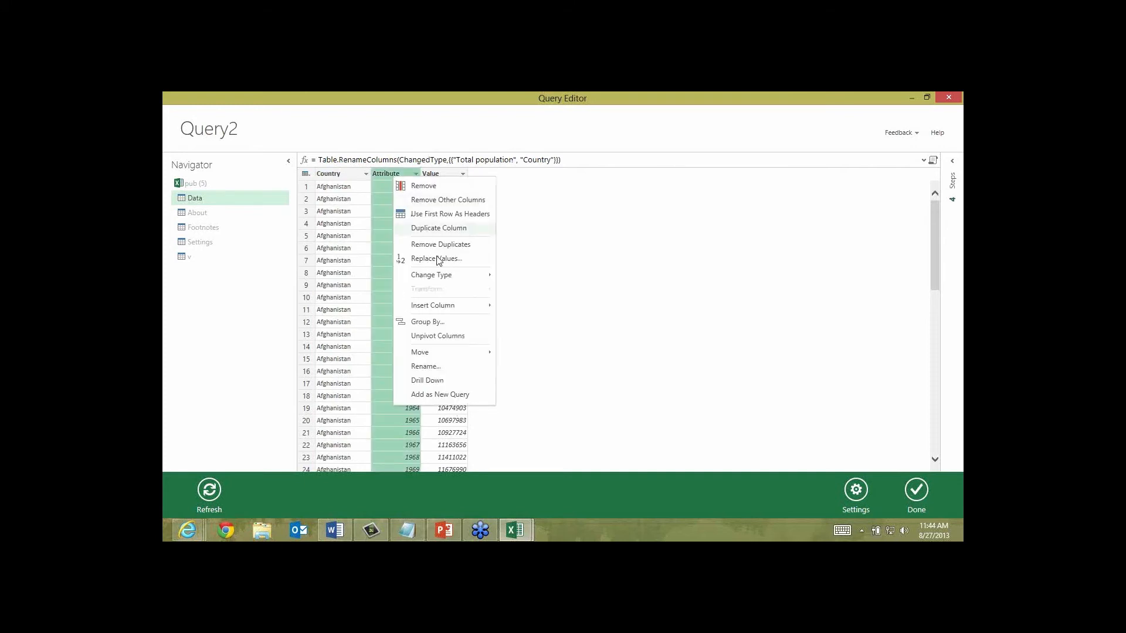
pyautogui.click(449, 367)
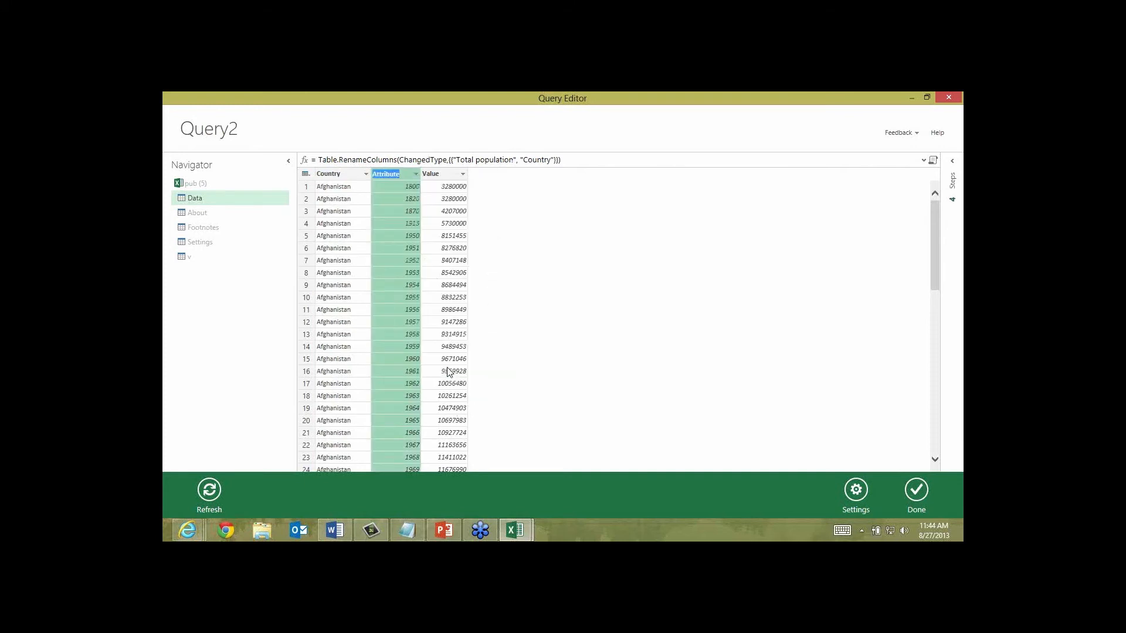
pyautogui.write('Year')
pyautogui.press('Return')
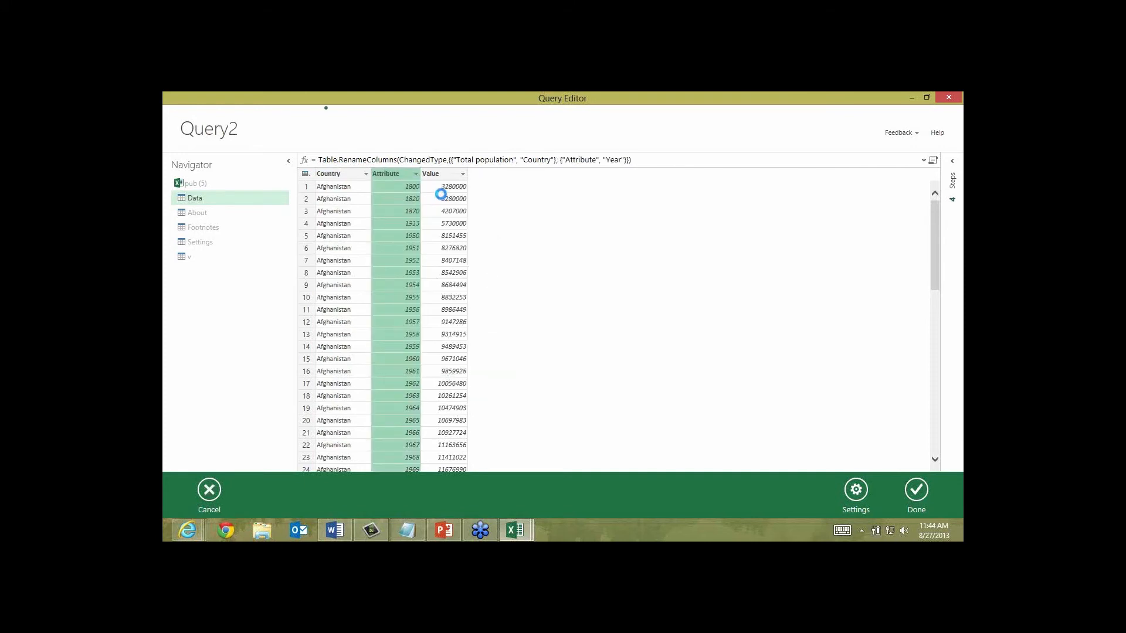
pyautogui.rightClick(448, 174)
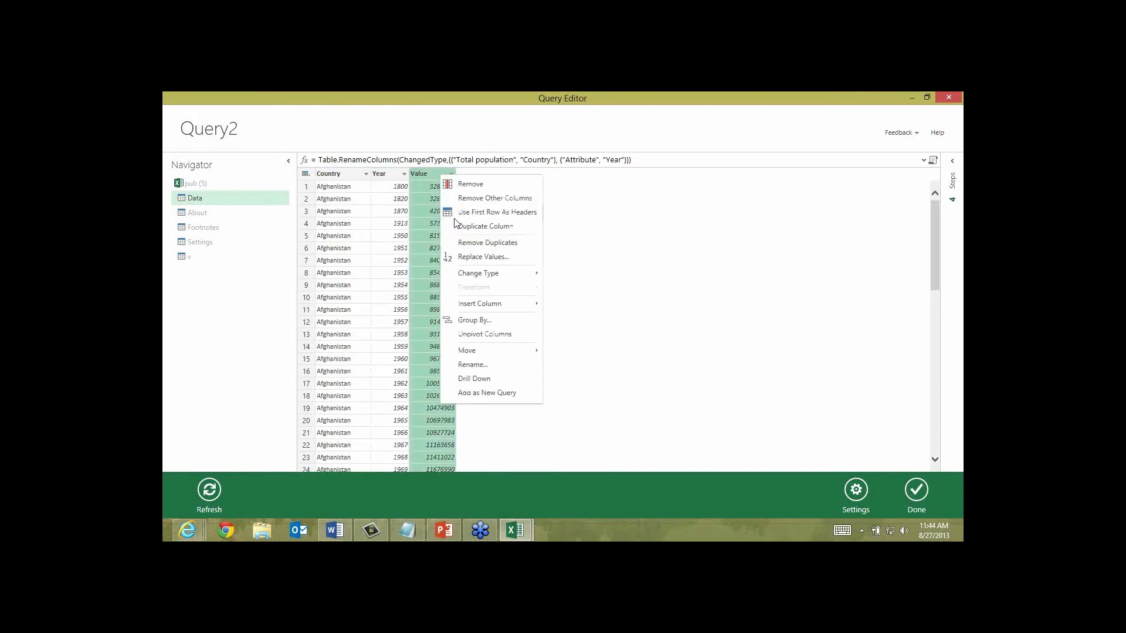
pyautogui.click(502, 369)
pyautogui.write('Popu')
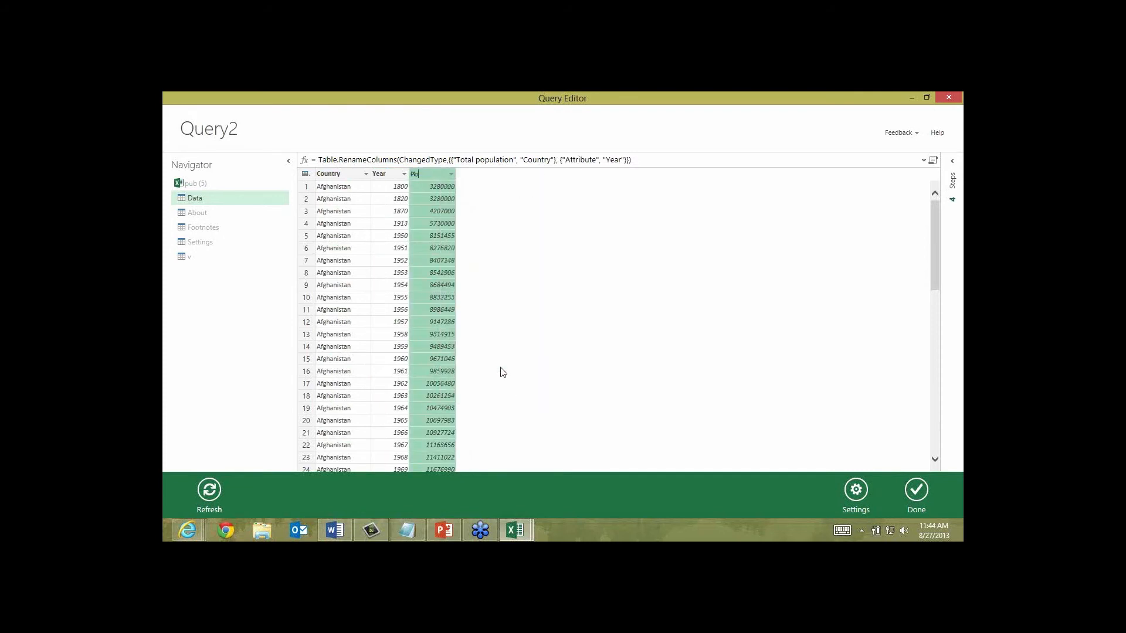
pyautogui.write('tion')
pyautogui.press('Return')
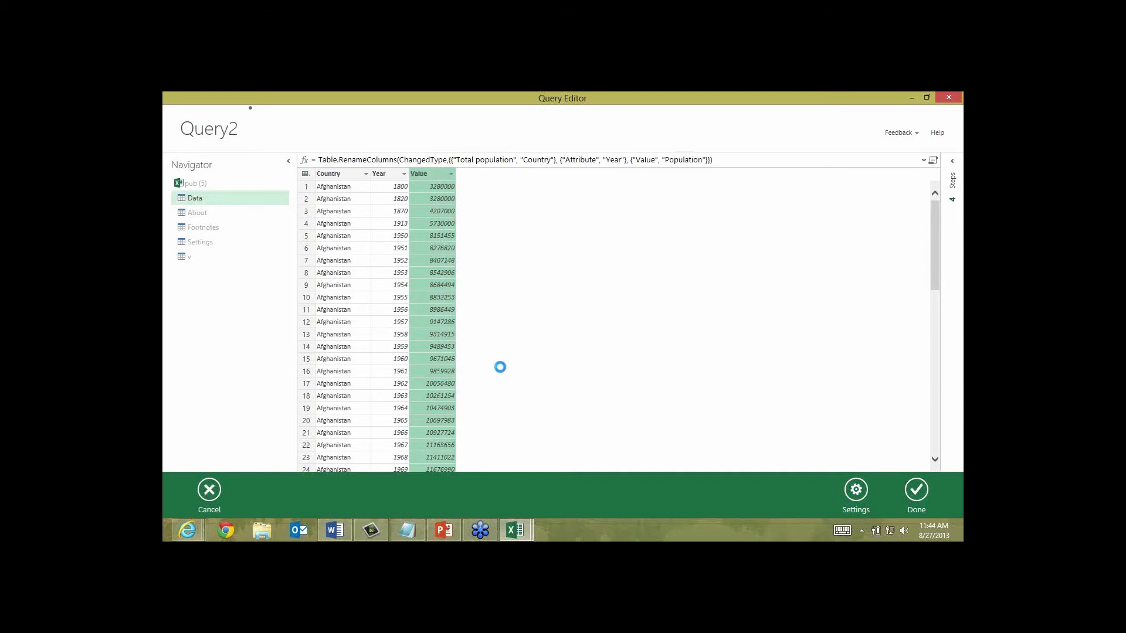
# Step: Rename the query from its default name to Population
pyautogui.click(216, 136)
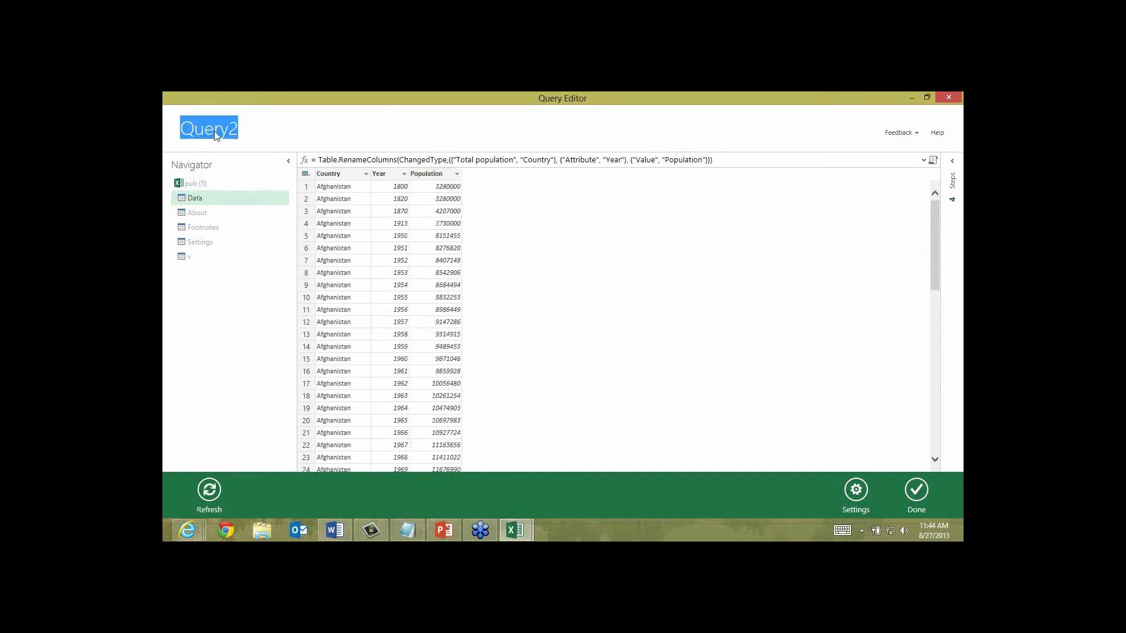
pyautogui.write('Populatoin')
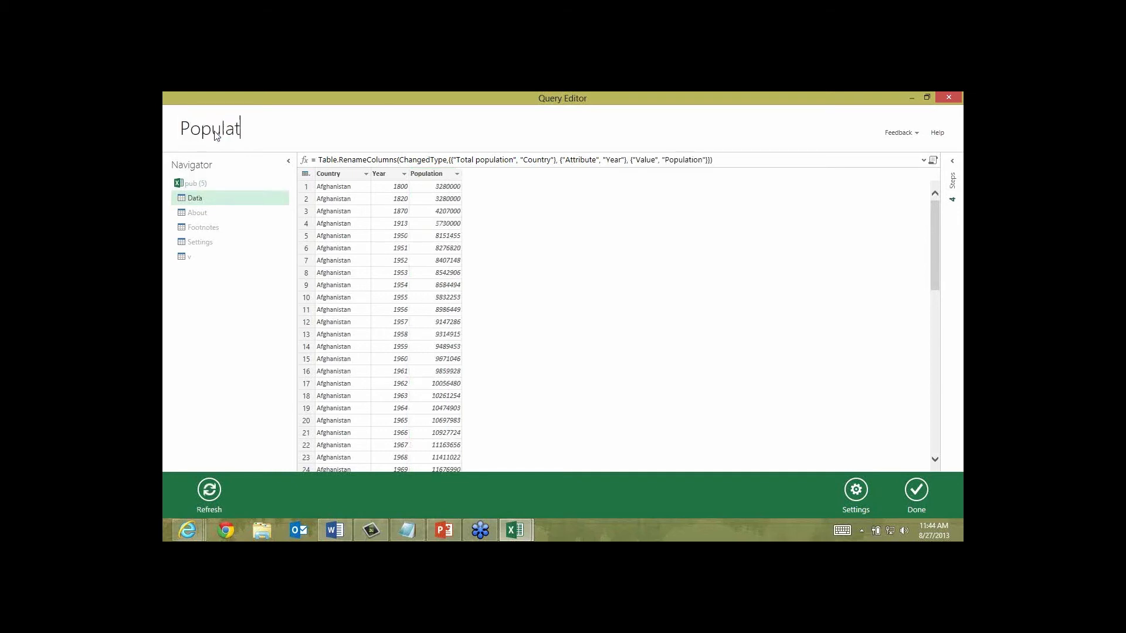
pyautogui.press('BackSpace')
pyautogui.press('BackSpace')
pyautogui.press('BackSpace')
pyautogui.write('ion')
pyautogui.press('Return')
# Step: Filter the Year column to values greater than or equal to 1980 and less than or equal to 2008, and load the query to the worksheet
pyautogui.click(404, 176)
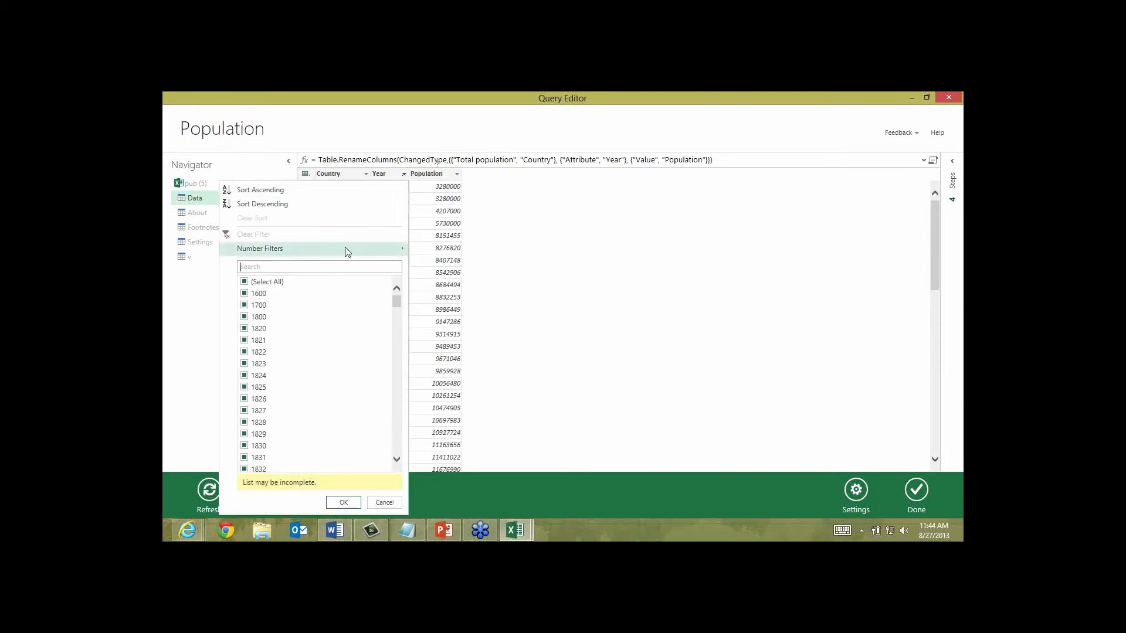
pyautogui.moveTo(369, 249)
pyautogui.click(465, 299)
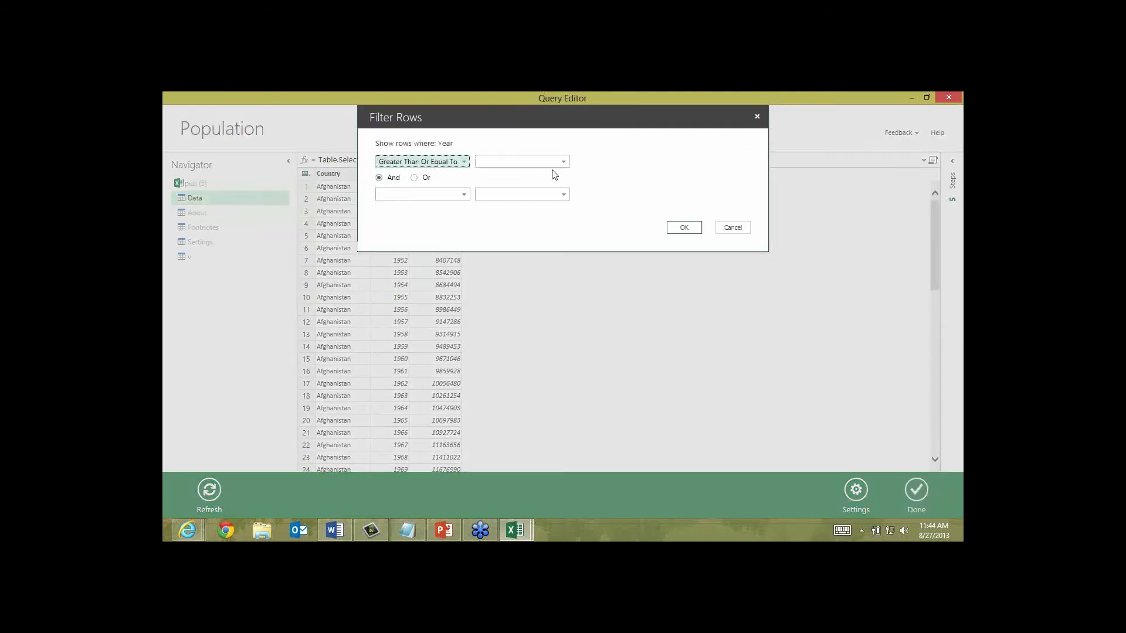
pyautogui.click(544, 164)
pyautogui.write('1')
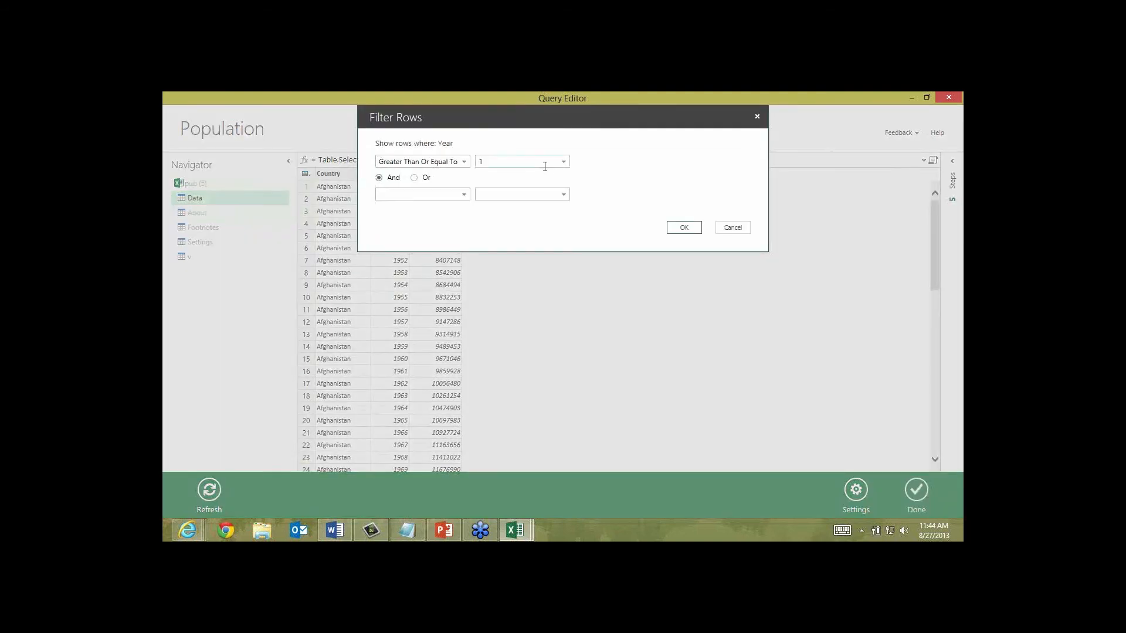
pyautogui.write('980')
pyautogui.click(464, 194)
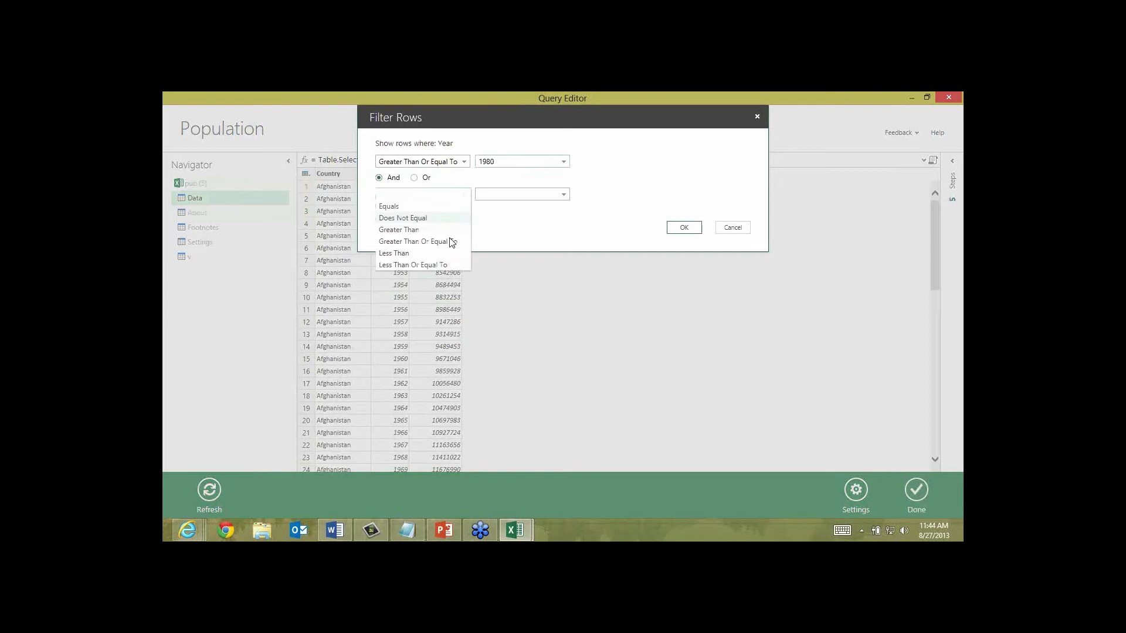
pyautogui.click(428, 265)
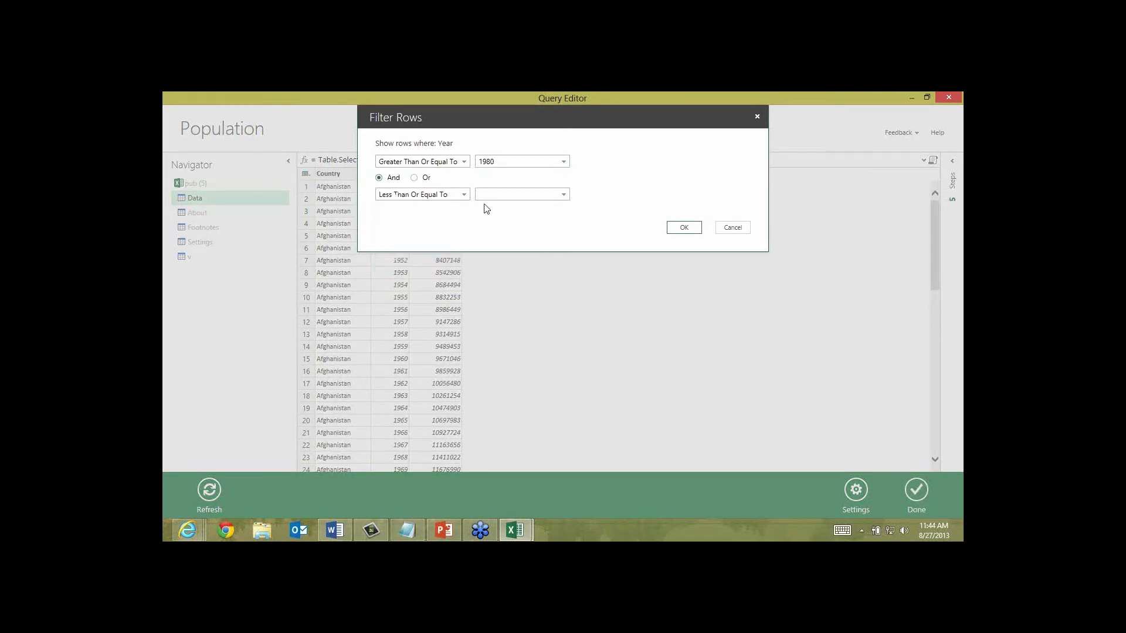
pyautogui.click(489, 195)
pyautogui.write('2008')
pyautogui.click(684, 227)
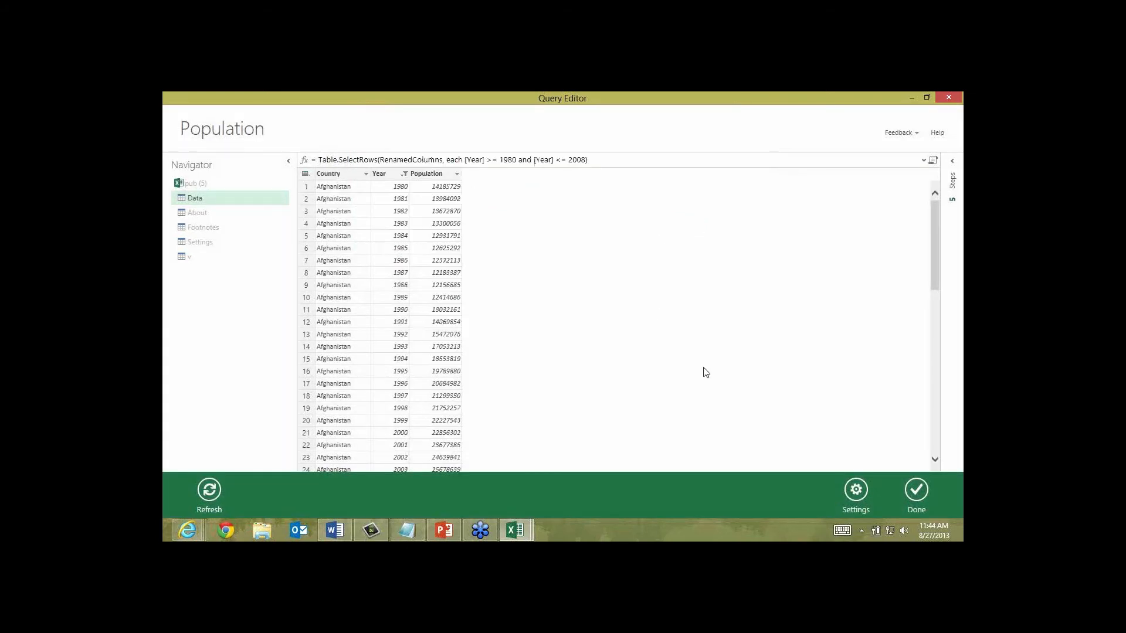
pyautogui.click(916, 492)
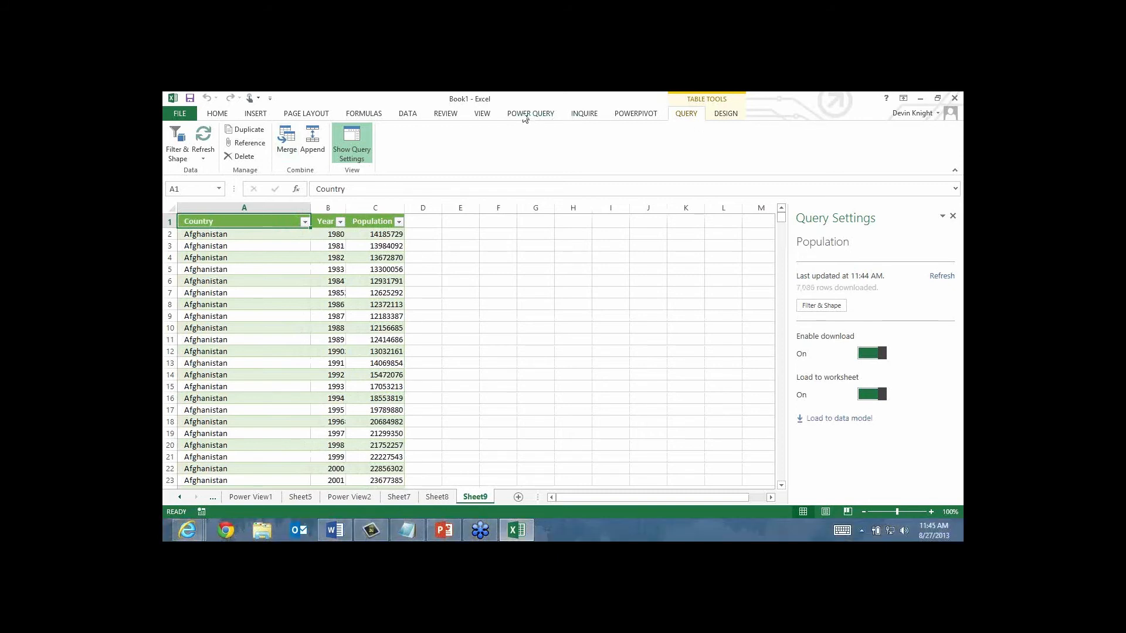
# Step: Start a query merge with BMI as the primary table and Income as the table to merge
pyautogui.click(526, 115)
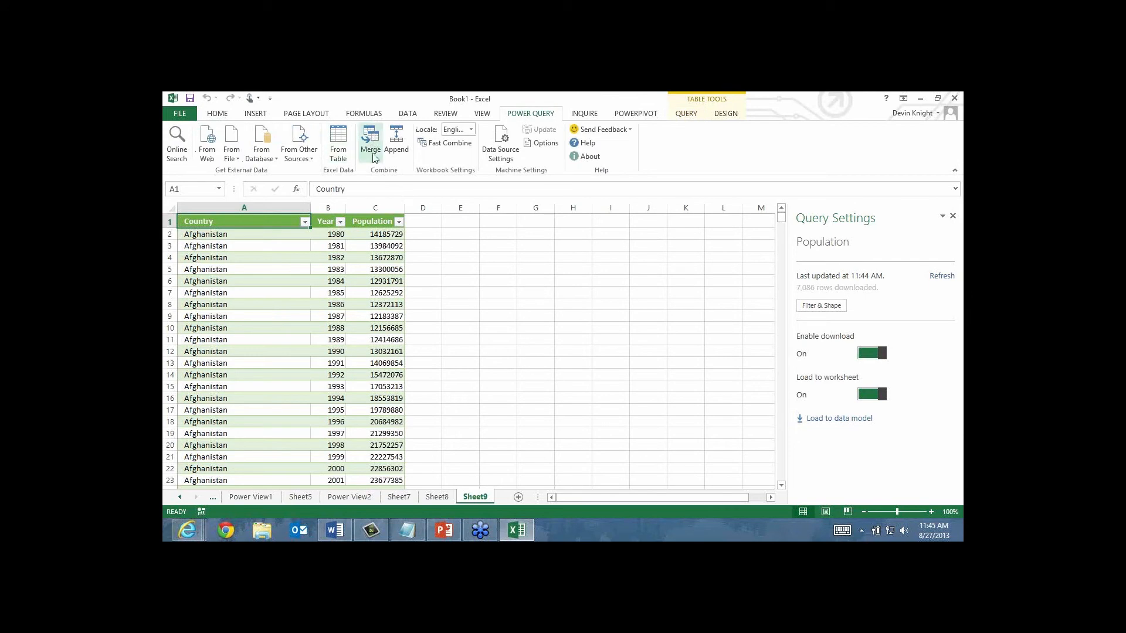
pyautogui.click(373, 147)
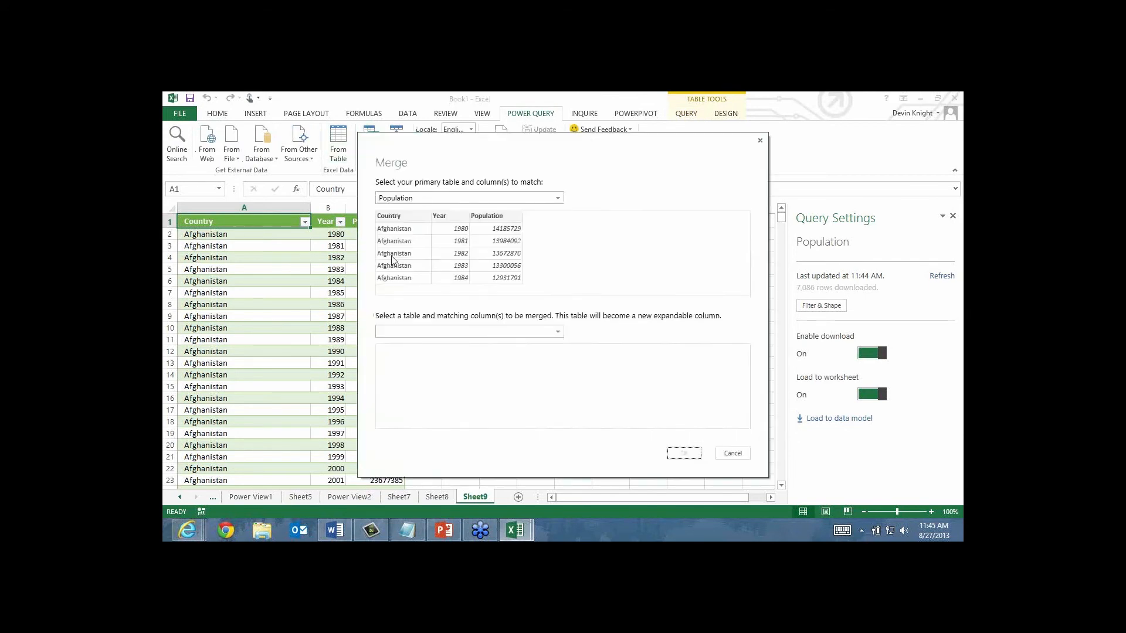
pyautogui.click(559, 198)
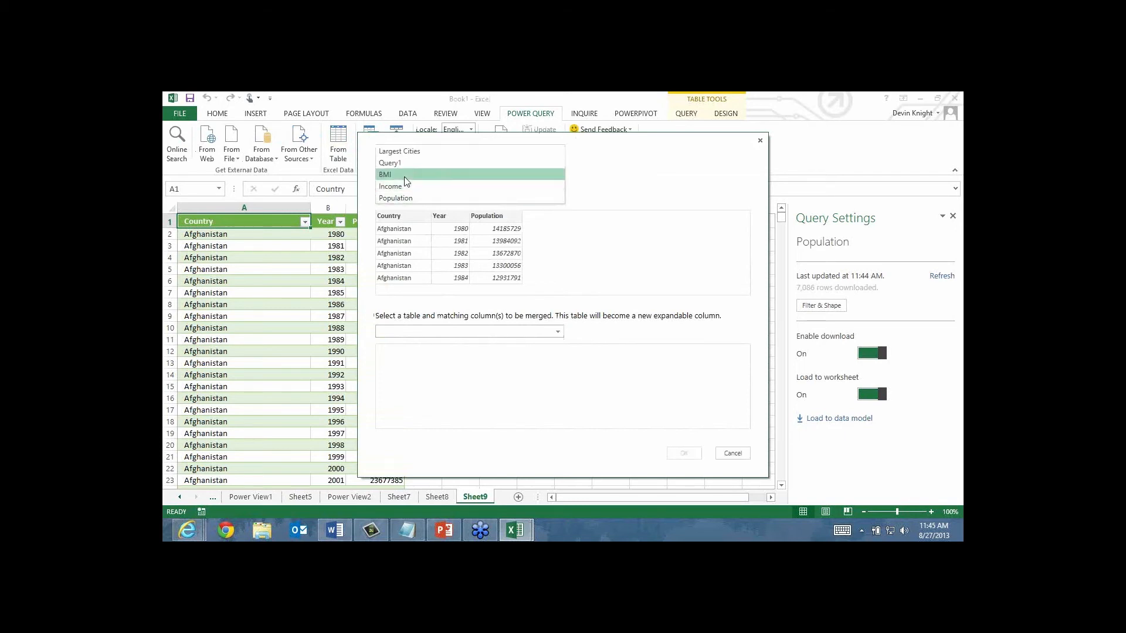
pyautogui.click(399, 174)
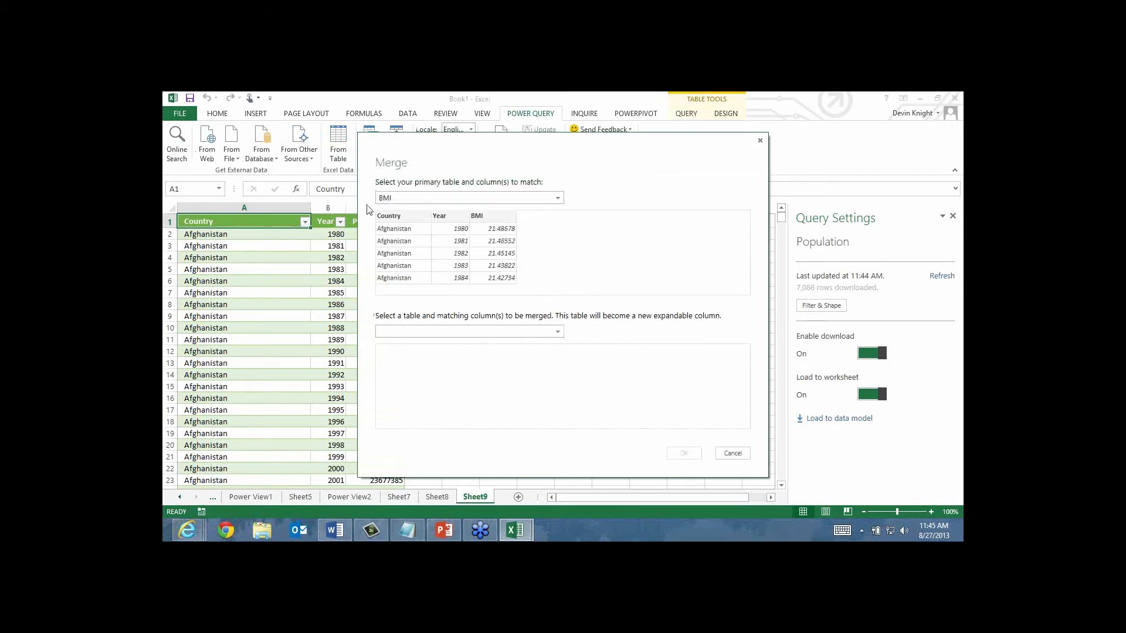
pyautogui.click(557, 332)
pyautogui.click(493, 368)
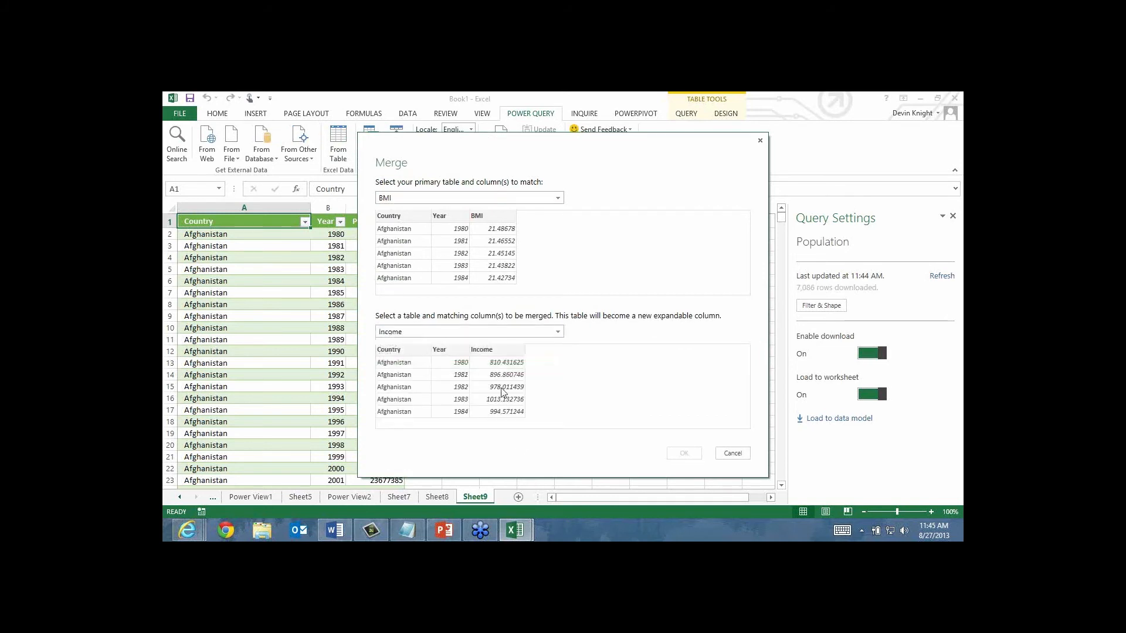
# Step: Match the BMI and Income tables on both Country and Year, and create the merged query
pyautogui.click(388, 218)
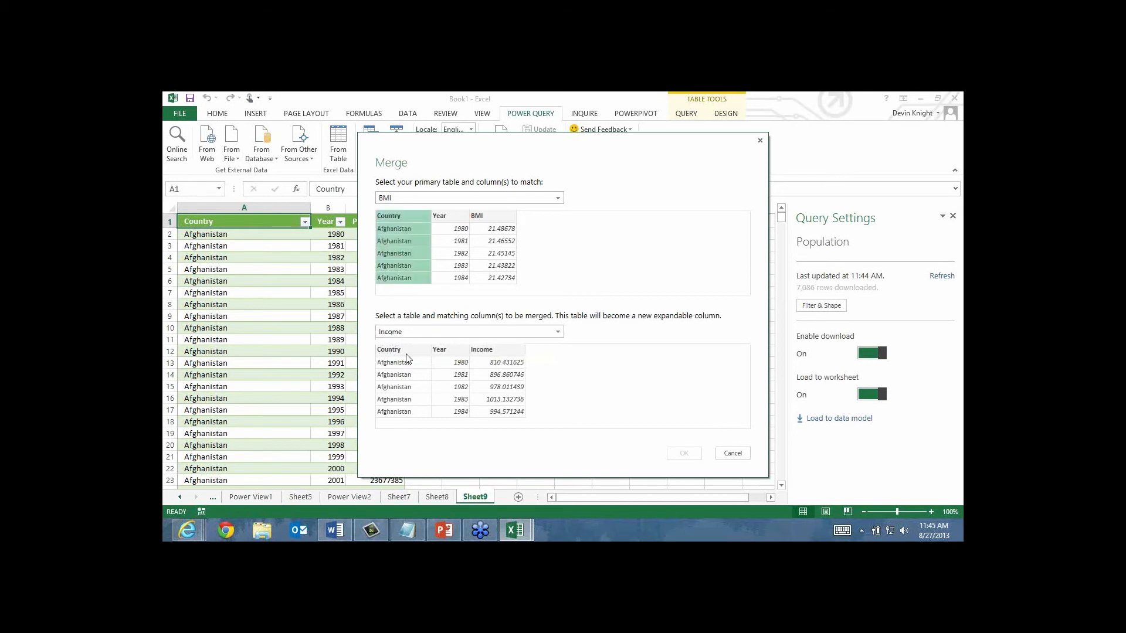
pyautogui.click(408, 351)
pyautogui.keyDown('ctrl'); pyautogui.click(448, 218); pyautogui.keyUp('ctrl')
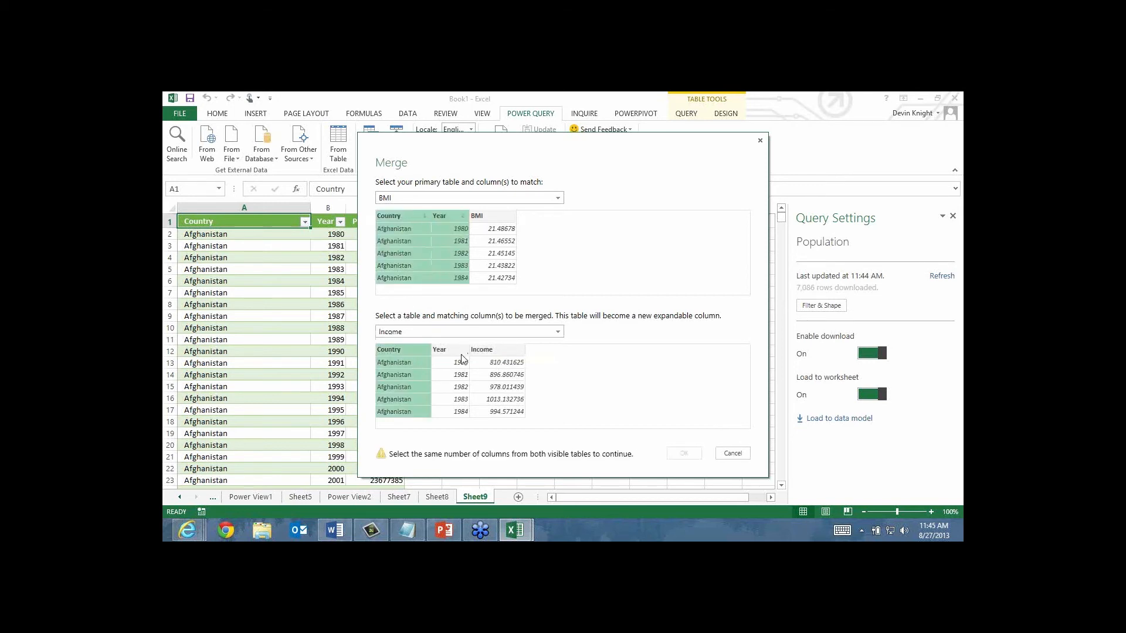
pyautogui.keyDown('ctrl'); pyautogui.click(463, 359); pyautogui.keyUp('ctrl')
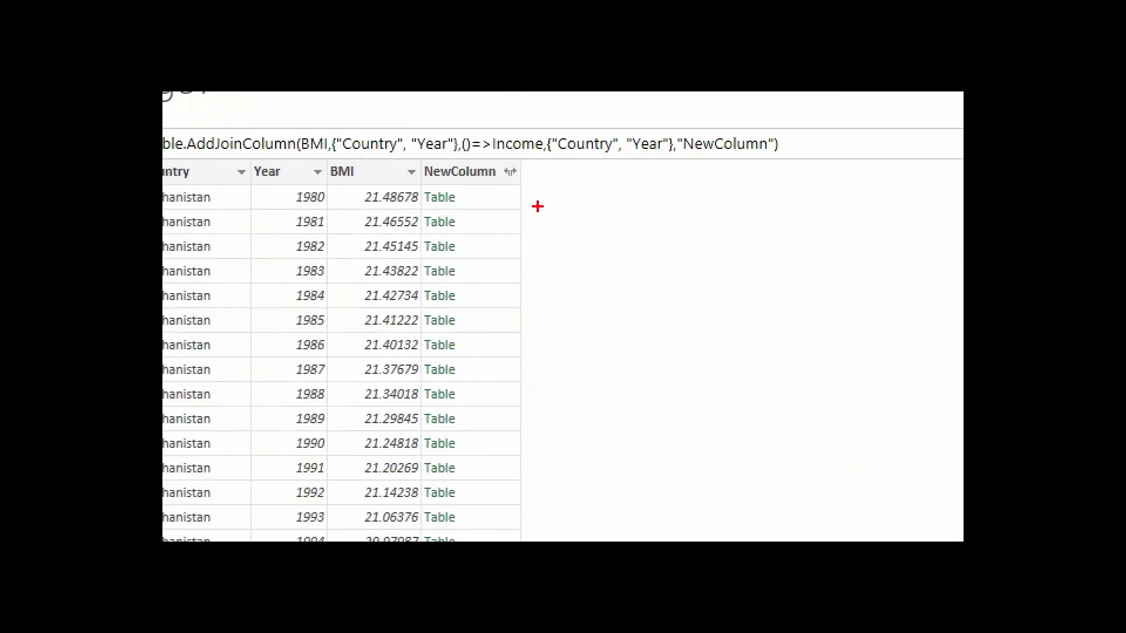
pyautogui.moveTo(417, 140)
pyautogui.mouseDown()
pyautogui.moveTo(626, 486)
pyautogui.moveTo(641, 608)
pyautogui.moveTo(533, 528)
pyautogui.mouseUp()
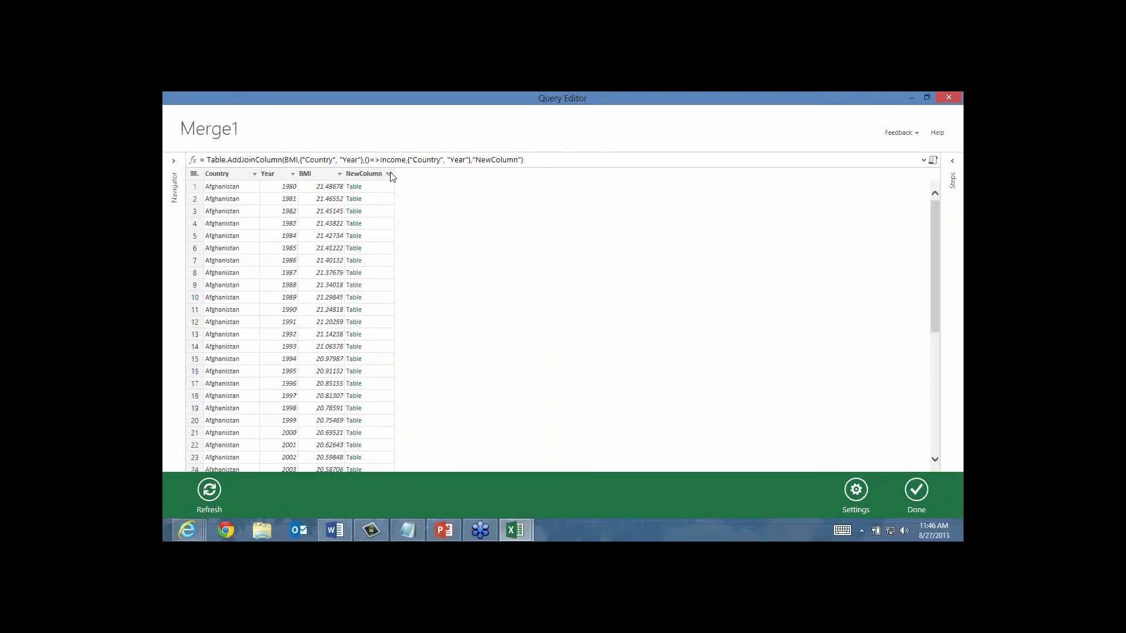
# Step: Expand NewColumn in the merged query to include only the Income column
pyautogui.click(388, 174)
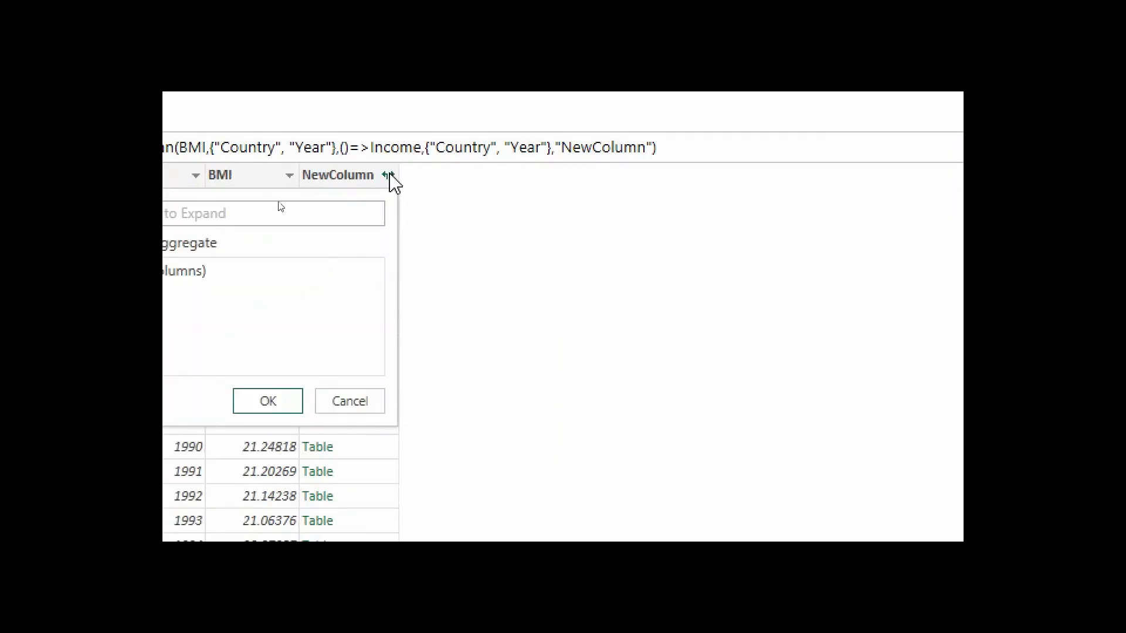
pyautogui.click(273, 270)
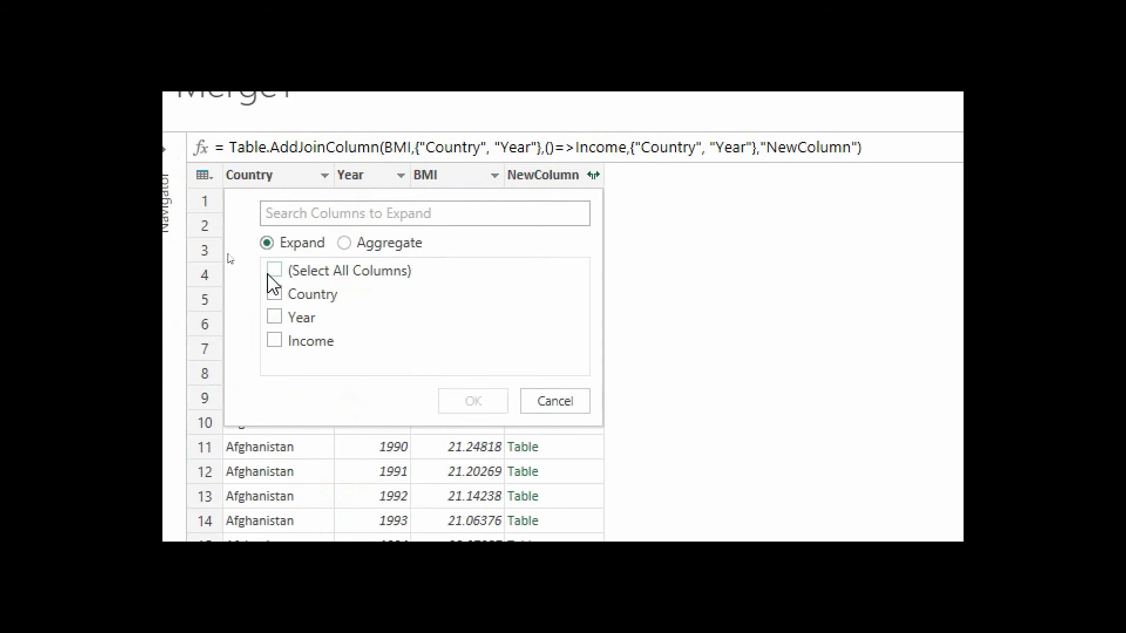
pyautogui.click(273, 343)
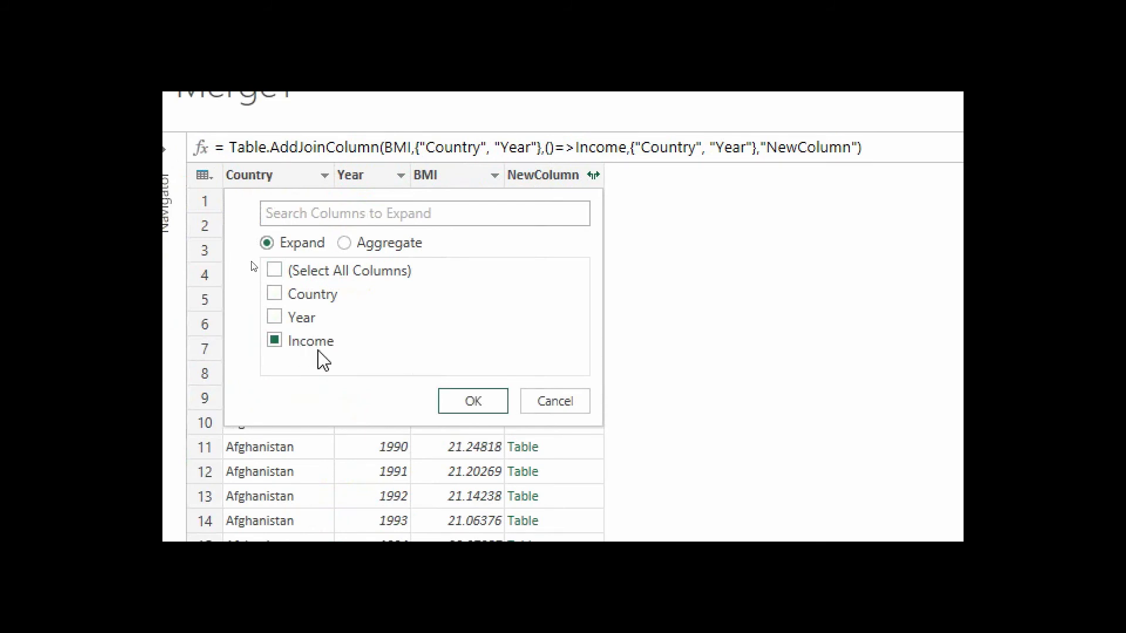
pyautogui.click(477, 406)
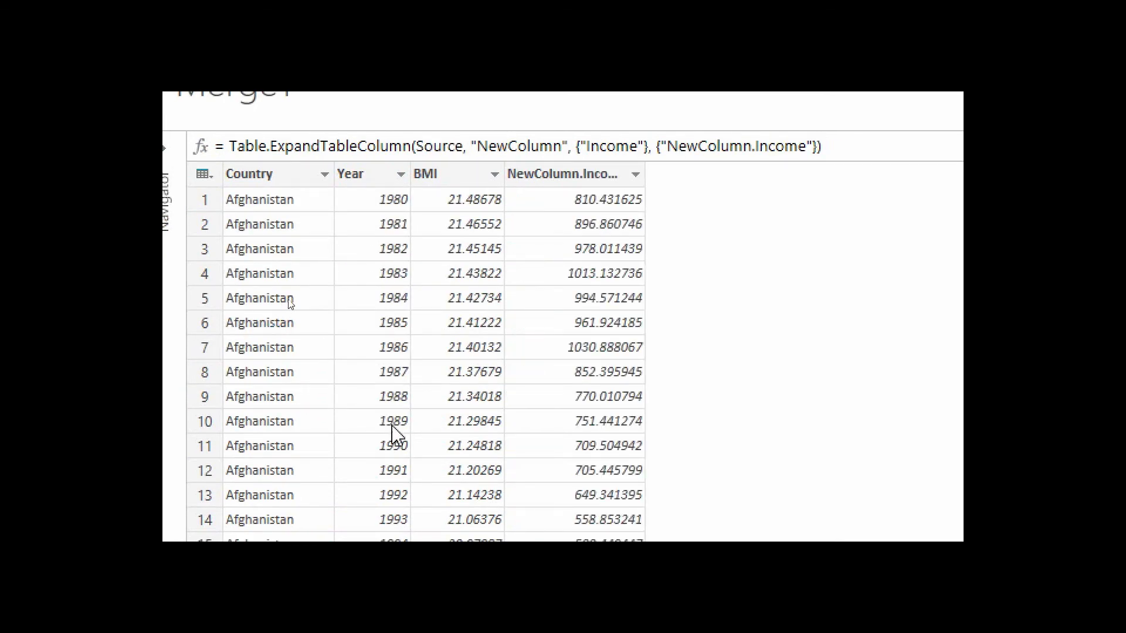
# Step: Rename the NewColumn.Income column to Income and load the merged query to the worksheet
pyautogui.rightClick(604, 174)
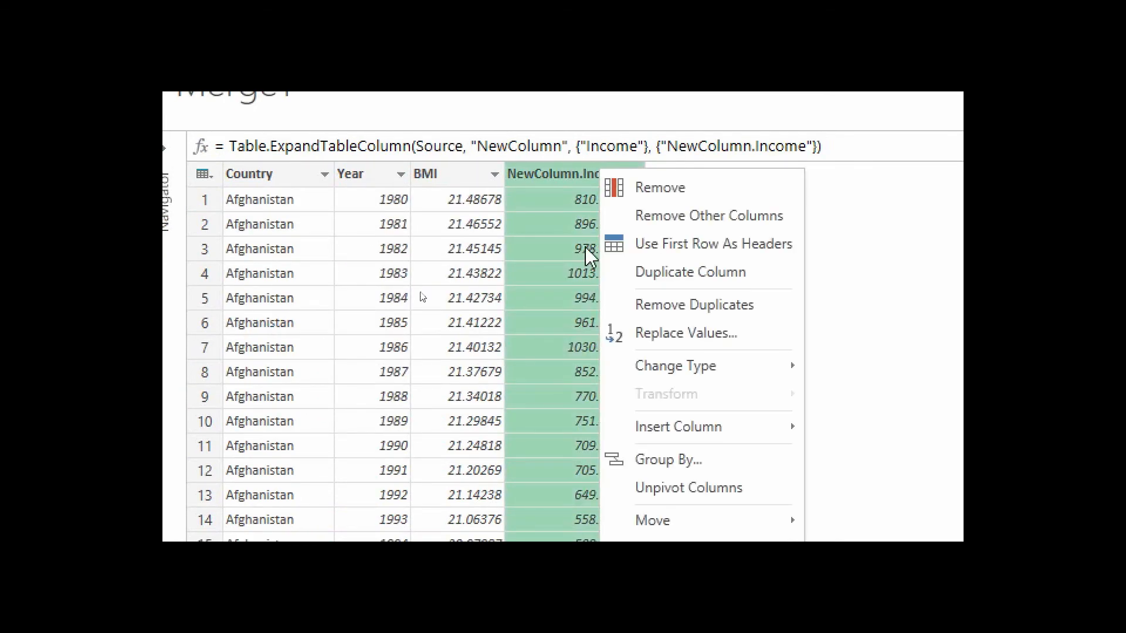
pyautogui.click(668, 353)
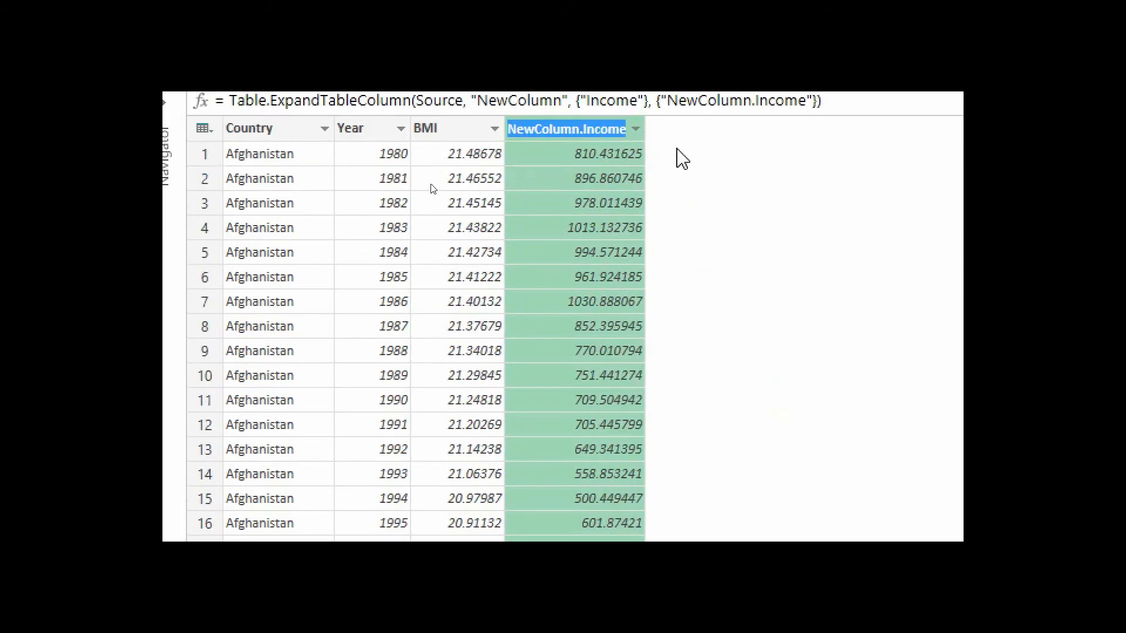
pyautogui.write('Income')
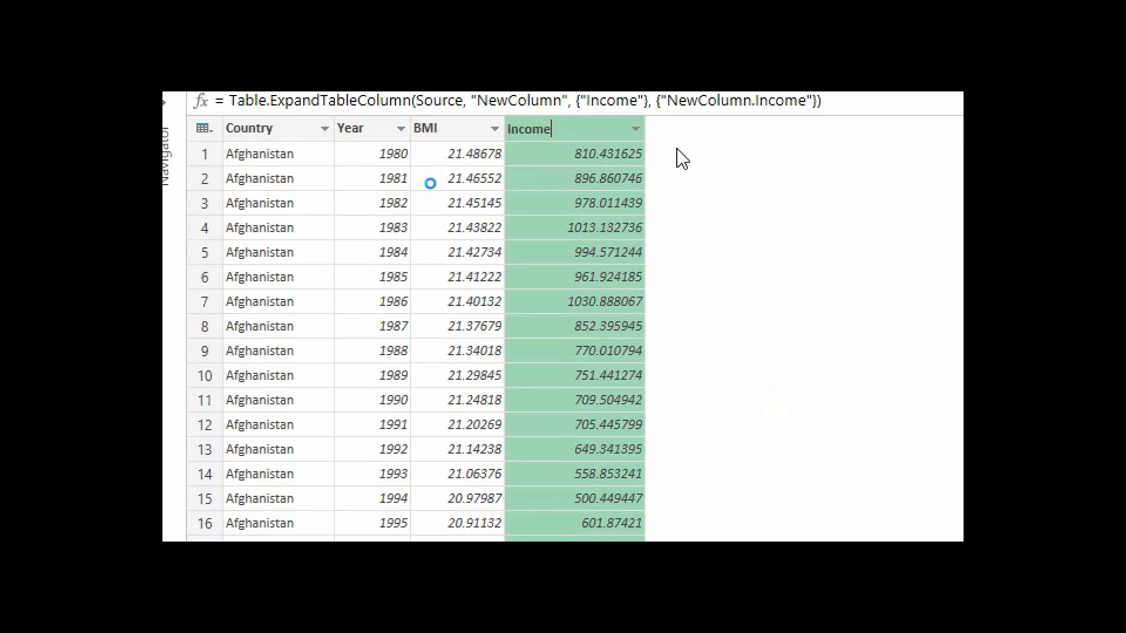
pyautogui.press('Return')
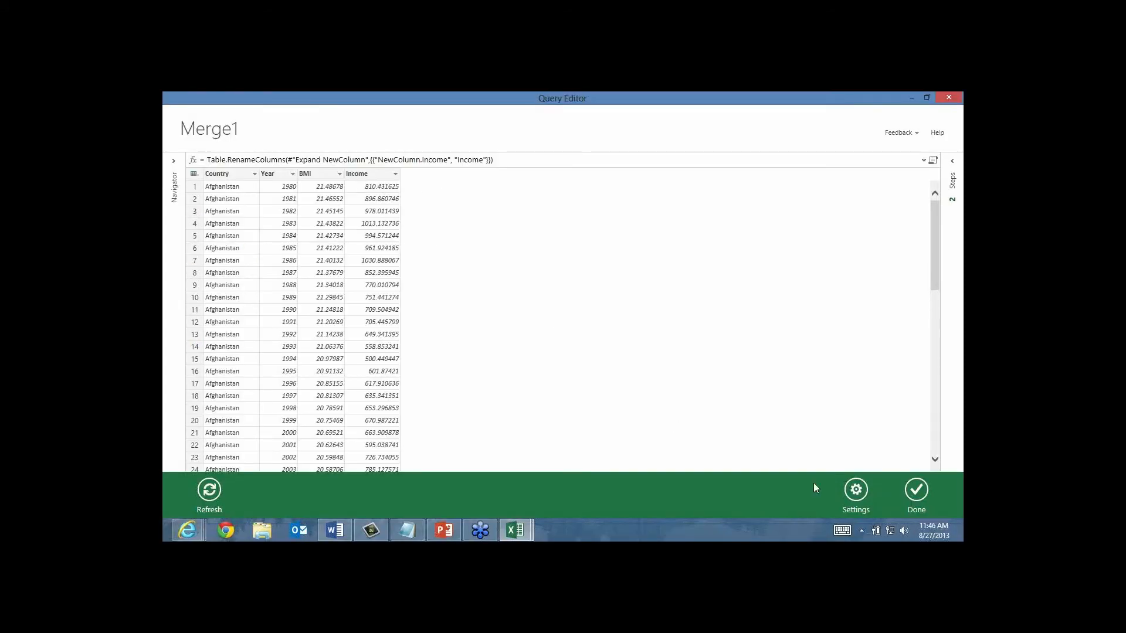
pyautogui.click(915, 493)
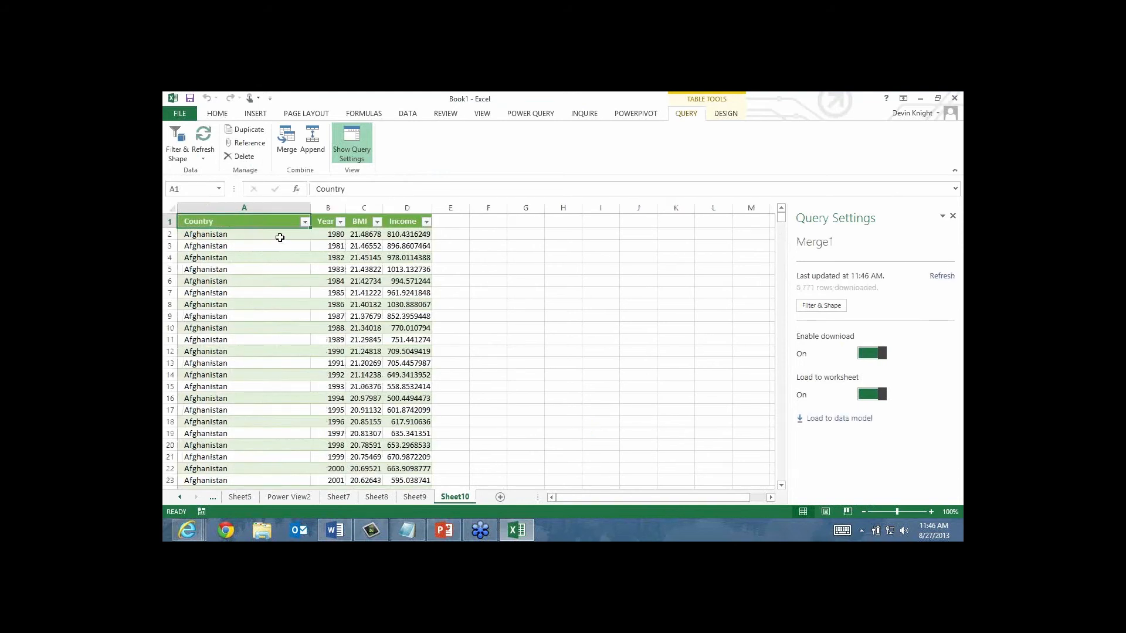
# Step: Start a second merge with Merge1 as the primary table and Population as the table to merge
pyautogui.click(287, 140)
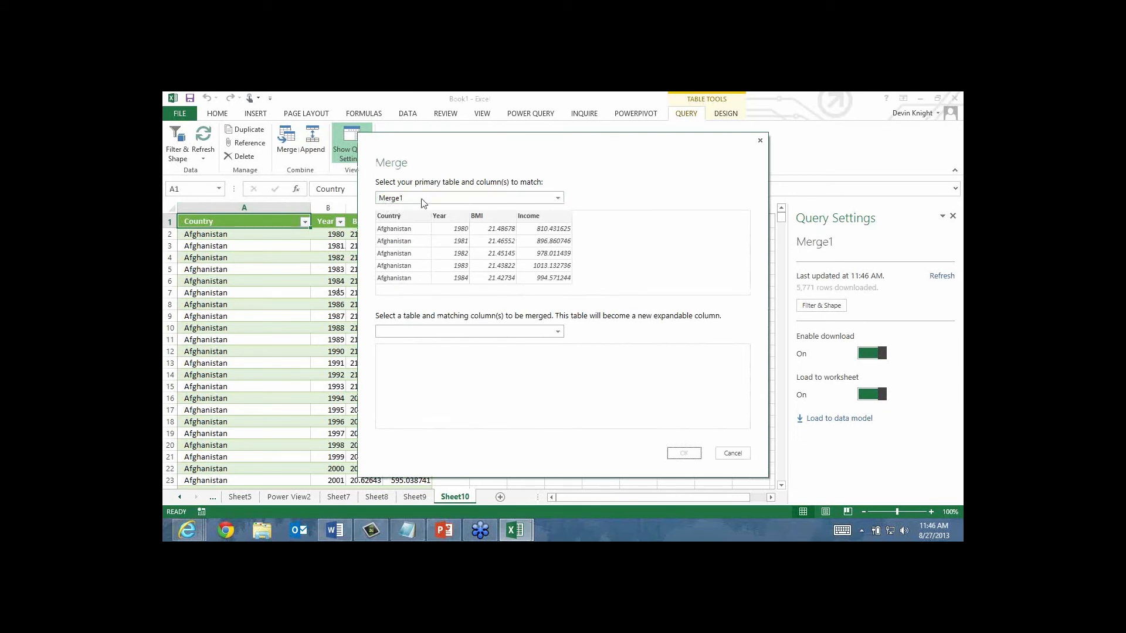
pyautogui.click(533, 332)
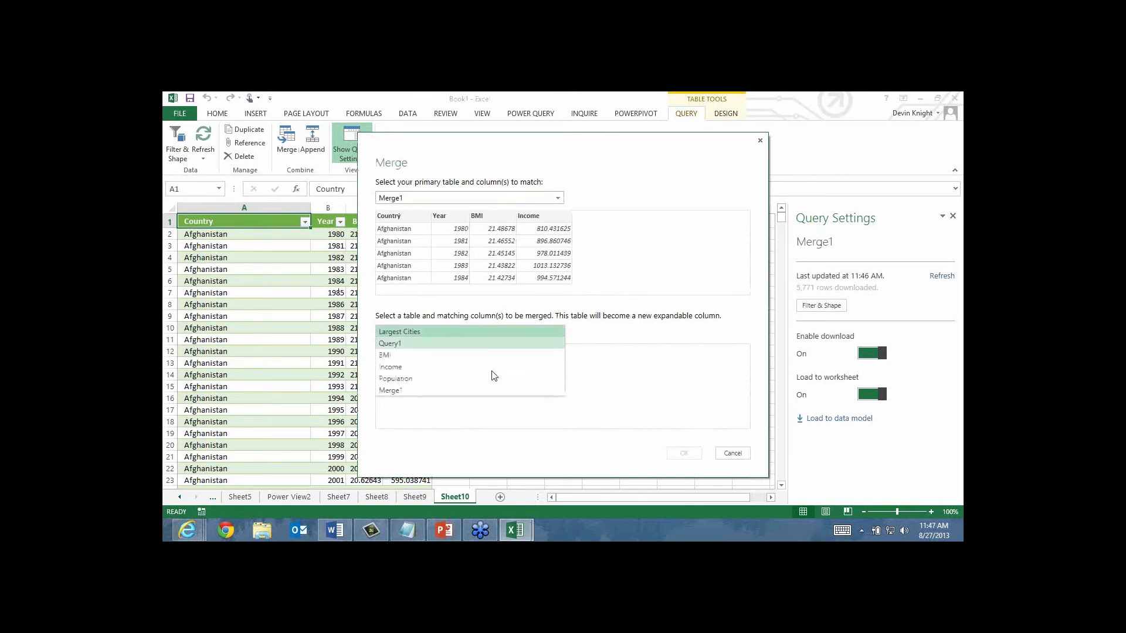
pyautogui.click(478, 380)
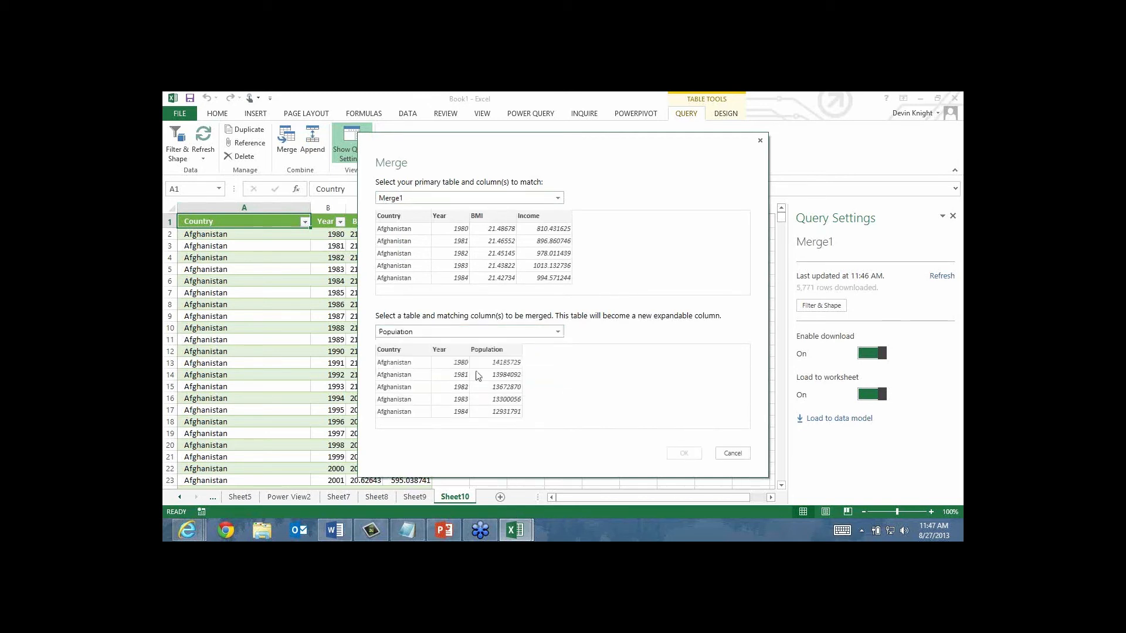
# Step: Match Merge1 and Population on both Country and Year, and create the merged query
pyautogui.click(398, 219)
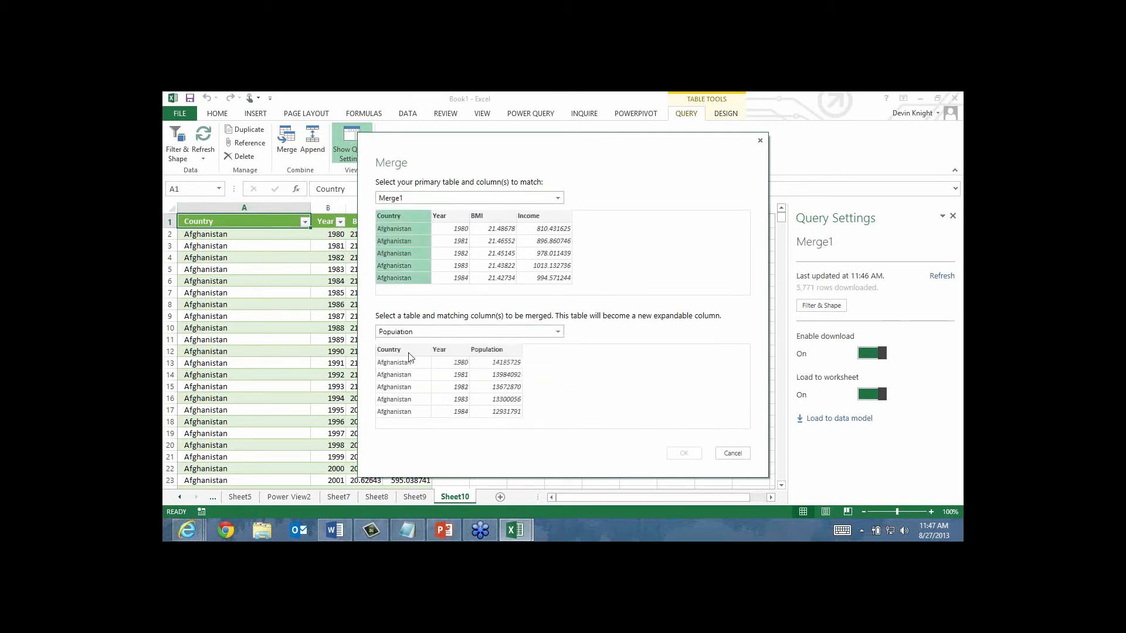
pyautogui.click(410, 350)
pyautogui.click(449, 219)
pyautogui.click(419, 217)
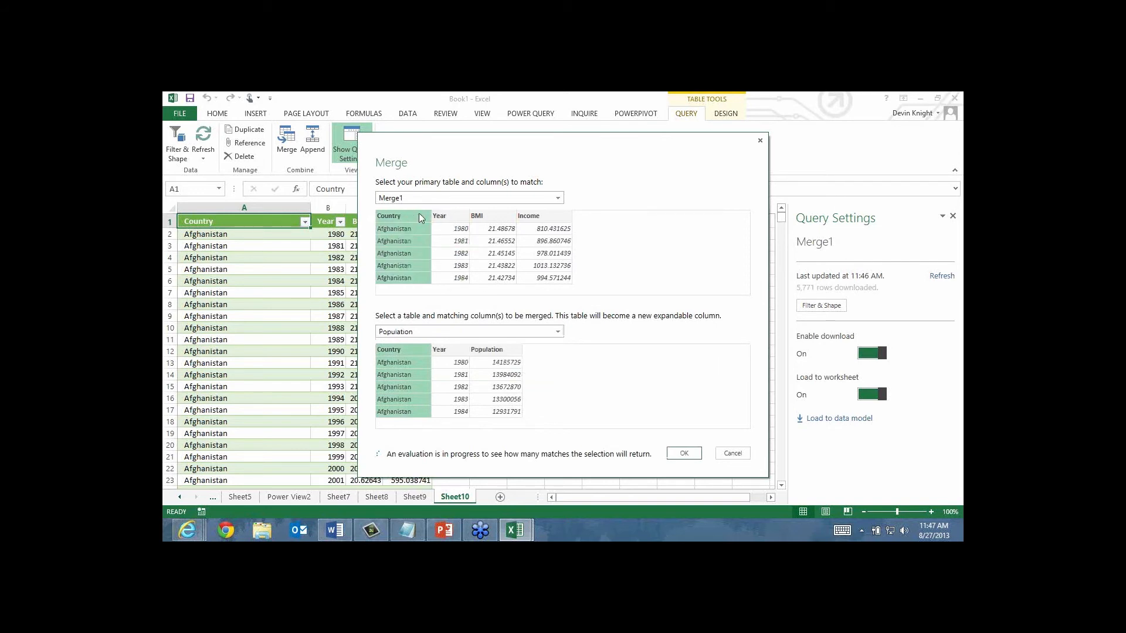
pyautogui.keyDown('ctrl'); pyautogui.click(443, 219); pyautogui.keyUp('ctrl')
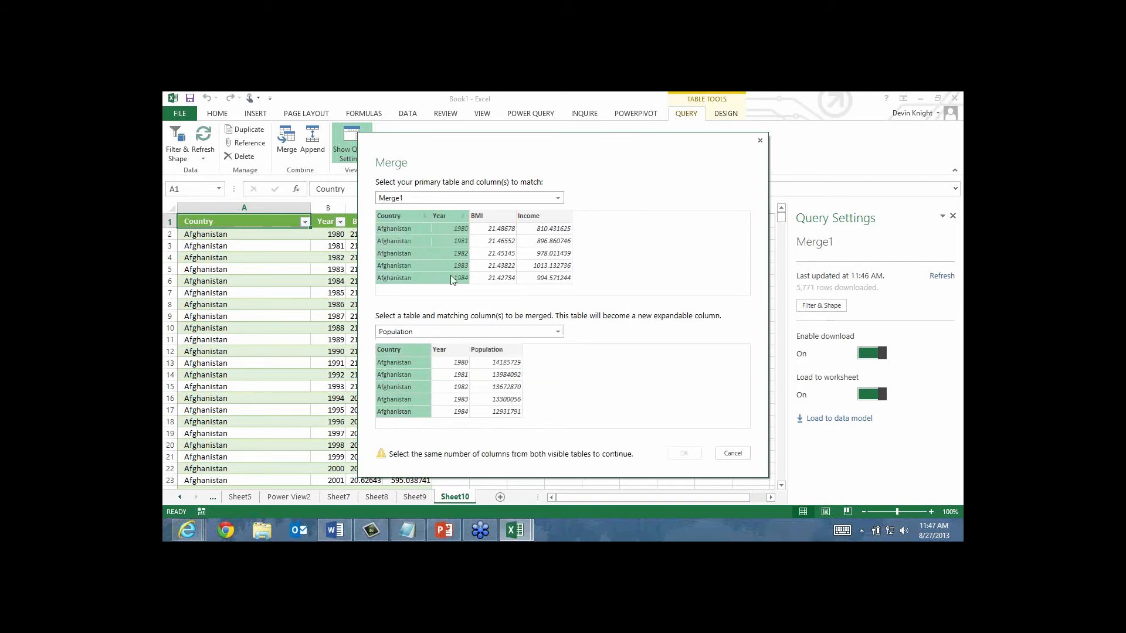
pyautogui.keyDown('ctrl'); pyautogui.click(455, 352); pyautogui.keyUp('ctrl')
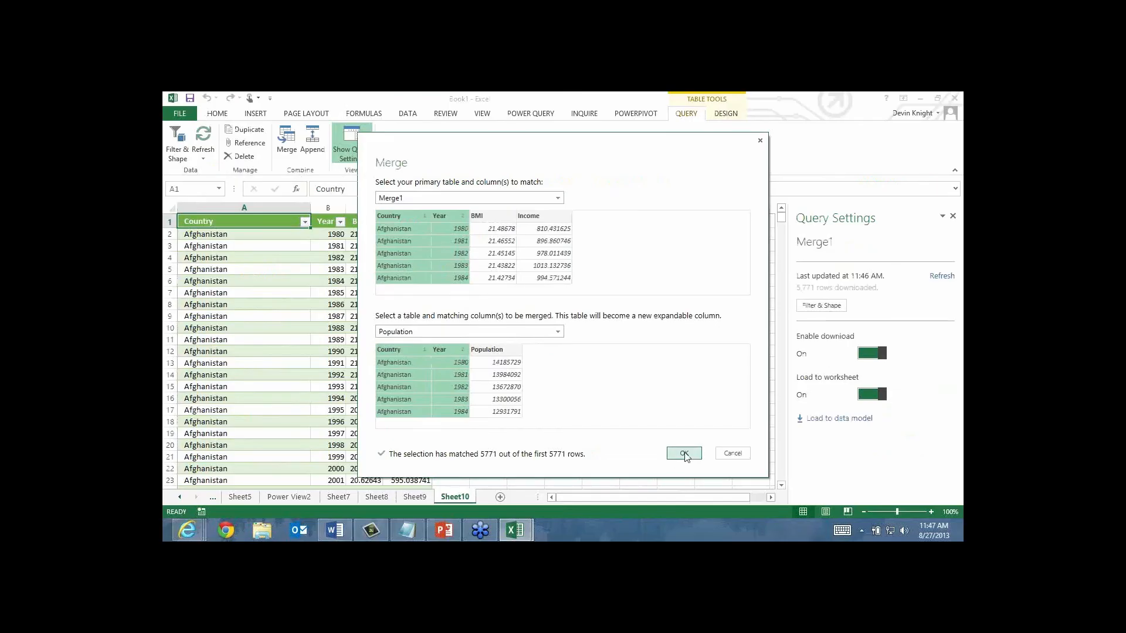
pyautogui.click(684, 455)
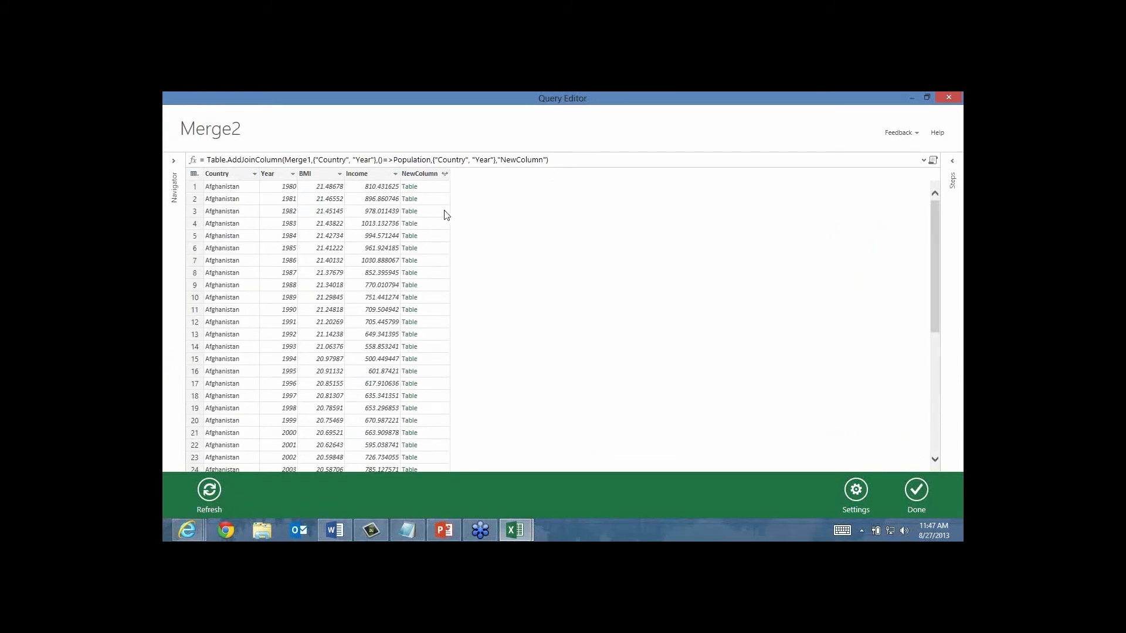
# Step: Expand NewColumn in Merge2 to include only the Population column, and load the query to the worksheet
pyautogui.click(444, 174)
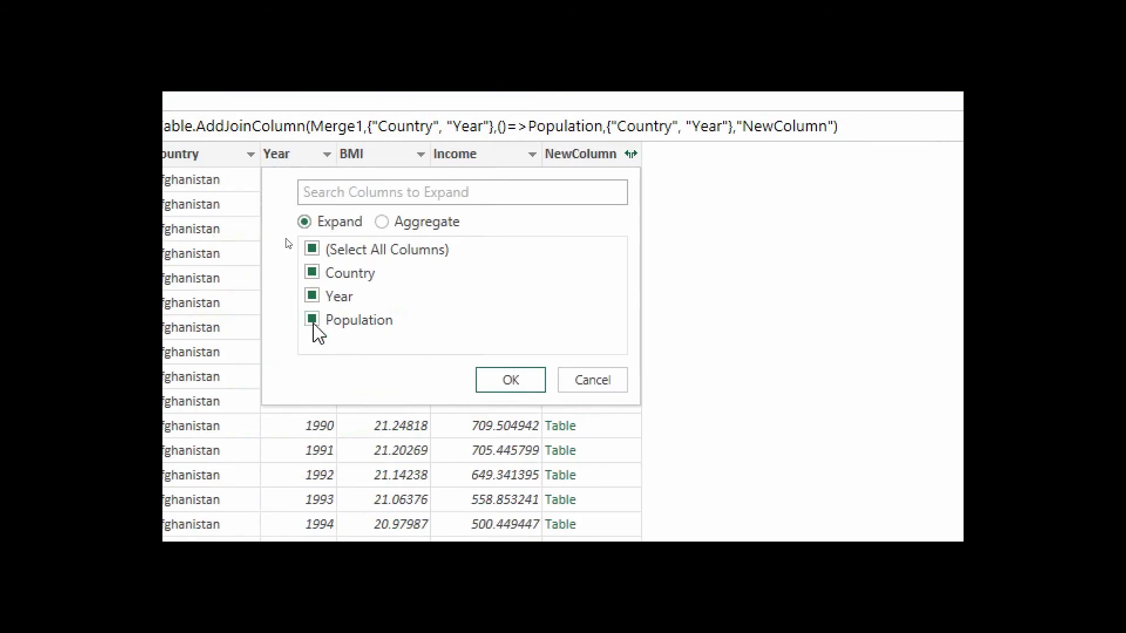
pyautogui.click(312, 249)
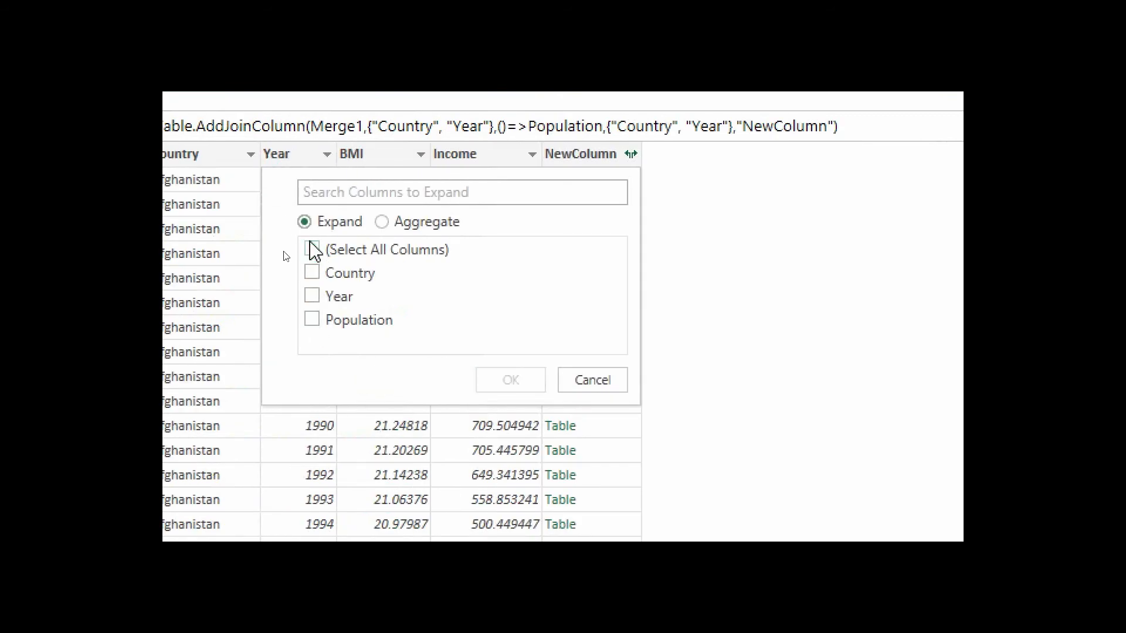
pyautogui.click(312, 324)
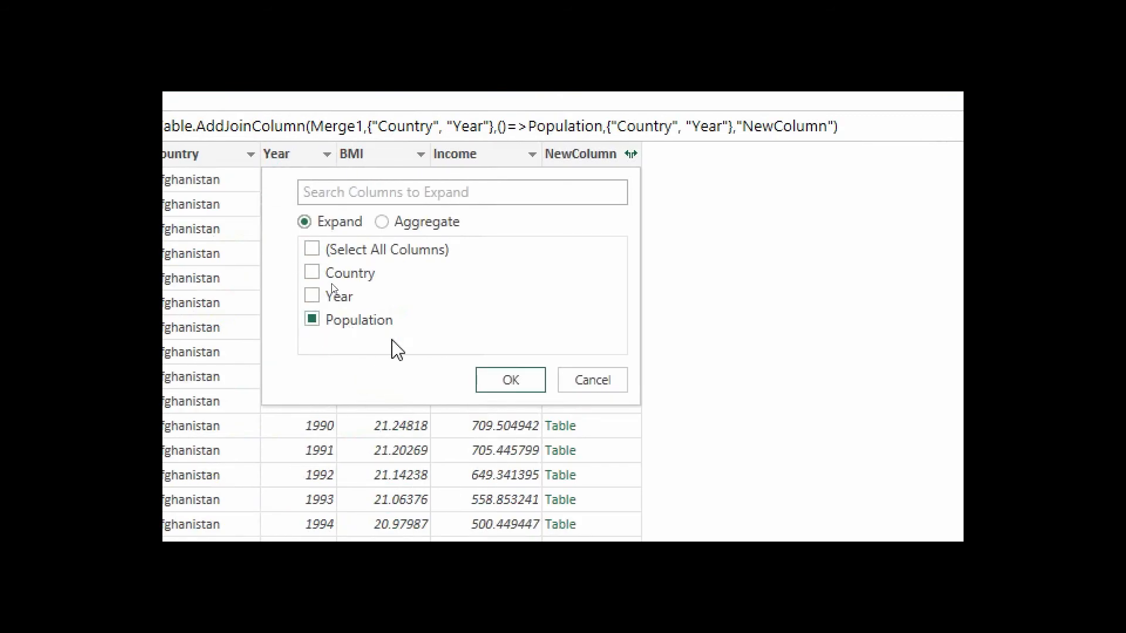
pyautogui.click(511, 382)
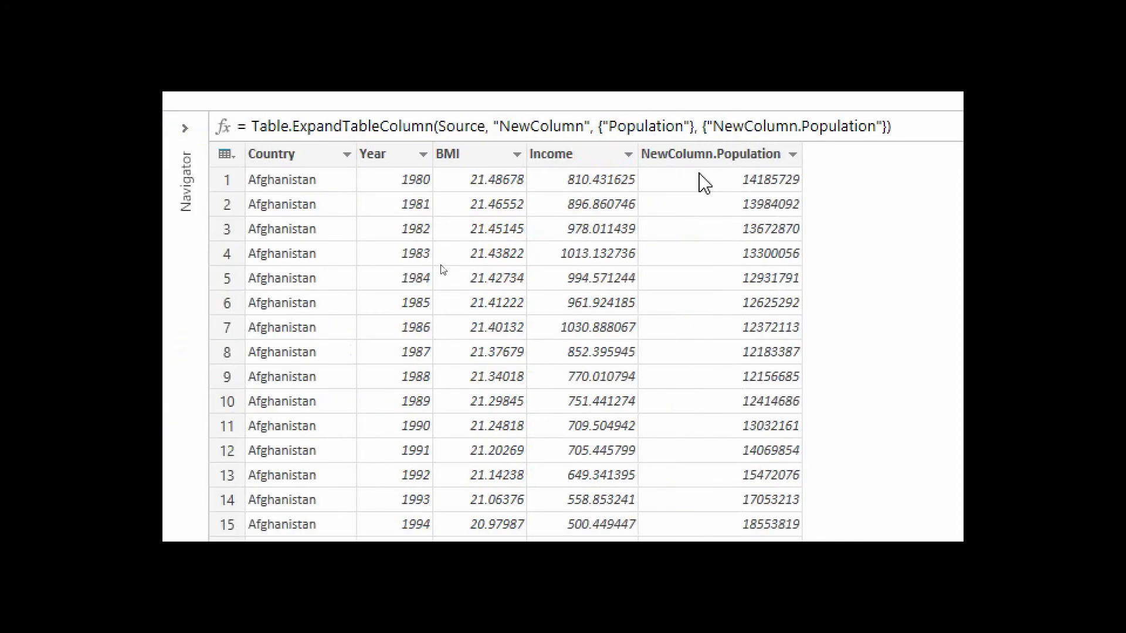
pyautogui.click(914, 492)
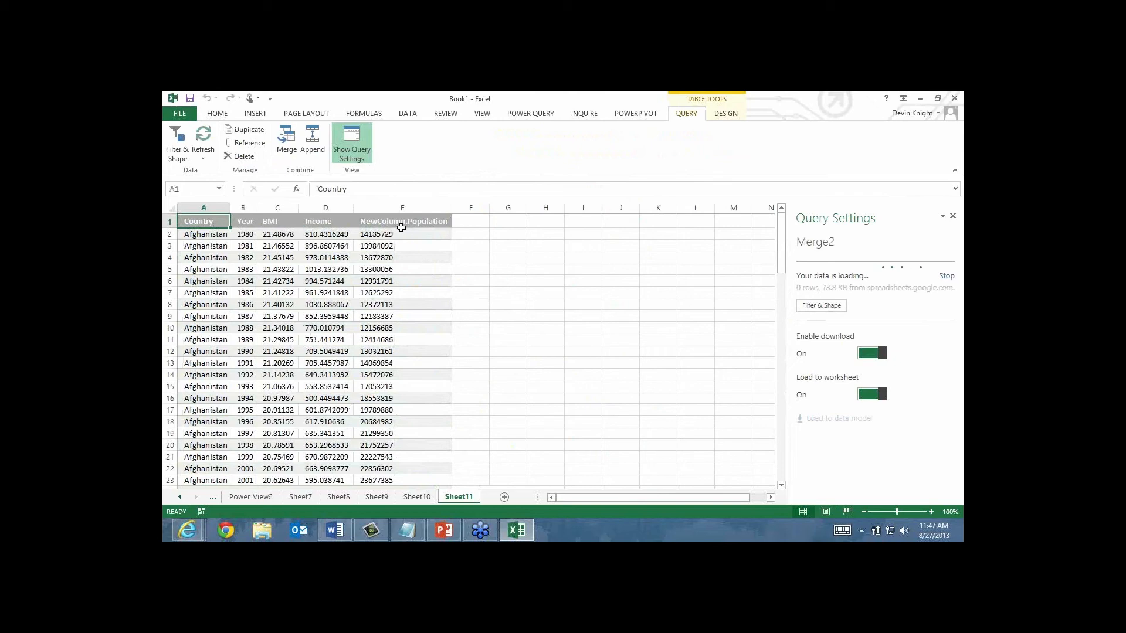
# Step: Reopen the Merge2 query for editing, rename the NewColumn.Population column to Population, and reload it to the worksheet
pyautogui.click(810, 304)
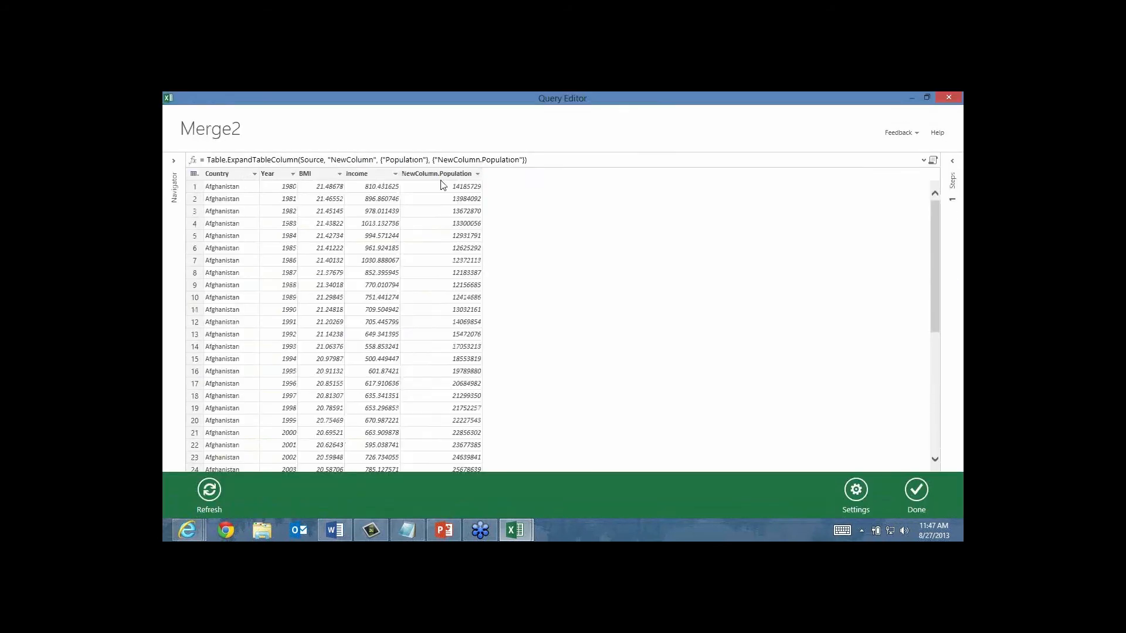
pyautogui.rightClick(444, 174)
pyautogui.click(490, 372)
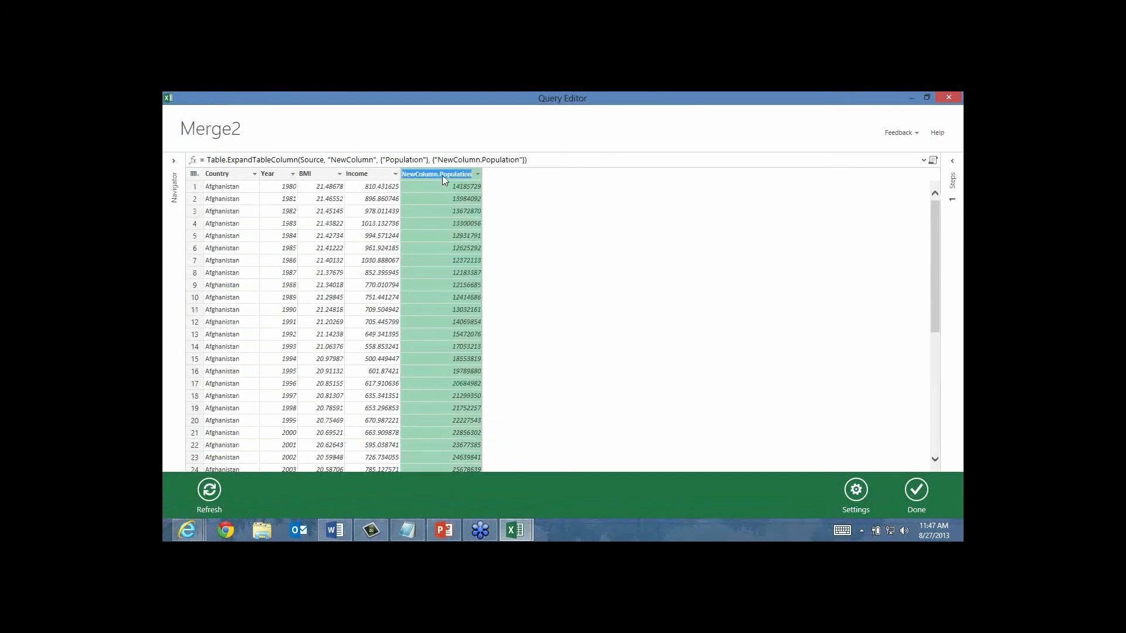
pyautogui.click(439, 174)
pyautogui.press('Delete')
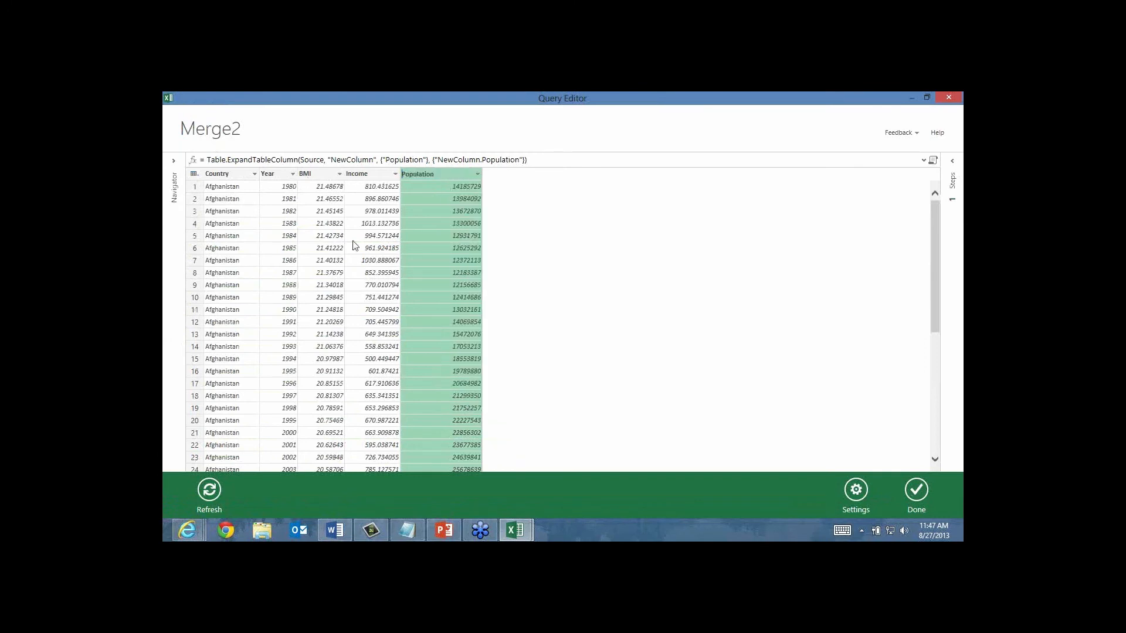
pyautogui.click(916, 495)
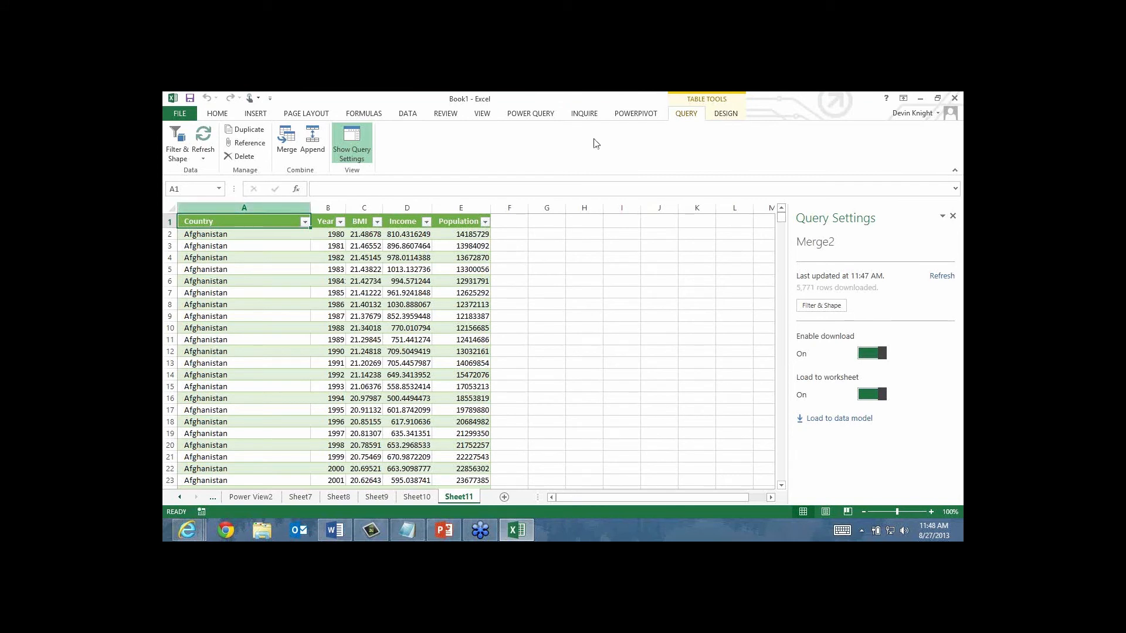
# Step: Insert a Power View report based on the merged table and delete its default table visual
pyautogui.scroll(9, 596, 143)
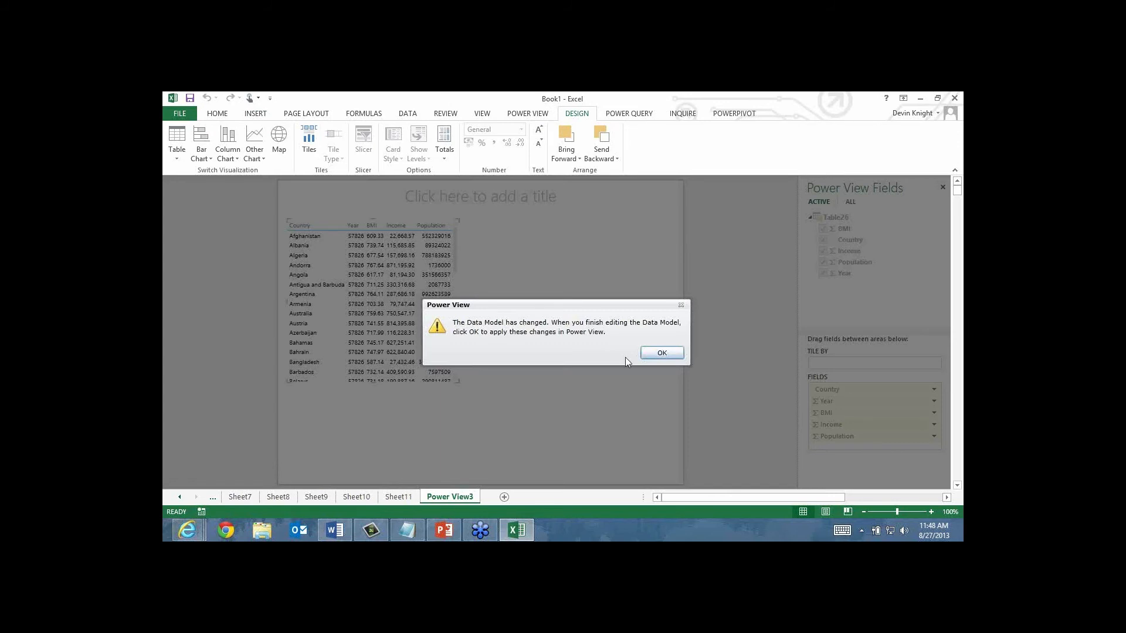
pyautogui.click(653, 354)
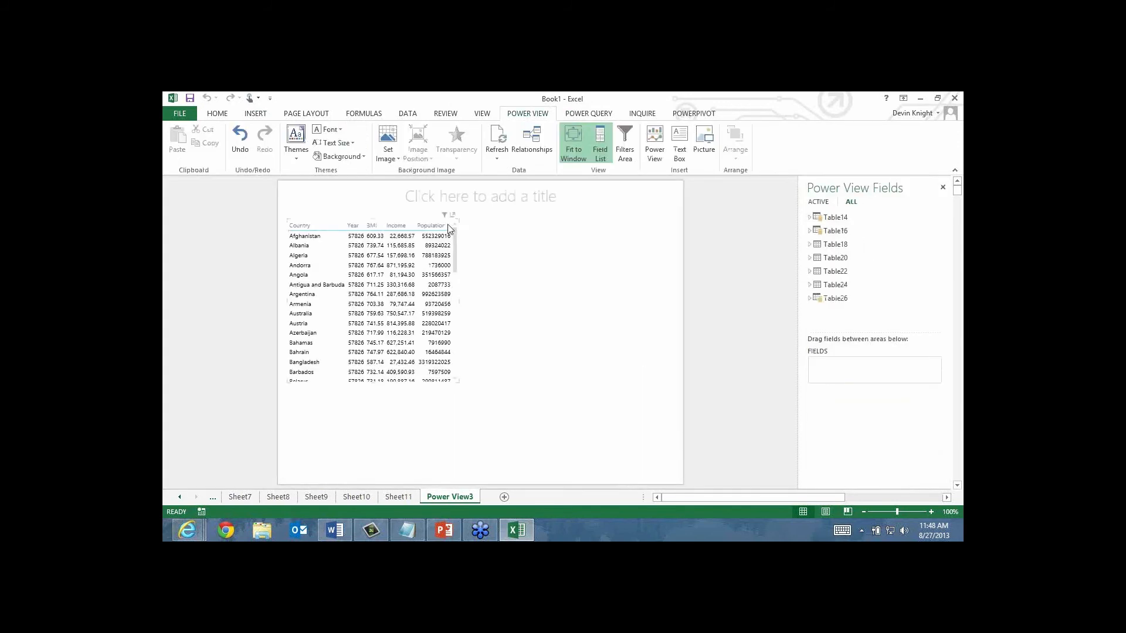
pyautogui.click(454, 229)
pyautogui.press('Delete')
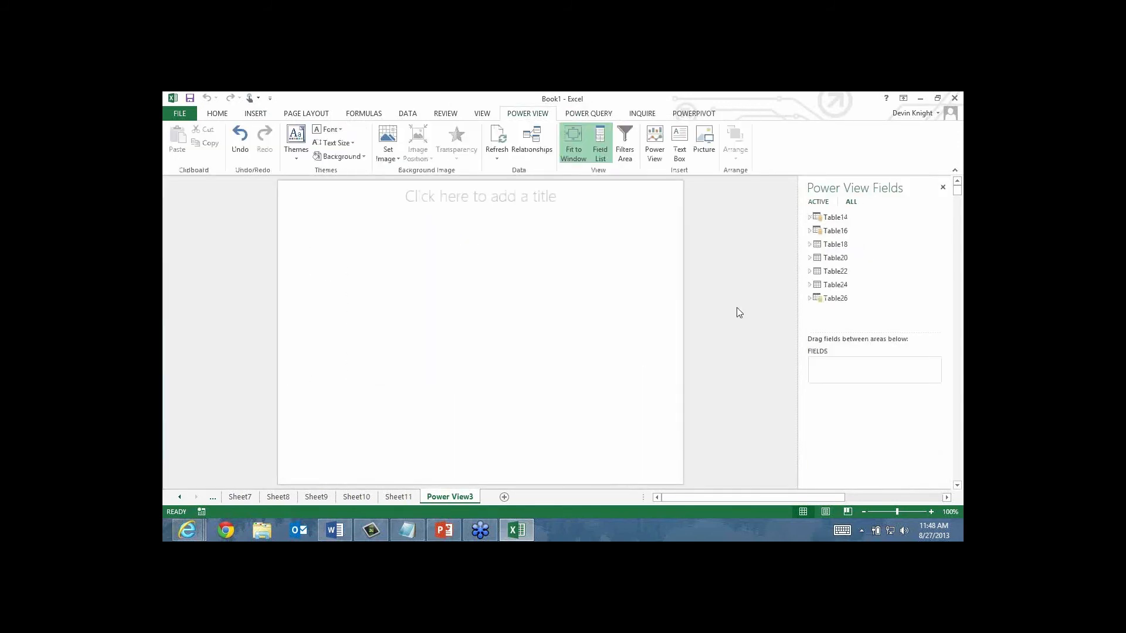
# Step: Add the BMI, Income and Population fields of Table26 to the empty Power View report
pyautogui.click(811, 299)
pyautogui.scroll(-1, 938, 302)
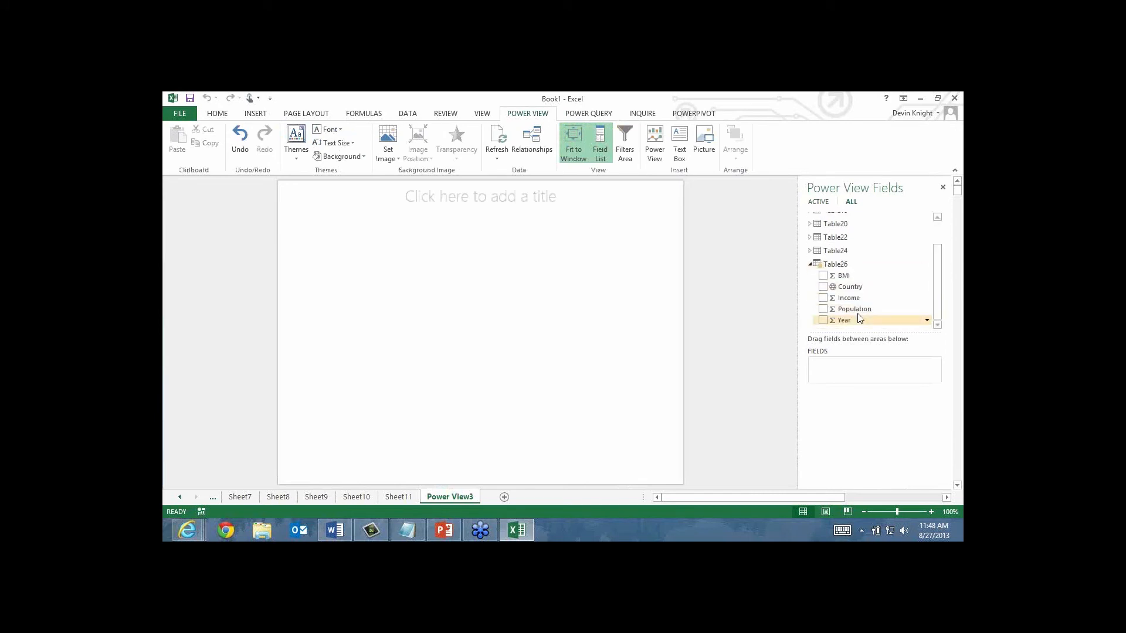
pyautogui.click(823, 275)
pyautogui.click(824, 298)
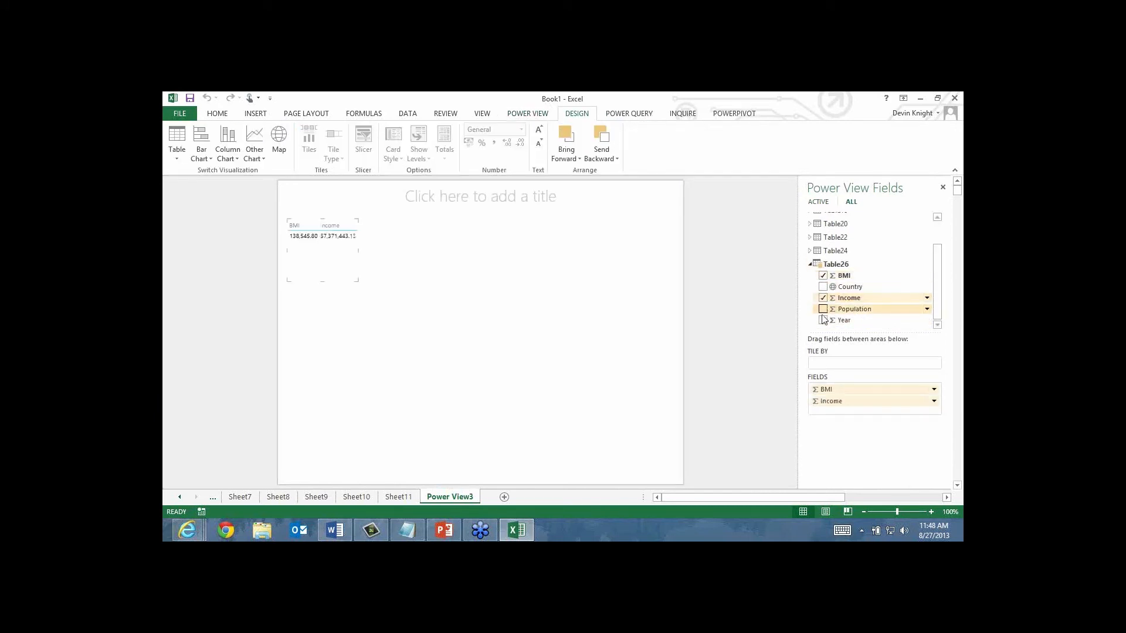
pyautogui.click(824, 309)
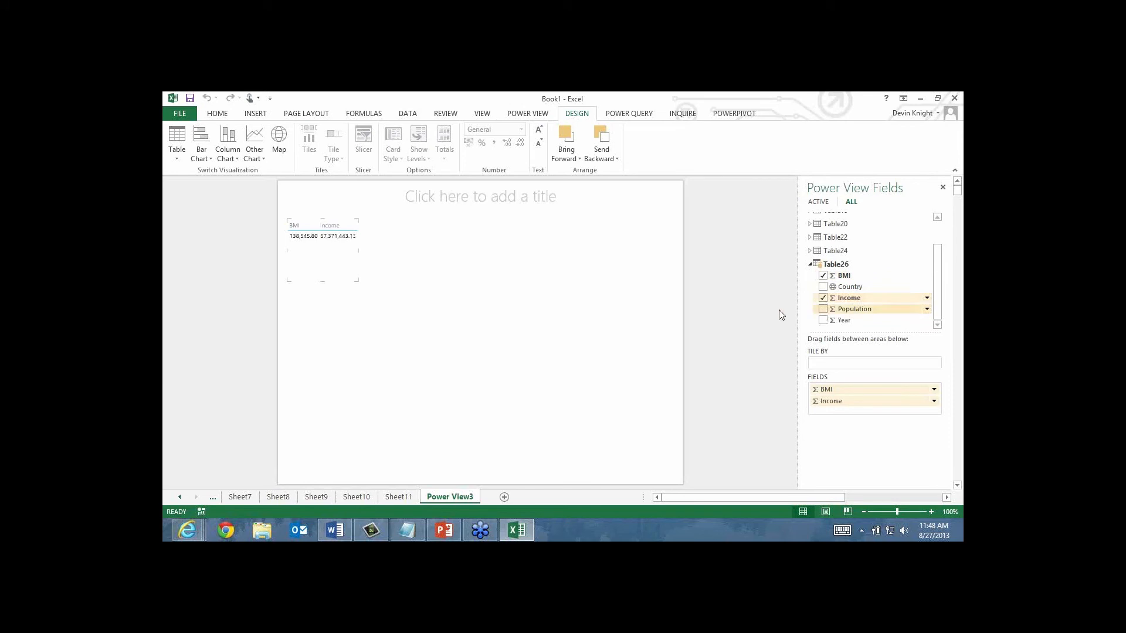
# Step: Convert the table visual to a scatter chart and enlarge it to fill the report canvas
pyautogui.click(254, 160)
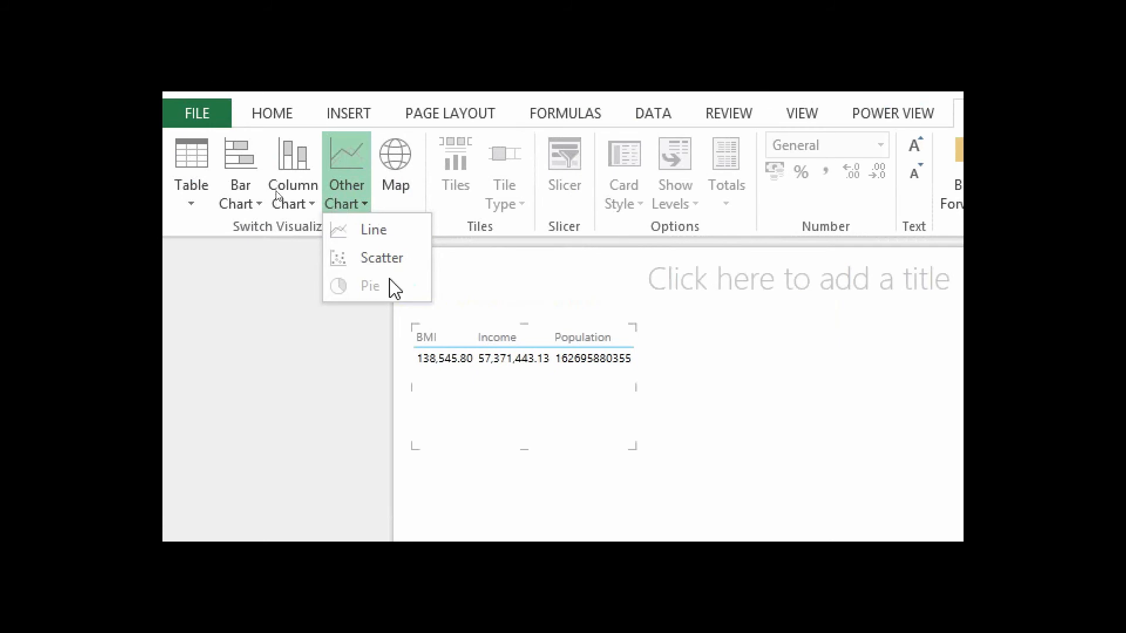
pyautogui.click(392, 274)
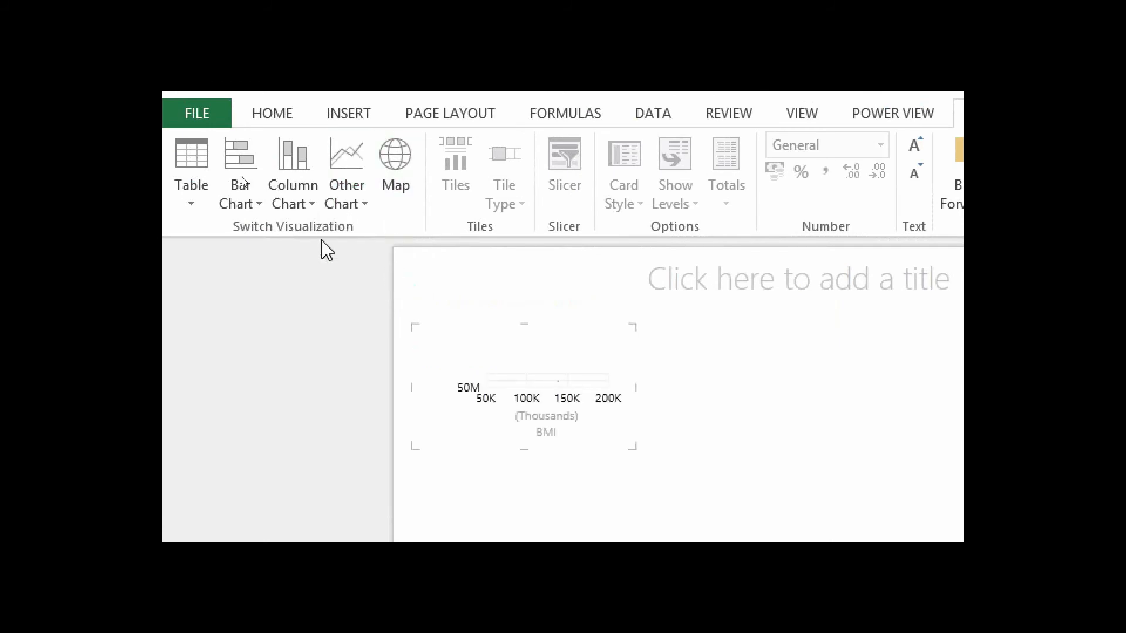
pyautogui.moveTo(631, 447); pyautogui.dragTo(665, 475)
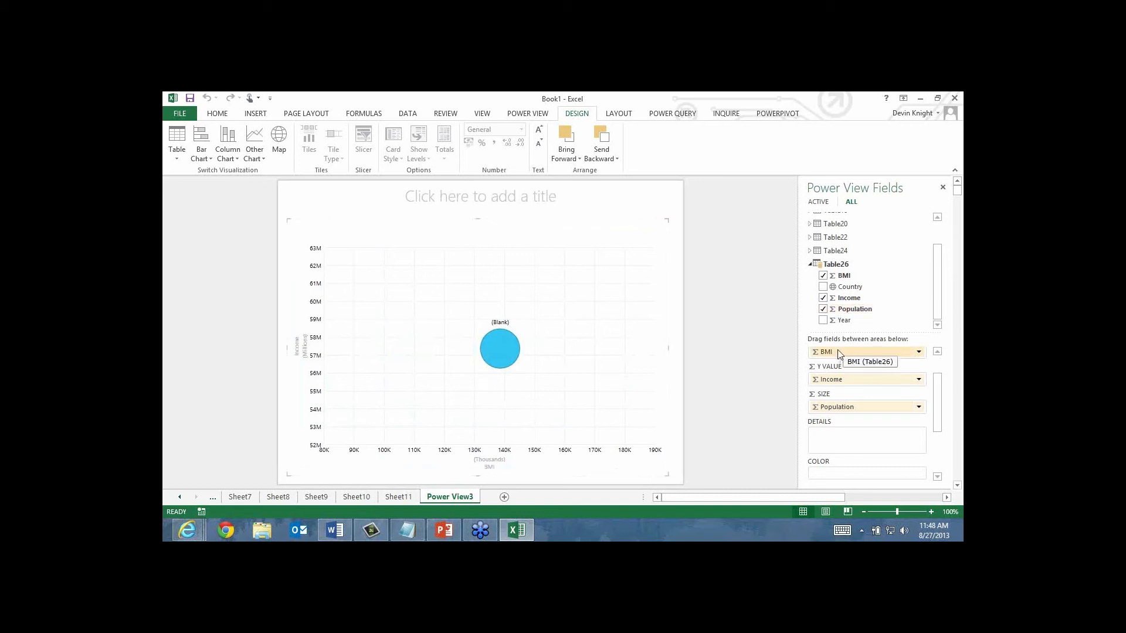
# Step: Set the scatter chart's bubble size to BMI, its X value to Population and its details to Country
pyautogui.moveTo(863, 356); pyautogui.dragTo(863, 409)
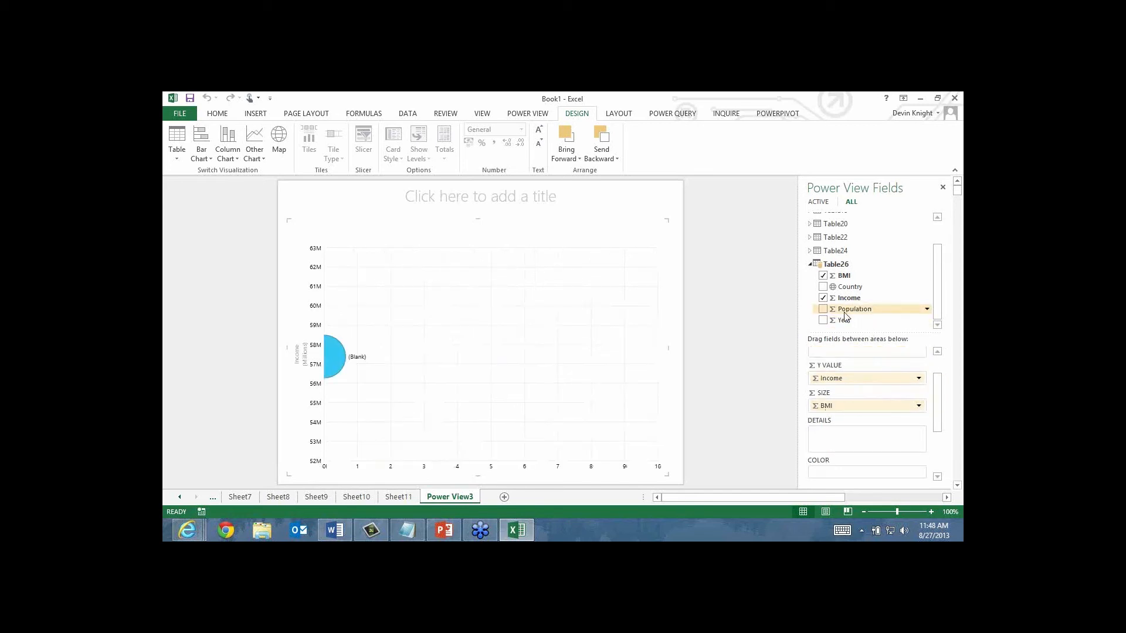
pyautogui.moveTo(855, 309); pyautogui.dragTo(762, 402)
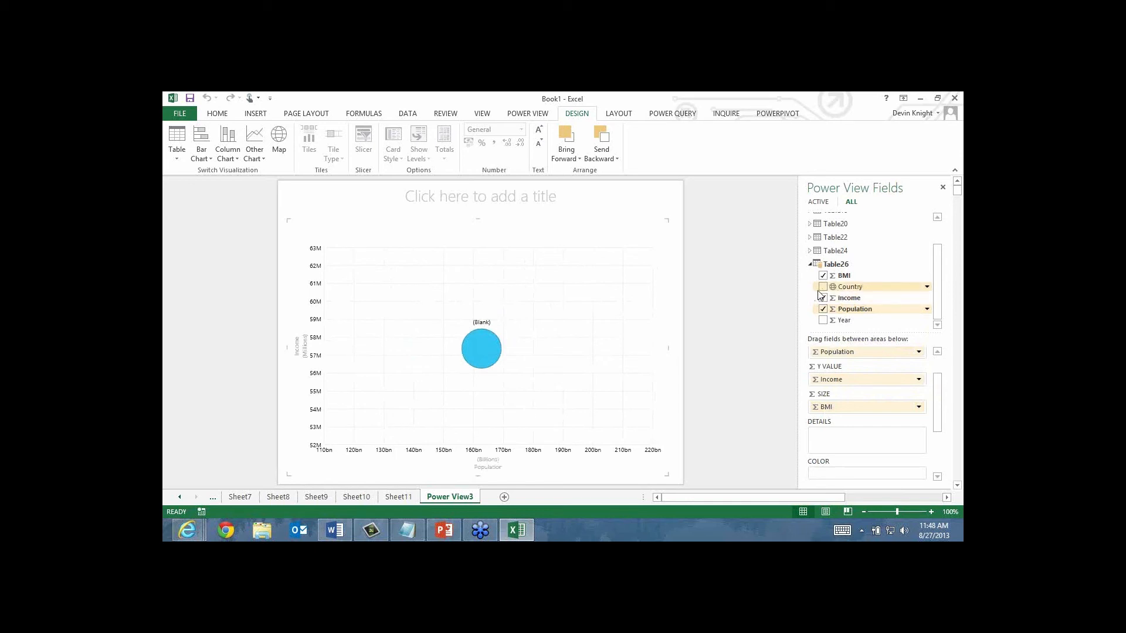
pyautogui.moveTo(856, 290); pyautogui.dragTo(847, 445)
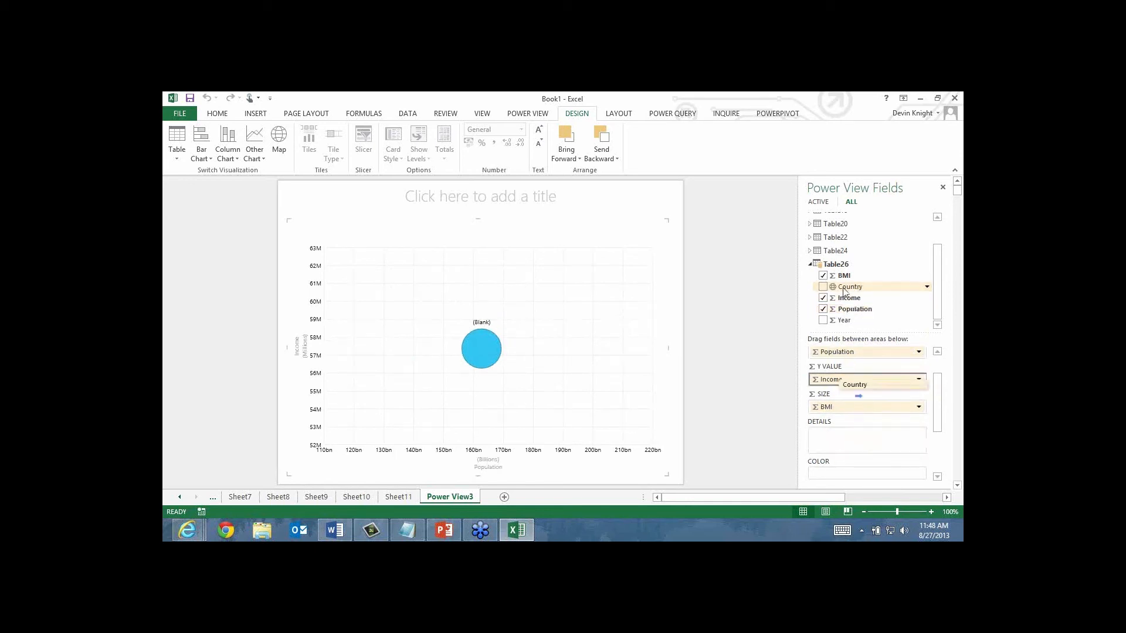
pyautogui.click(823, 286)
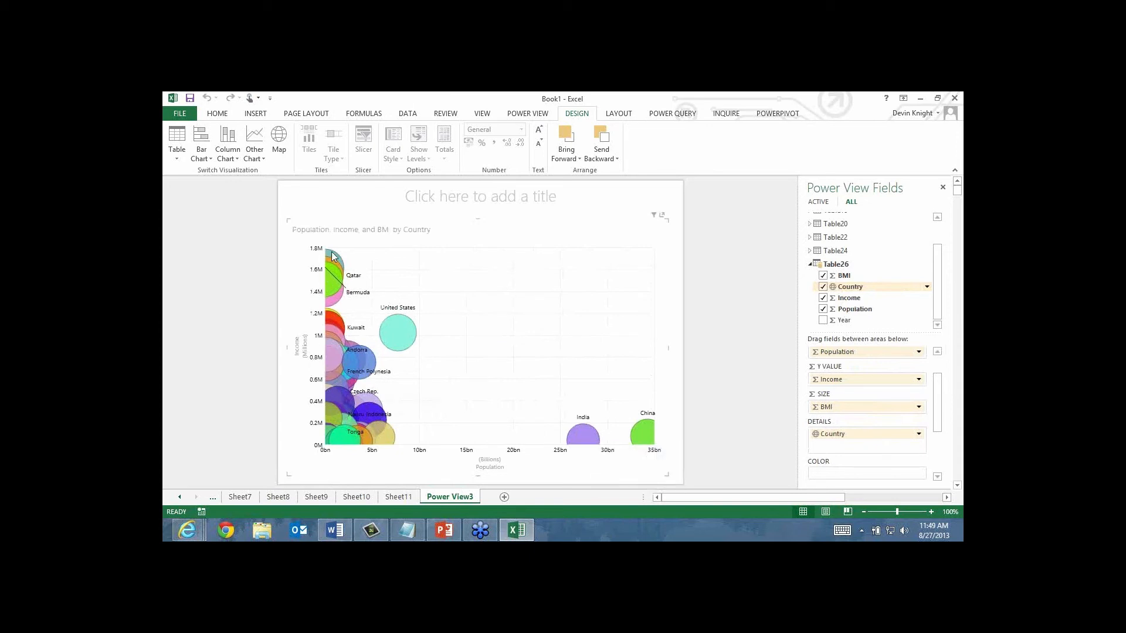
# Step: Inspect the country bubbles and add the Year field to the scatter chart as its play axis
pyautogui.moveTo(330, 261)
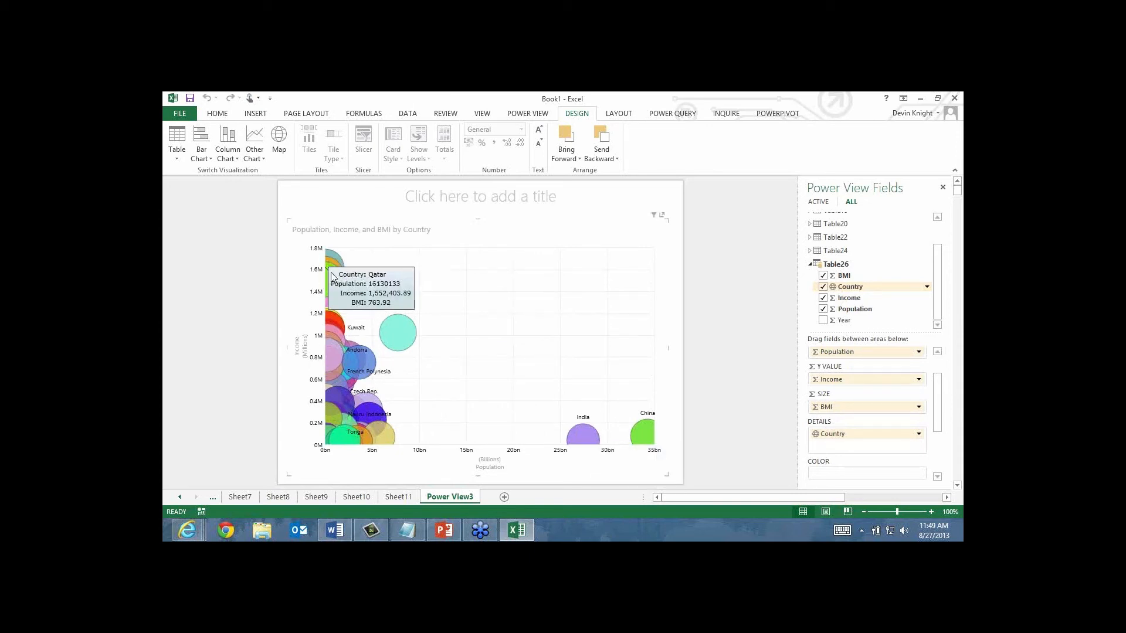
pyautogui.moveTo(333, 280)
pyautogui.moveTo(333, 304)
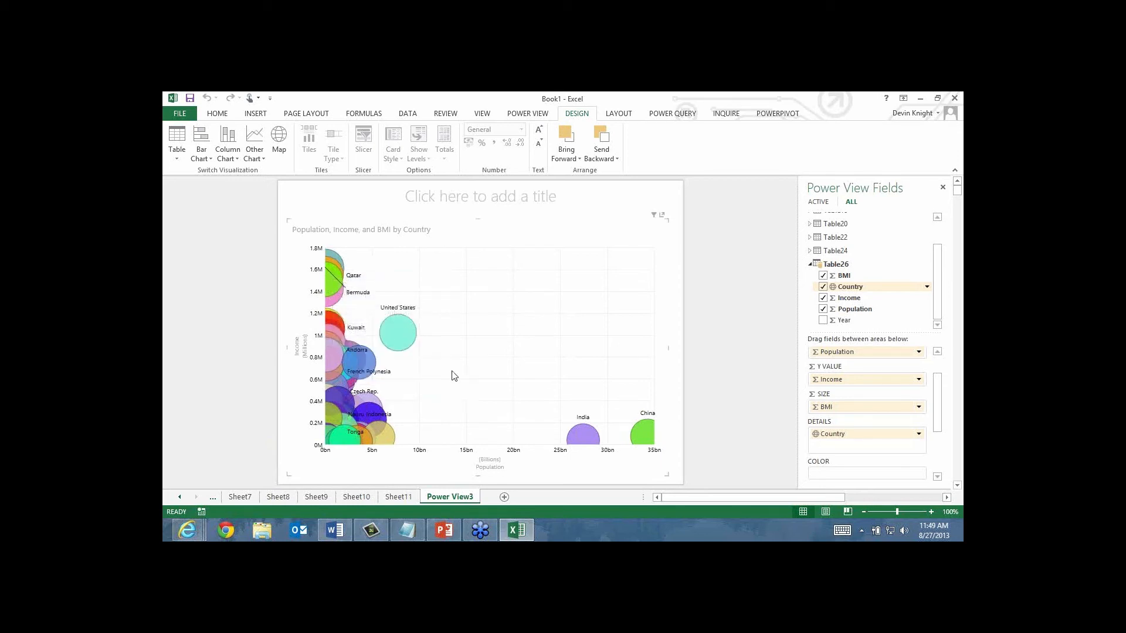
pyautogui.moveTo(388, 336)
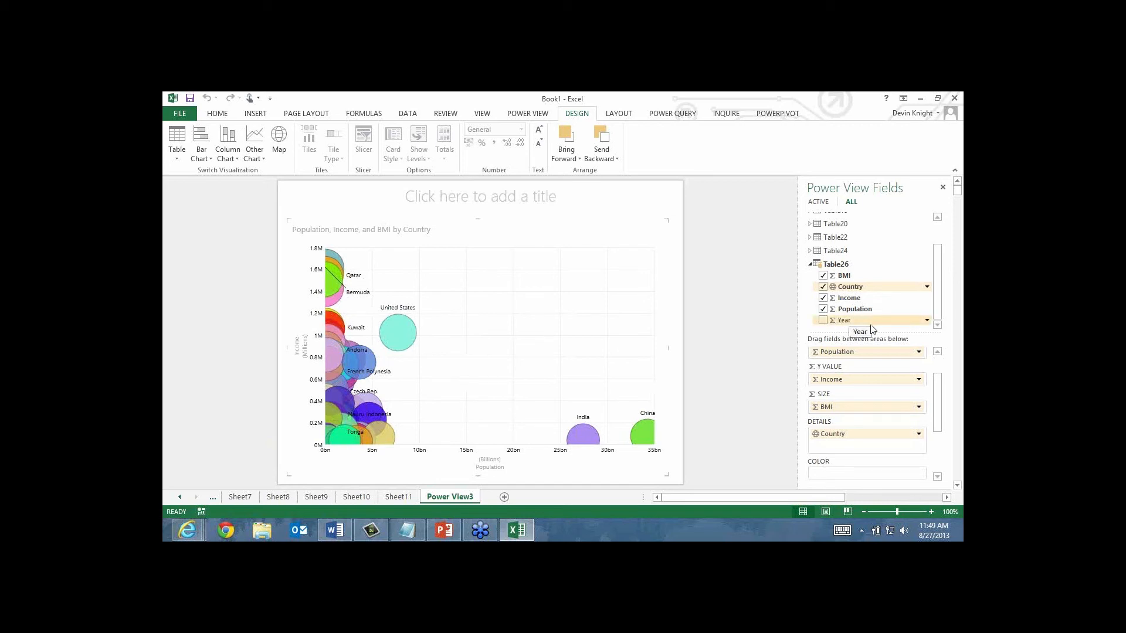
pyautogui.click(927, 321)
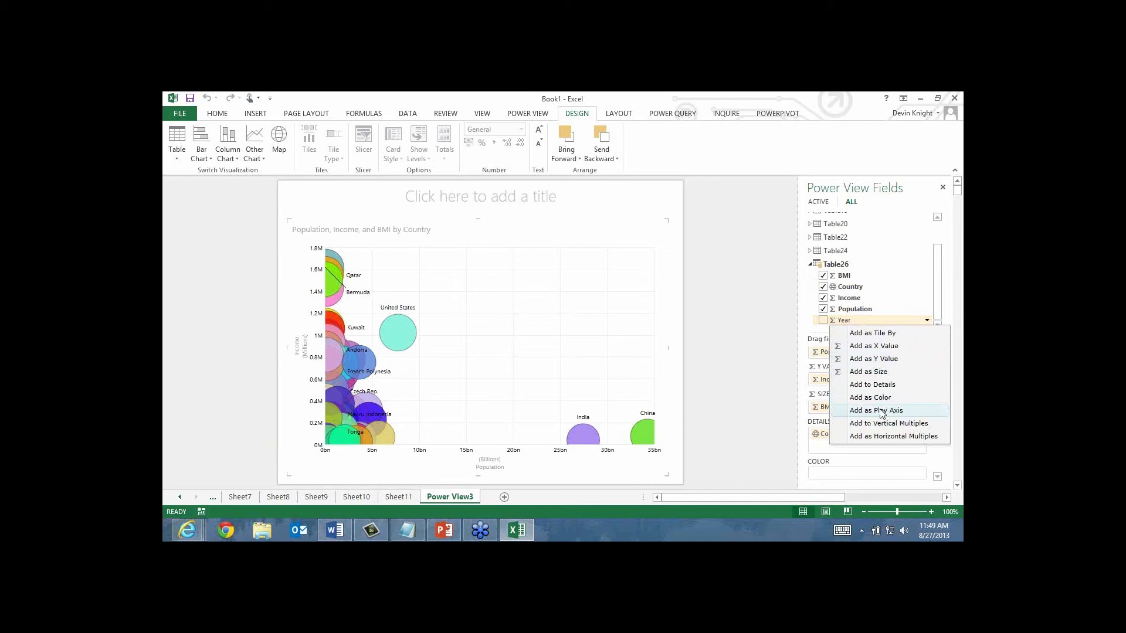
pyautogui.click(847, 321)
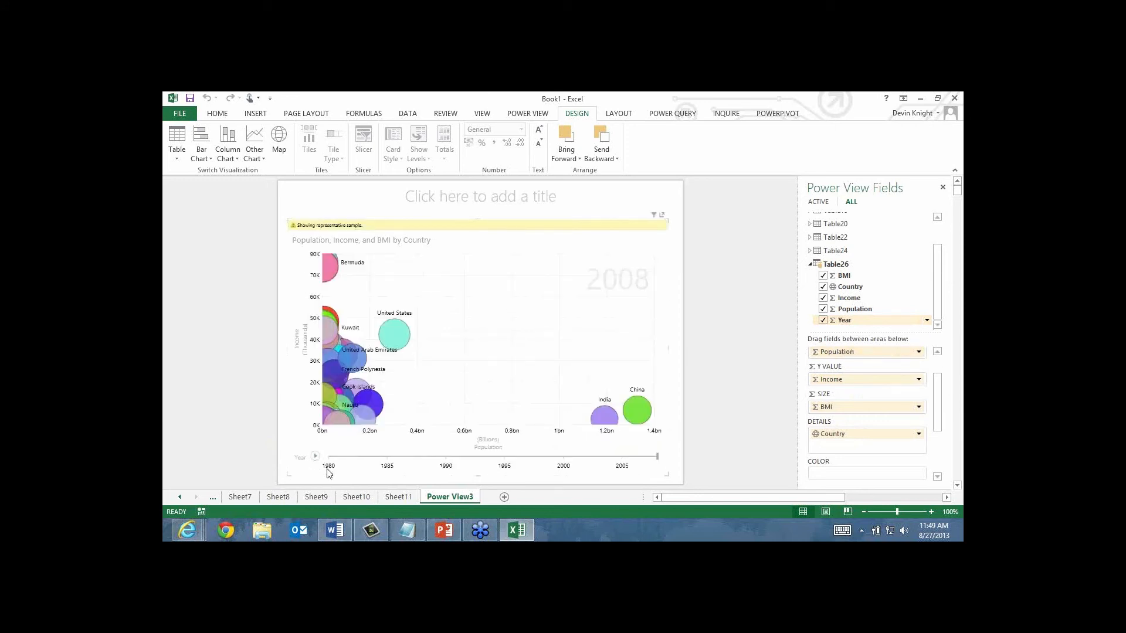
# Step: Play the chart's animation over the years and highlight the United States bubble to trace its path
pyautogui.click(316, 457)
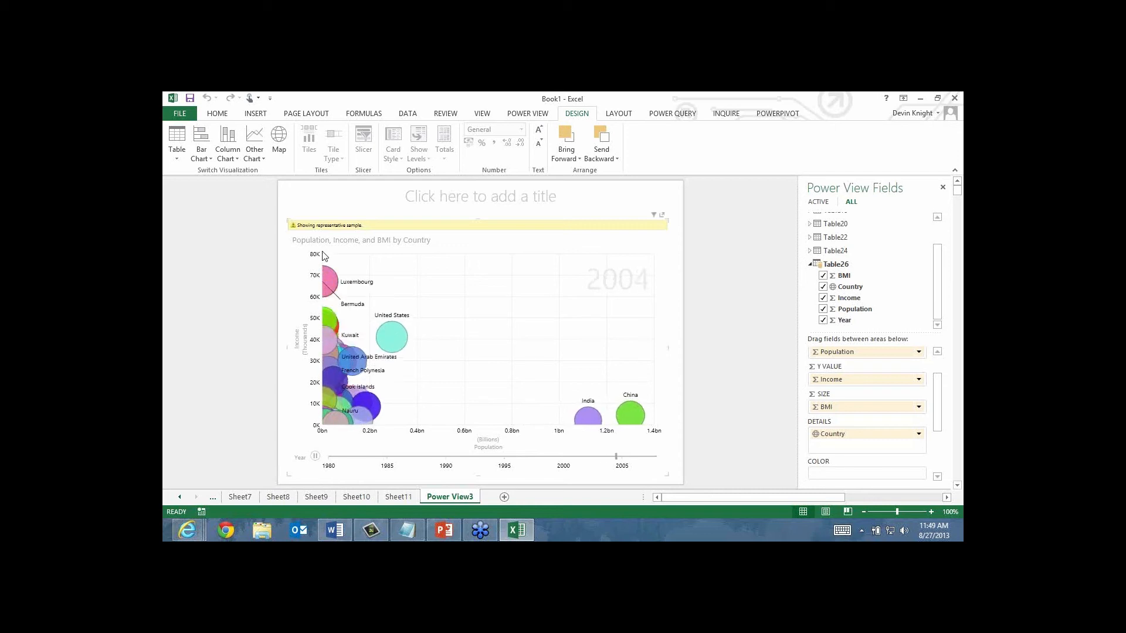
pyautogui.click(388, 329)
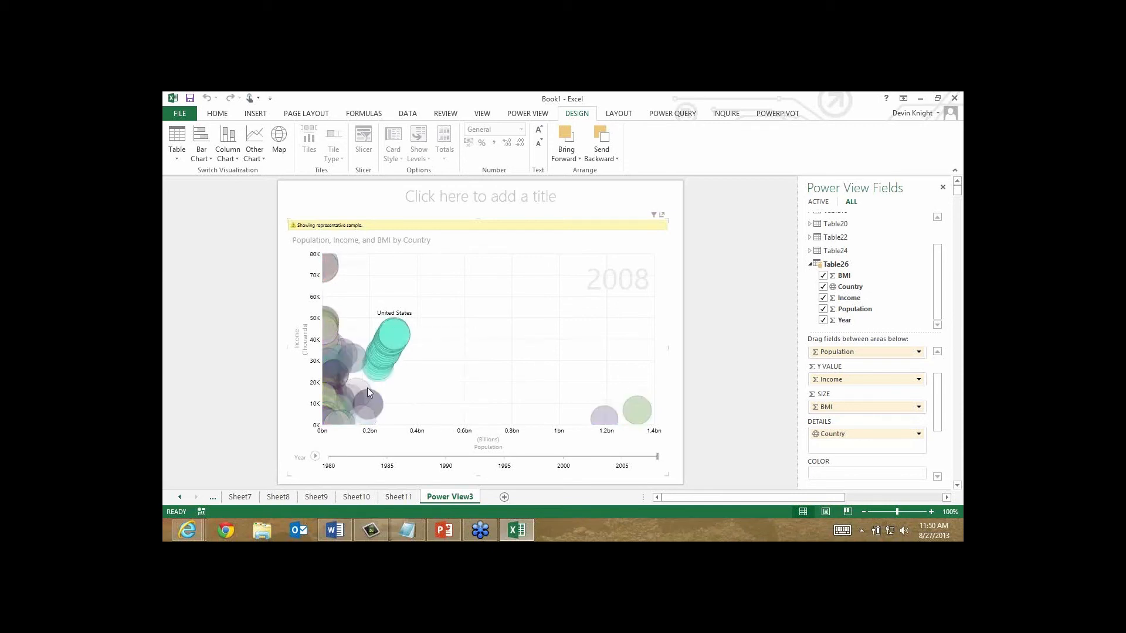
pyautogui.moveTo(387, 356)
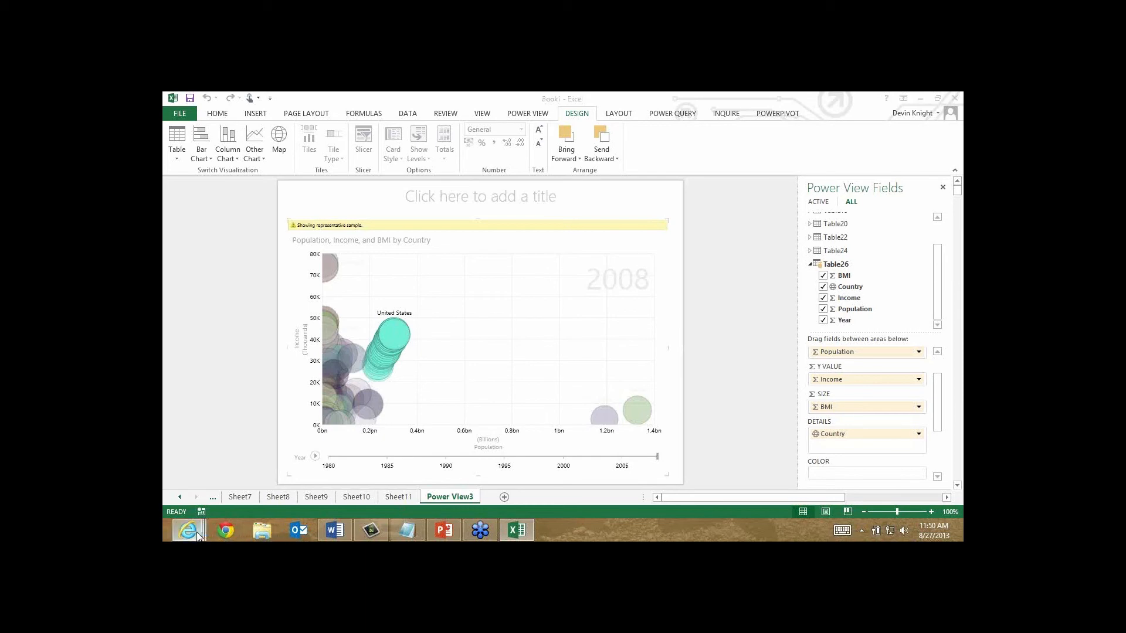
# Step: Switch to Internet Explorer and load the home page of the presenter's WordPress blog by its address
pyautogui.moveTo(188, 531)
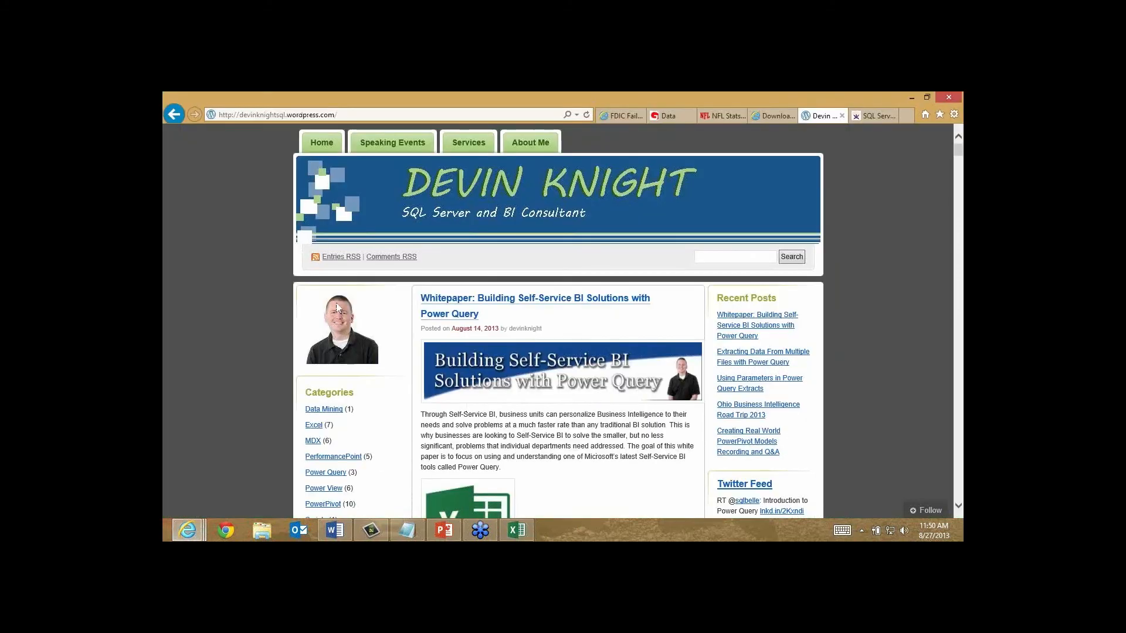
pyautogui.click(361, 115)
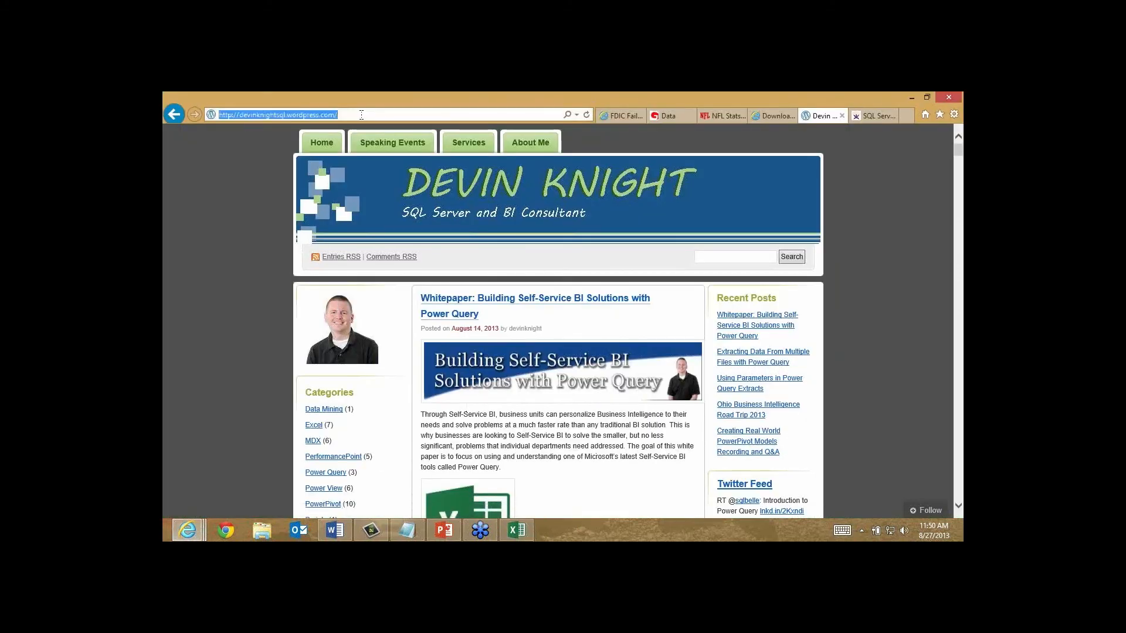
pyautogui.write('devin')
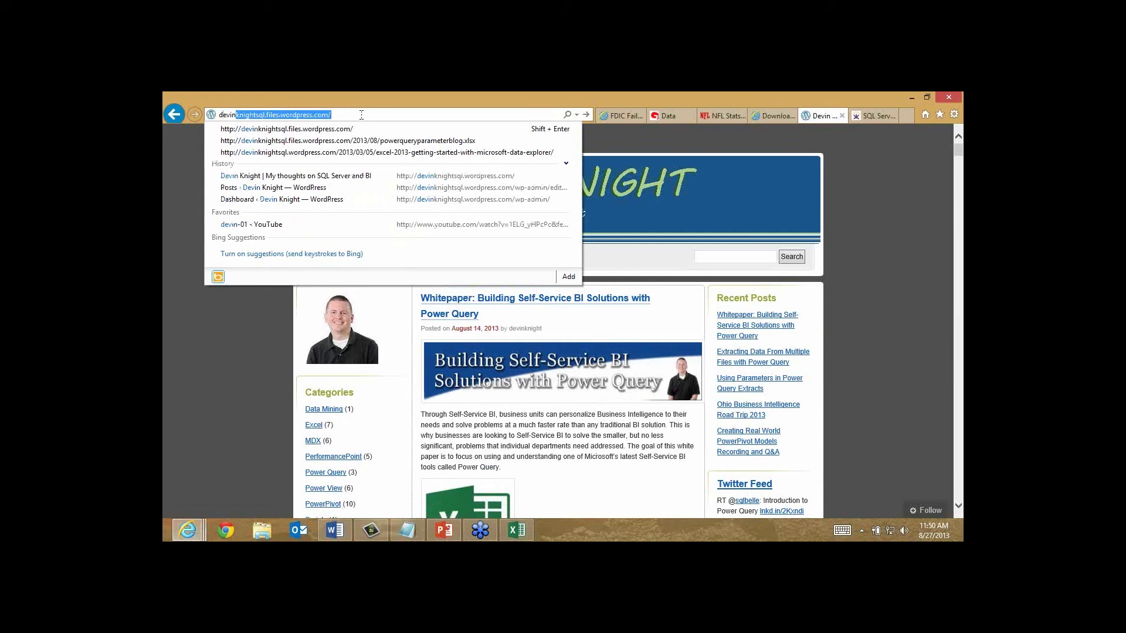
pyautogui.write('knig')
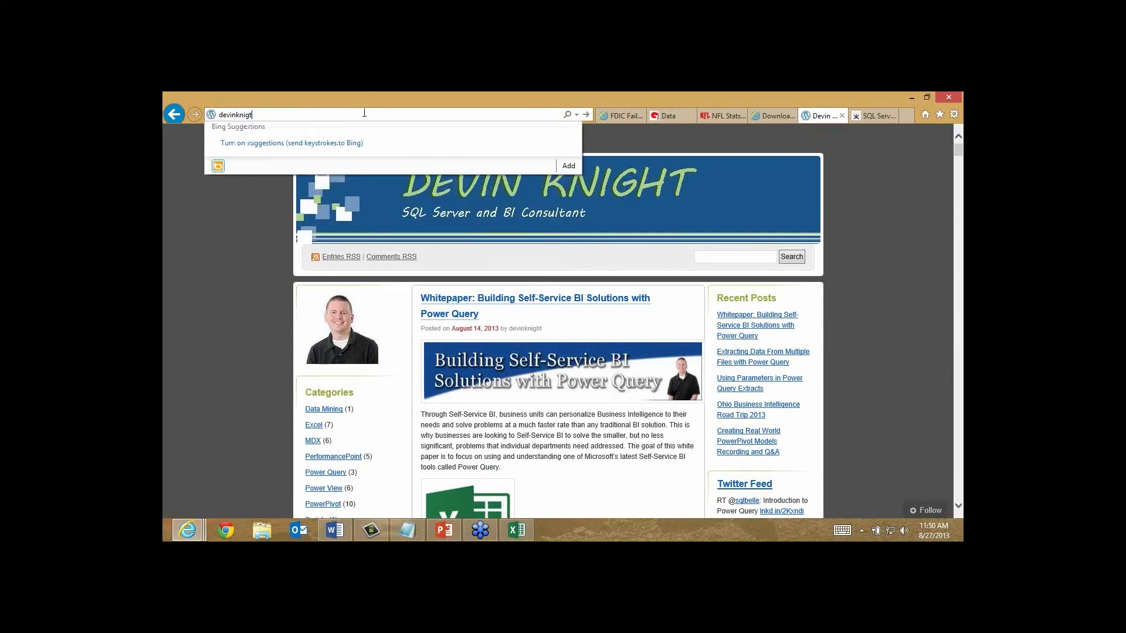
pyautogui.press('Down')
pyautogui.press('Return')
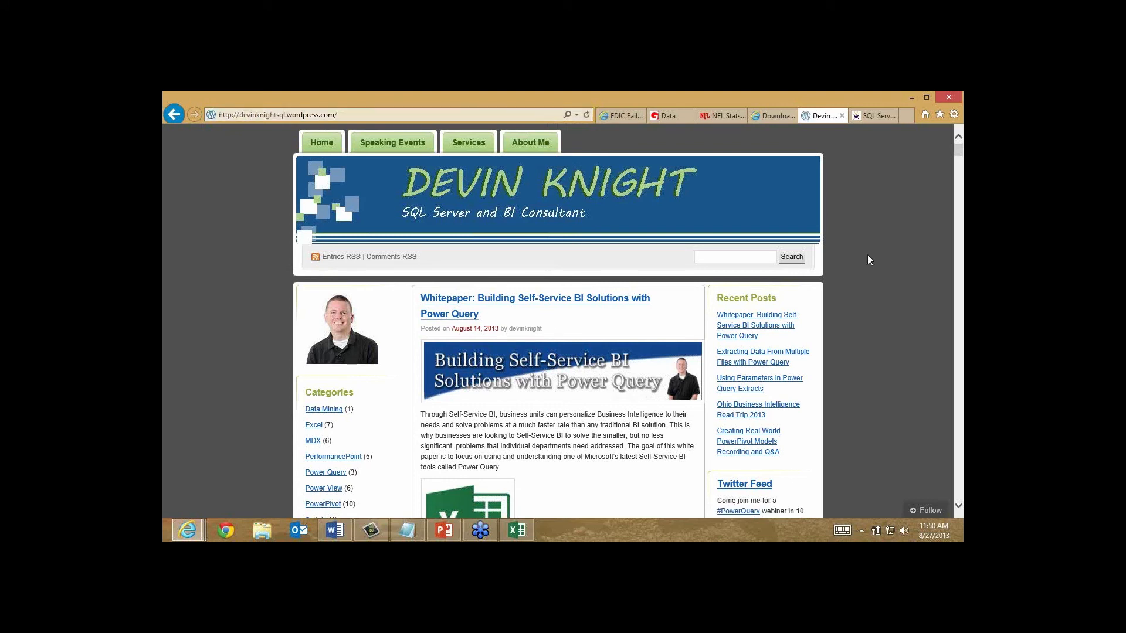
# Step: Look through the blog's Power Query posts down to "Using Parameters in Power Query Extracts"
pyautogui.scroll(-3, 867, 255)
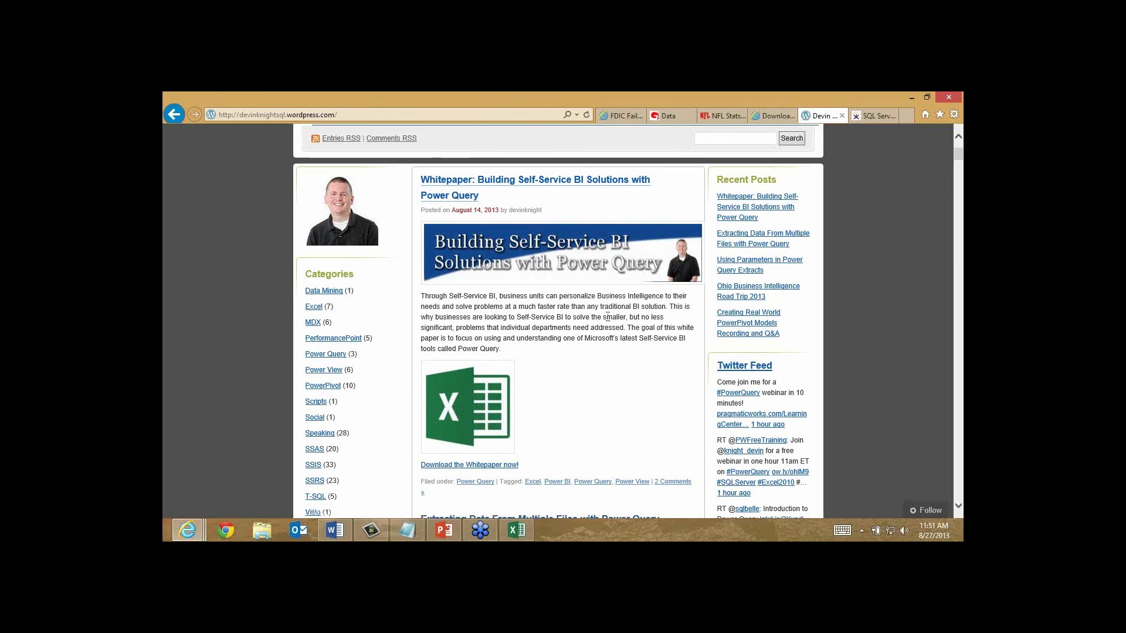
pyautogui.scroll(-10, 608, 321)
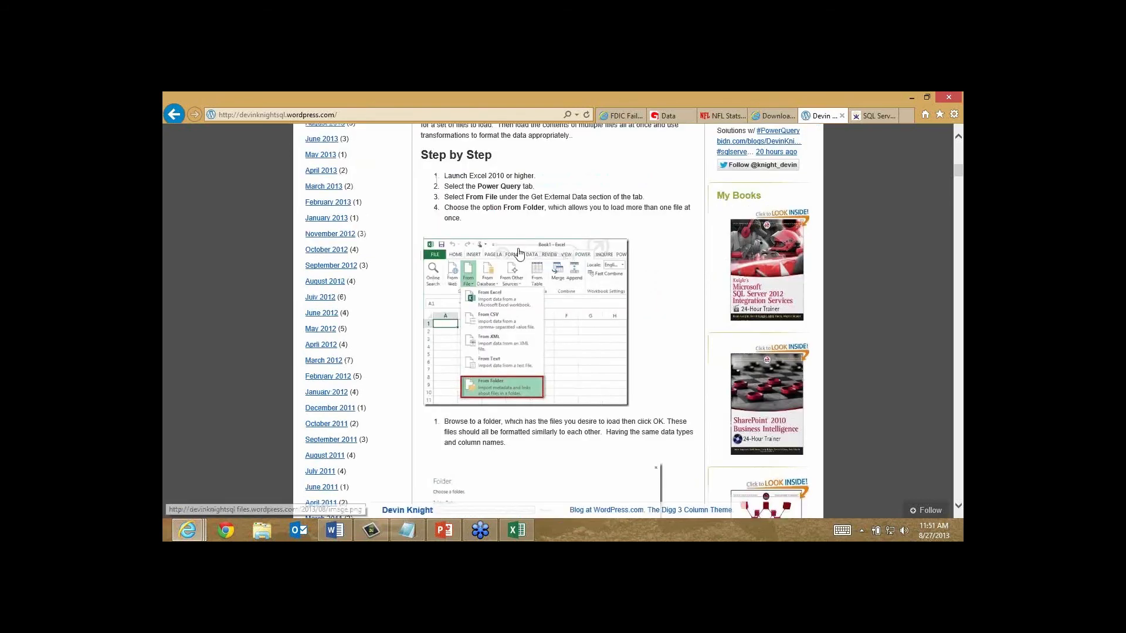
pyautogui.scroll(-15, 518, 254)
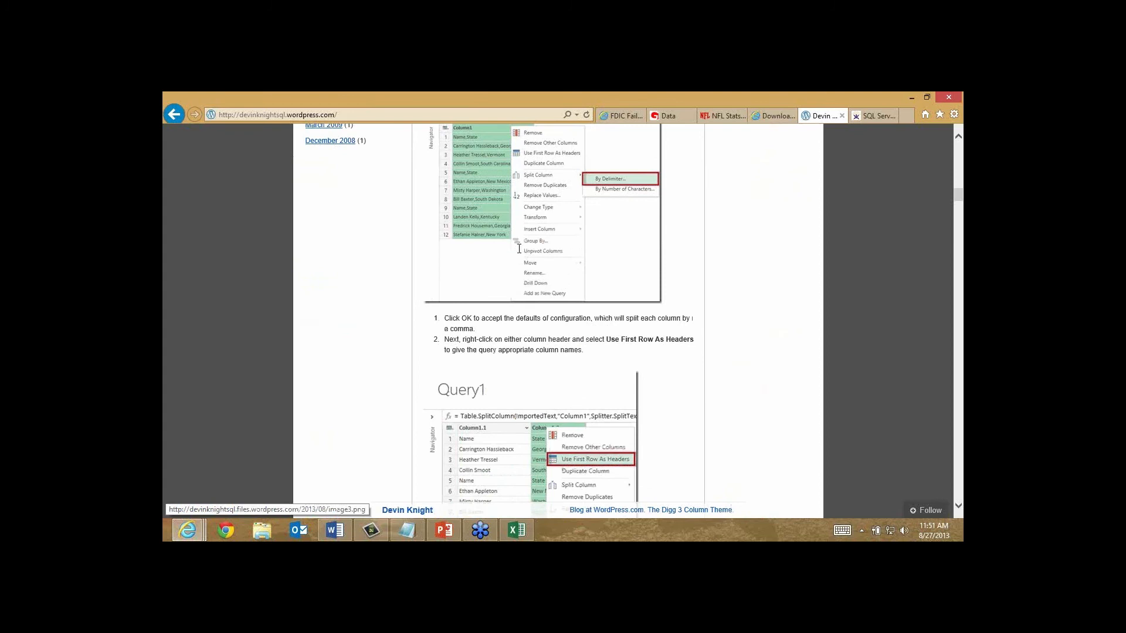
pyautogui.scroll(-10, 519, 249)
pyautogui.scroll(3, 519, 249)
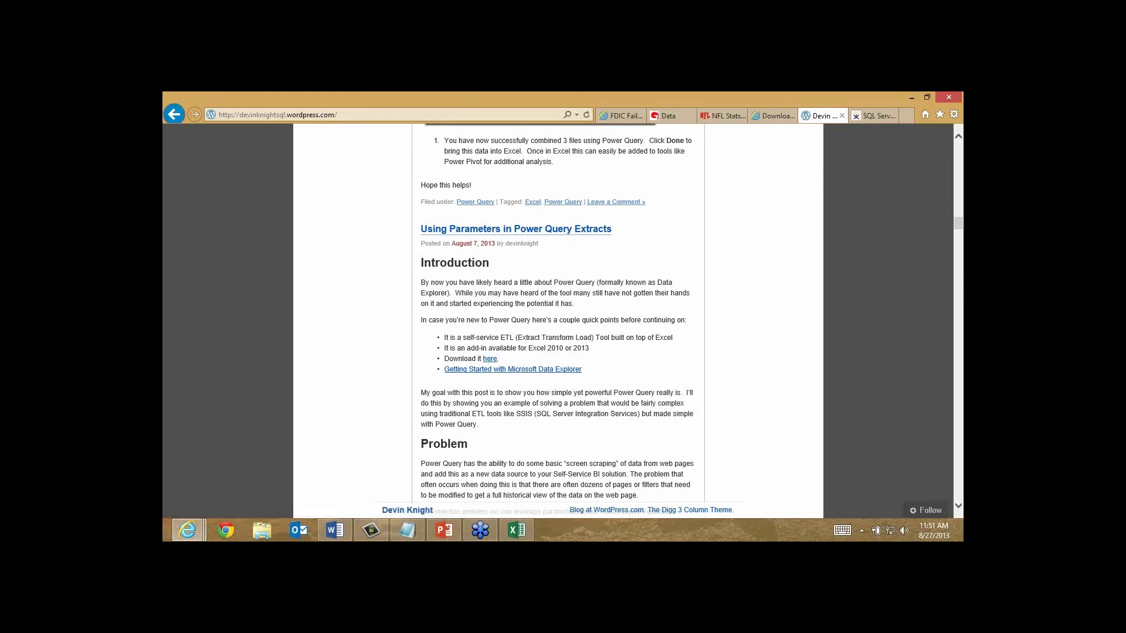
# Step: Open the 2010 NFL team game stats page from the Word document, copy its web address and look over the table
pyautogui.click(334, 530)
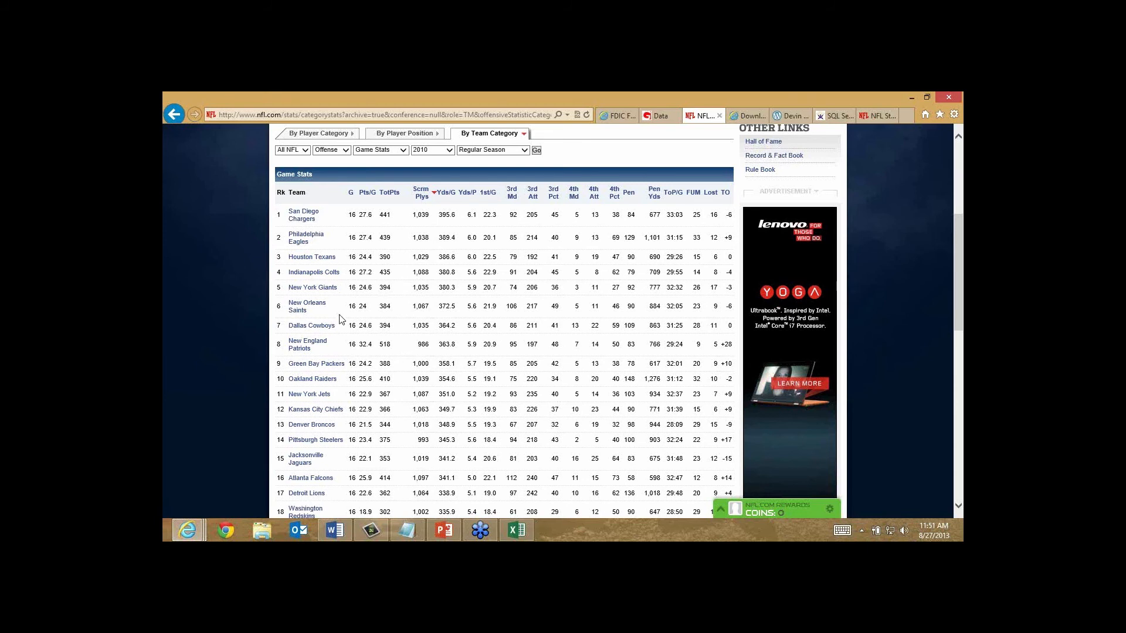
pyautogui.click(360, 115)
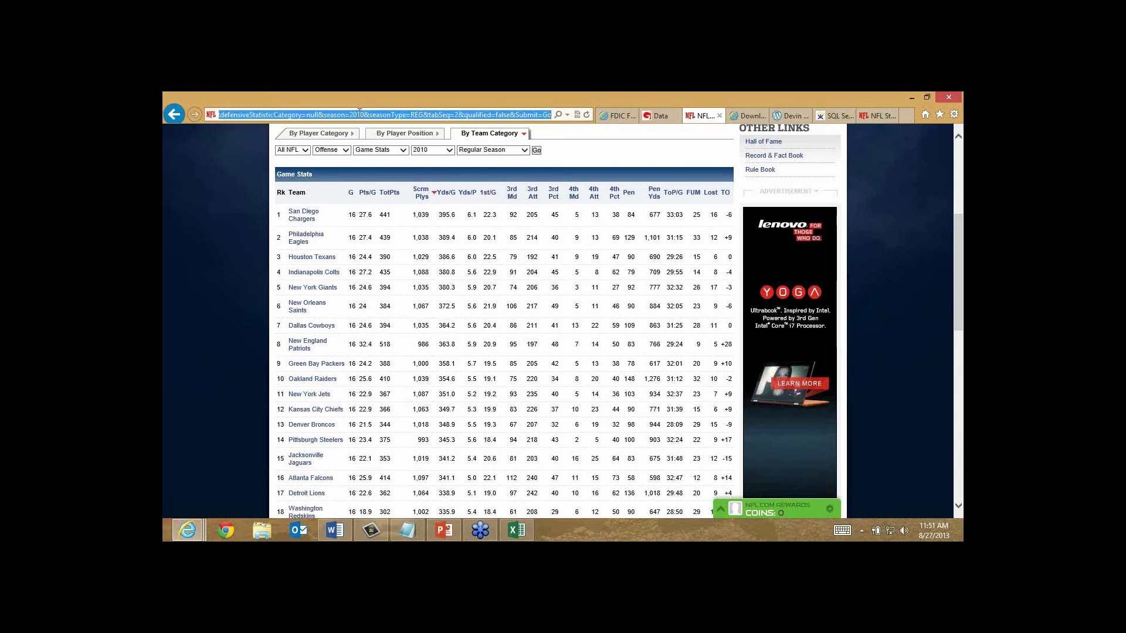
pyautogui.click(252, 234)
pyautogui.scroll(-3, 251, 228)
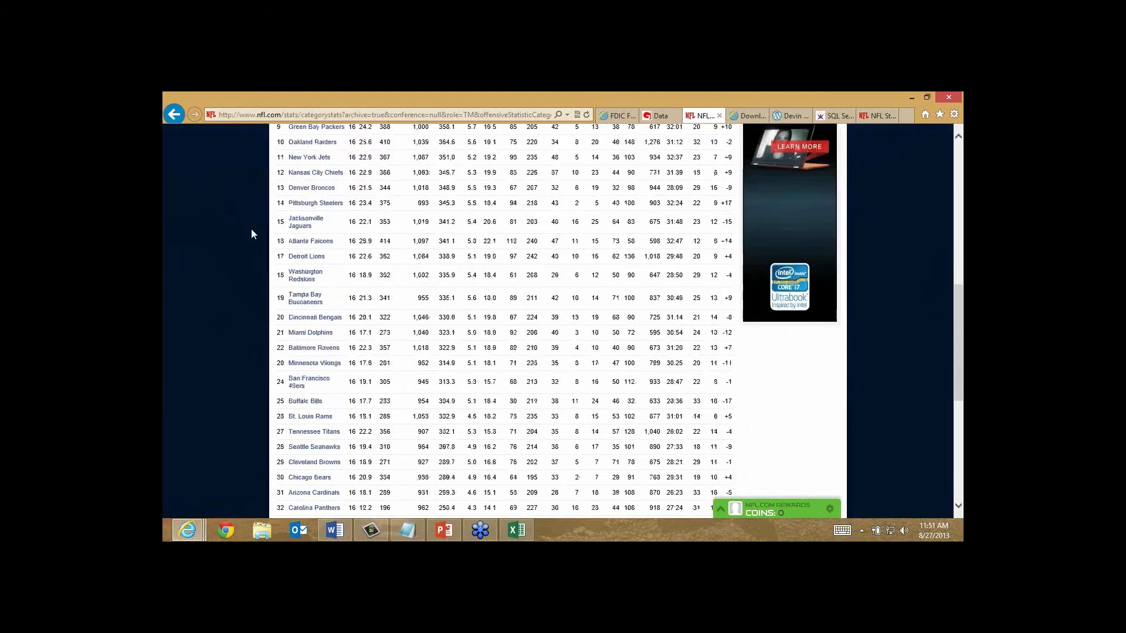
pyautogui.scroll(5, 251, 229)
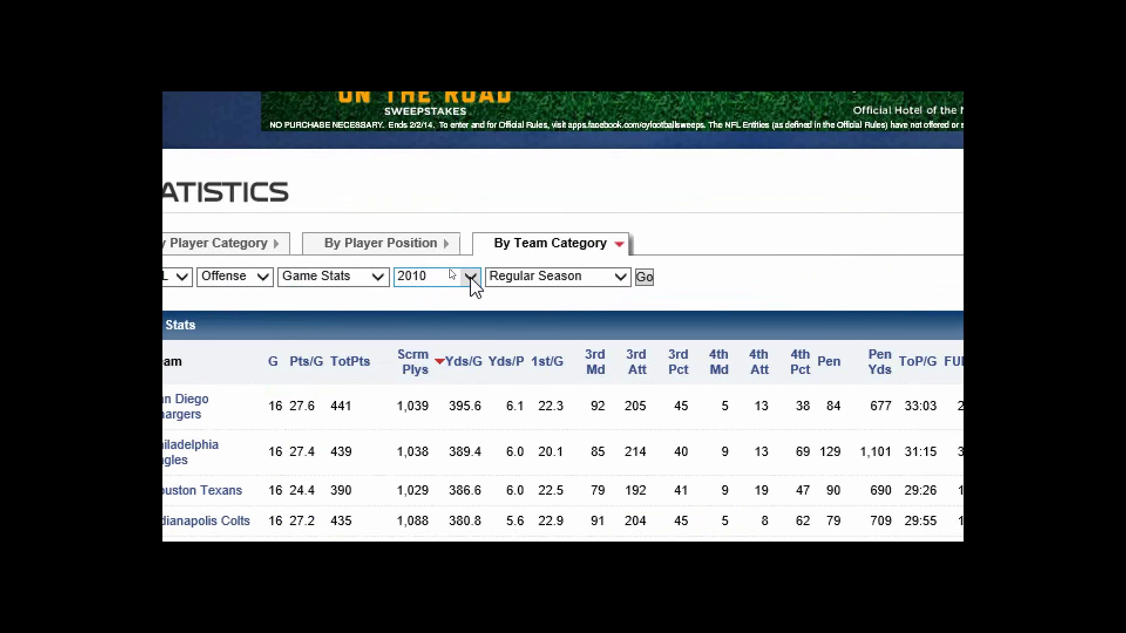
# Step: Show the NFL team game stats for the 2012 regular season
pyautogui.click(471, 279)
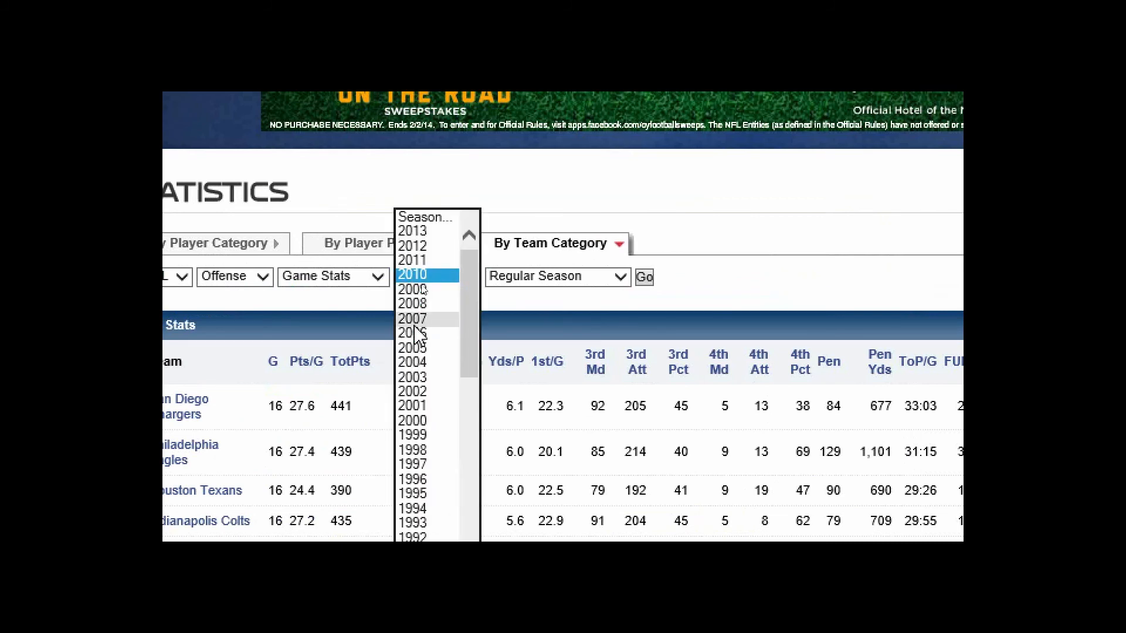
pyautogui.click(424, 252)
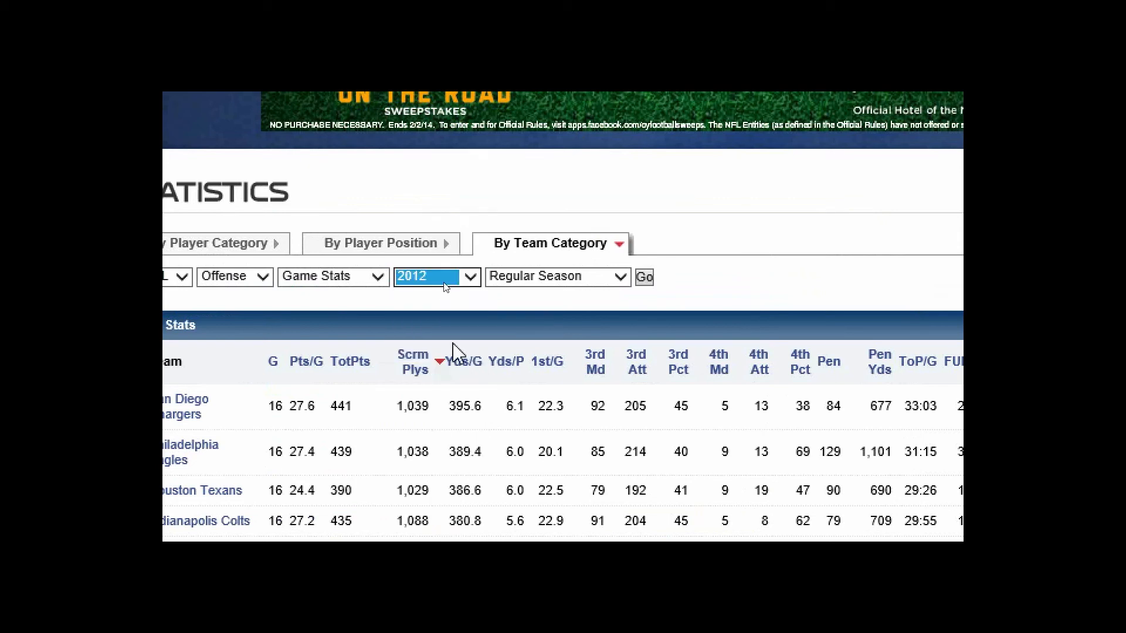
pyautogui.click(650, 279)
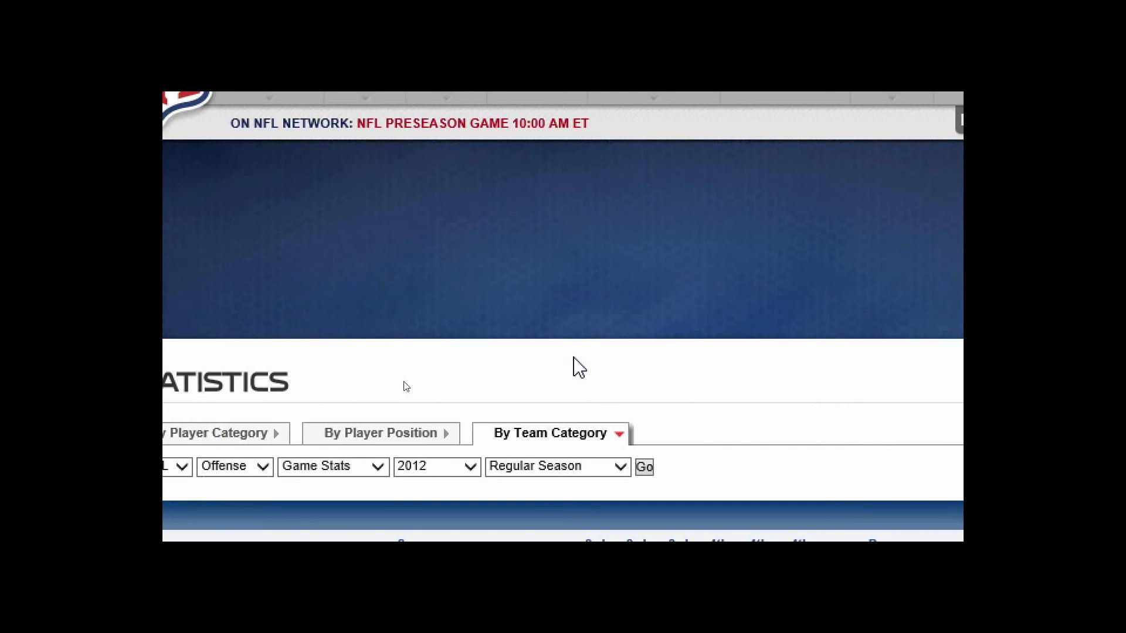
pyautogui.scroll(-1, 437, 387)
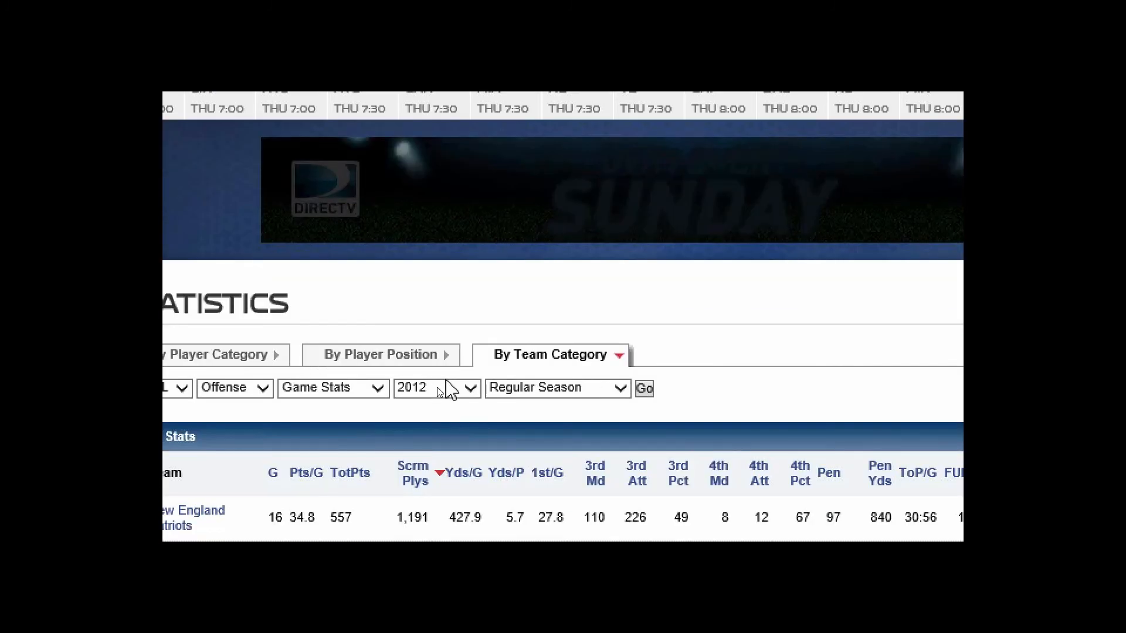
# Step: Try to show the 2007 season's team stats, declining the feedback survey, and return to the 2012 stats page
pyautogui.click(438, 387)
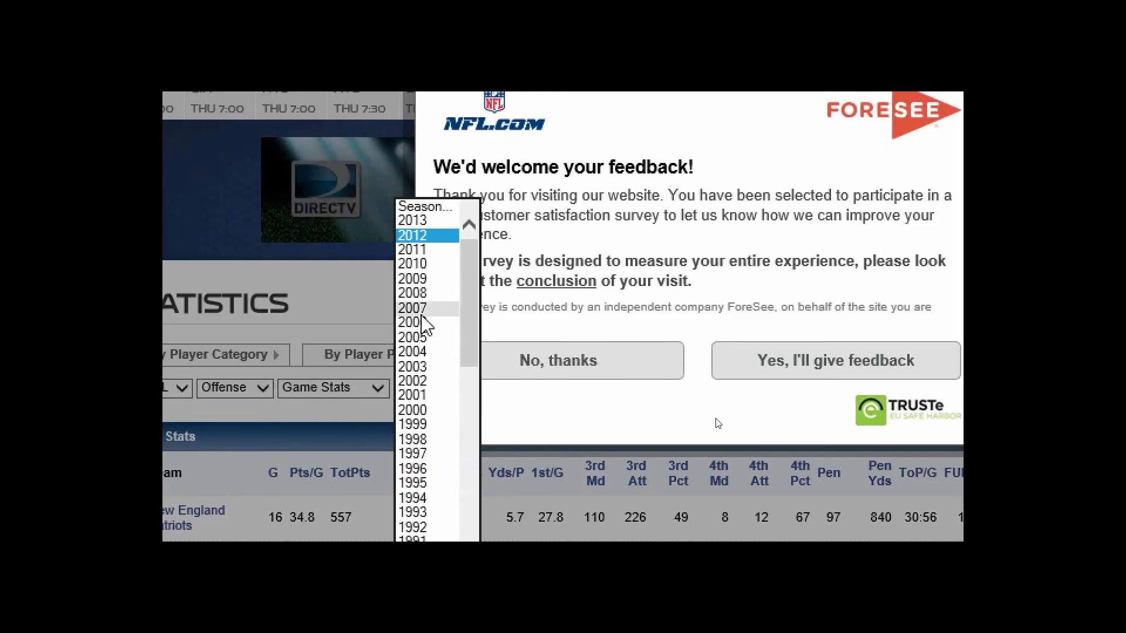
pyautogui.click(423, 315)
pyautogui.click(592, 363)
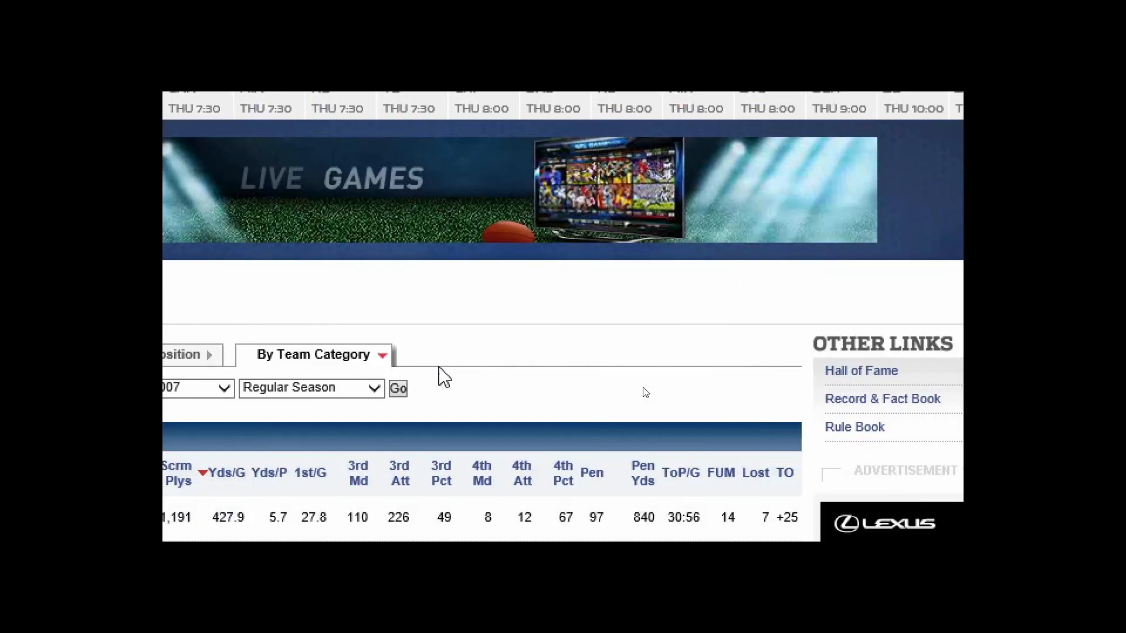
pyautogui.click(398, 391)
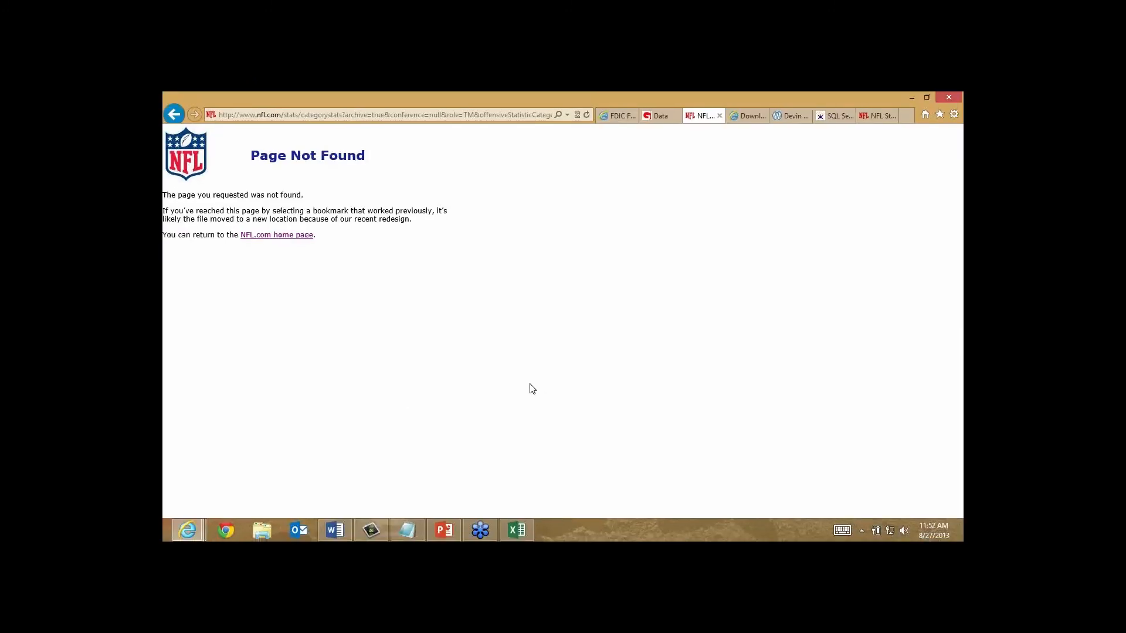
pyautogui.click(176, 114)
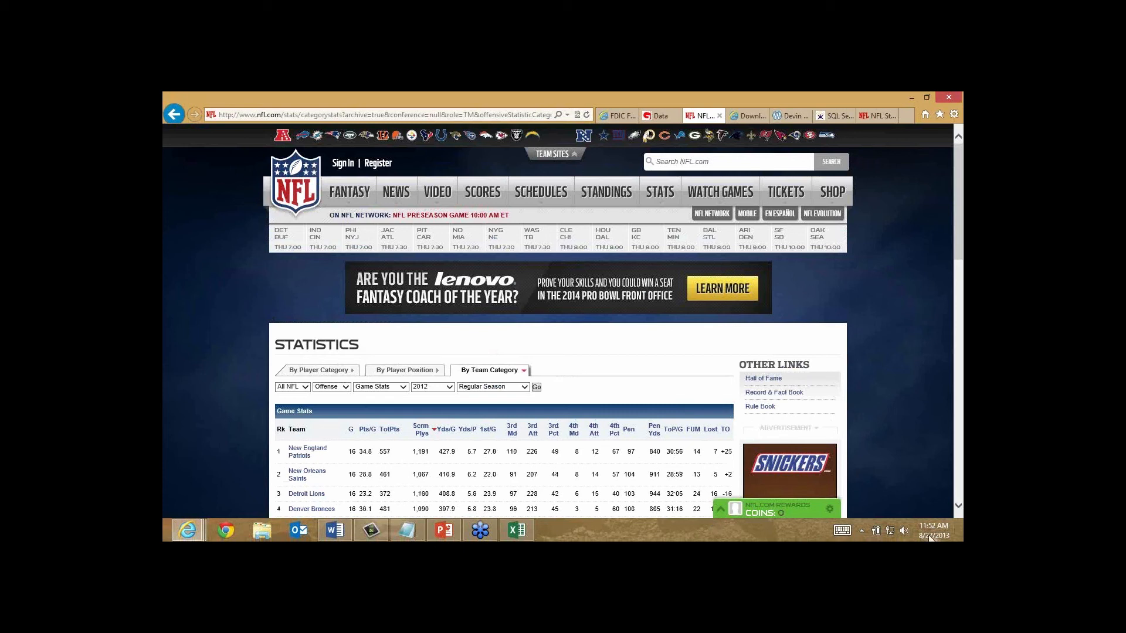
# Step: Close the presenter's blog page in the browser and switch to the Excel workbook with the scatter chart
pyautogui.moveTo(941, 537)
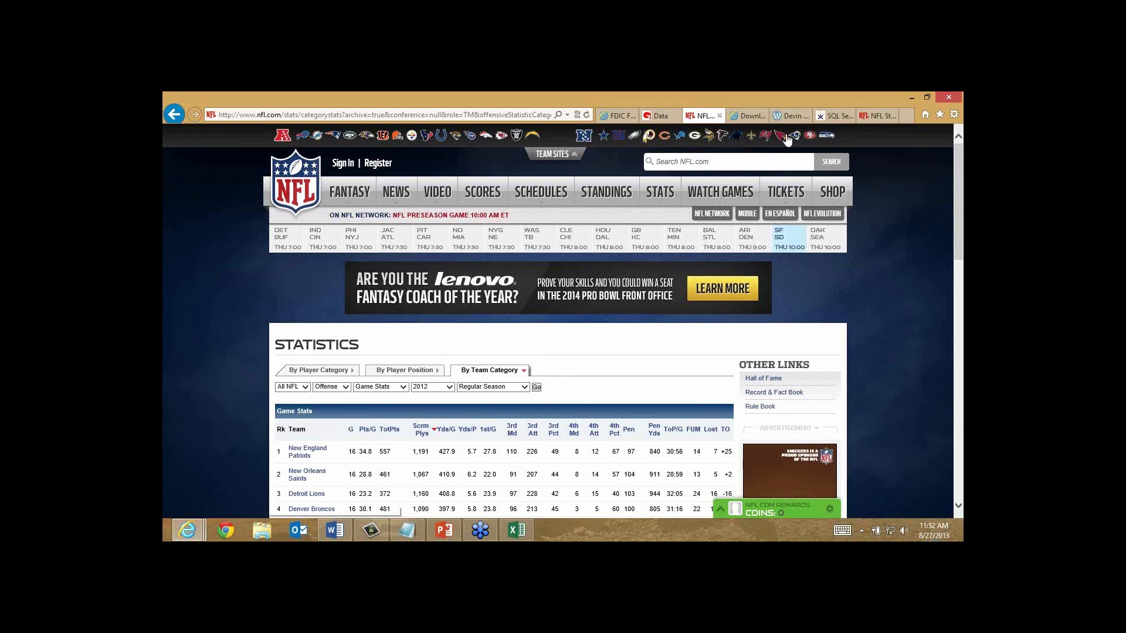
pyautogui.click(805, 116)
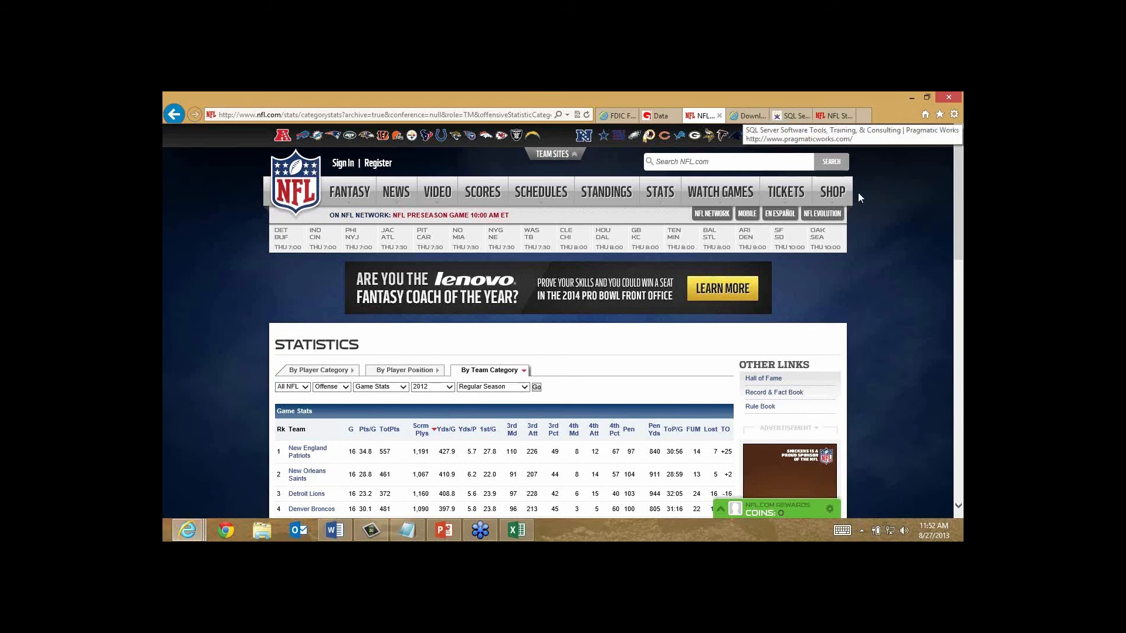
pyautogui.click(910, 98)
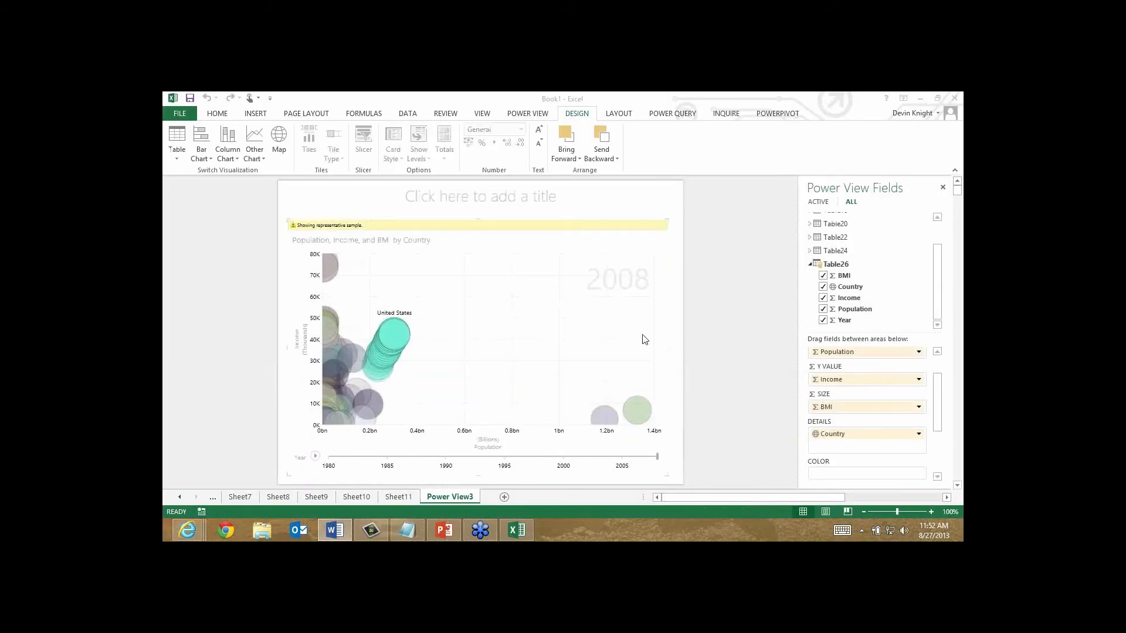
pyautogui.click(595, 309)
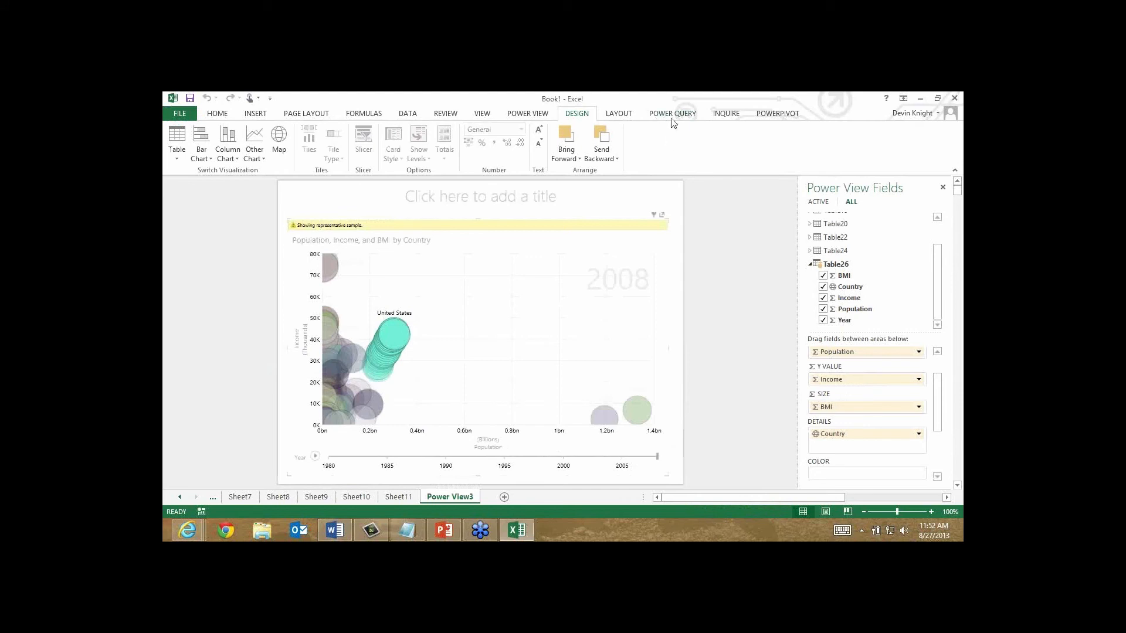
# Step: Create a Power Query web query from the copied NFL stats address and select Table 0
pyautogui.click(672, 115)
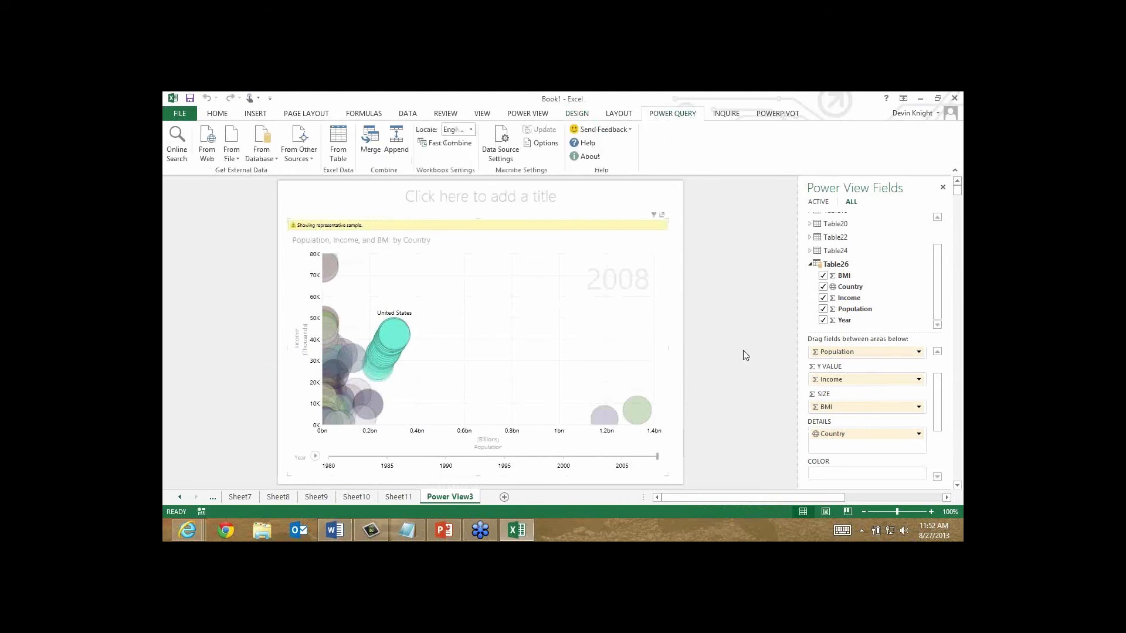
pyautogui.click(202, 151)
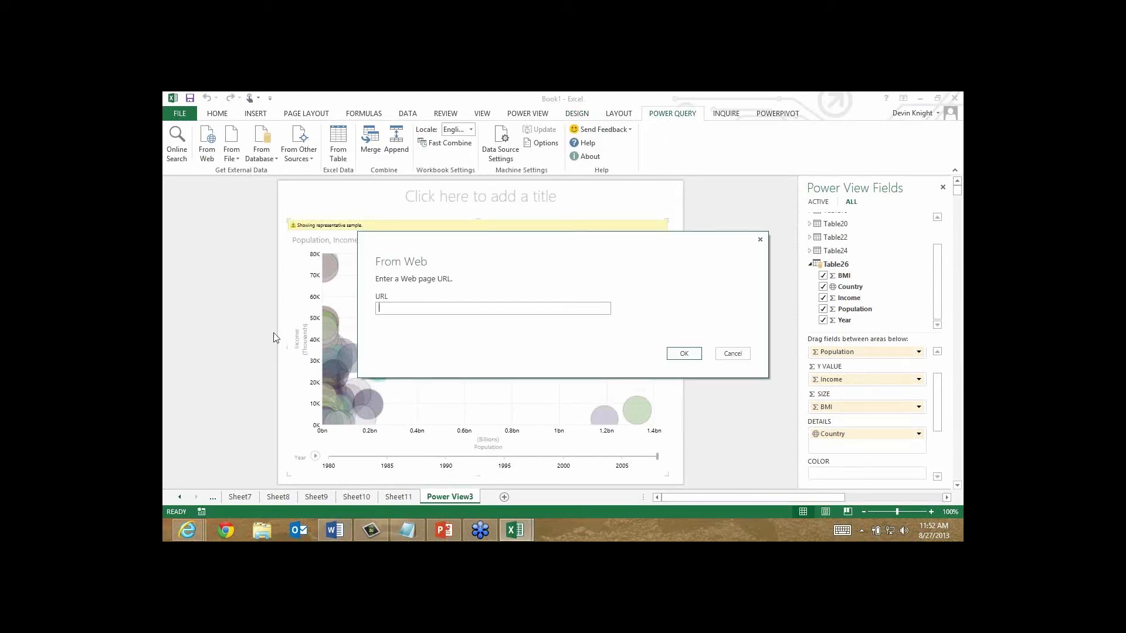
pyautogui.hotkey('ctrl', 'v')
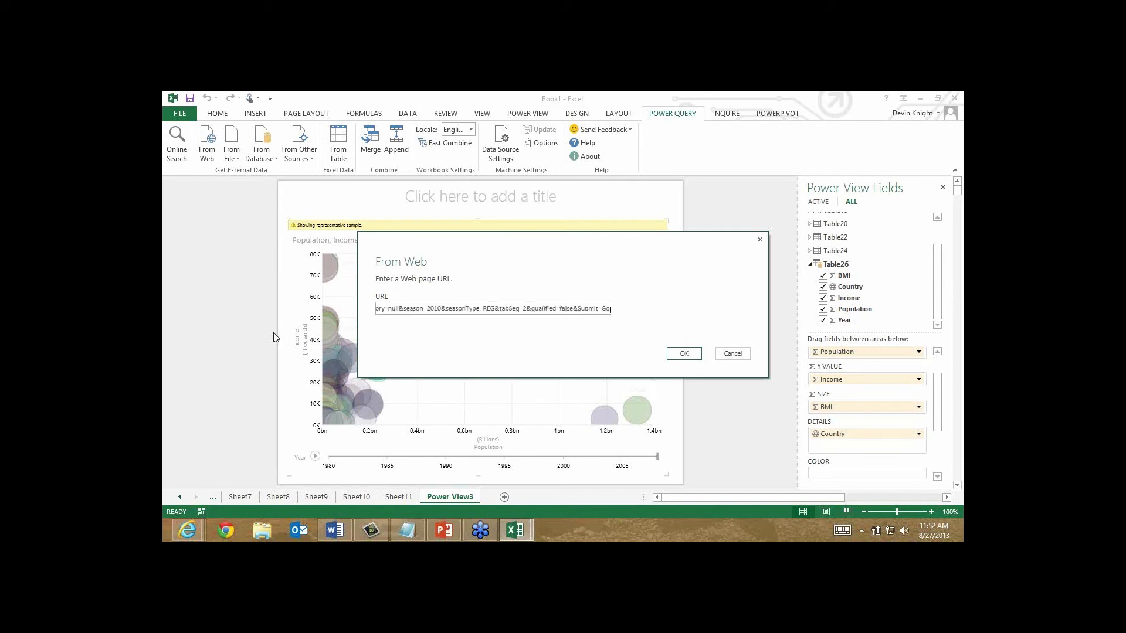
pyautogui.click(687, 358)
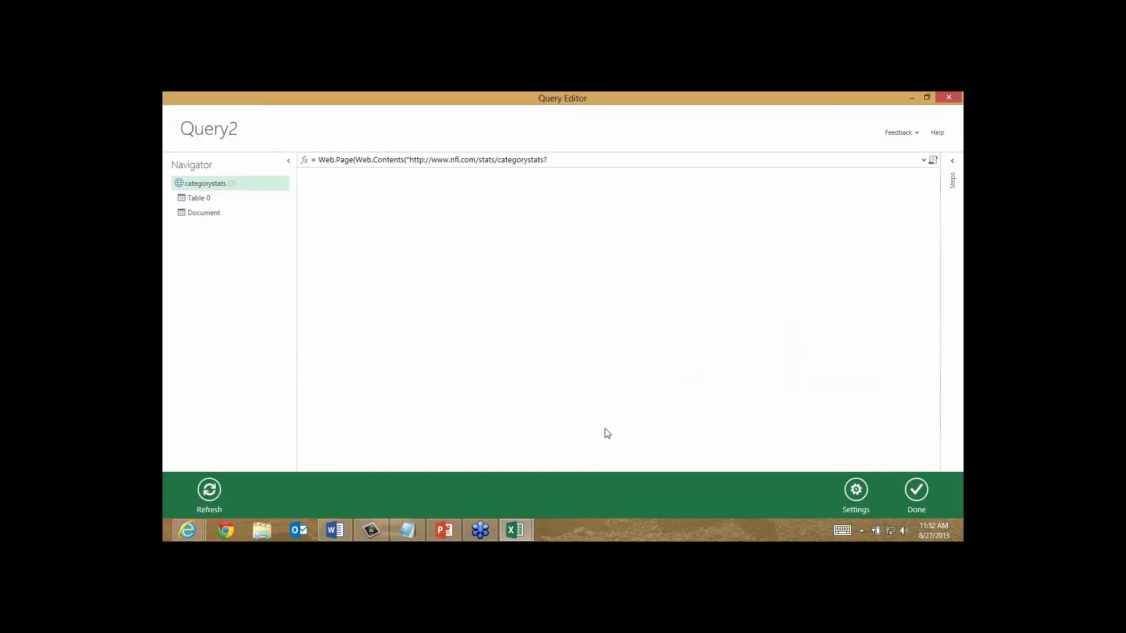
pyautogui.click(199, 201)
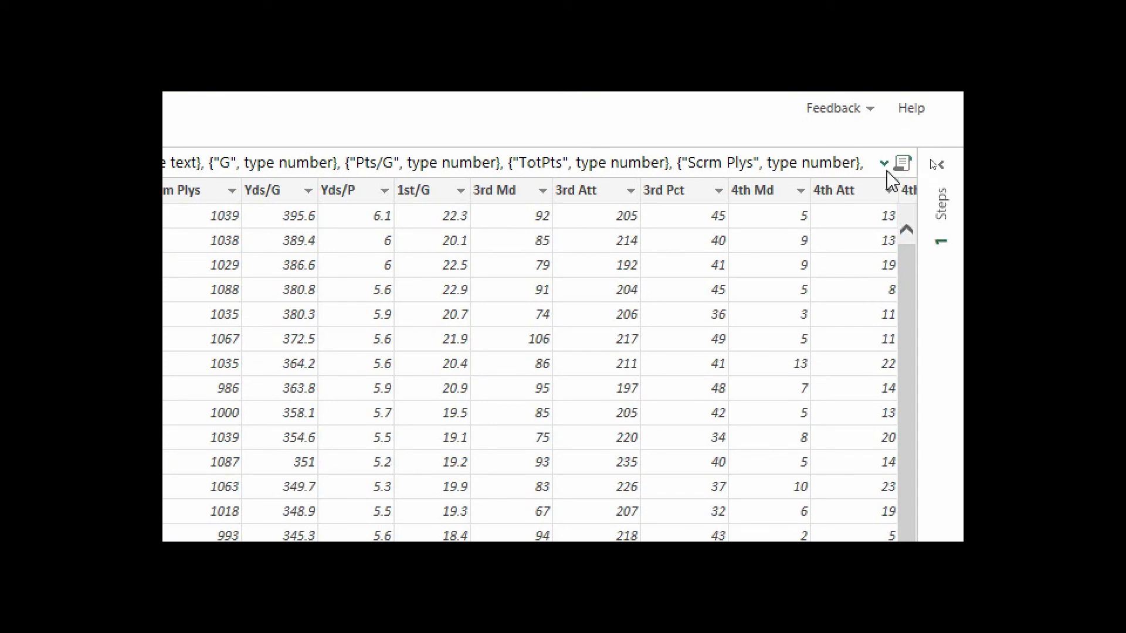
# Step: Open the query's full code and add the function header (getYear)=> on a new line above let
pyautogui.click(903, 171)
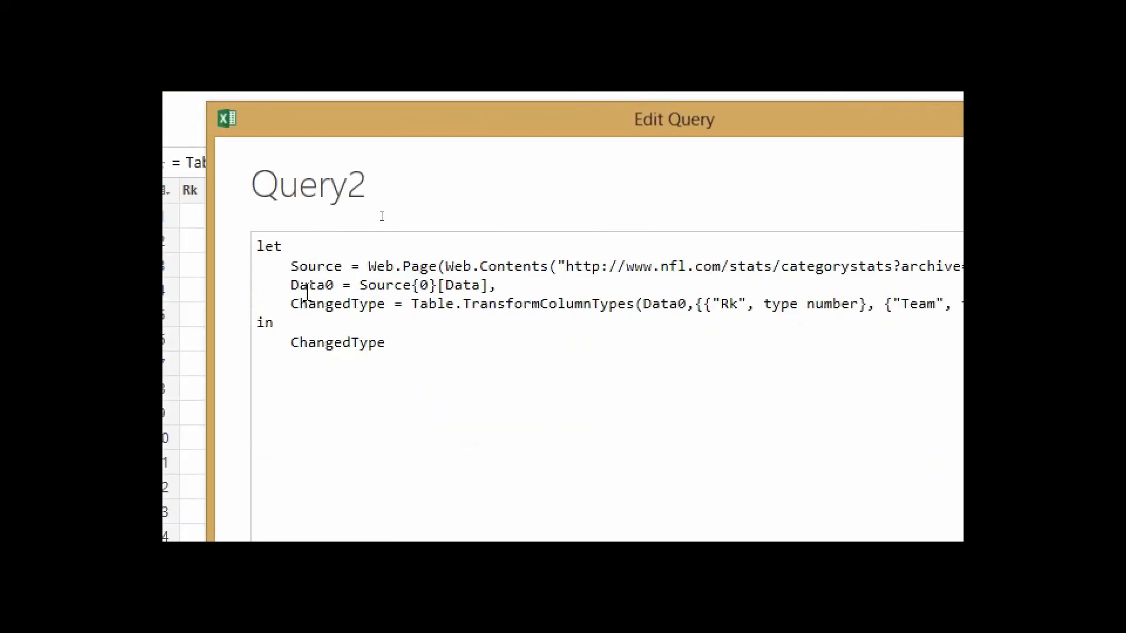
pyautogui.click(264, 245)
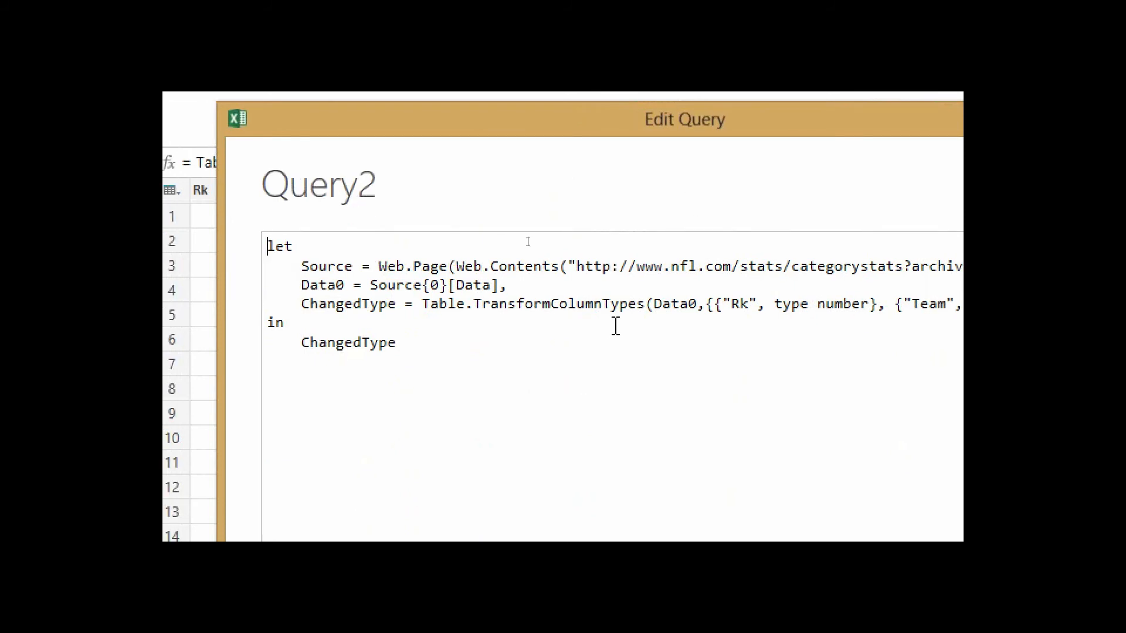
pyautogui.press('Return')
pyautogui.press('Up')
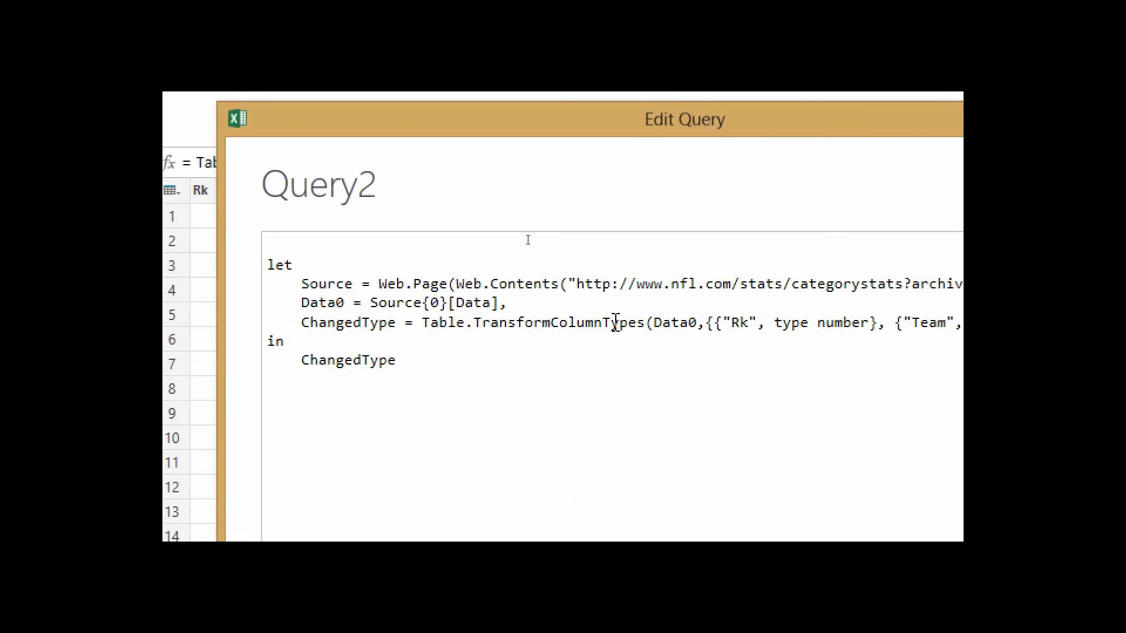
pyautogui.write('(0')
pyautogui.press('BackSpace')
pyautogui.write('getYear)=>')
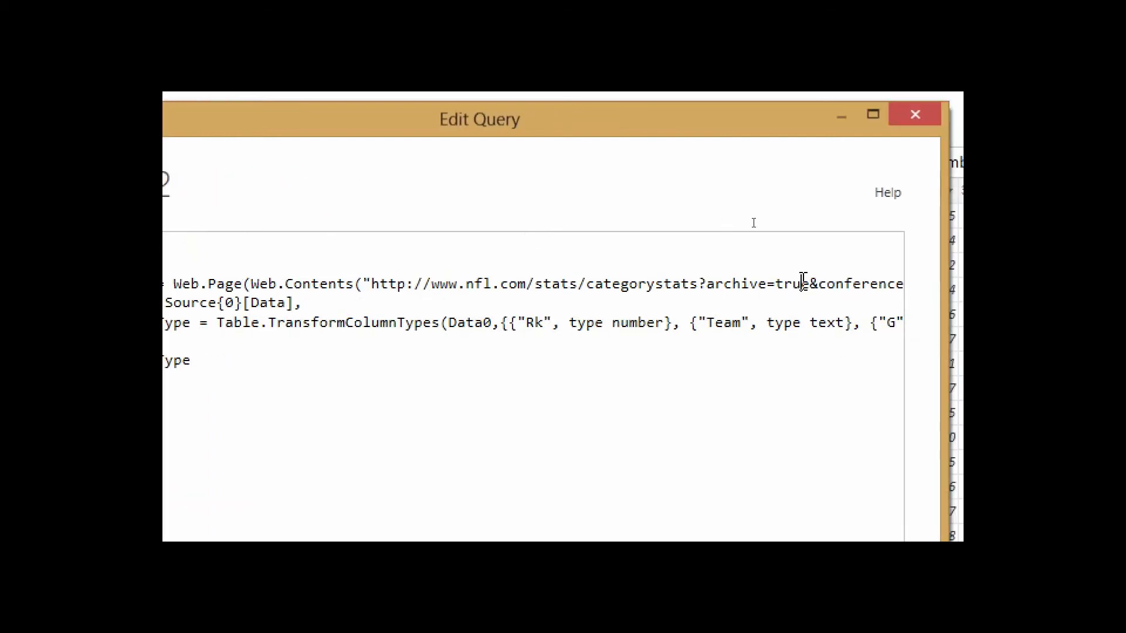
# Step: Replace the hard-coded season 2010 in the query's web address with "&Number.ToText(getYear)&" and apply the edited code
pyautogui.moveTo(804, 281); pyautogui.dragTo(896, 305)
pyautogui.click(842, 301)
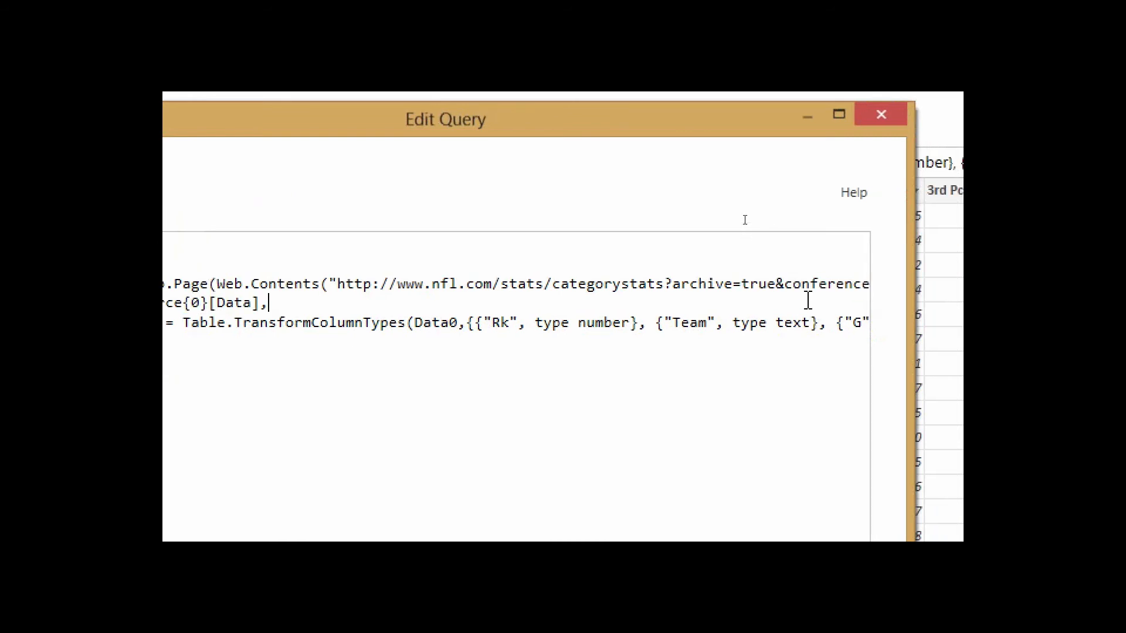
pyautogui.press('Right')
pyautogui.press('Right')
pyautogui.press('Right')
pyautogui.press('Right')
pyautogui.press('Right')
pyautogui.press('Right')
pyautogui.press('Right')
pyautogui.press('Right')
pyautogui.press('Right')
pyautogui.press('Right')
pyautogui.press('Right')
pyautogui.press('Right')
pyautogui.press('Right')
pyautogui.press('Right')
pyautogui.press('Right')
pyautogui.press('Right')
pyautogui.press('Right')
pyautogui.press('Right')
pyautogui.press('Right')
pyautogui.press('Right')
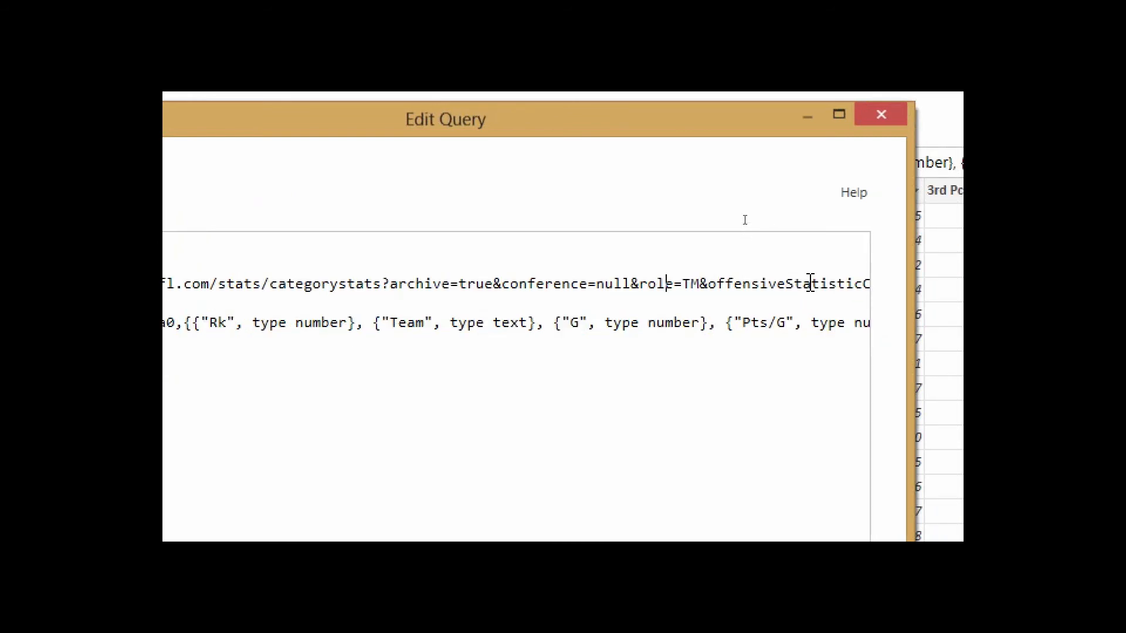
pyautogui.press('Right')
pyautogui.press('Right')
pyautogui.press('Right')
pyautogui.press('Right')
pyautogui.press('Right')
pyautogui.press('Right')
pyautogui.press('Right')
pyautogui.press('Right')
pyautogui.press('Right')
pyautogui.press('Right')
pyautogui.press('Right')
pyautogui.press('Right')
pyautogui.press('Right')
pyautogui.press('Right')
pyautogui.press('Right')
pyautogui.press('Right')
pyautogui.press('Right')
pyautogui.press('Right')
pyautogui.press('Right')
pyautogui.press('Right')
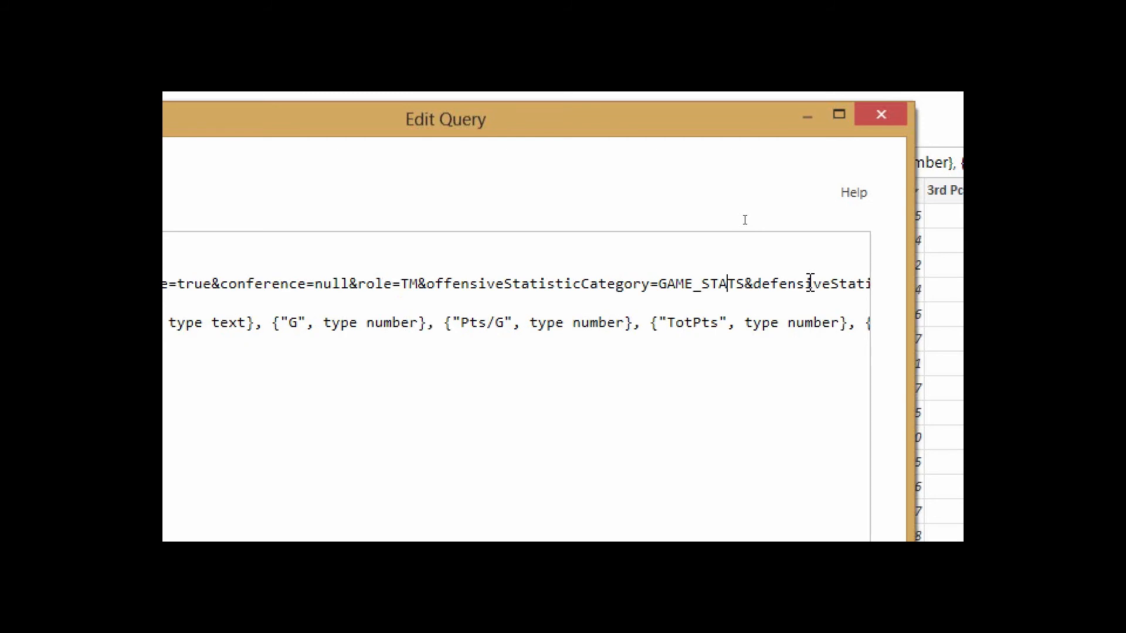
pyautogui.press('Right')
pyautogui.press('Right')
pyautogui.press('Right')
pyautogui.press('Right')
pyautogui.press('Right')
pyautogui.press('Right')
pyautogui.press('Right')
pyautogui.press('Right')
pyautogui.press('Right')
pyautogui.press('Right')
pyautogui.press('Right')
pyautogui.press('Right')
pyautogui.press('Right')
pyautogui.press('Right')
pyautogui.press('Right')
pyautogui.press('Right')
pyautogui.press('Right')
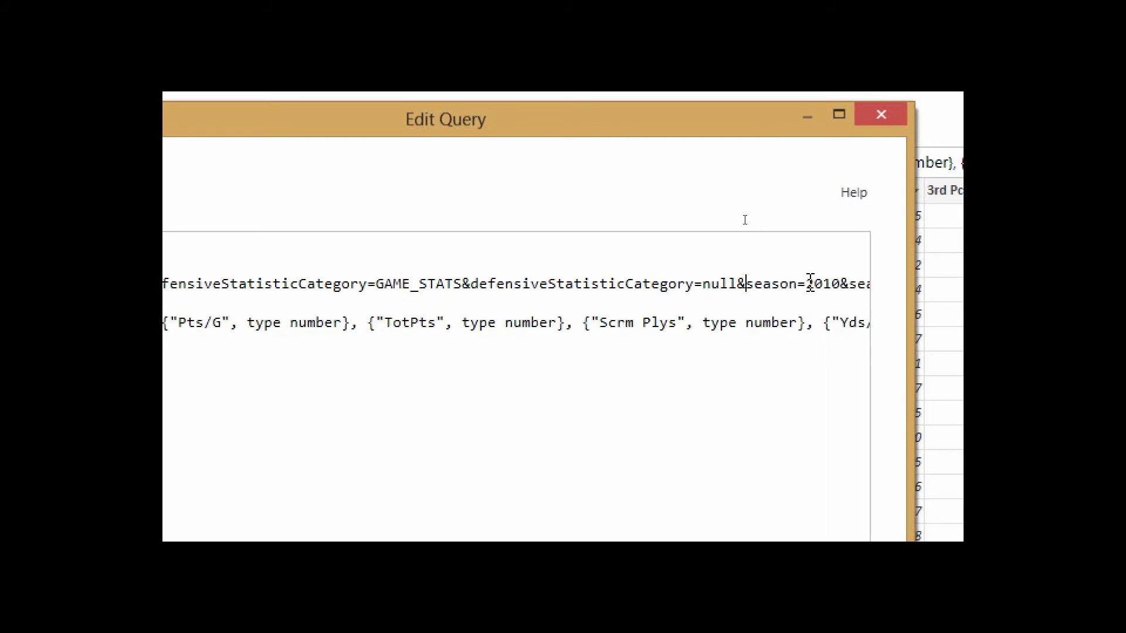
pyautogui.hotkey('shift', 'Right')
pyautogui.hotkey('shift', 'Right')
pyautogui.hotkey('shift', 'Right')
pyautogui.hotkey('shift', 'Right')
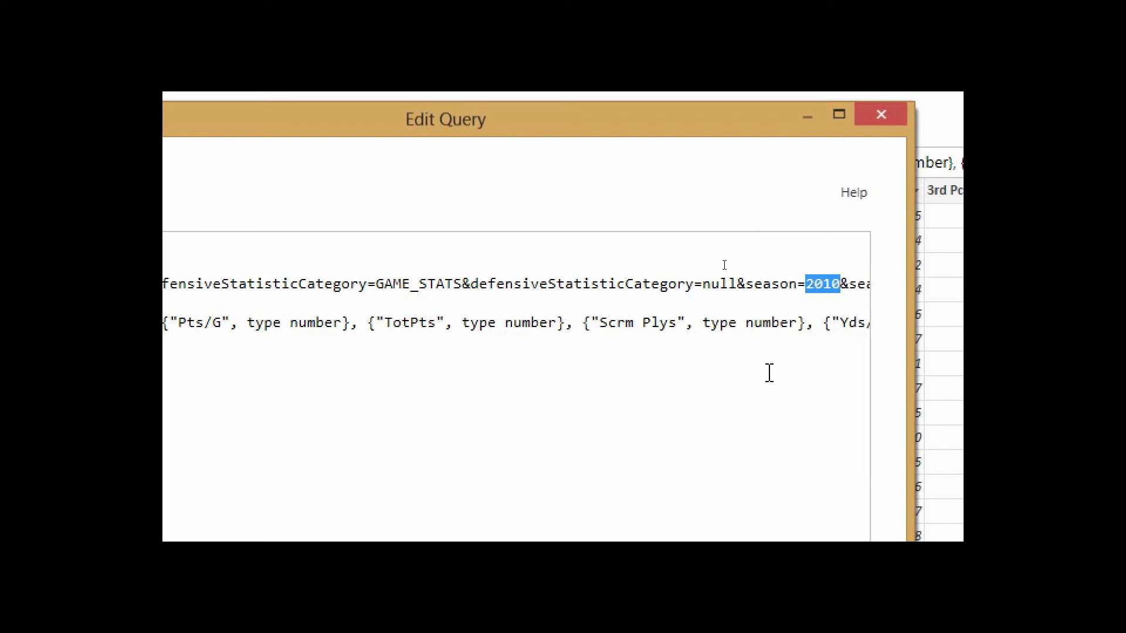
pyautogui.write('"')
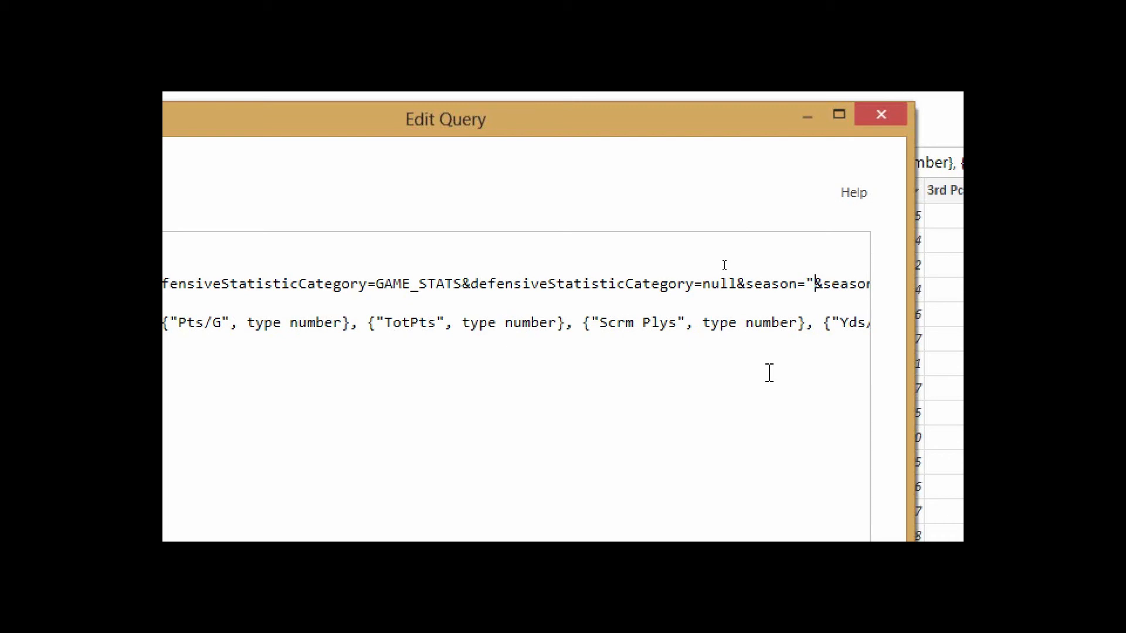
pyautogui.write('&')
pyautogui.write('Number')
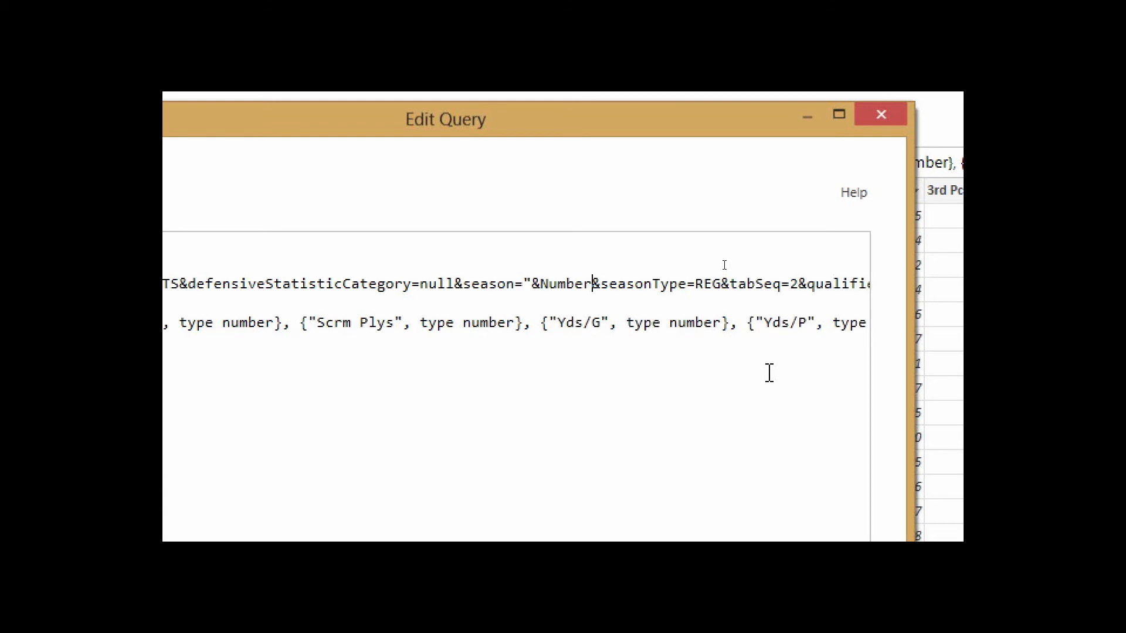
pyautogui.write('.ToTe')
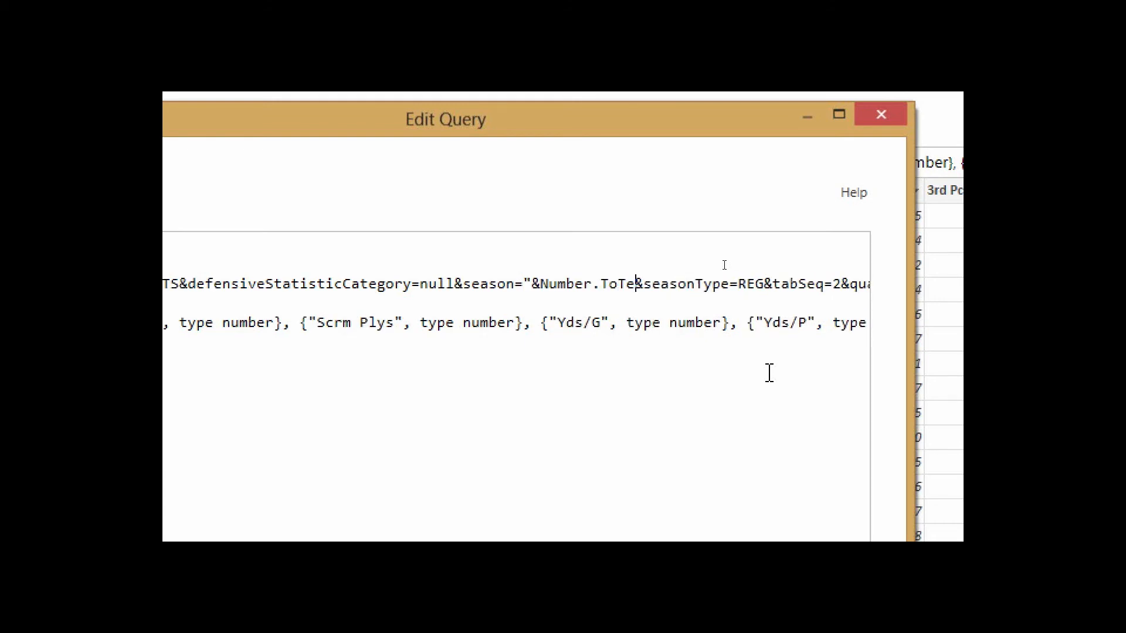
pyautogui.write('xt')
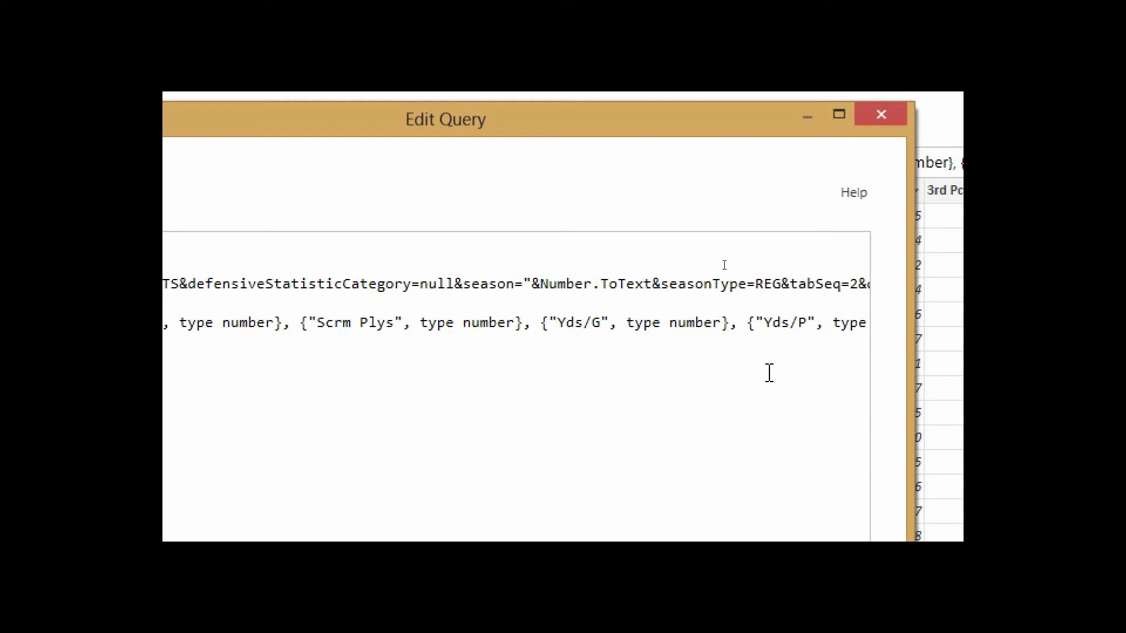
pyautogui.write('(')
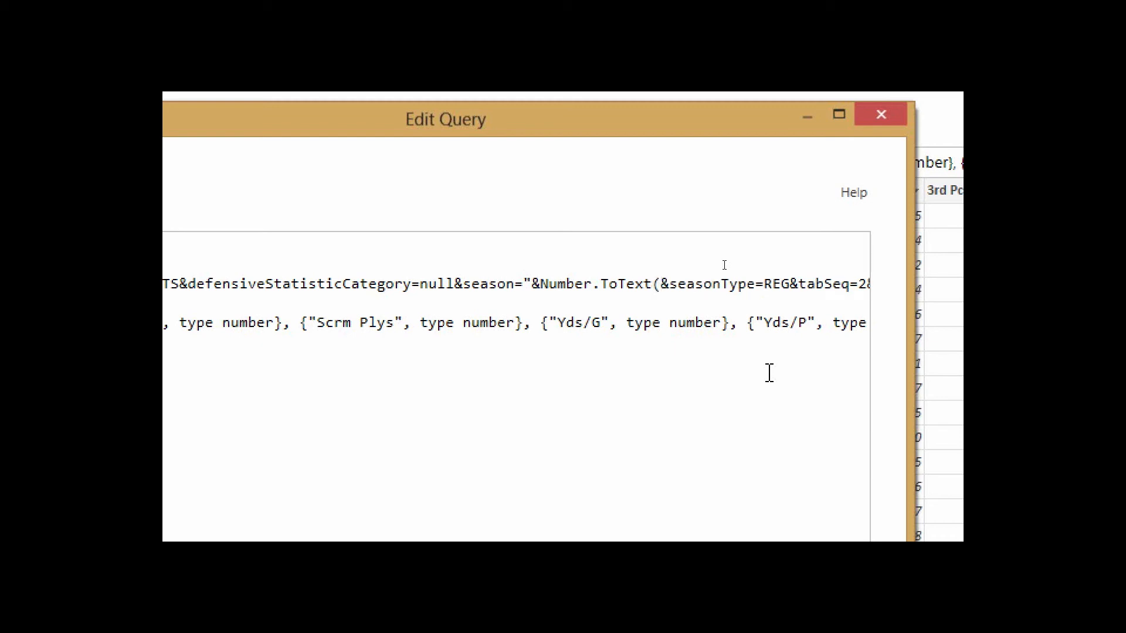
pyautogui.write('getYear')
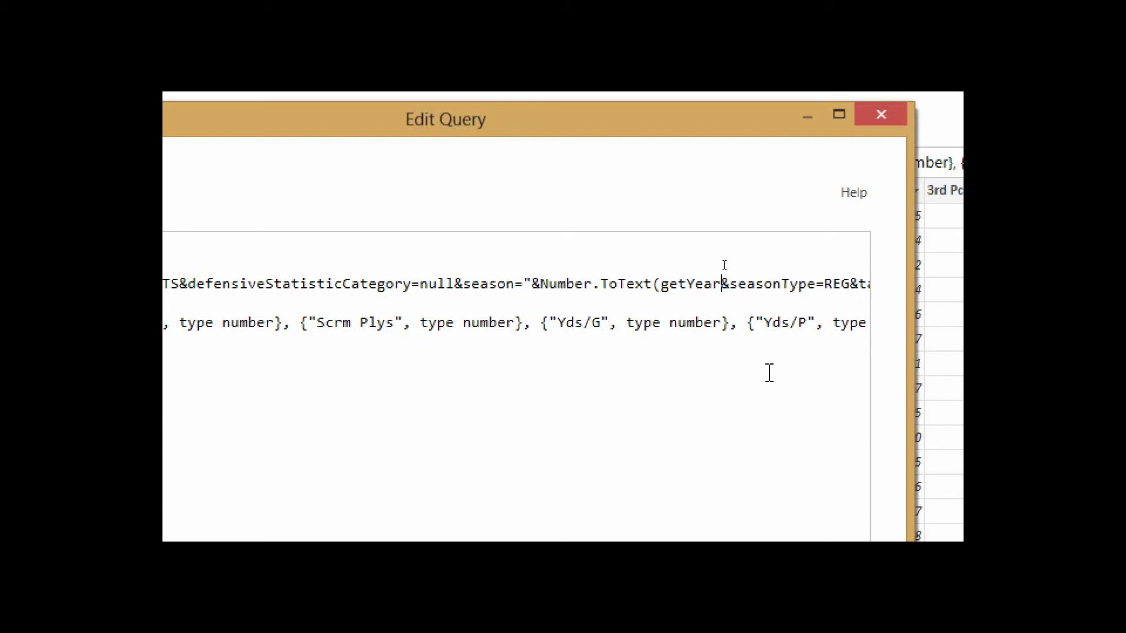
pyautogui.write(')')
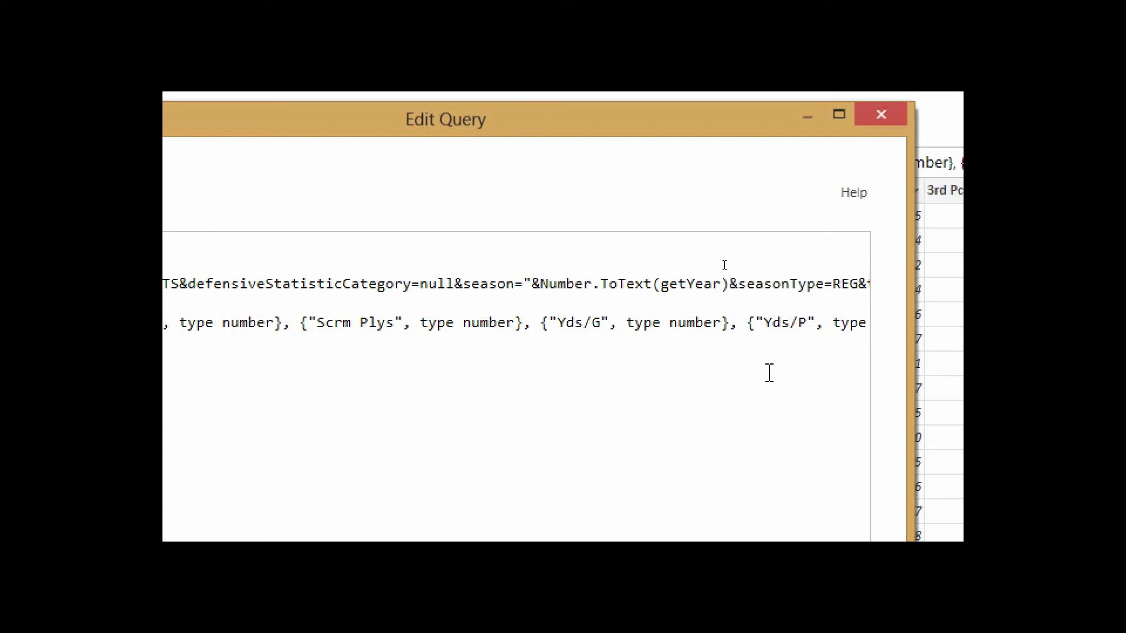
pyautogui.write('&"&')
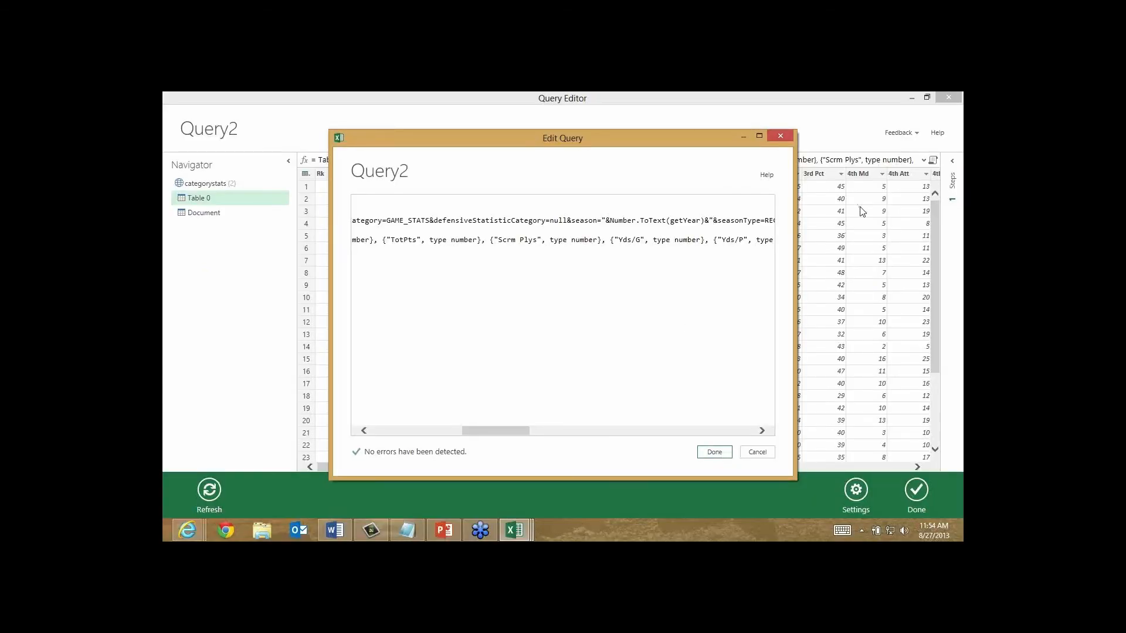
pyautogui.click(713, 452)
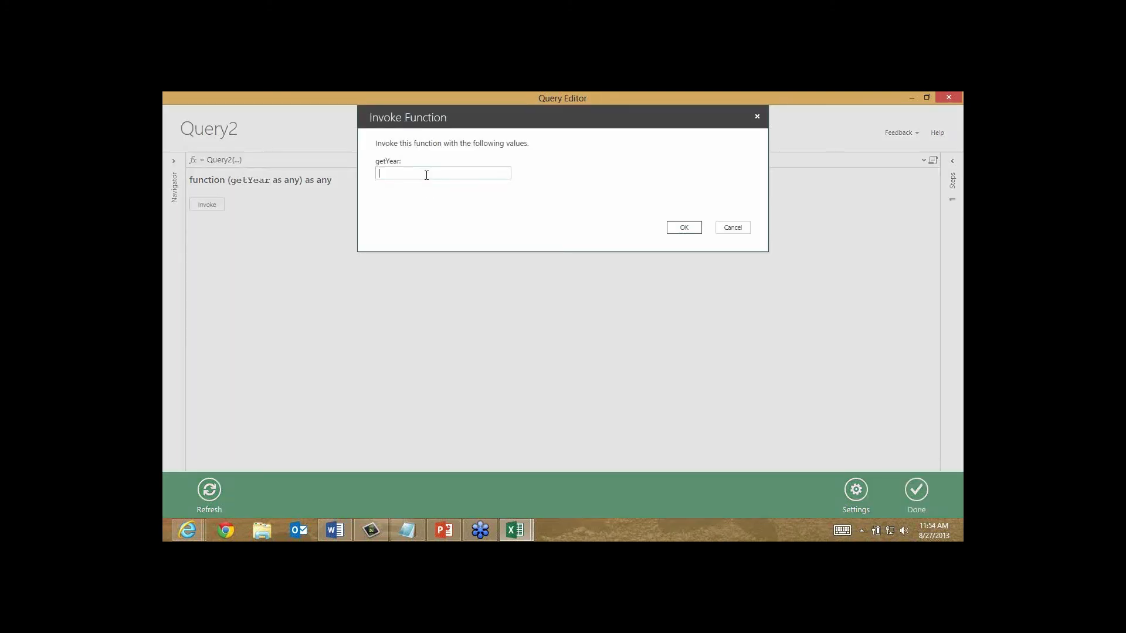
# Step: Invoke the Query2 function with getYear set to 2011
pyautogui.write('2011')
pyautogui.click(678, 229)
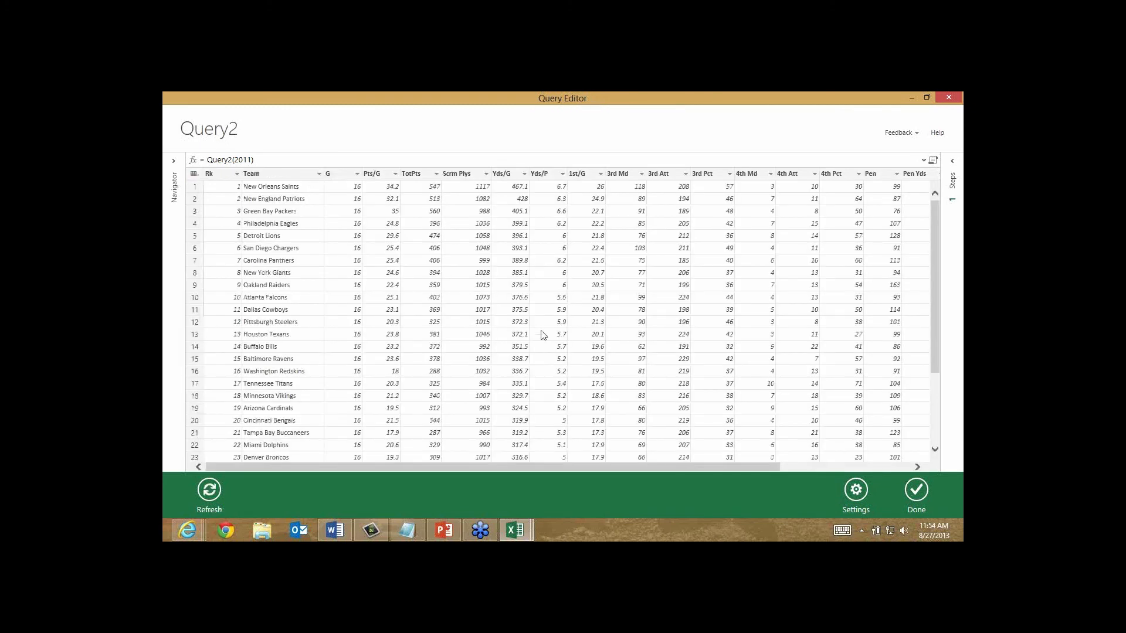
# Step: Change the invoked function step's getYear value to 2012 and load the query to the worksheet
pyautogui.click(952, 164)
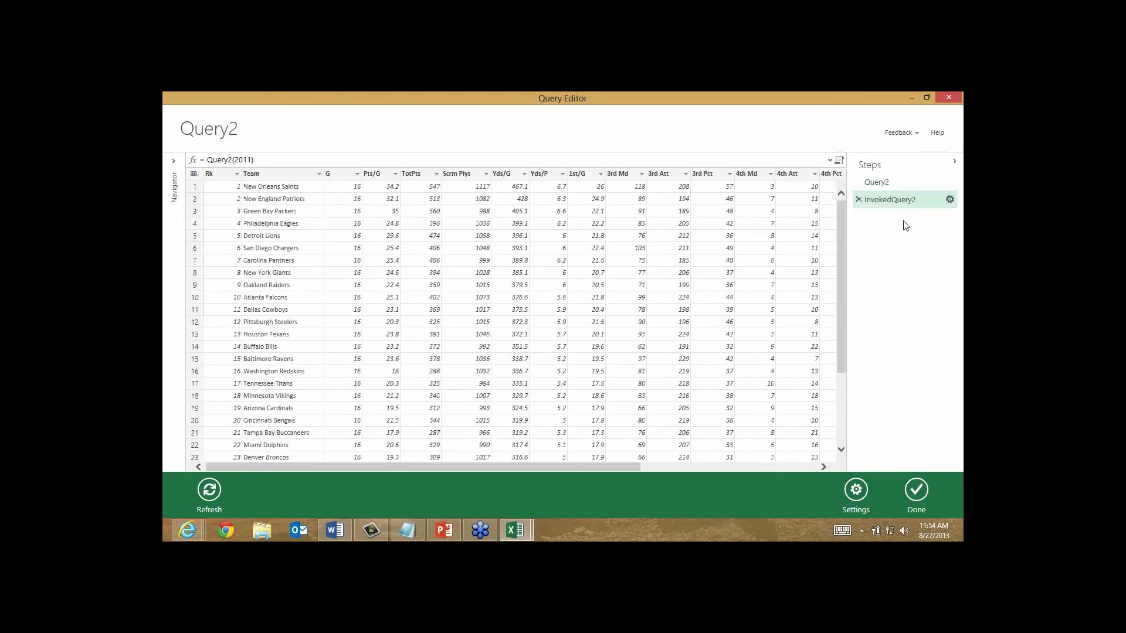
pyautogui.click(950, 200)
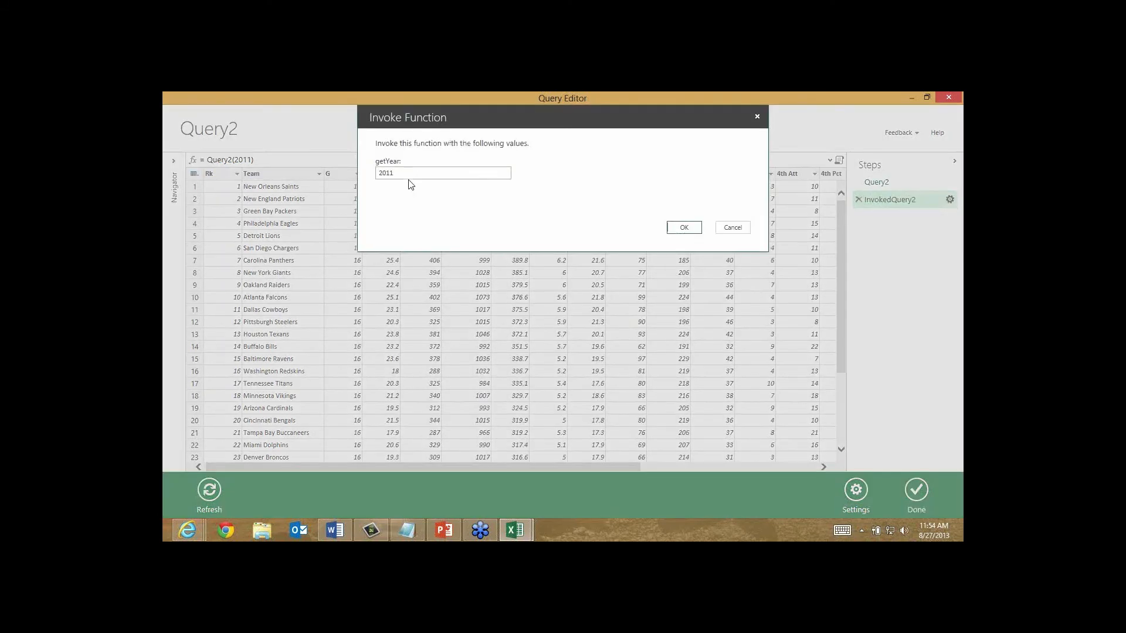
pyautogui.click(412, 176)
pyautogui.press('BackSpace')
pyautogui.write('2')
pyautogui.click(684, 234)
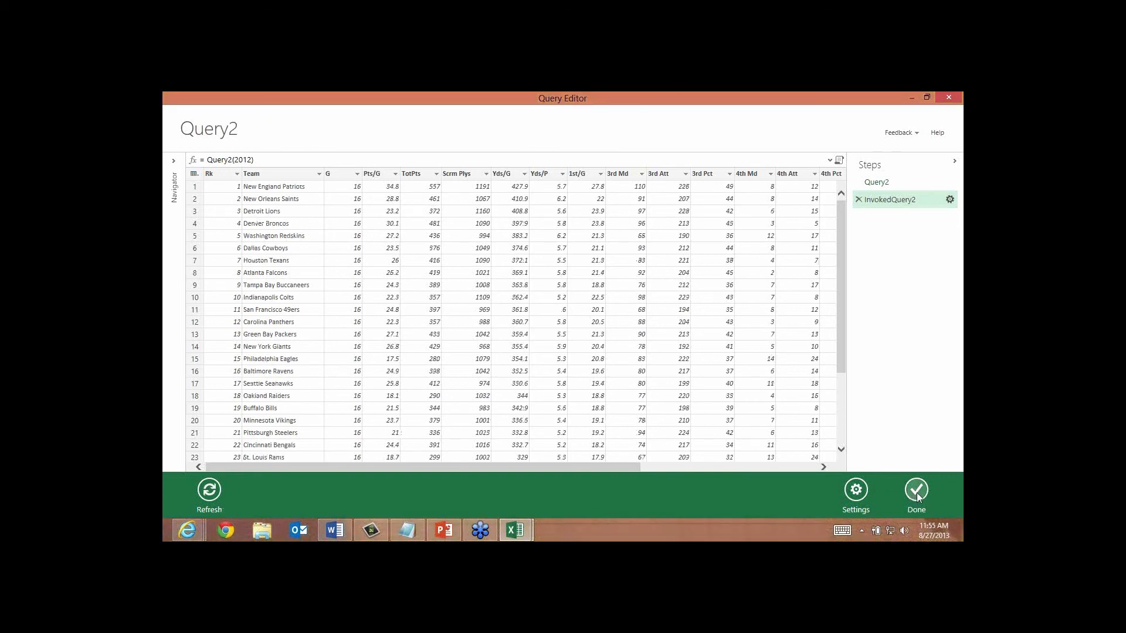
pyautogui.click(890, 498)
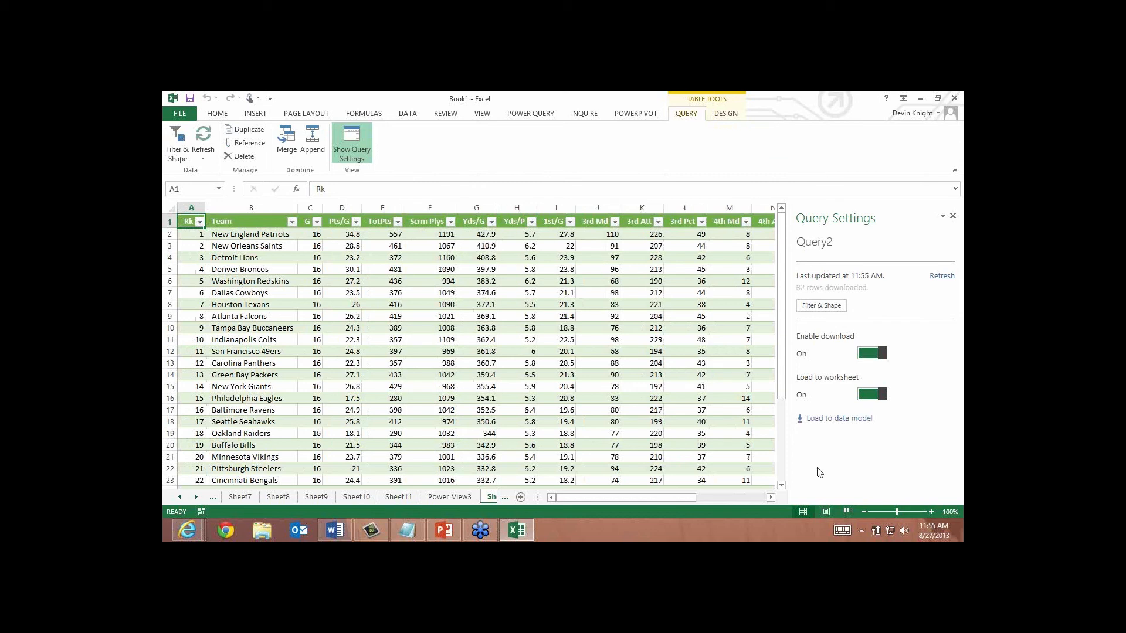
# Step: Create a blank Power Query query with the formula = {2000..2012} to list the season years
pyautogui.click(534, 115)
pyautogui.click(299, 144)
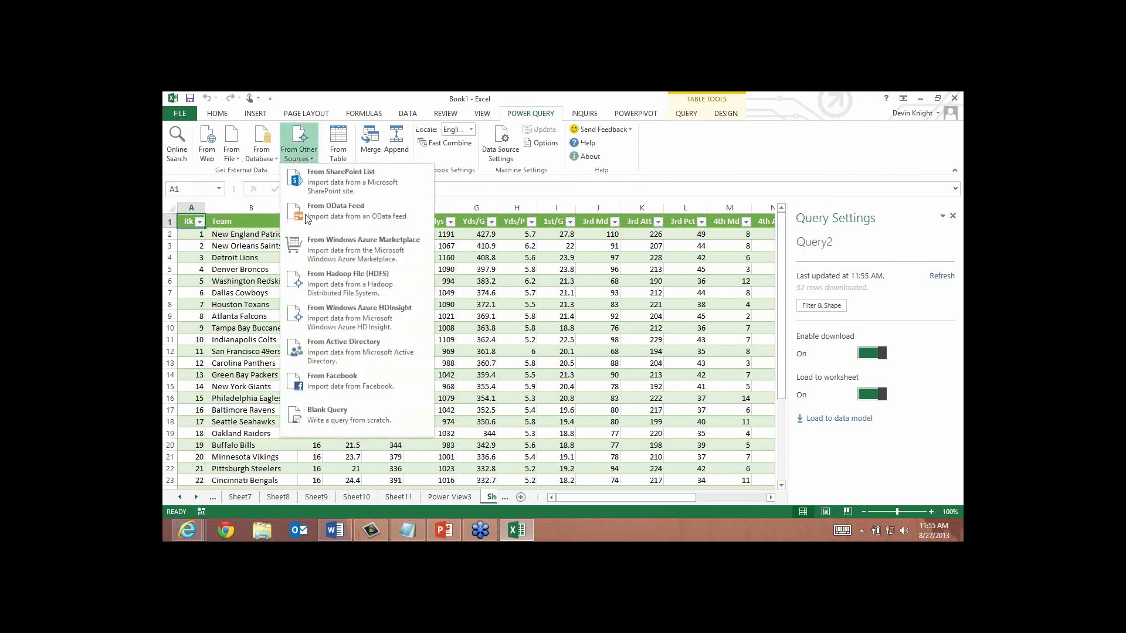
pyautogui.click(349, 420)
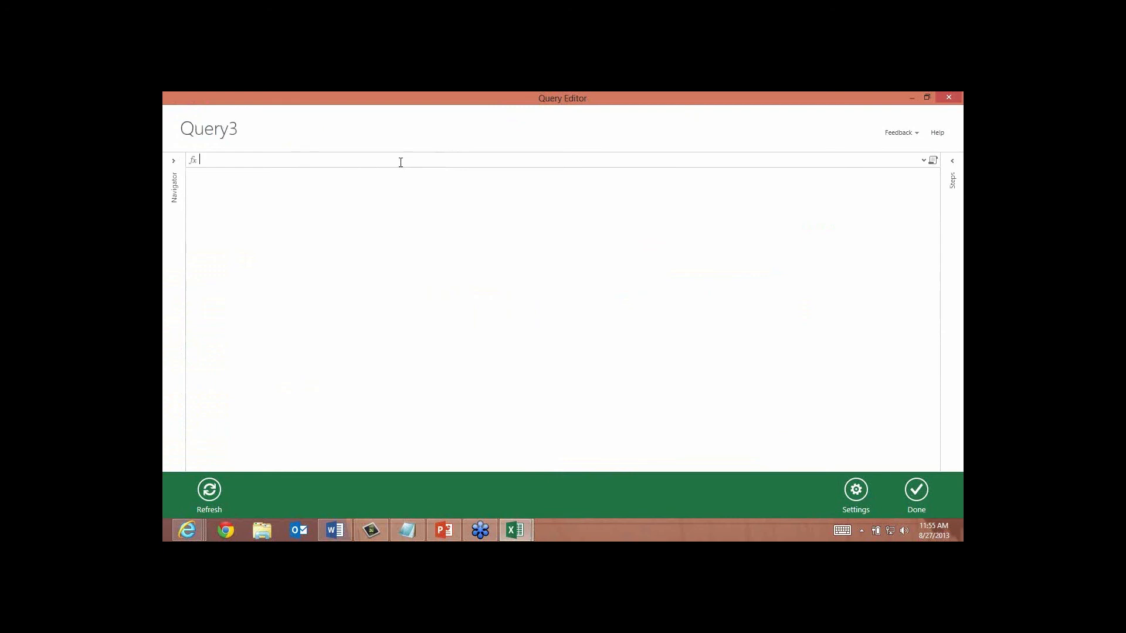
pyautogui.write('= {')
pyautogui.write('2000..2012}')
pyautogui.press('Return')
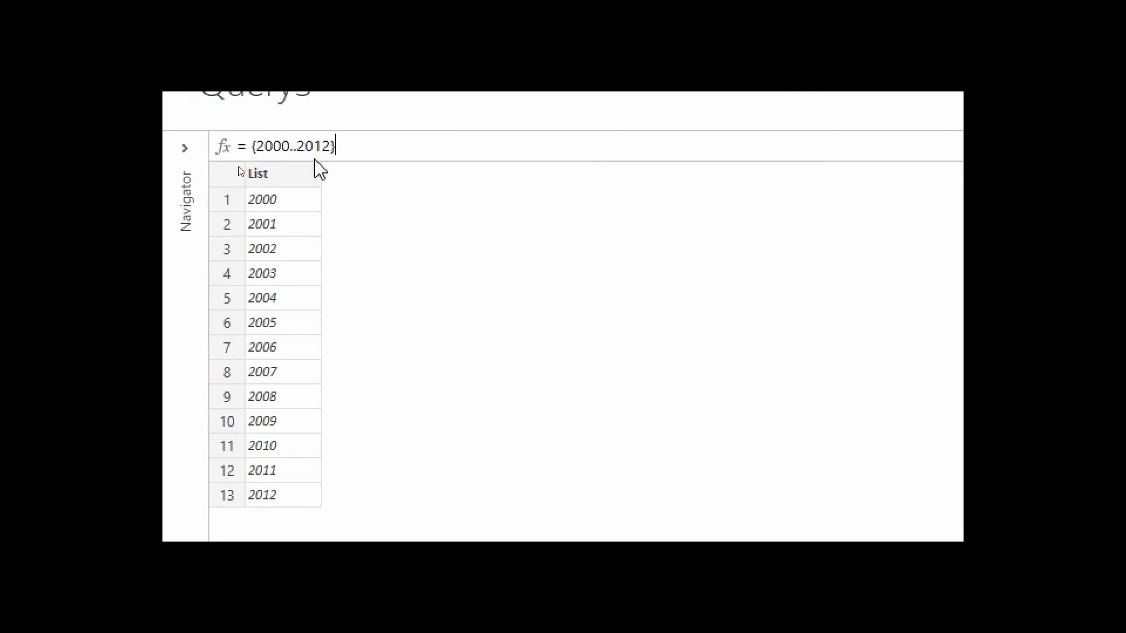
# Step: Convert the year list to a table with no delimiter and extra columns shown as errors, and load it to the worksheet
pyautogui.rightClick(253, 183)
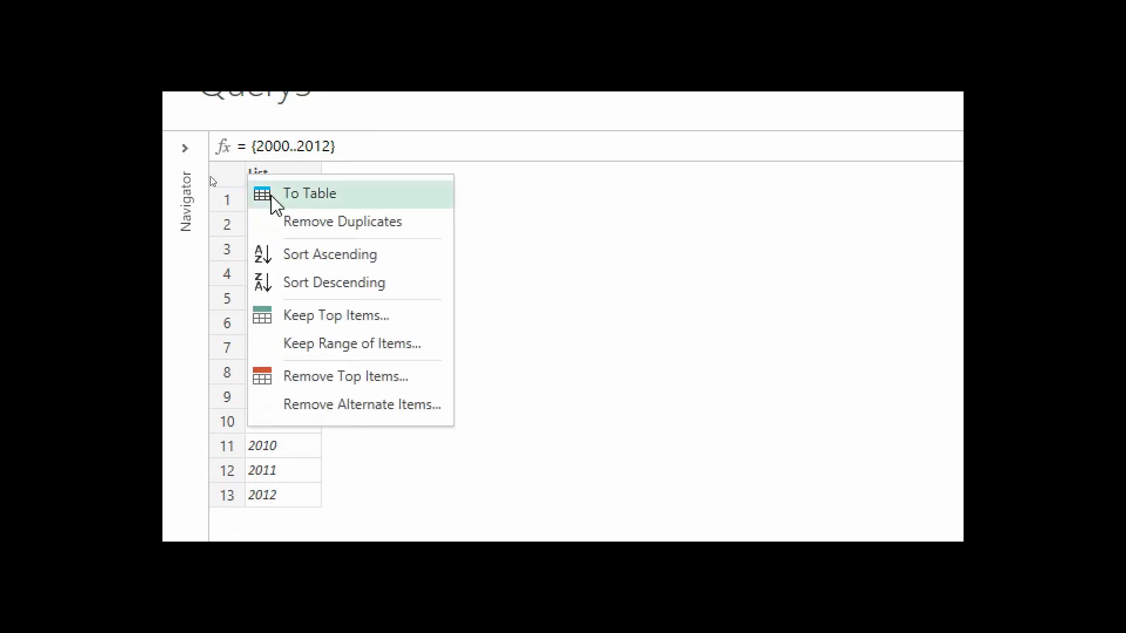
pyautogui.click(303, 206)
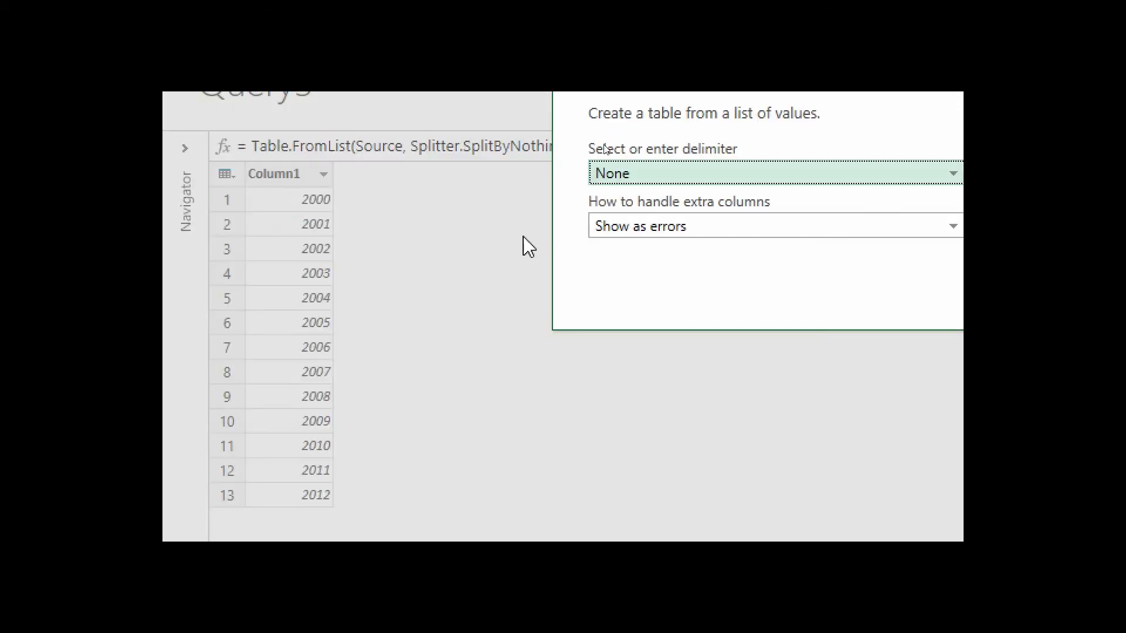
pyautogui.click(857, 365)
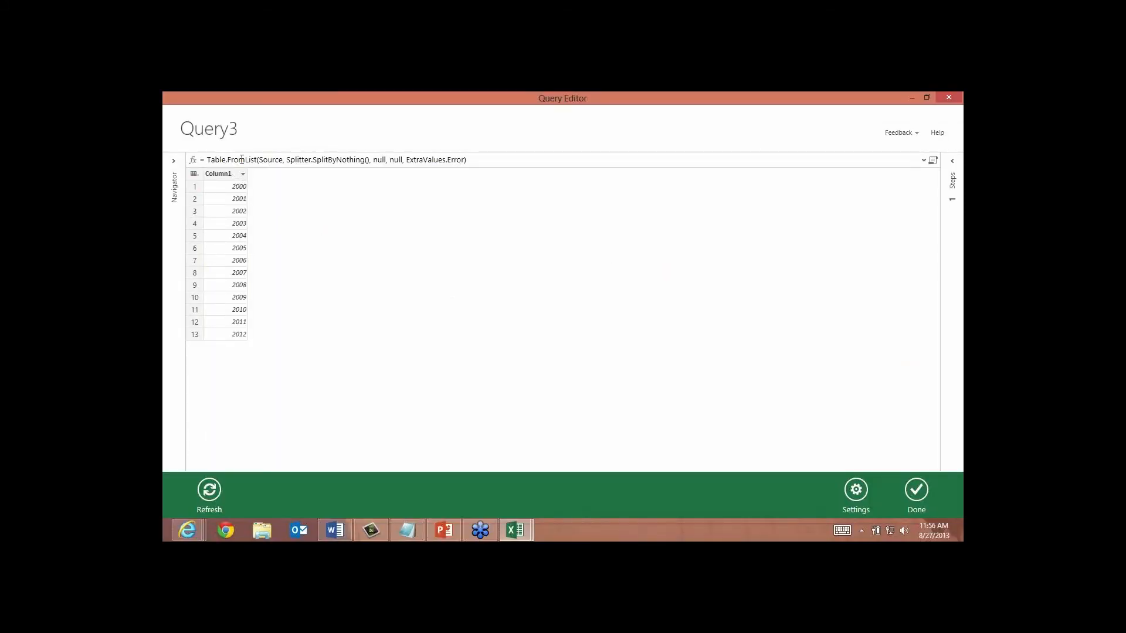
pyautogui.click(917, 492)
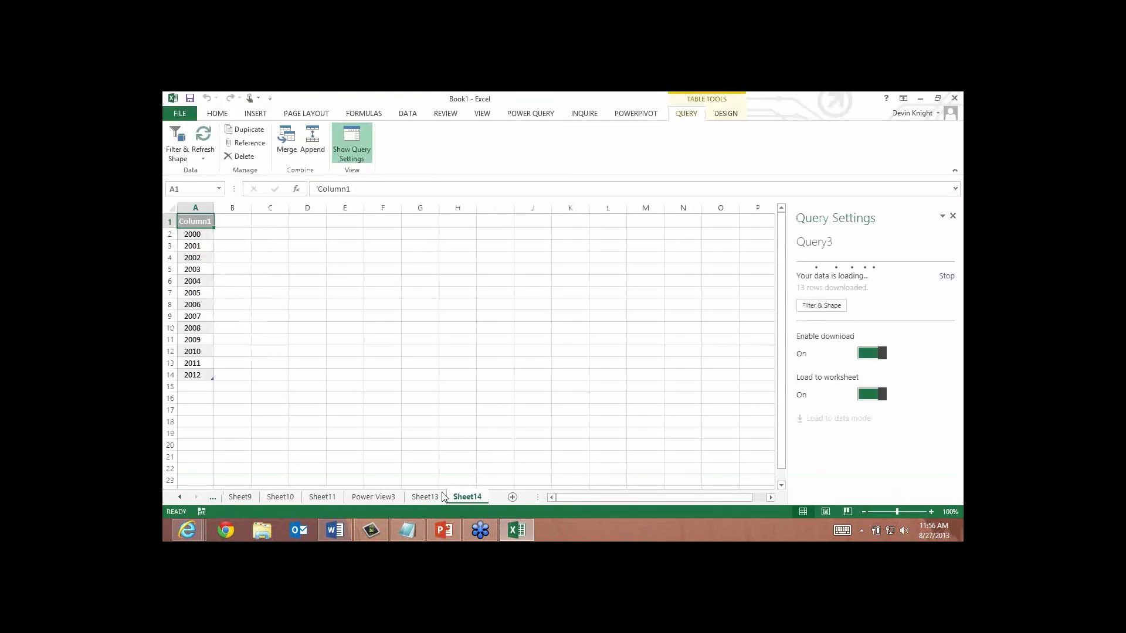
# Step: Reopen Query2 from Sheet13, remove its InvokedQuery2 step and reload it as a plain function
pyautogui.click(431, 497)
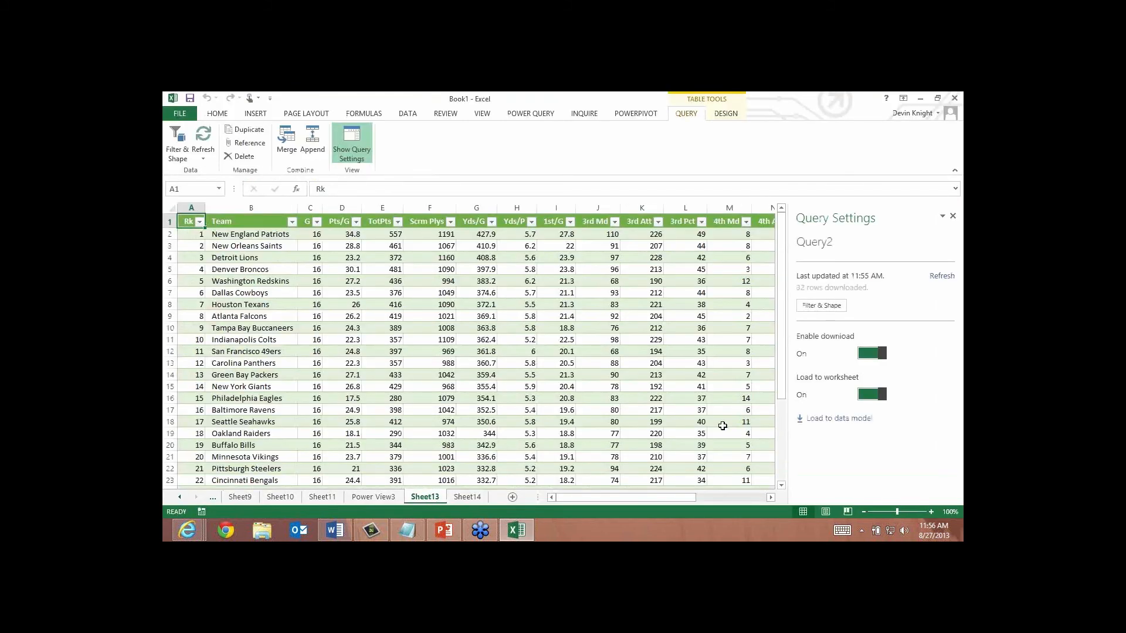
pyautogui.click(812, 308)
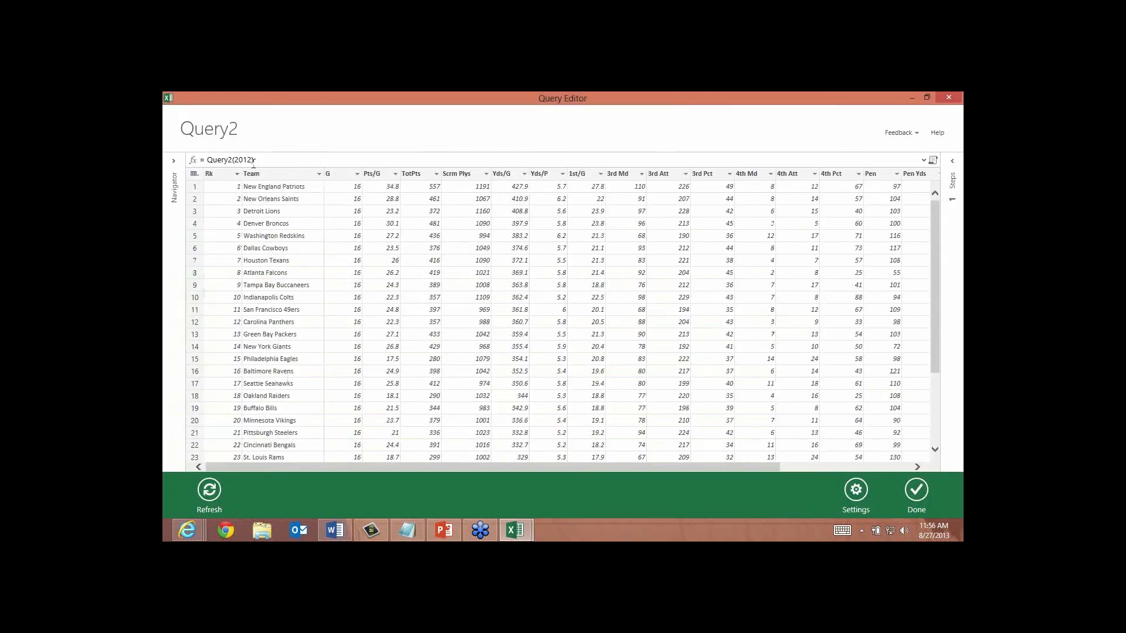
pyautogui.click(951, 161)
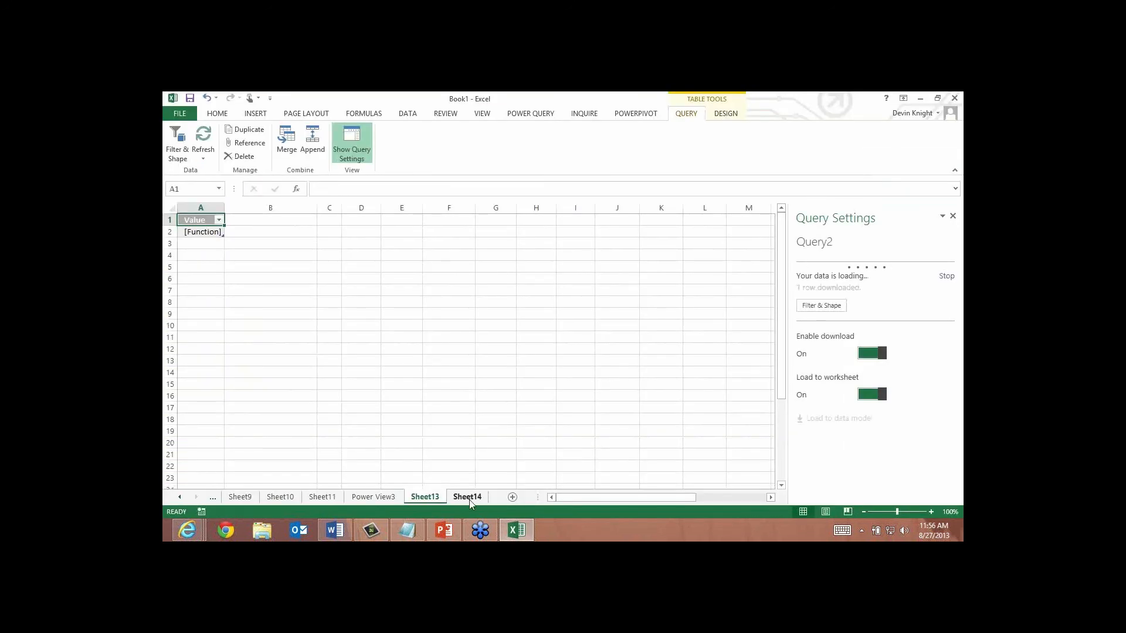
# Step: Edit the year table query and insert a custom column with the formula = Query2([Column1])
pyautogui.click(828, 307)
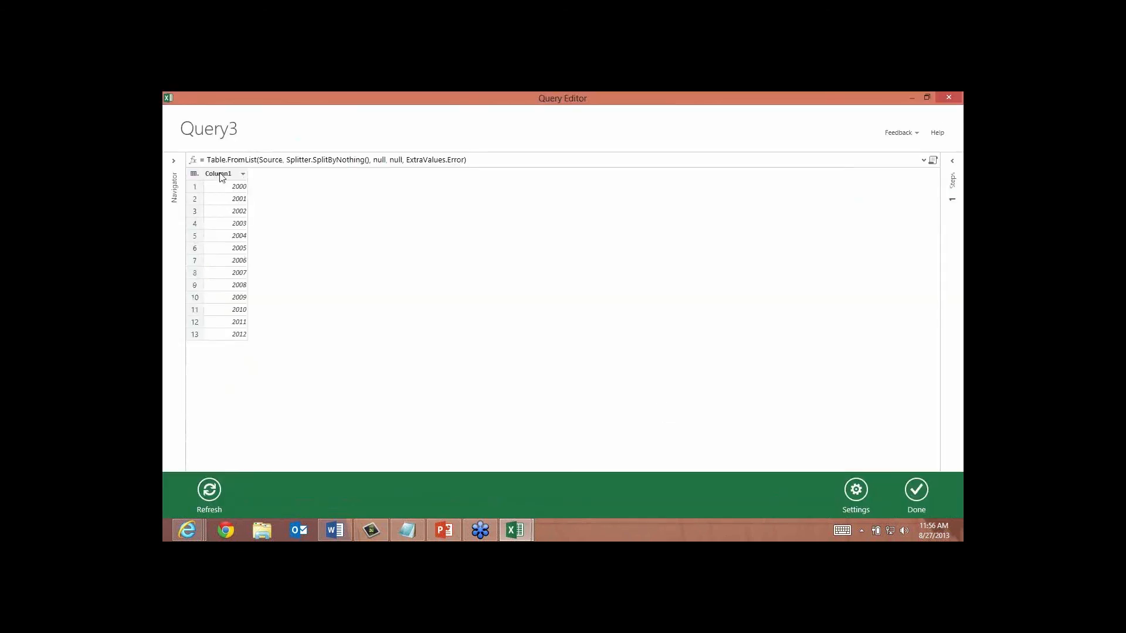
pyautogui.rightClick(222, 176)
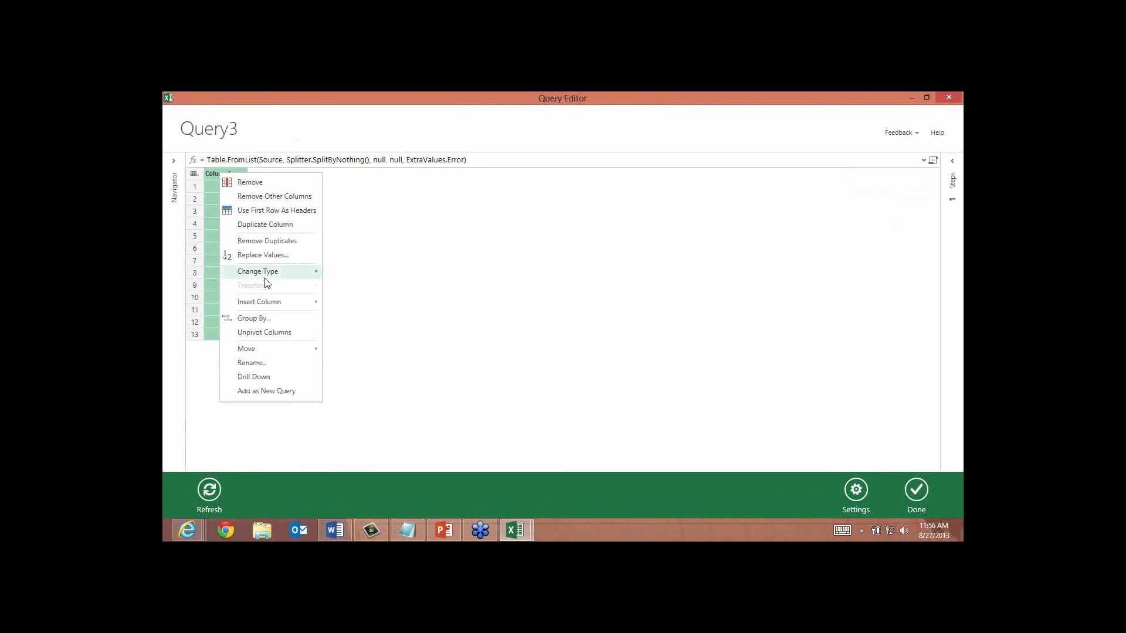
pyautogui.moveTo(276, 303)
pyautogui.click(333, 307)
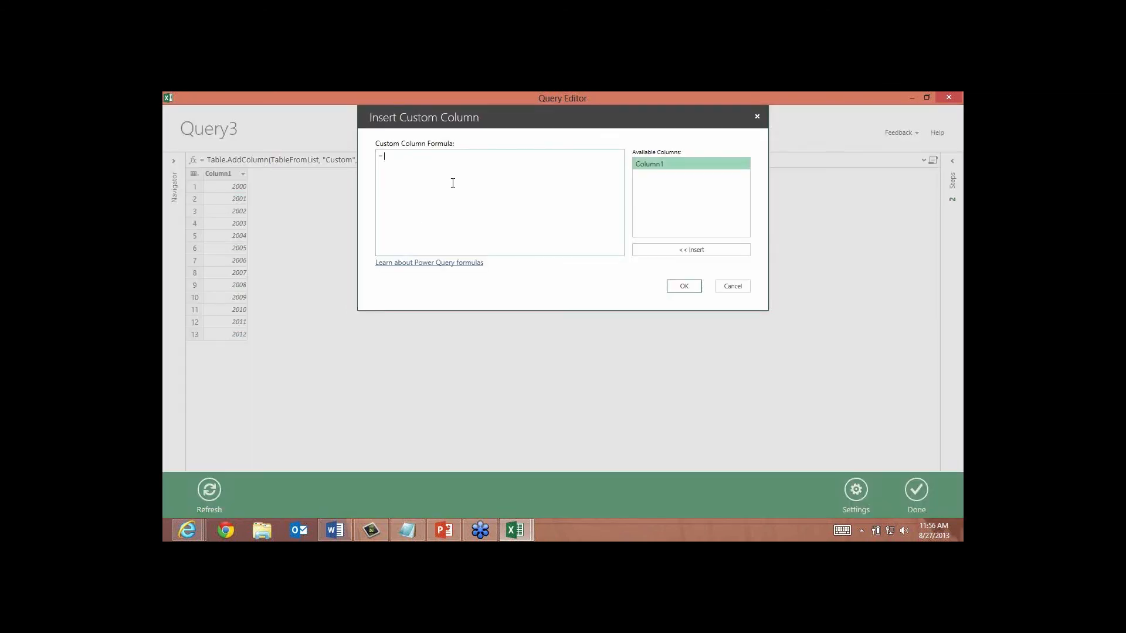
pyautogui.write('Query')
pyautogui.write('2(')
pyautogui.doubleClick(659, 165)
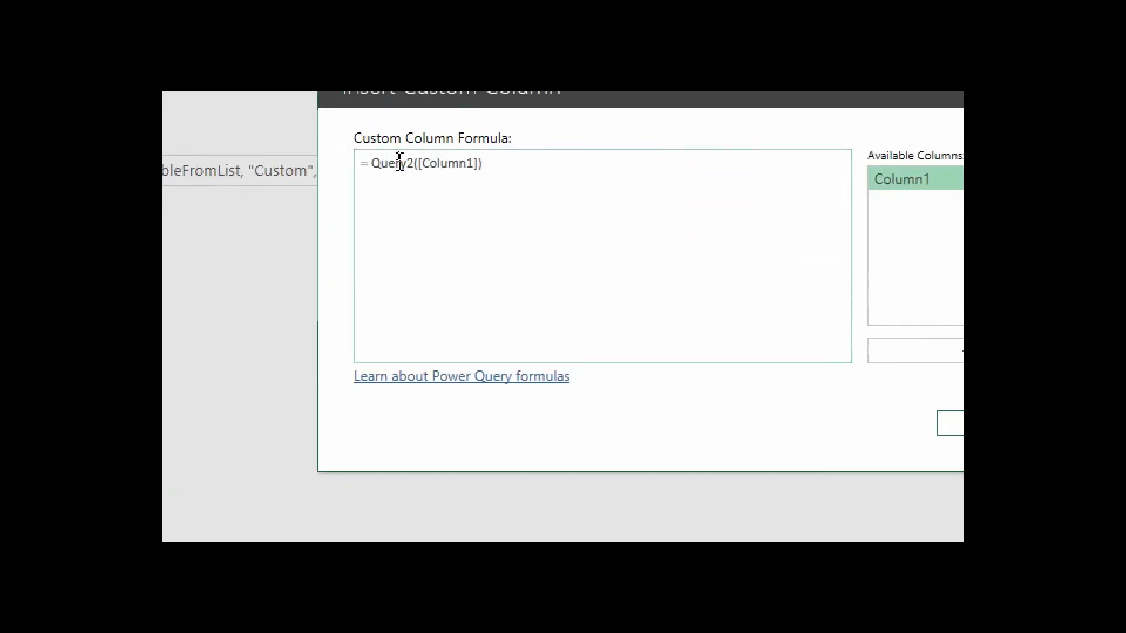
pyautogui.doubleClick(394, 156)
pyautogui.doubleClick(446, 163)
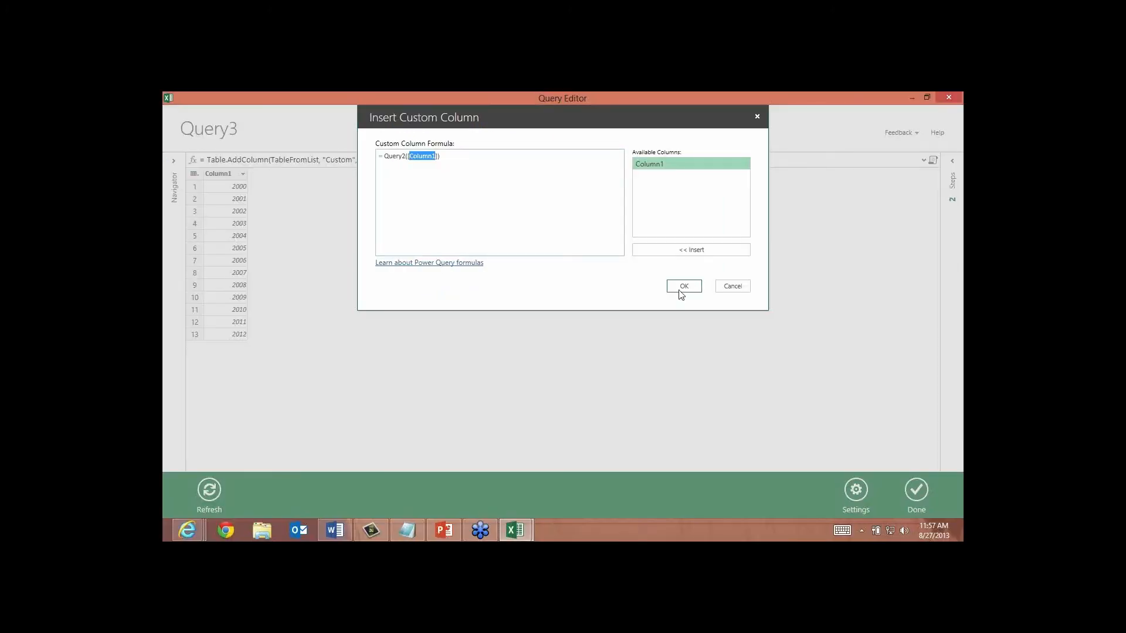
pyautogui.click(682, 290)
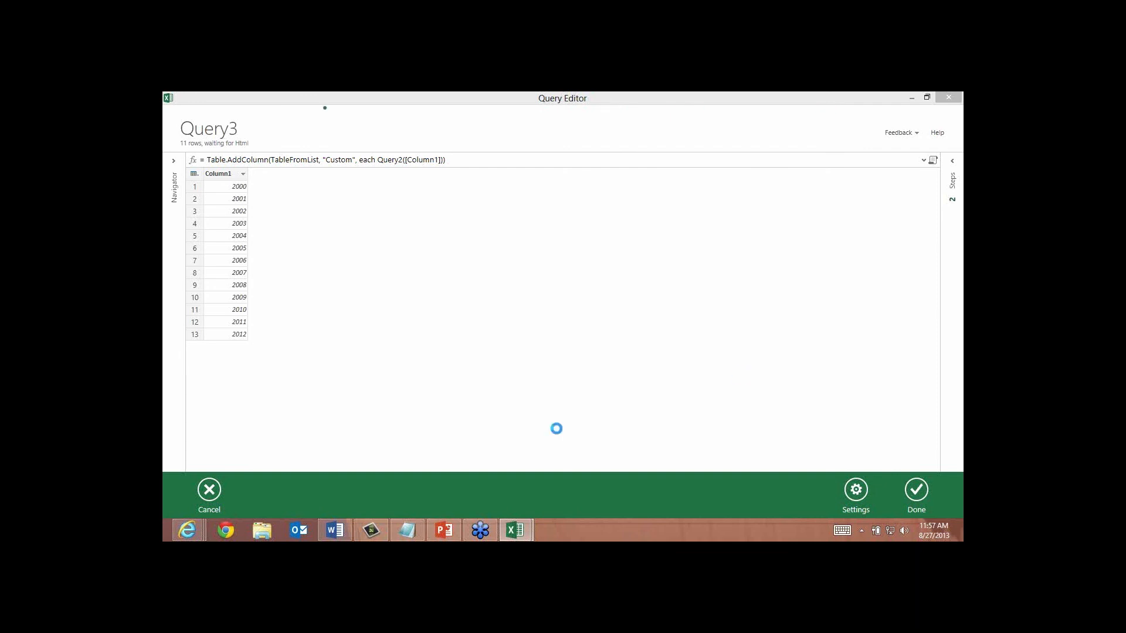
# Step: Switch to the Pragmatic Works site in Internet Explorer and open the Self-Service Business Intelligence (Online) course from the Business Analytics virtual training
pyautogui.click(196, 536)
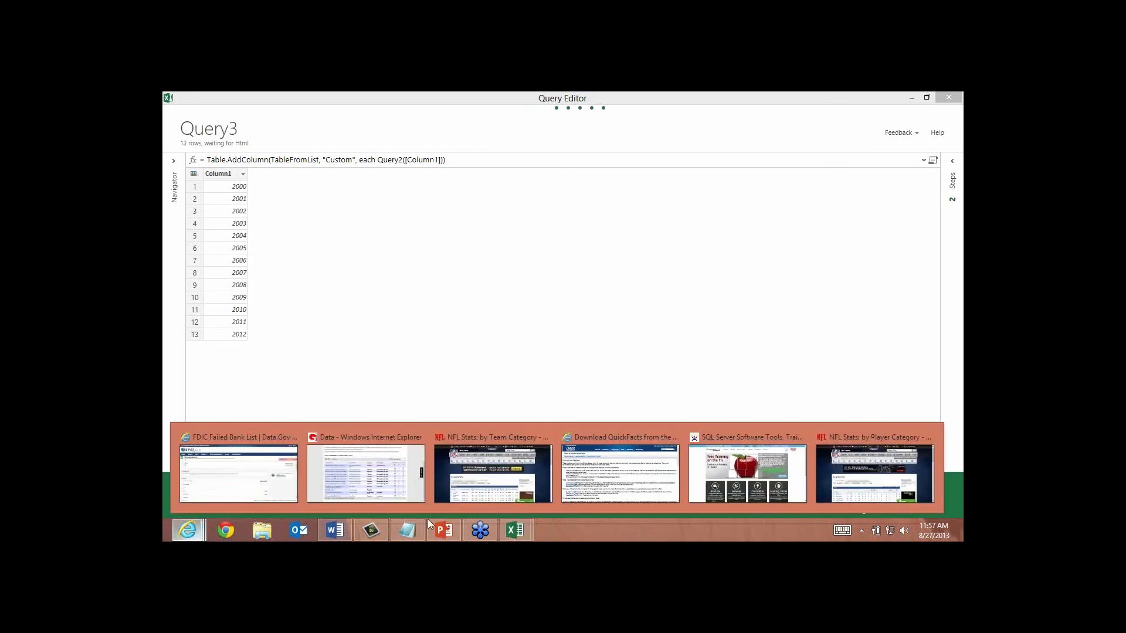
pyautogui.click(742, 463)
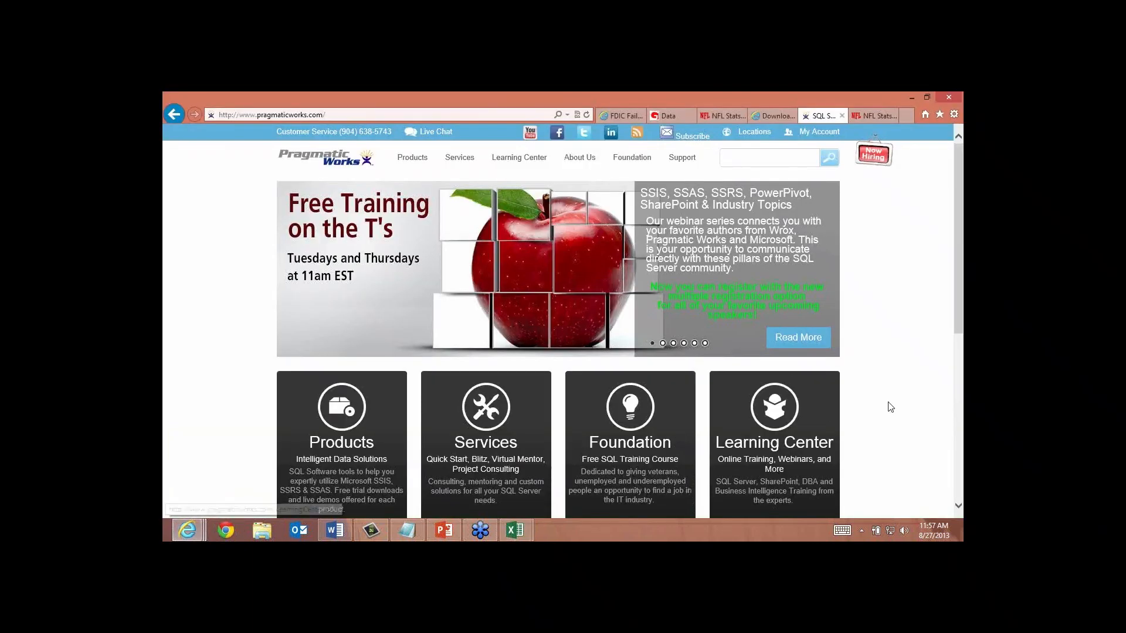
pyautogui.click(788, 433)
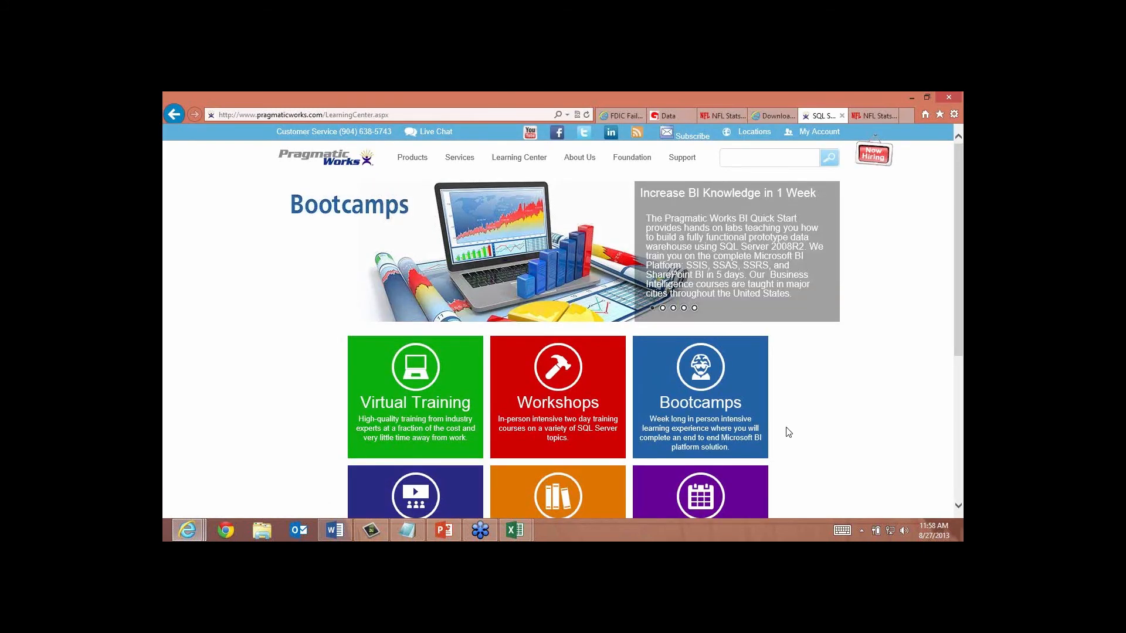
pyautogui.scroll(-2, 787, 434)
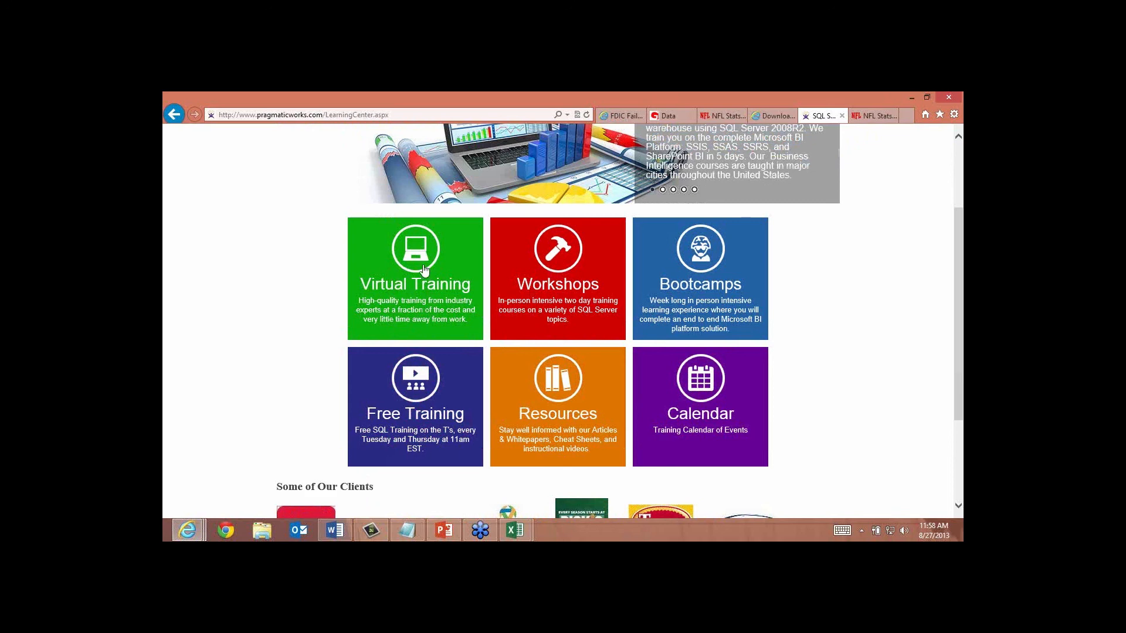
pyautogui.scroll(-1, 599, 383)
pyautogui.click(601, 384)
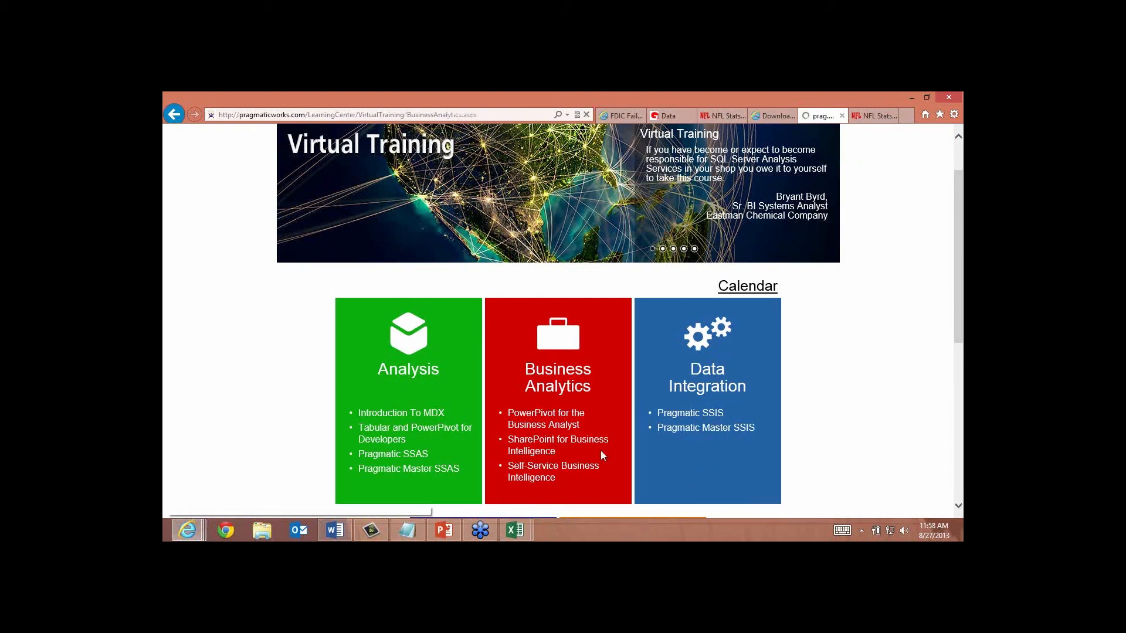
pyautogui.scroll(-6, 586, 473)
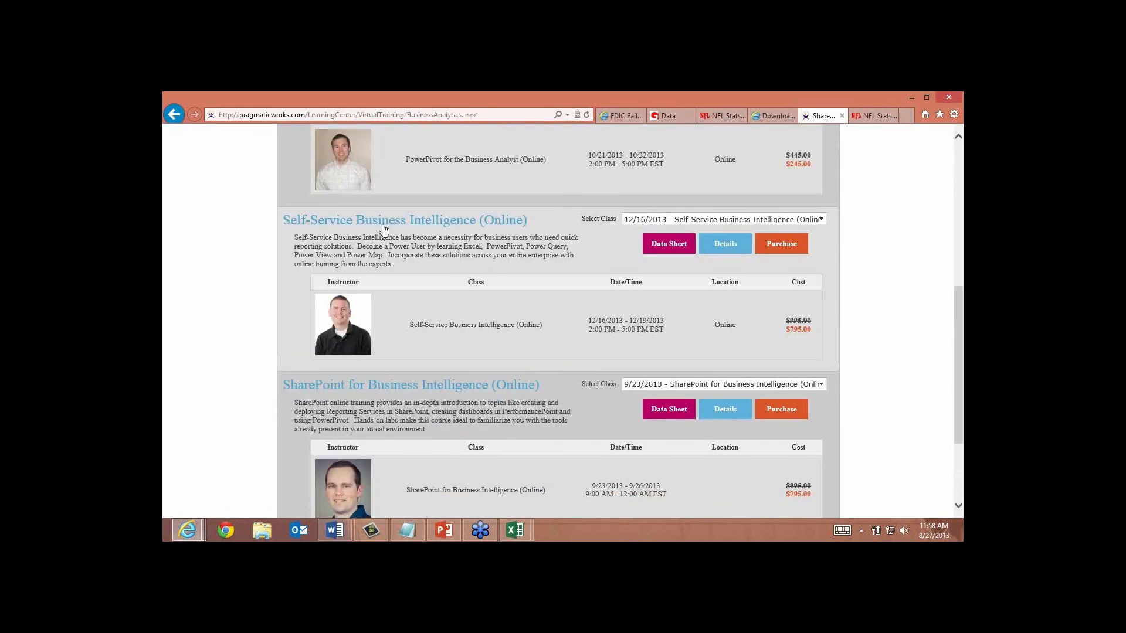
pyautogui.click(385, 226)
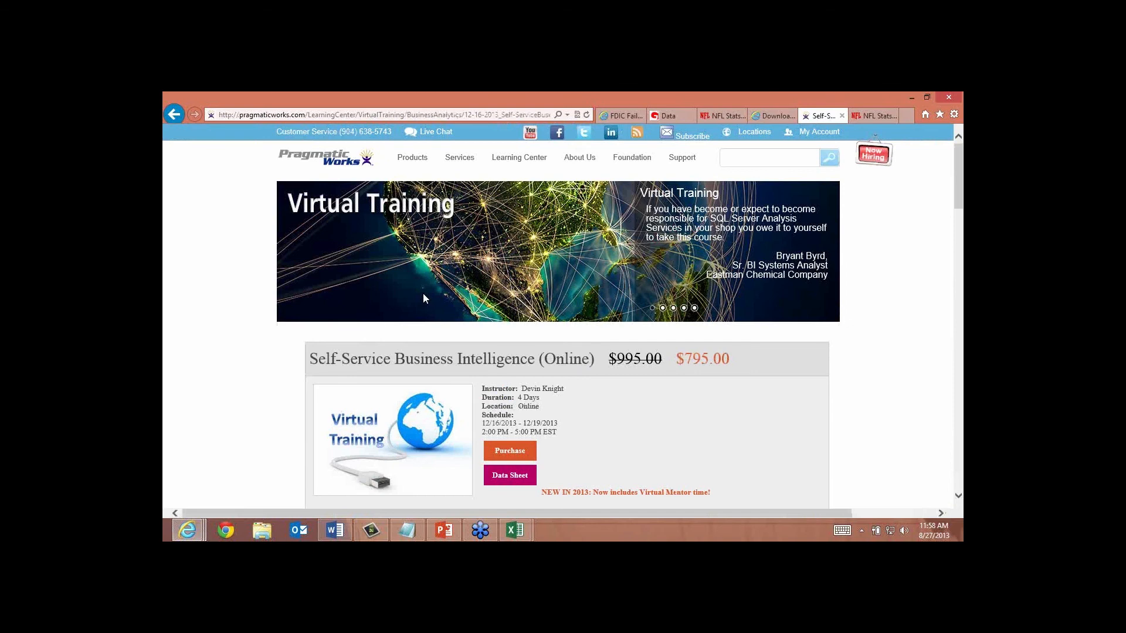
# Step: Review the course's overview and day-by-day outline, including Day 3 on Power Query, and return to the Query Editor in Excel
pyautogui.scroll(-5, 424, 297)
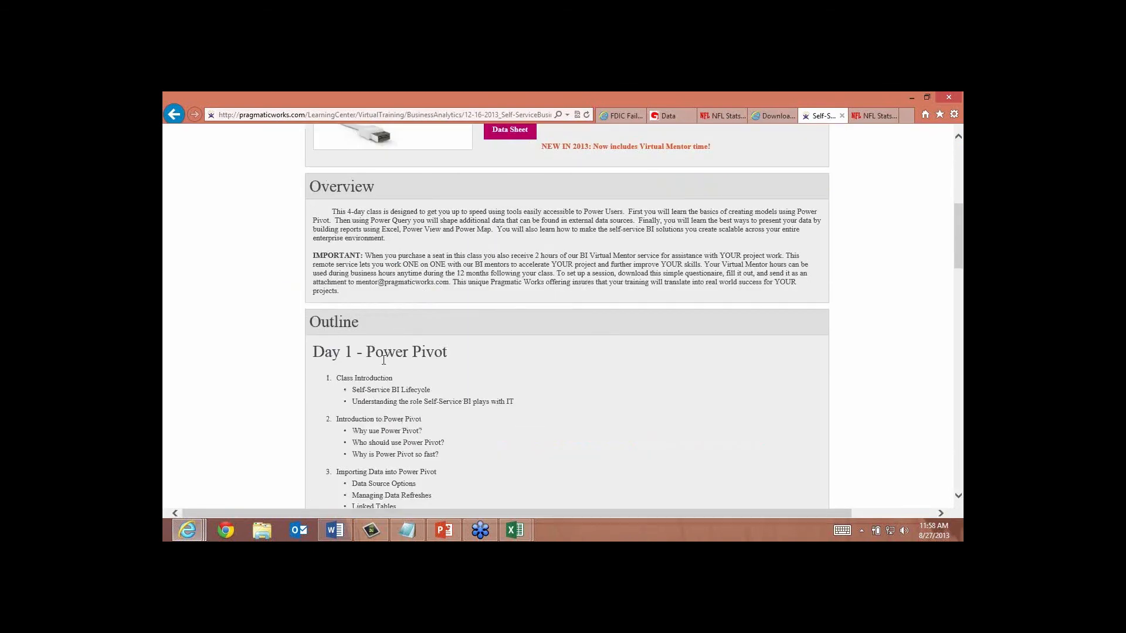
pyautogui.scroll(-8, 384, 359)
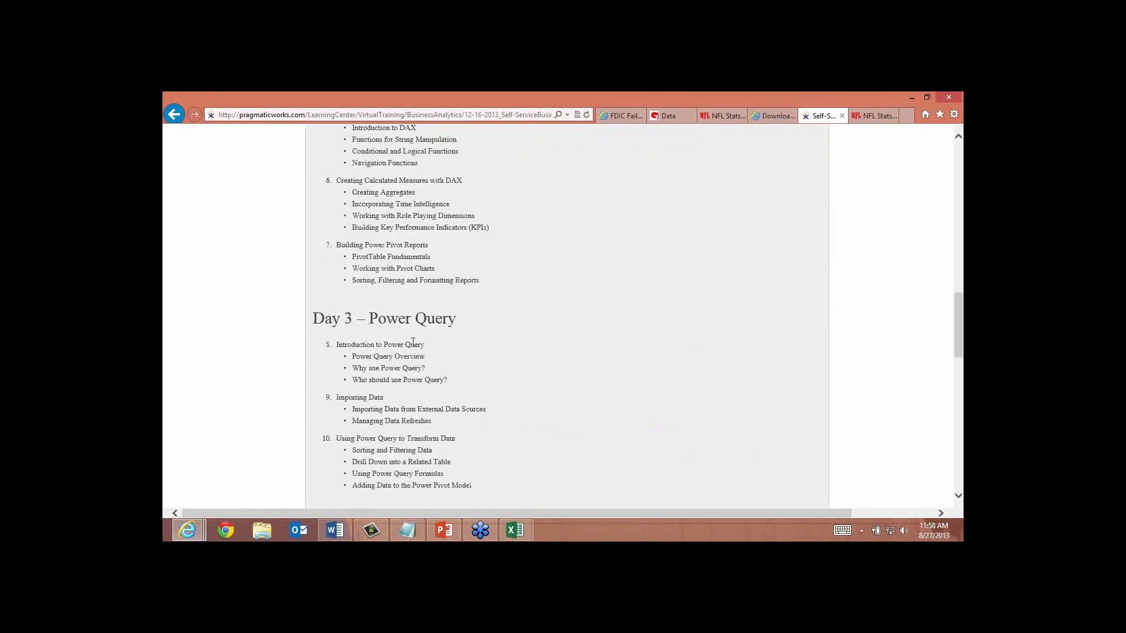
pyautogui.scroll(6, 413, 342)
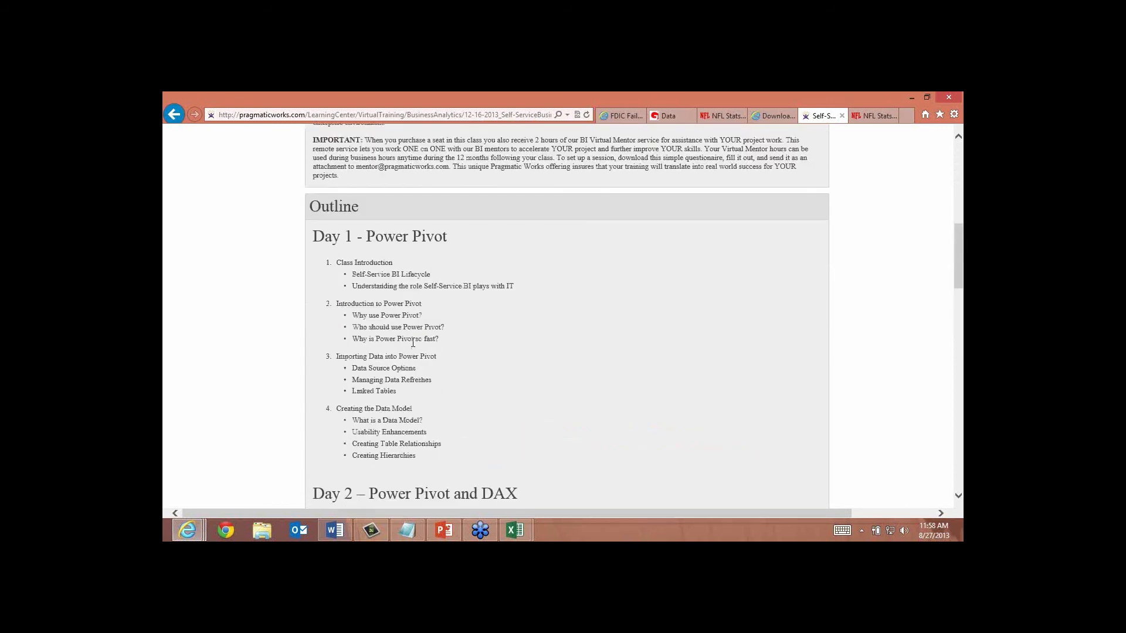
pyautogui.scroll(2, 413, 342)
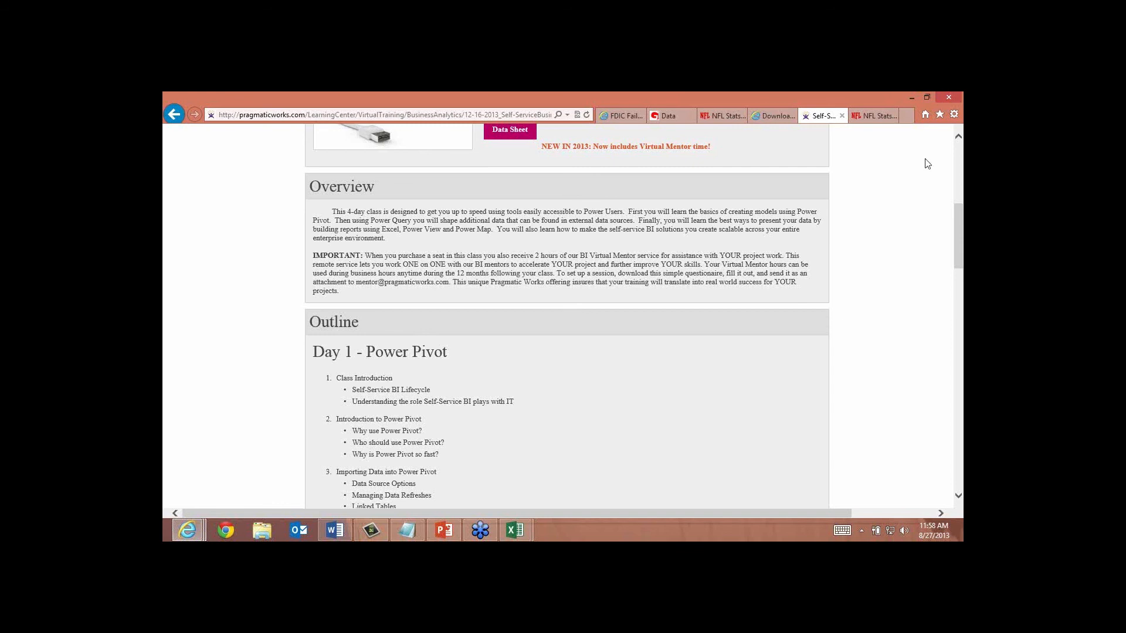
pyautogui.click(913, 100)
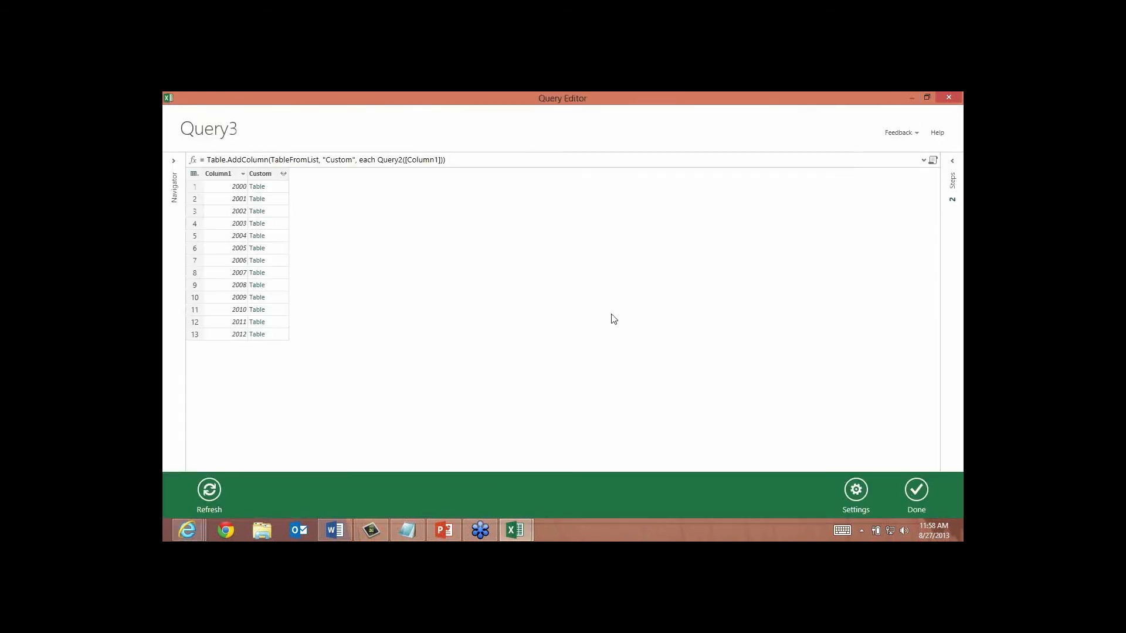
# Step: Expand the Custom column of Query3 with all its columns selected and load the combined stats to the worksheet
pyautogui.click(285, 175)
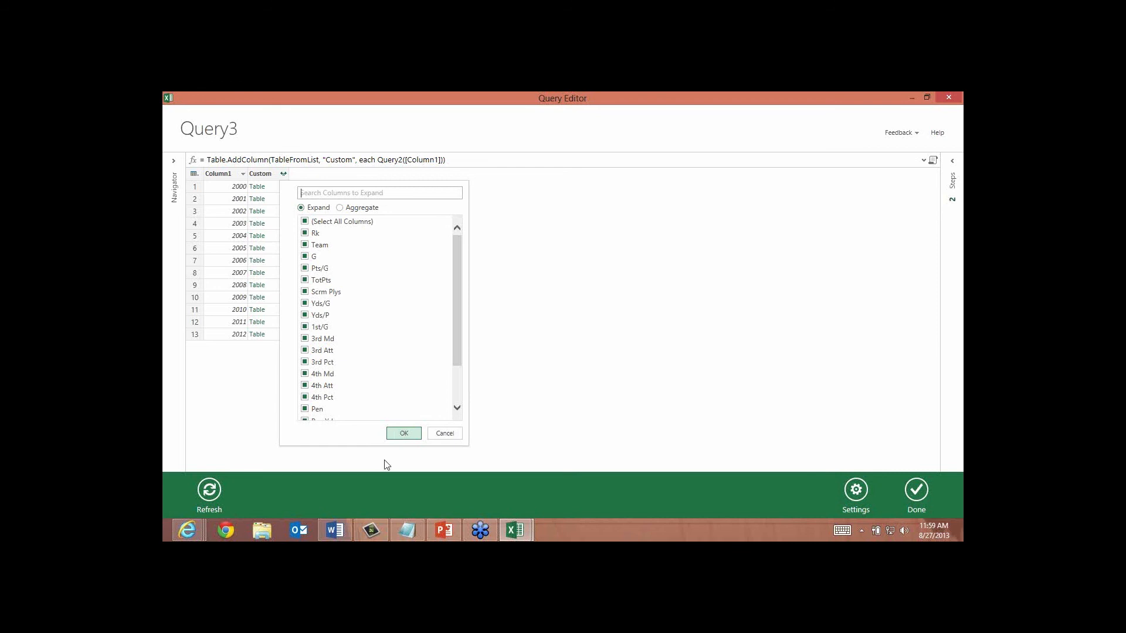
pyautogui.click(408, 436)
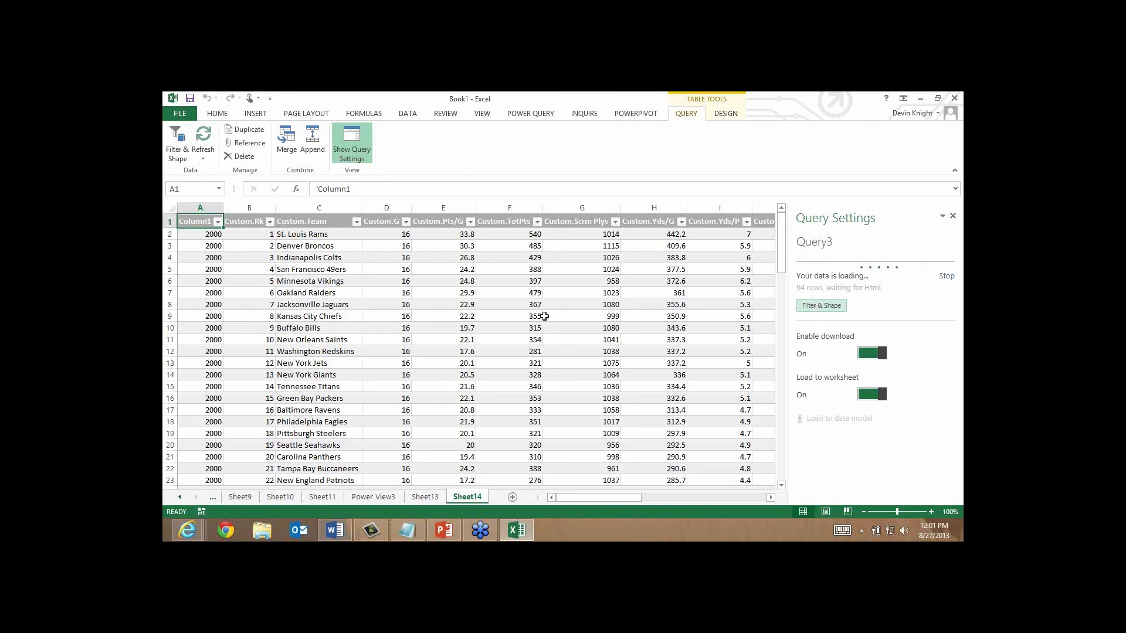
# Step: Look over the file types Power Query can import data from, without choosing one
pyautogui.click(531, 116)
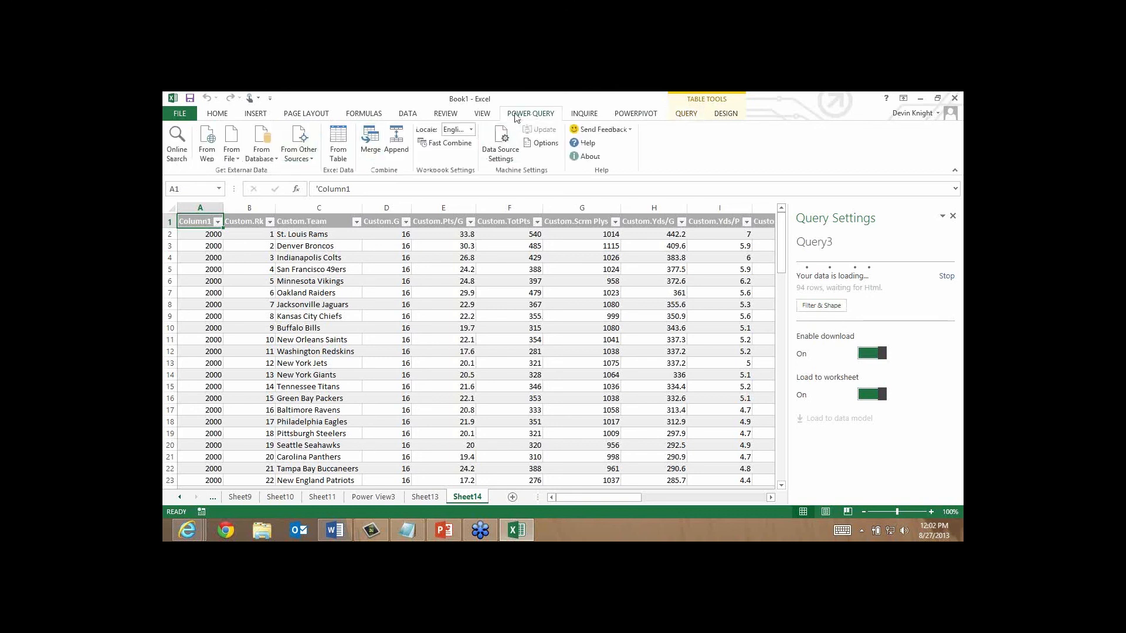
pyautogui.click(232, 151)
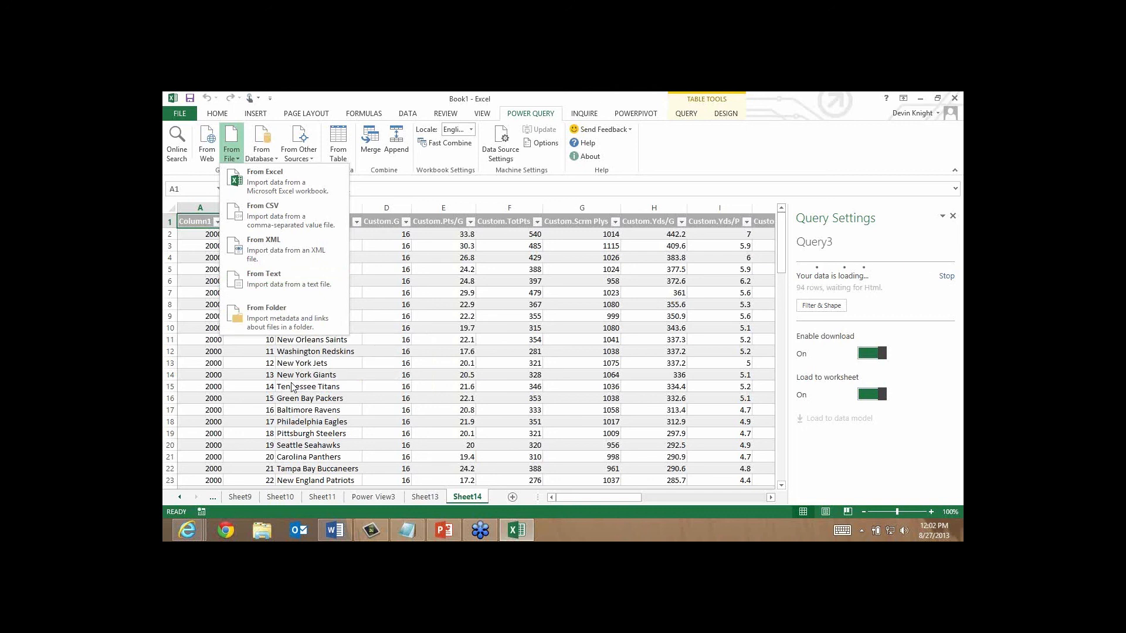
pyautogui.click(561, 305)
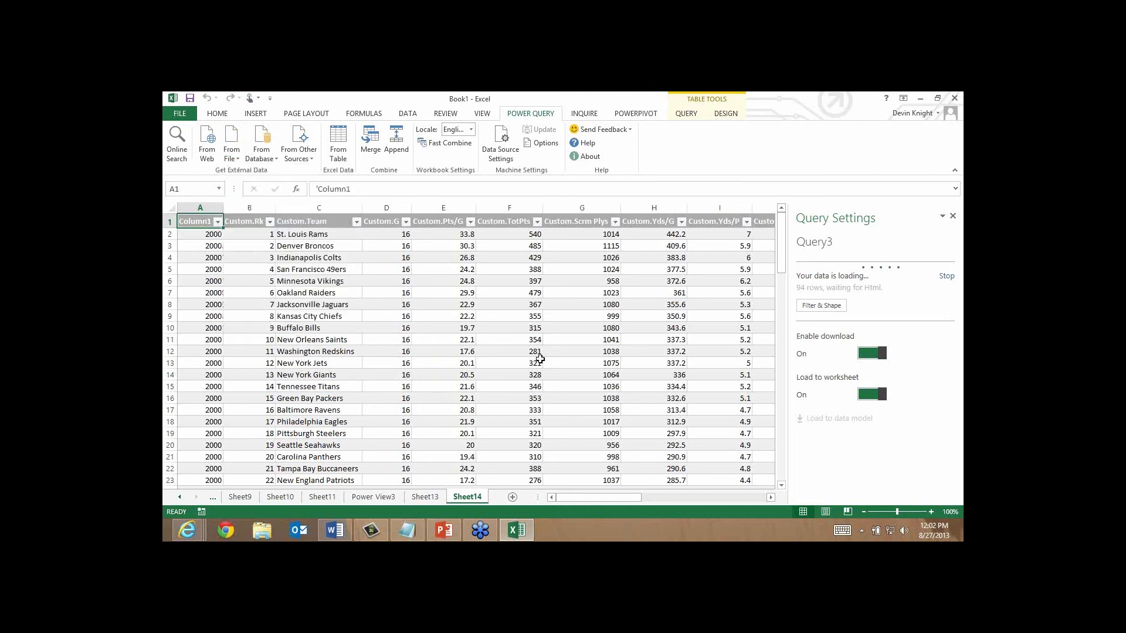